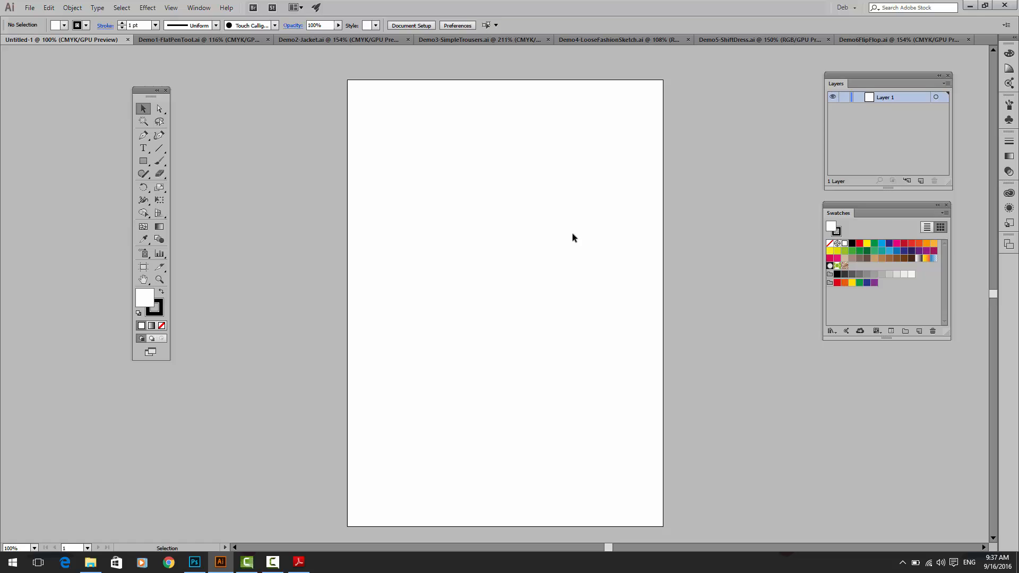
Step: In Demo1-FlatPenTool.ai, select the leggings group and shift it slightly up and to the left on the artboard
left_click(209, 42)
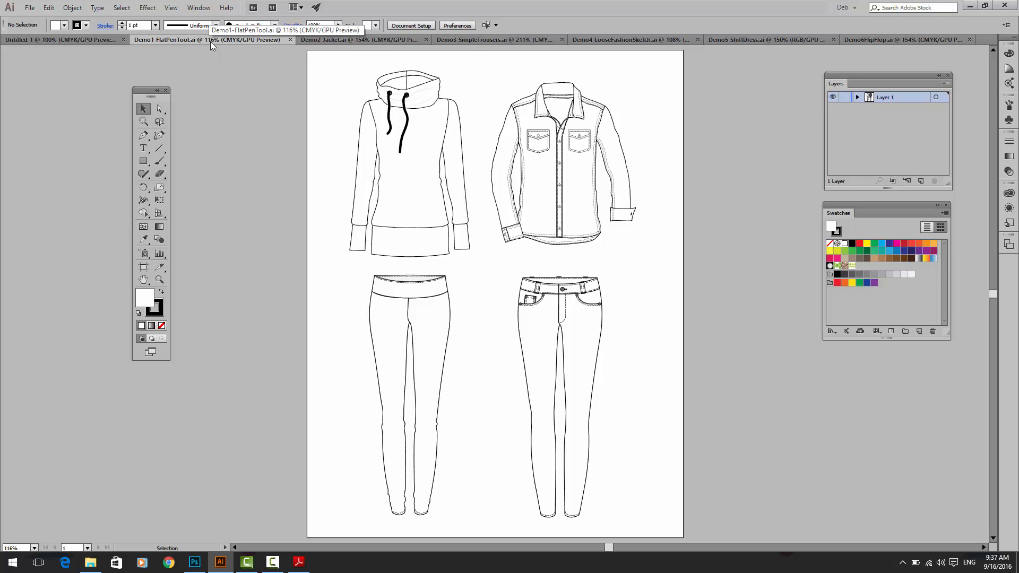
left_click(159, 279)
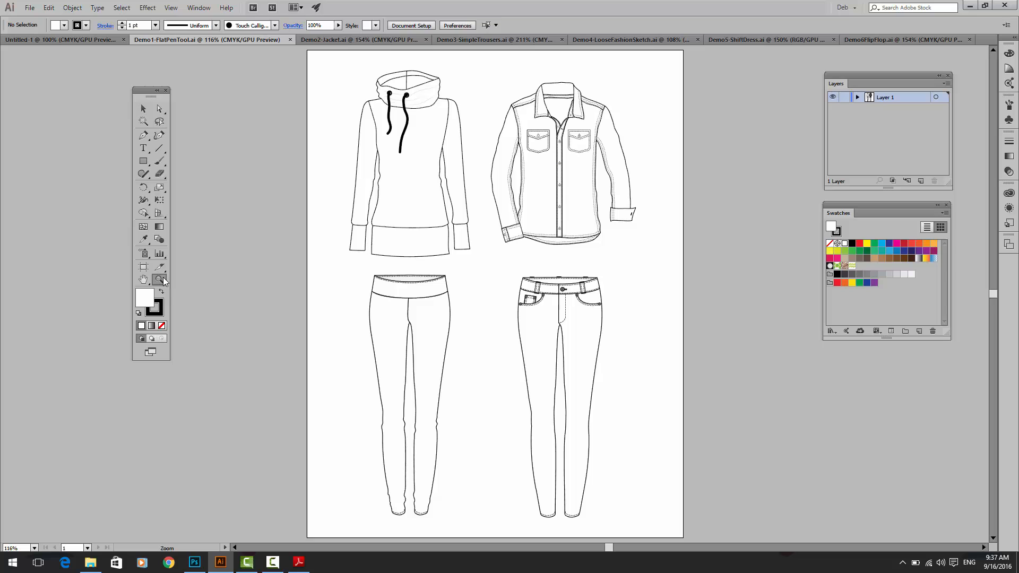
left_click_drag(314, 267, 454, 359)
left_click(454, 359, "alt")
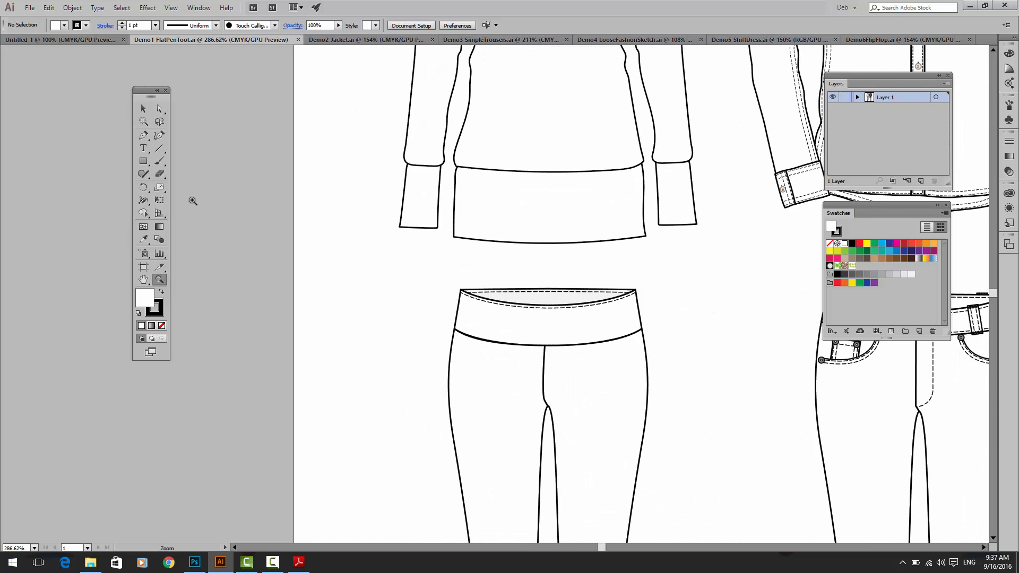
left_click(164, 113)
key("v")
left_click(449, 393)
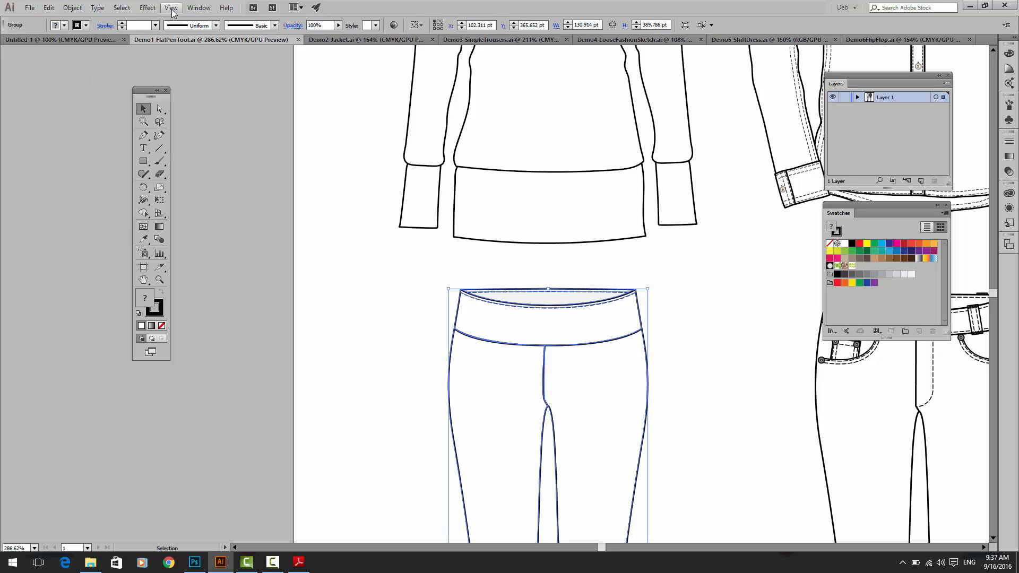
left_click(73, 8)
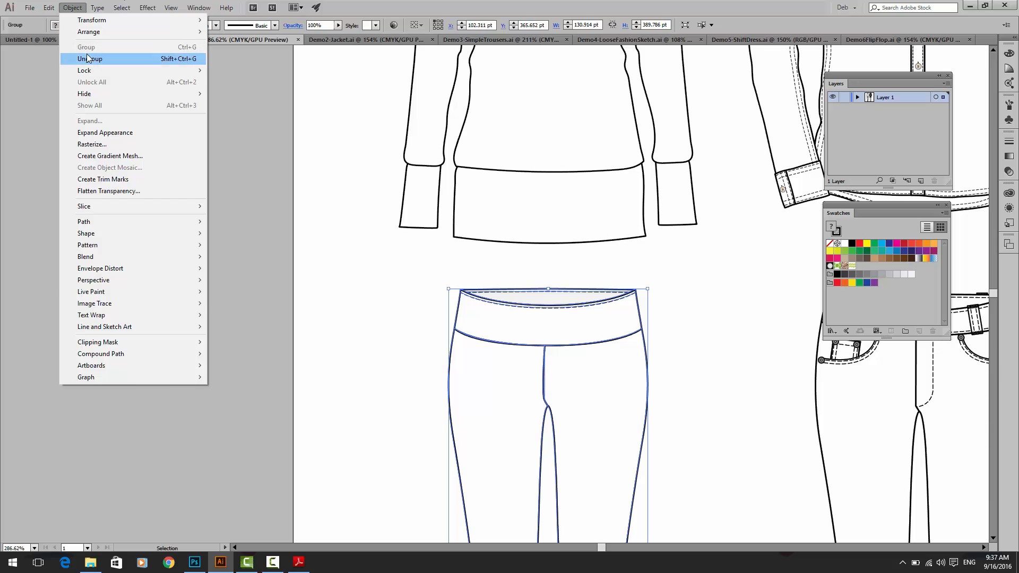
left_click(90, 48)
left_click_drag(463, 405, 436, 392)
Step: Ungroup the leggings repeatedly until they are broken down into individual paths
left_click(72, 8)
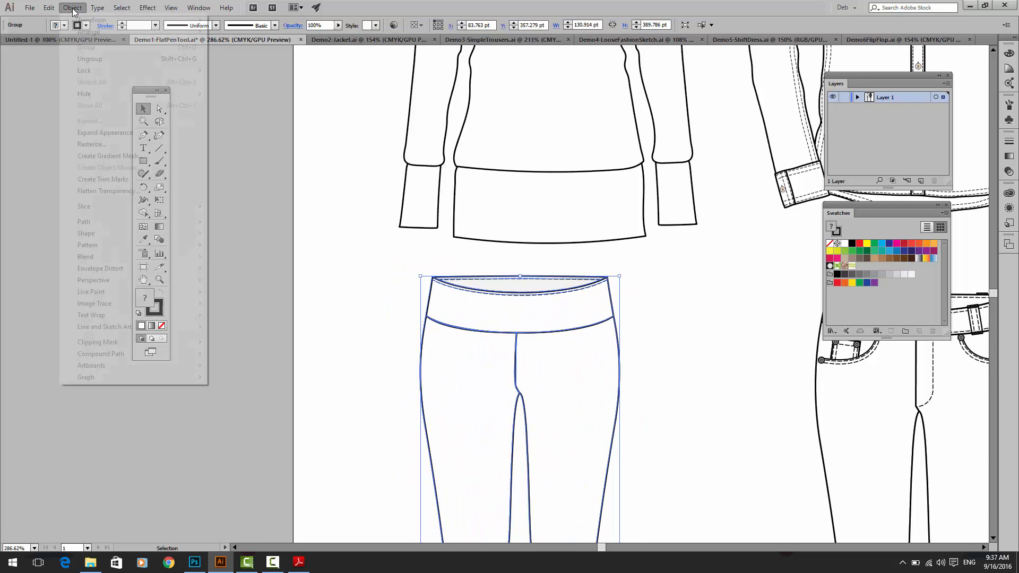
left_click(85, 59)
left_click(72, 7)
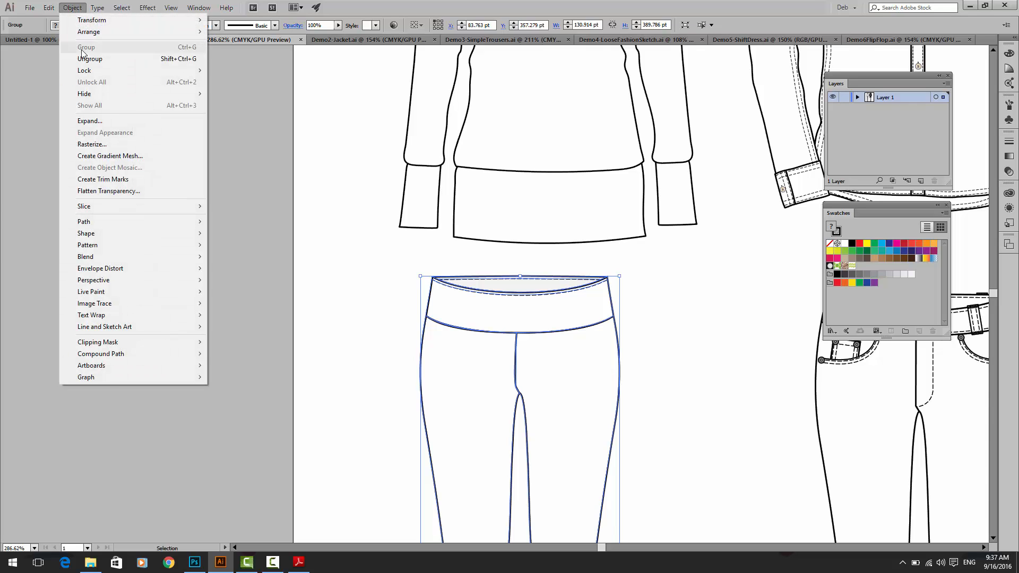
left_click(85, 65)
left_click(73, 8)
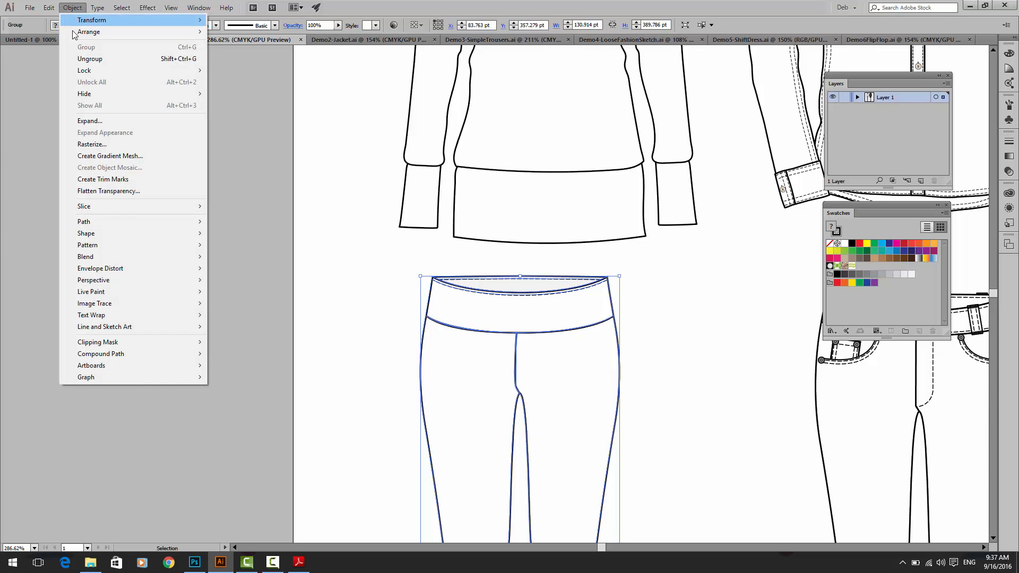
left_click(85, 59)
left_click(79, 9)
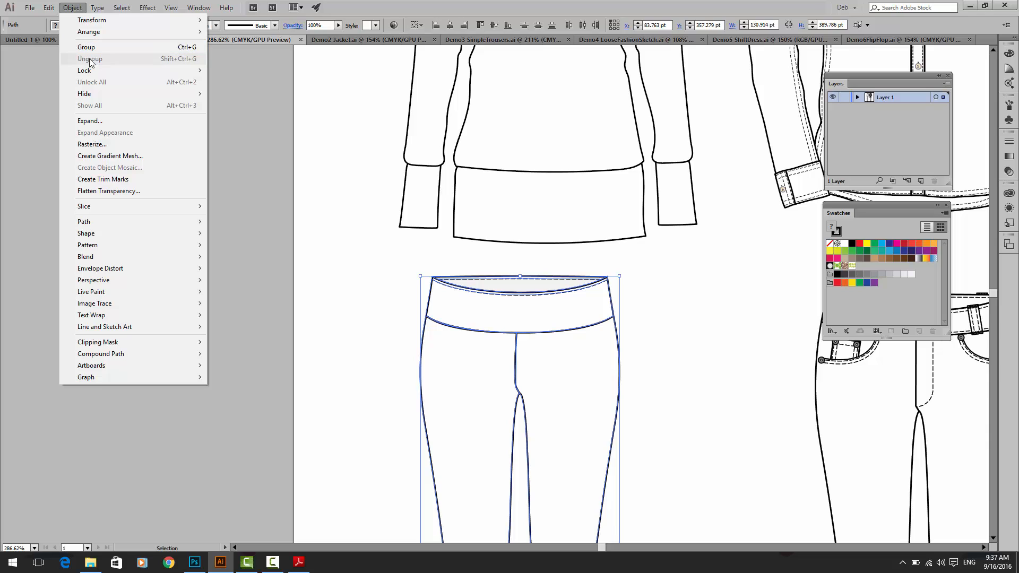
Step: Pull the leggings' two leg shapes away from the waistband so each stands as a separate piece
left_click(366, 405)
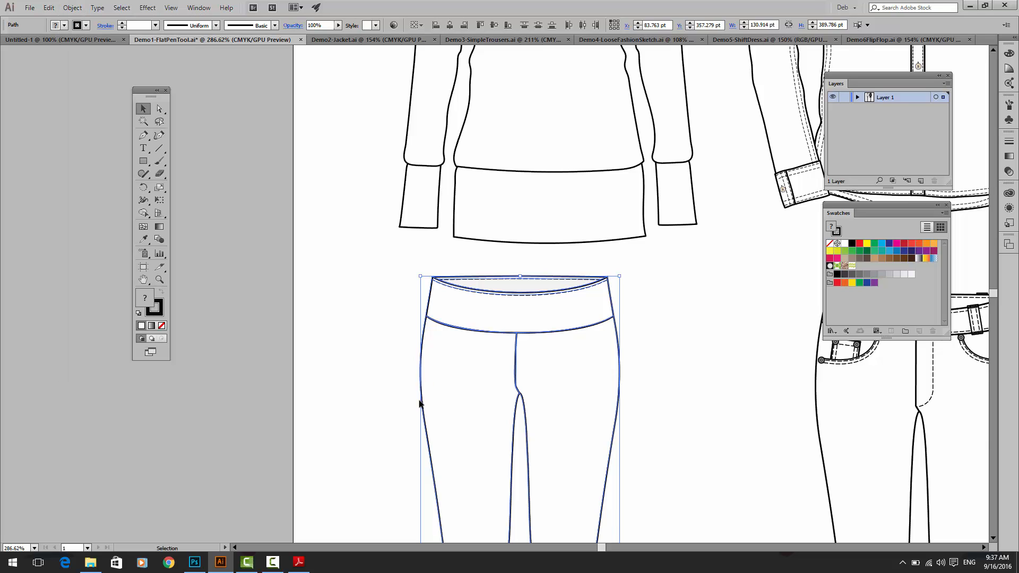
left_click_drag(444, 397, 354, 324)
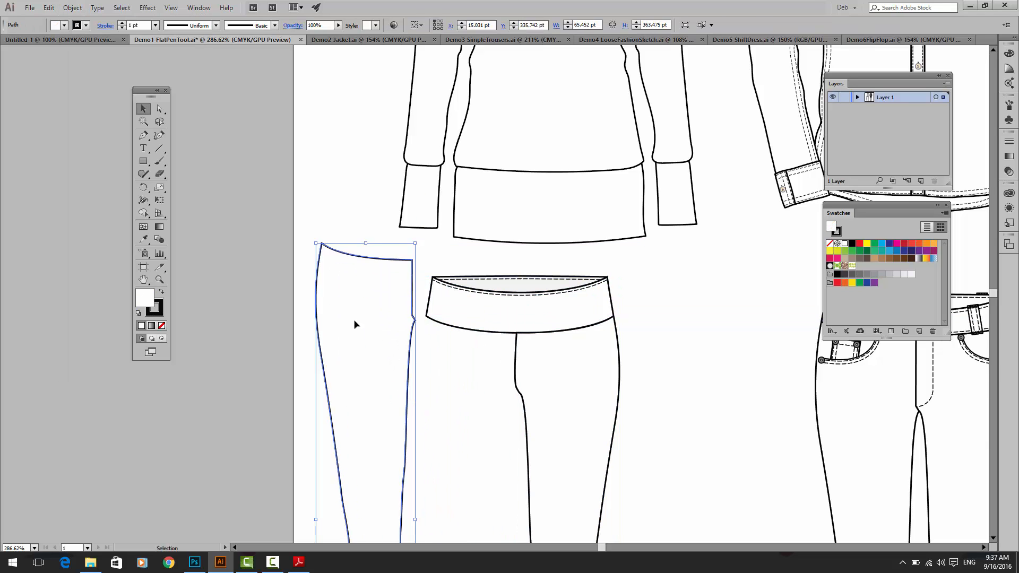
key("ctrl+0")
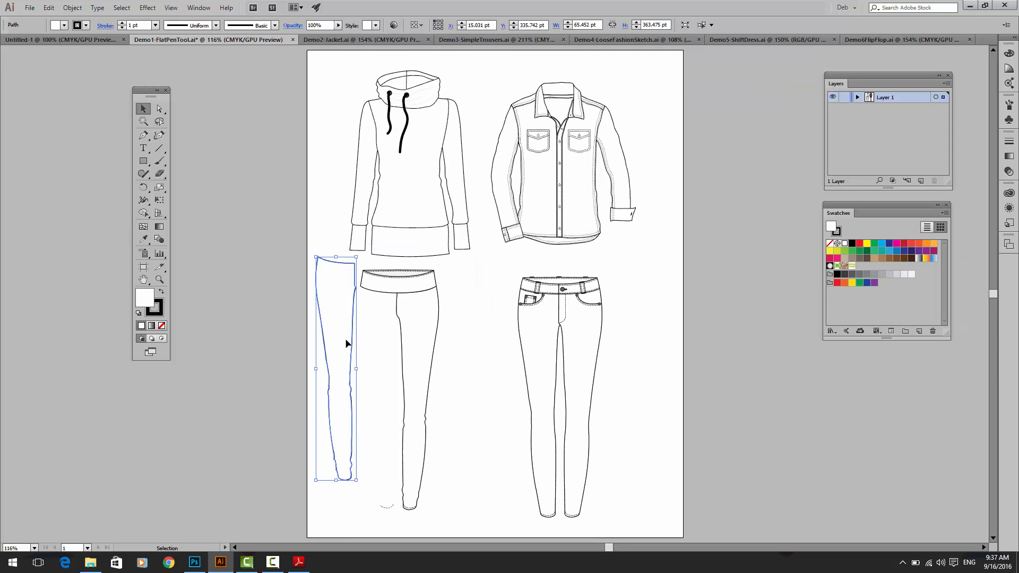
left_click_drag(348, 341, 432, 353)
Step: Fill the leggings' separated right leg shape with the yellow-green swatch C=20 M=0 Y=100 K=0
left_click(391, 290)
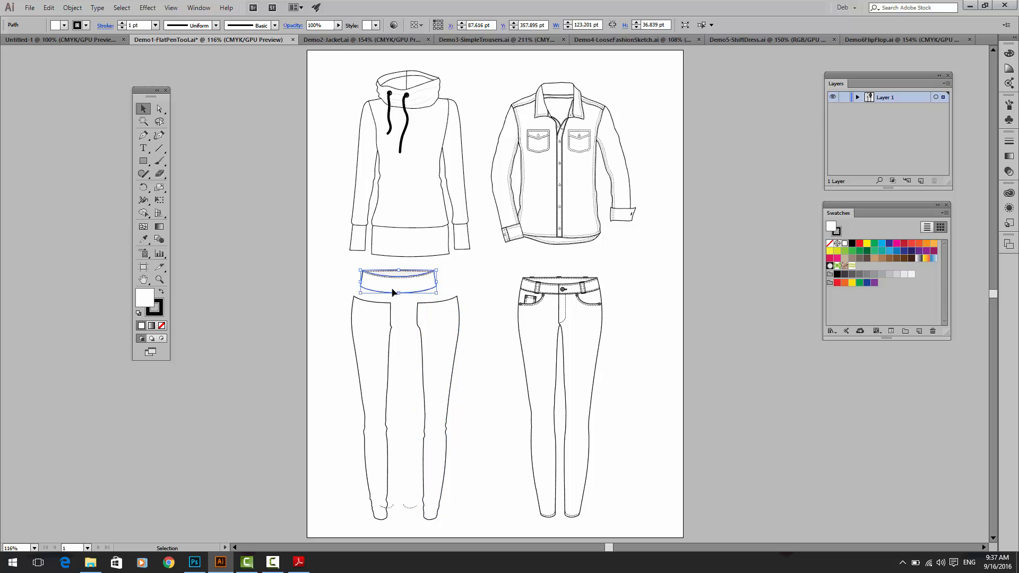
left_click(441, 331)
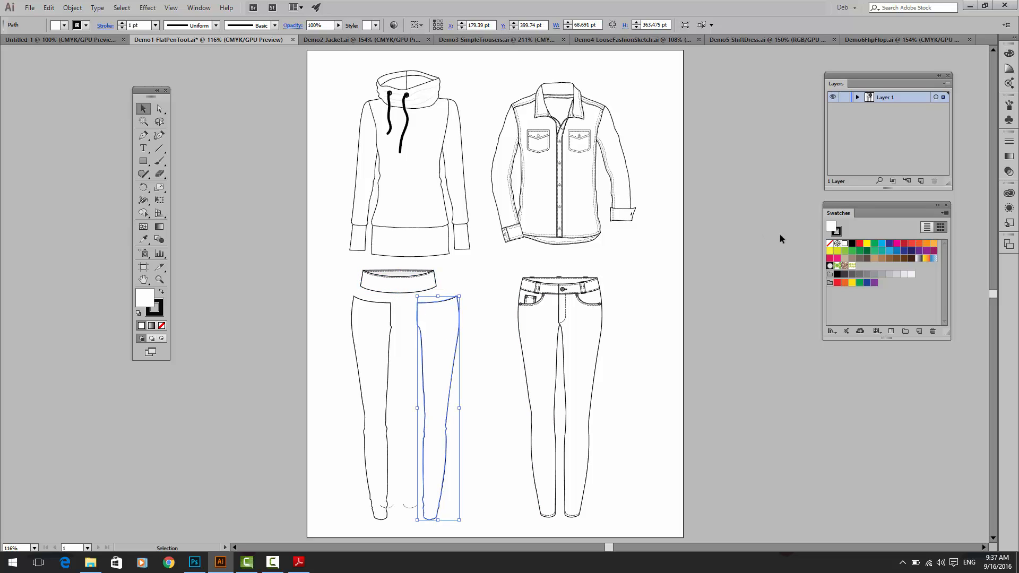
left_click(837, 252)
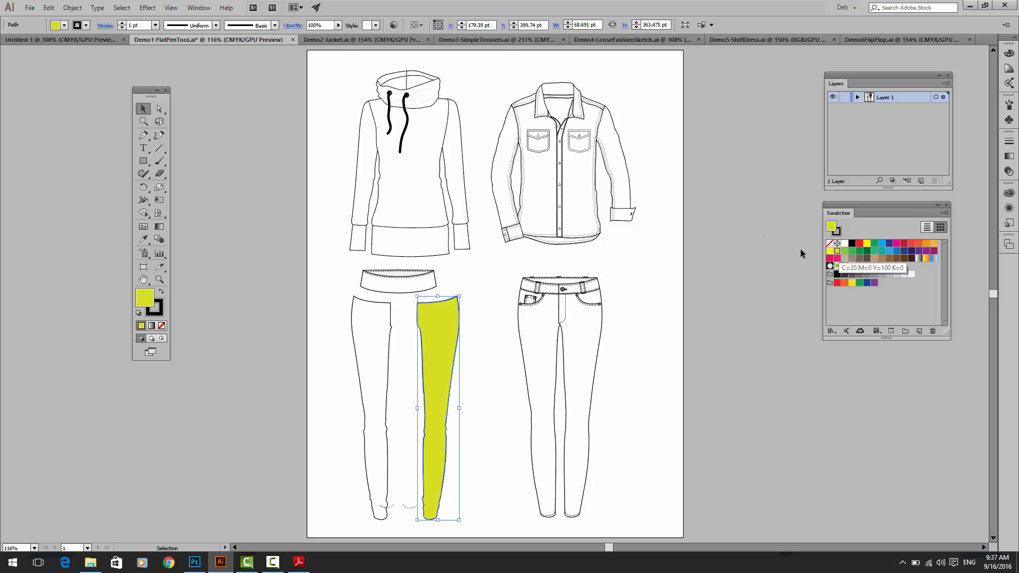
Step: Place the ladies-jeans image in the Untitled-1 document and move it to the middle of the artboard
left_click(31, 40)
left_click(30, 8)
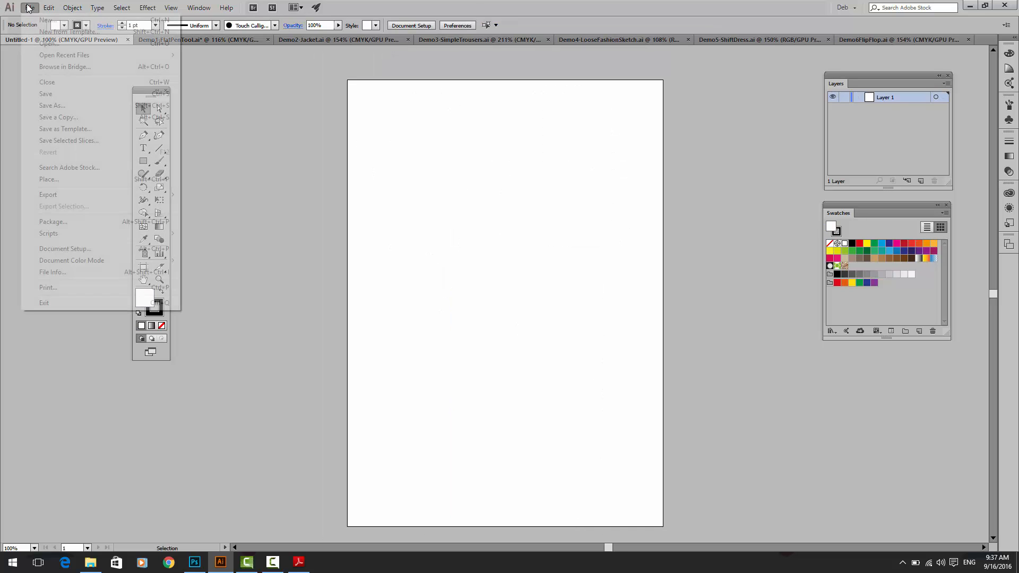
left_click(53, 179)
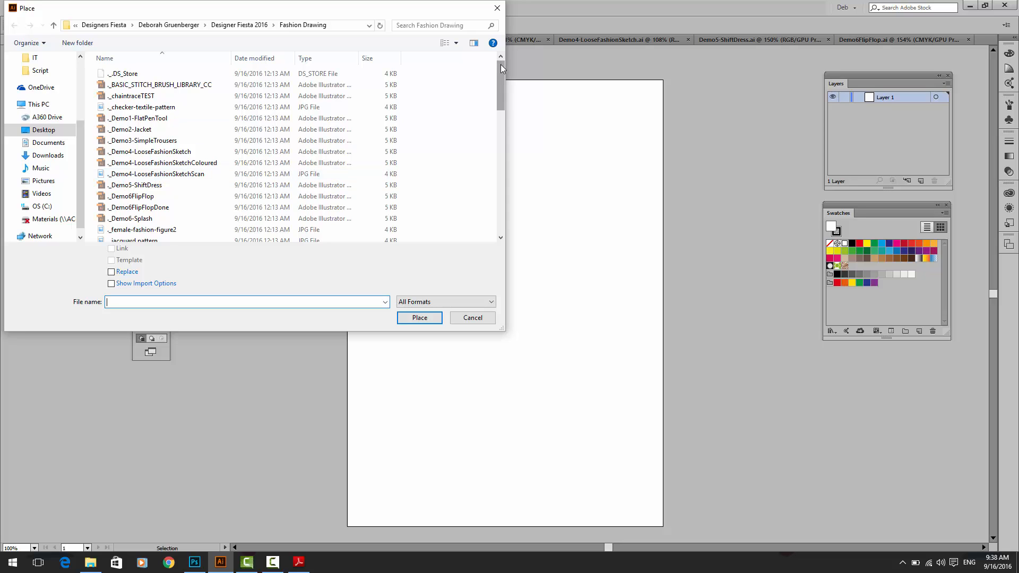
left_click_drag(501, 64, 482, 172)
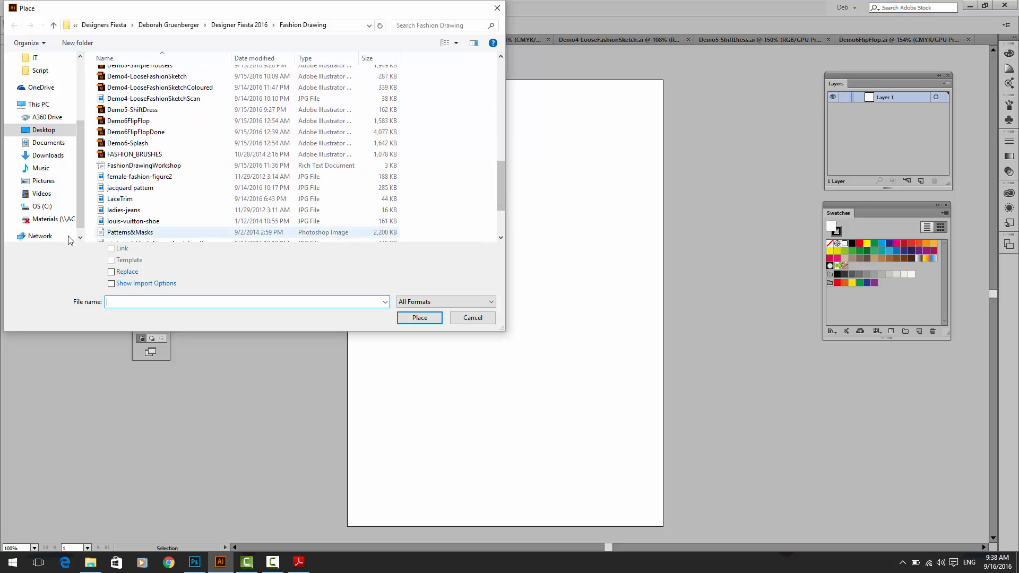
double_click(114, 210)
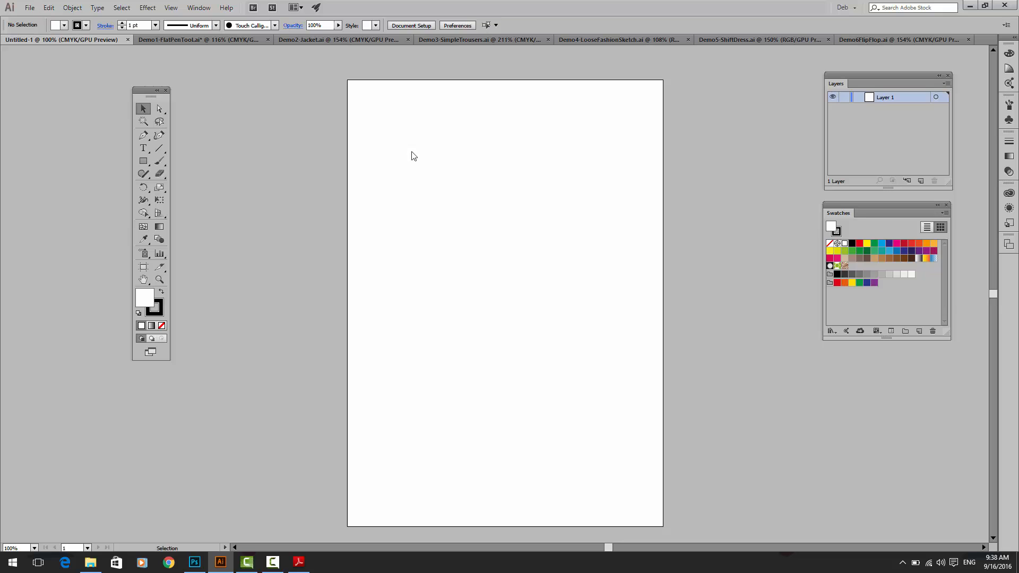
key("ctrl+shift+p")
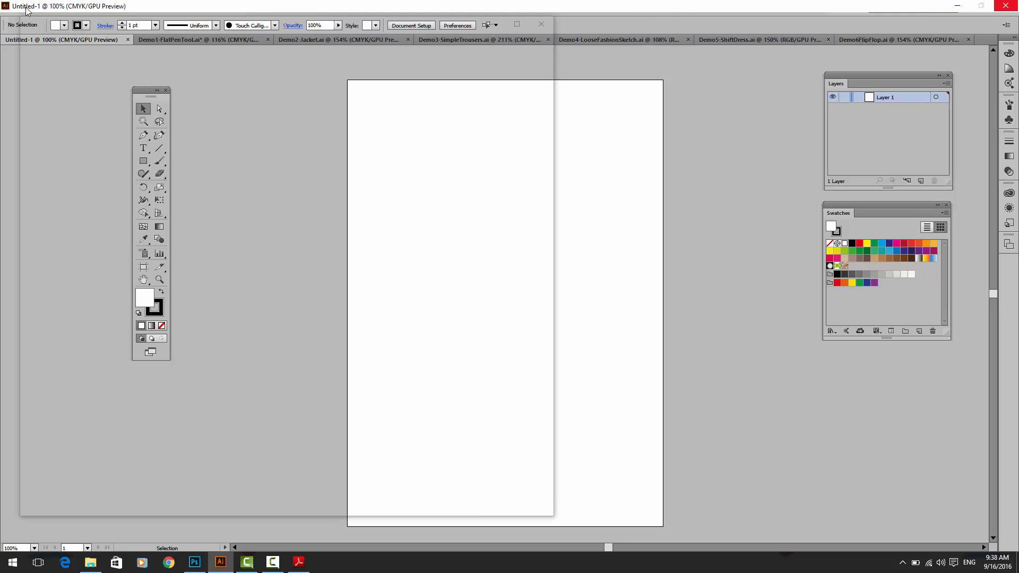
left_click(28, 8)
left_click(348, 137)
left_click(344, 142)
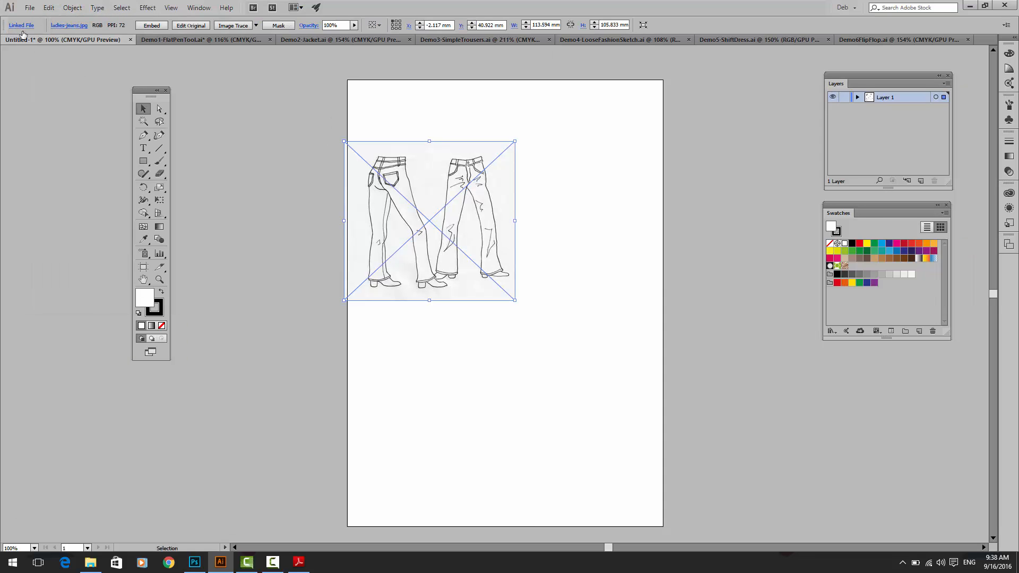
left_click_drag(405, 189, 474, 266)
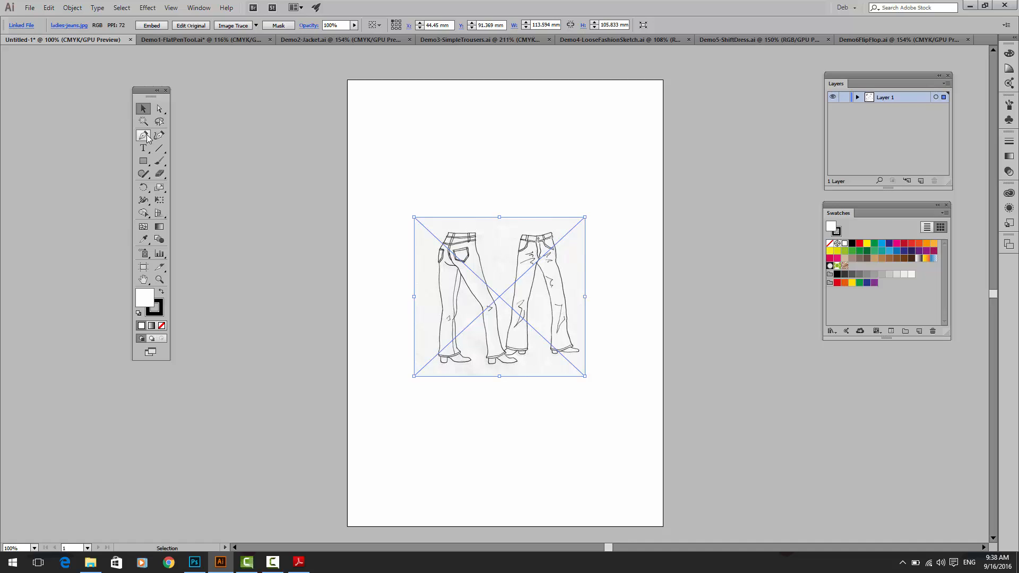
Step: Turn Layer 1 with the jeans image into a template layer with images dimmed to 50%
left_click_drag(890, 76, 693, 146)
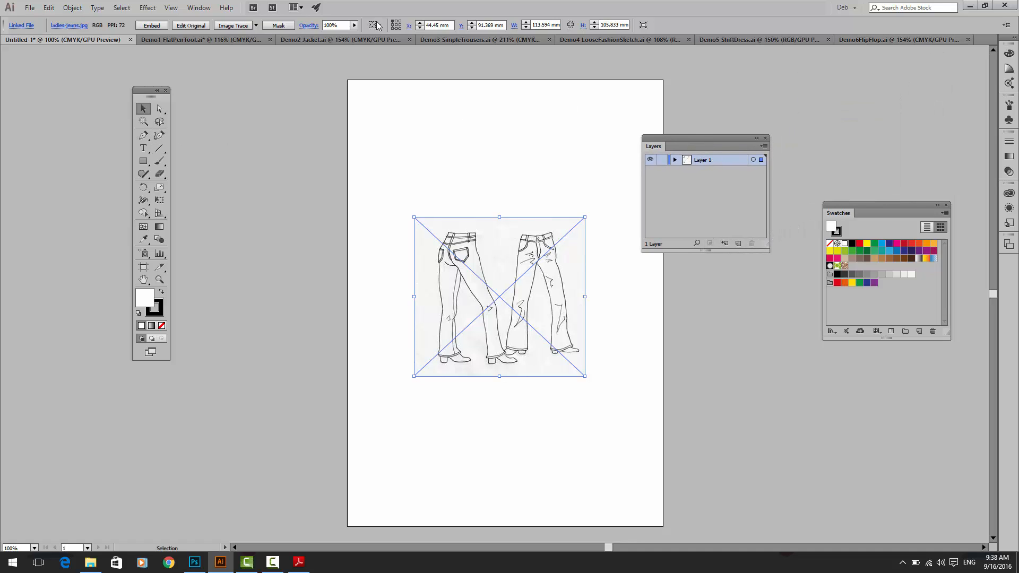
double_click(715, 160)
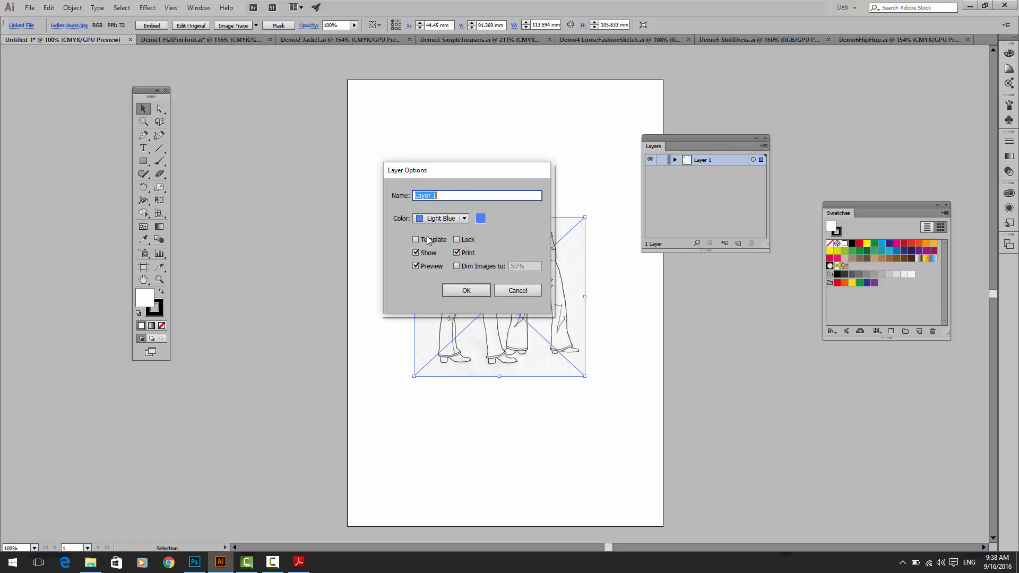
left_click(429, 241)
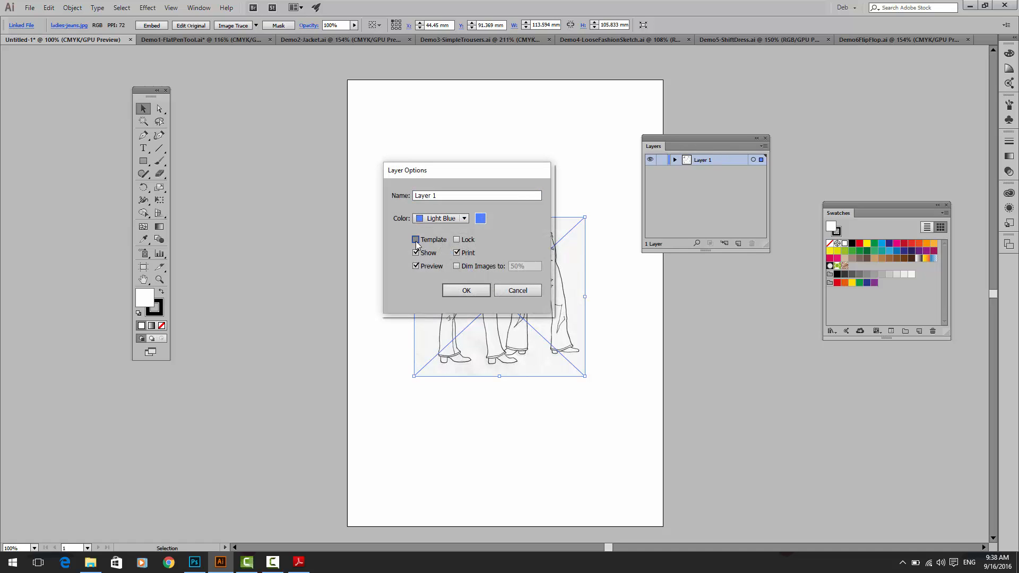
left_click(461, 291)
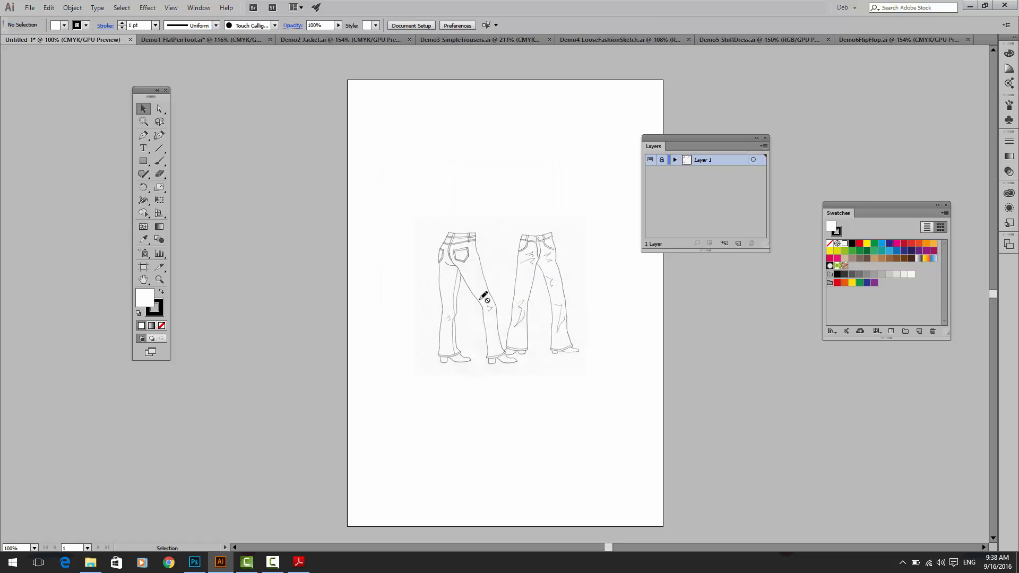
Step: Create a new layer named "trace" above the template layer for drawing with the Pen tool
key("ctrl+=")
key("ctrl+=")
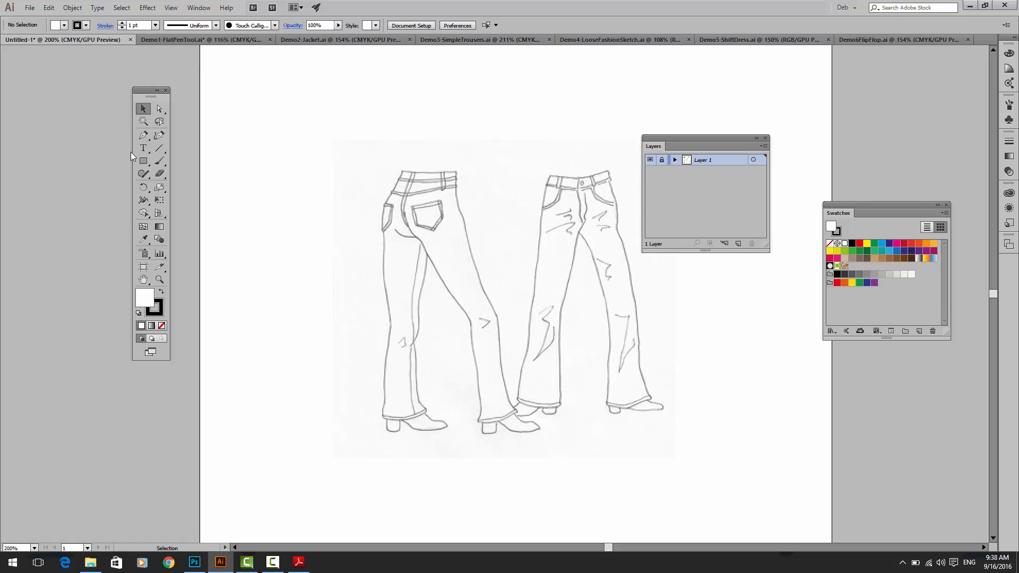
left_click(143, 135)
left_click(763, 147)
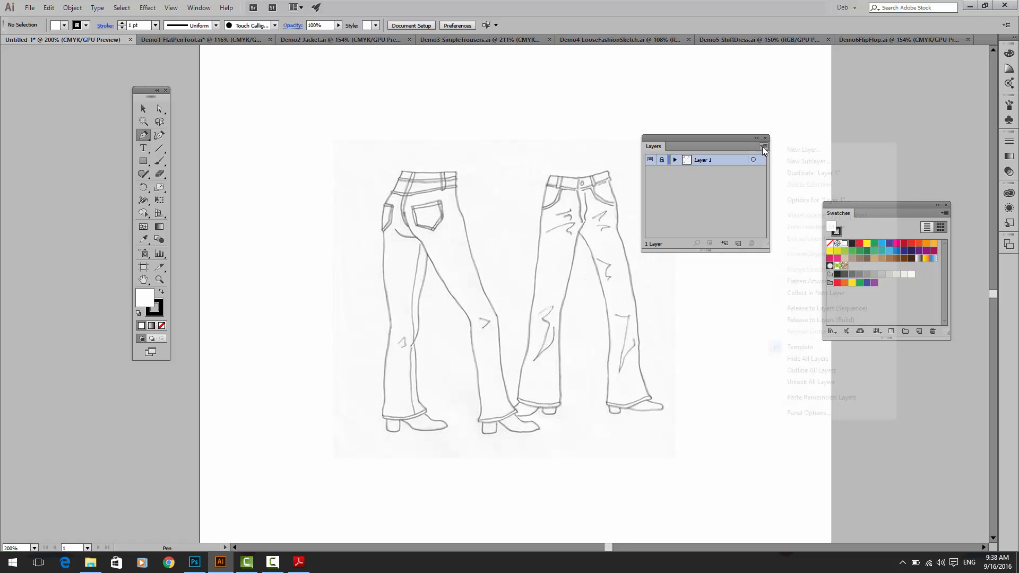
left_click(783, 149)
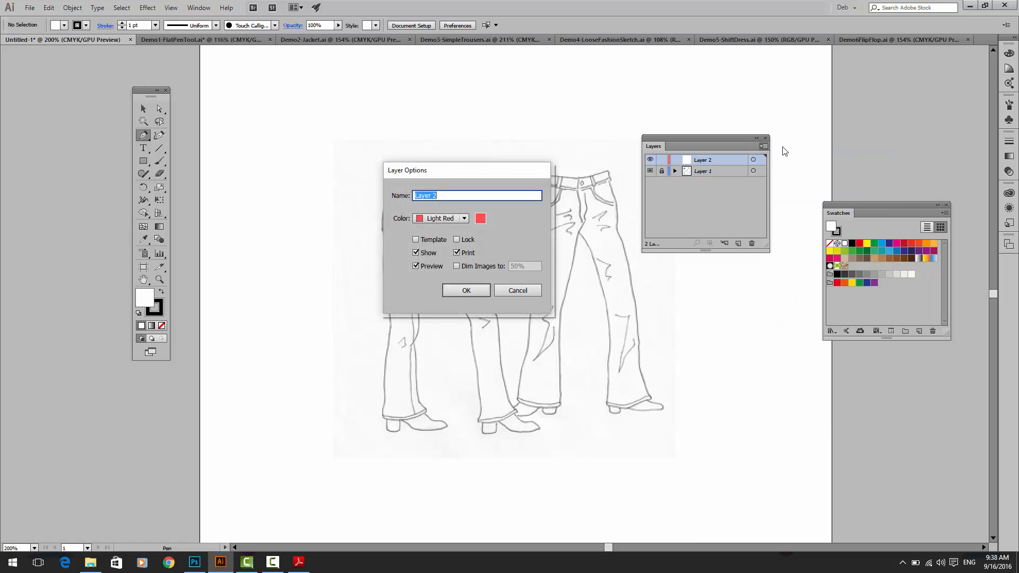
type("trace")
key("Return")
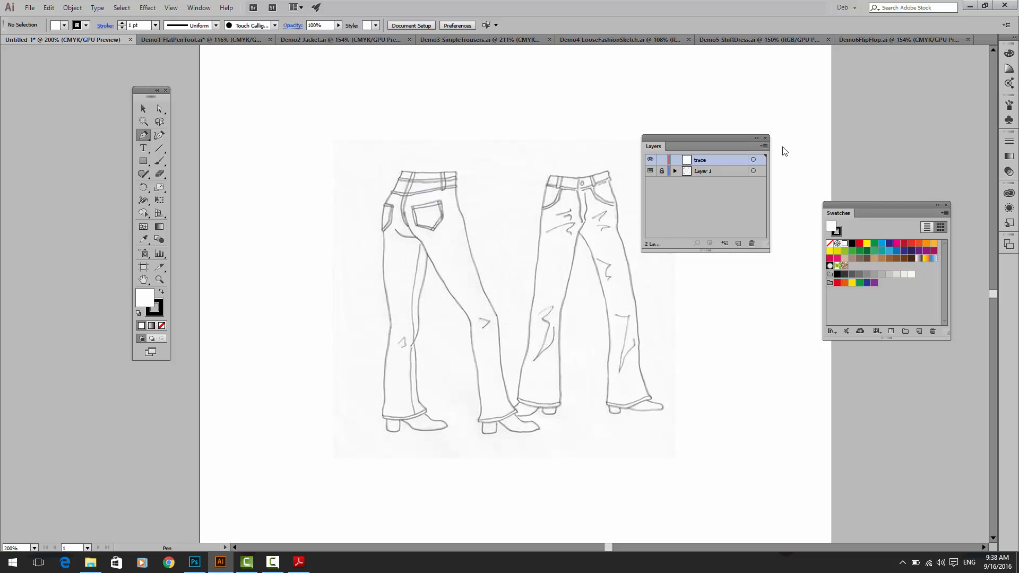
Step: Trace the left leg's inseam on the front-view jeans with the Pen tool, from the hem up through the fly to the waistband
left_click(558, 400)
left_click(561, 316)
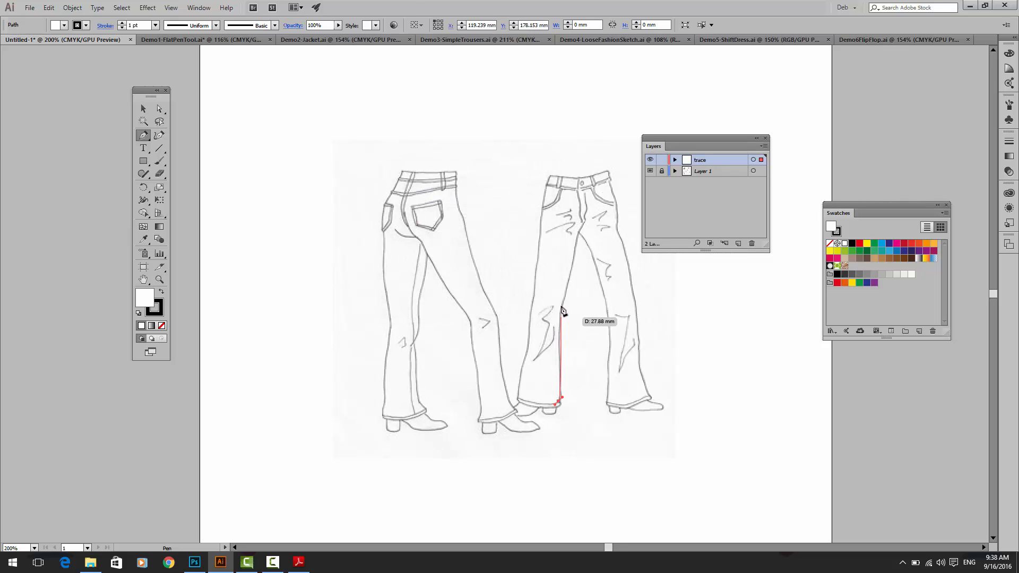
left_click(573, 258)
left_click(581, 225)
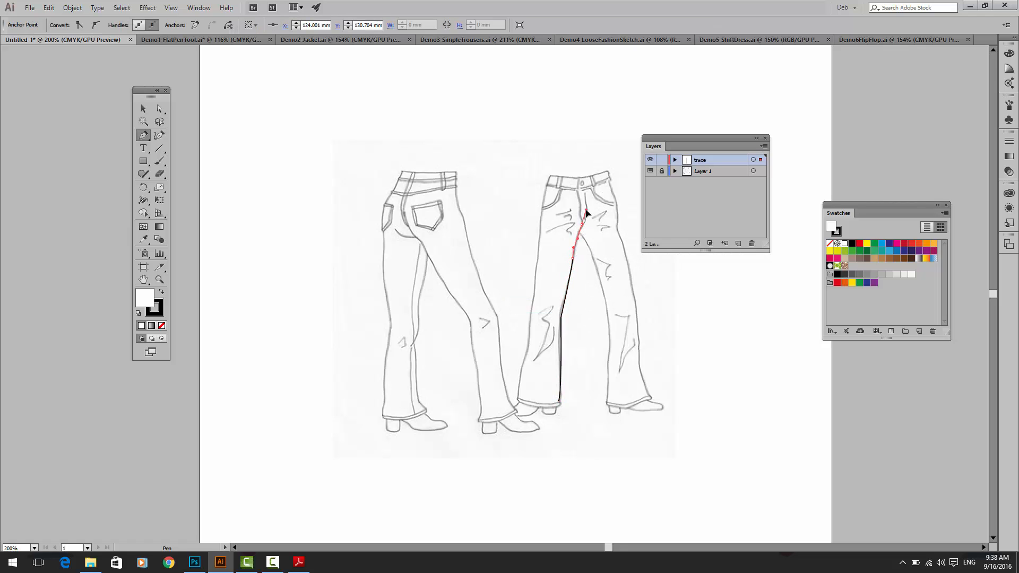
left_click_drag(584, 203, 584, 197)
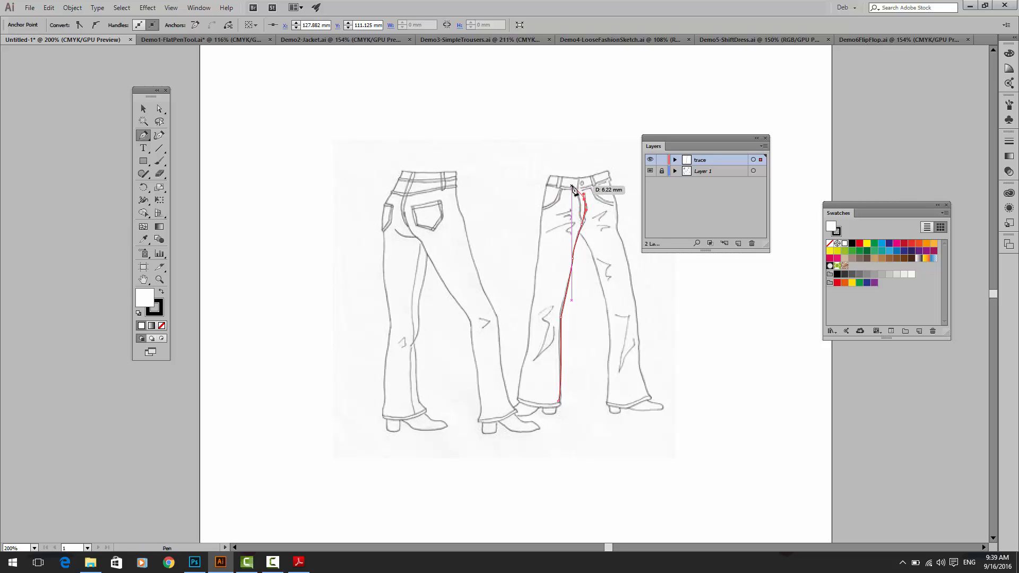
left_click(581, 188)
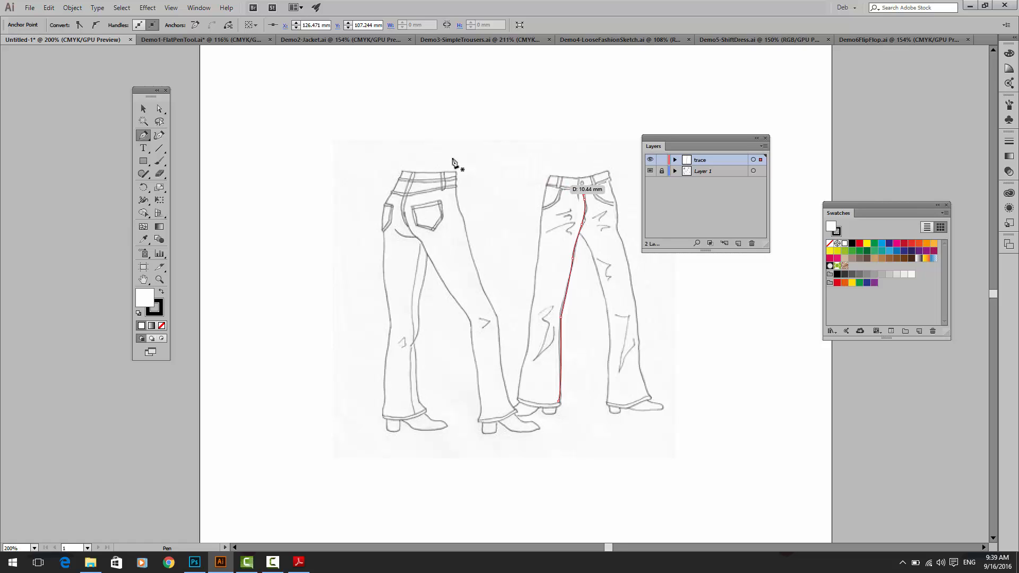
Step: Switch to the Demo1-FlatPenTool document and undo the leg fill and the separation of the leggings pieces
left_click(161, 42)
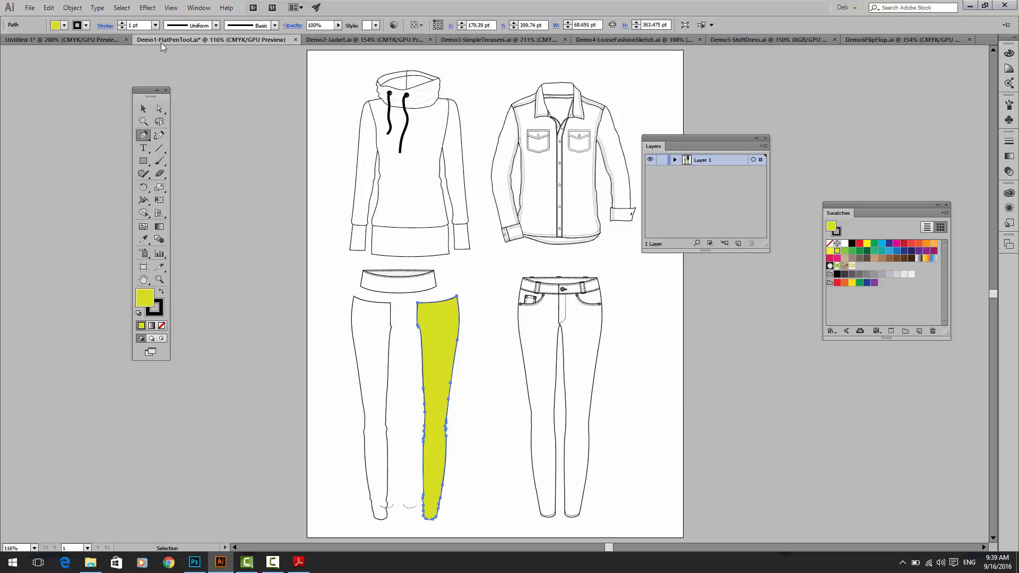
key("ctrl+z")
key("ctrl+z")
key("ctrl+z")
key("ctrl+z")
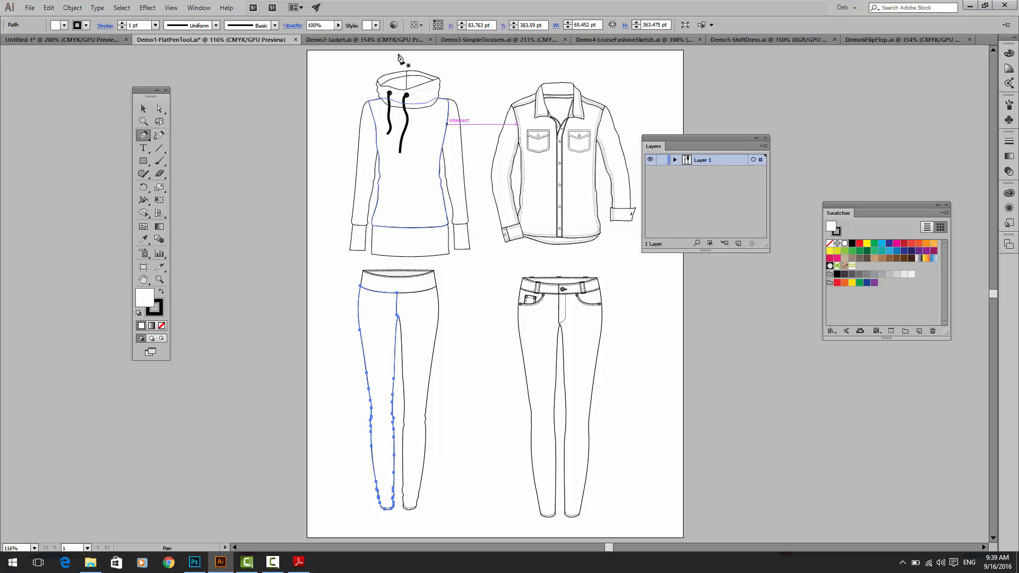
Step: Switch to the Demo2-Jacket document and select the placed blazer image with the Selection tool
left_click(332, 40)
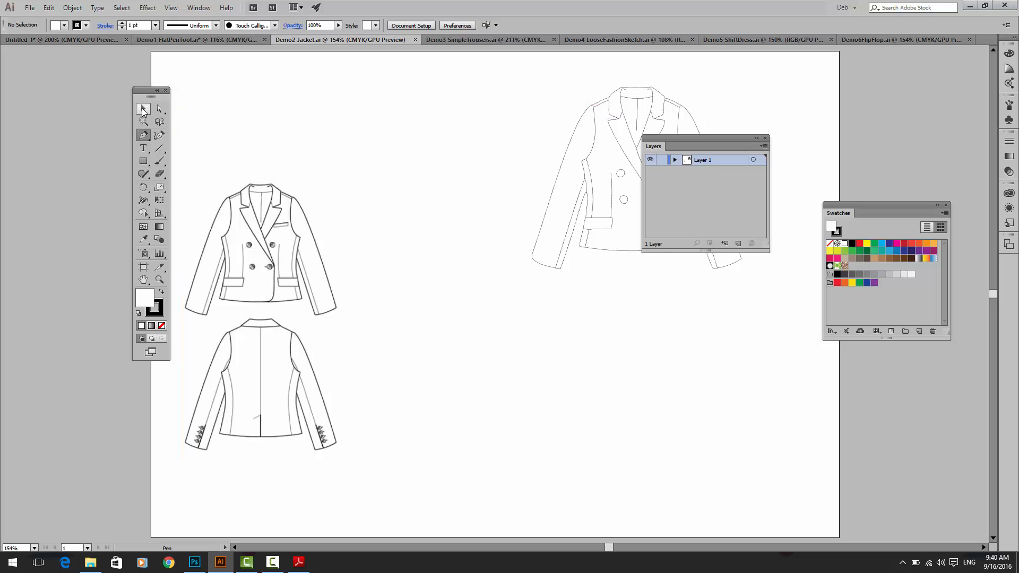
key("ctrl+equal")
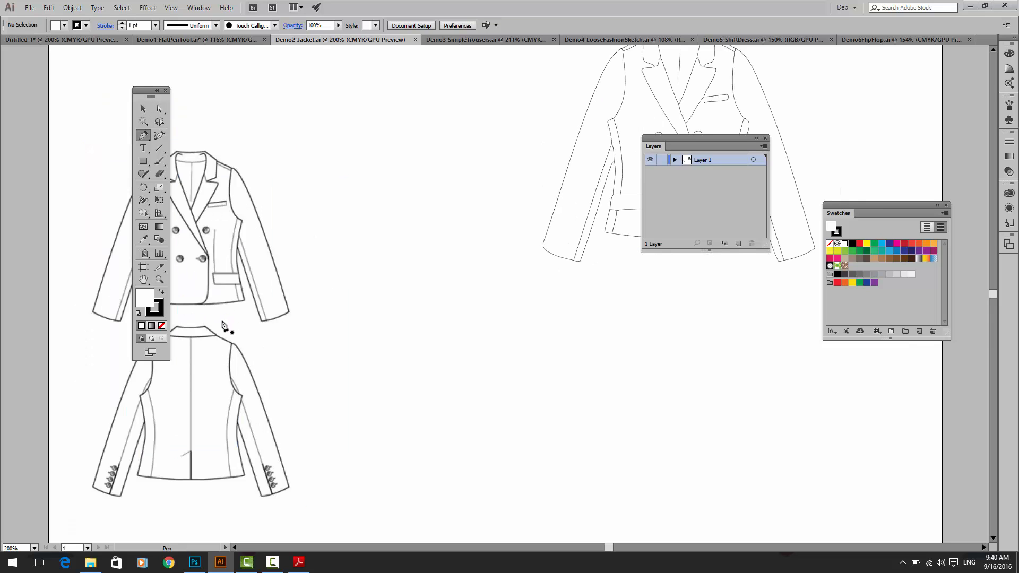
left_click_drag(223, 335, 415, 300)
left_click(370, 222)
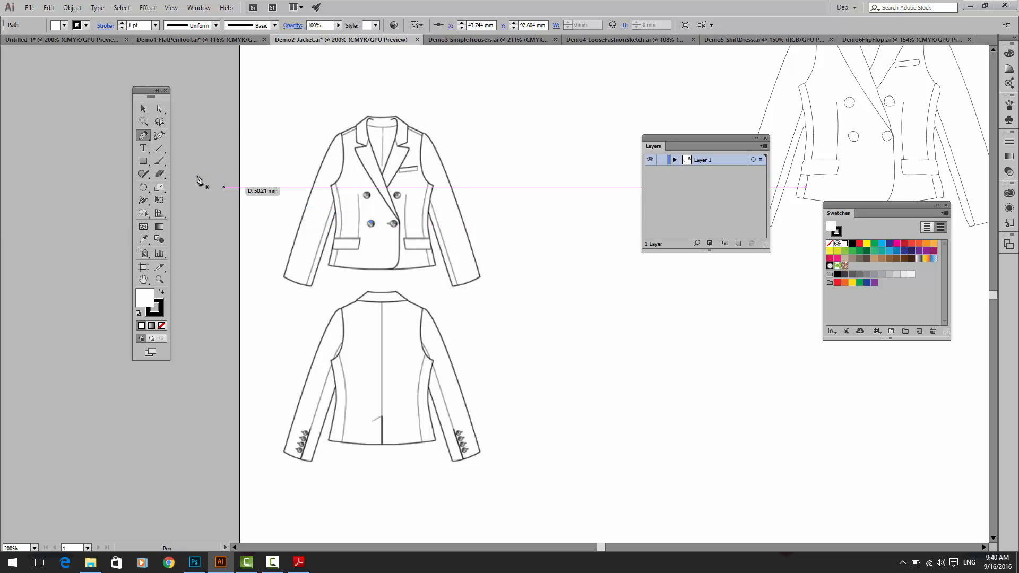
left_click(139, 108)
left_click(281, 158)
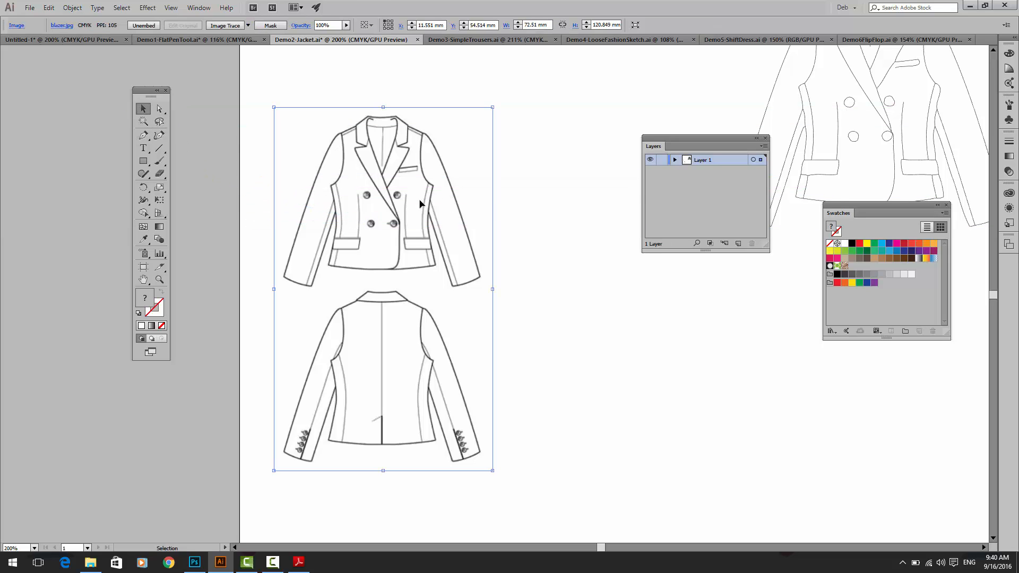
Step: Try a default Image Trace on the blazer image
key("ctrl+u")
left_click(231, 26)
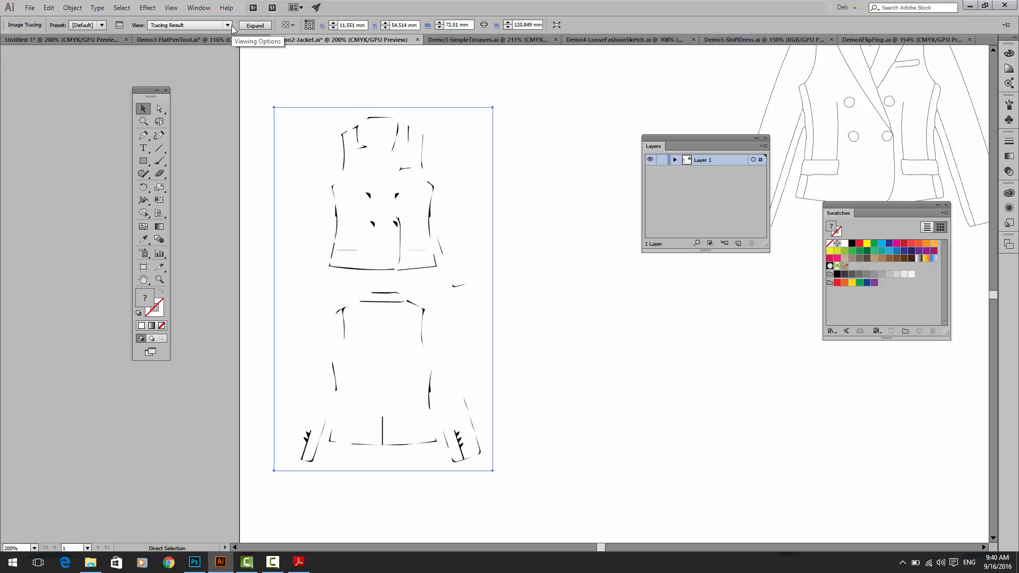
key("ctrl+z")
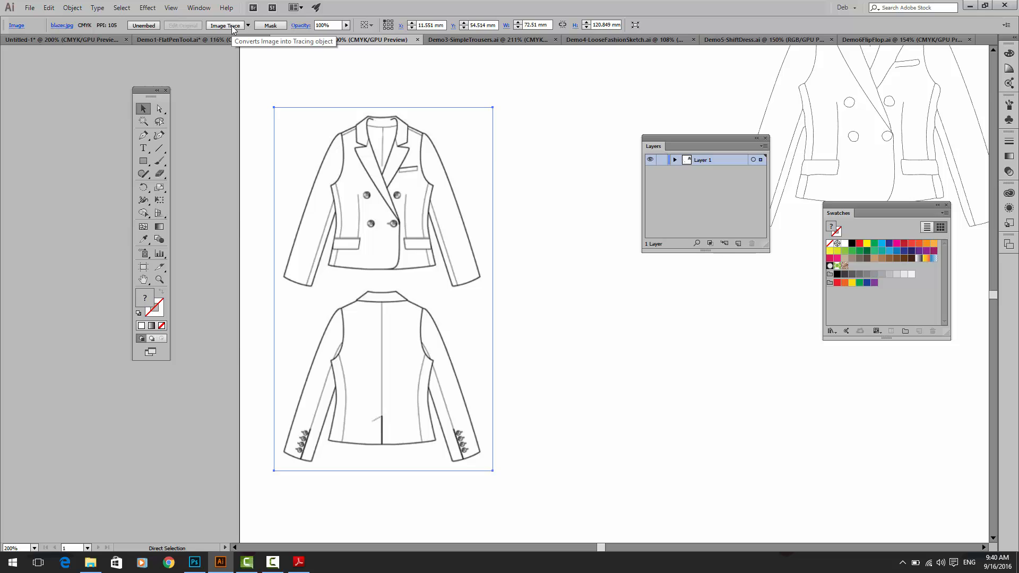
key("ctrl+plus")
key("ctrl+plus")
key("ctrl+plus")
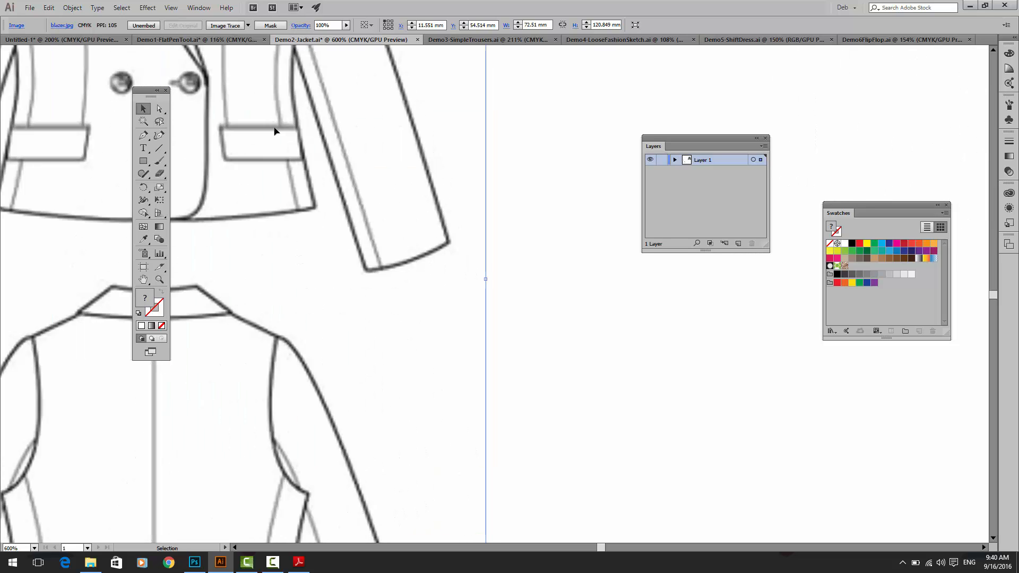
key("ctrl+0")
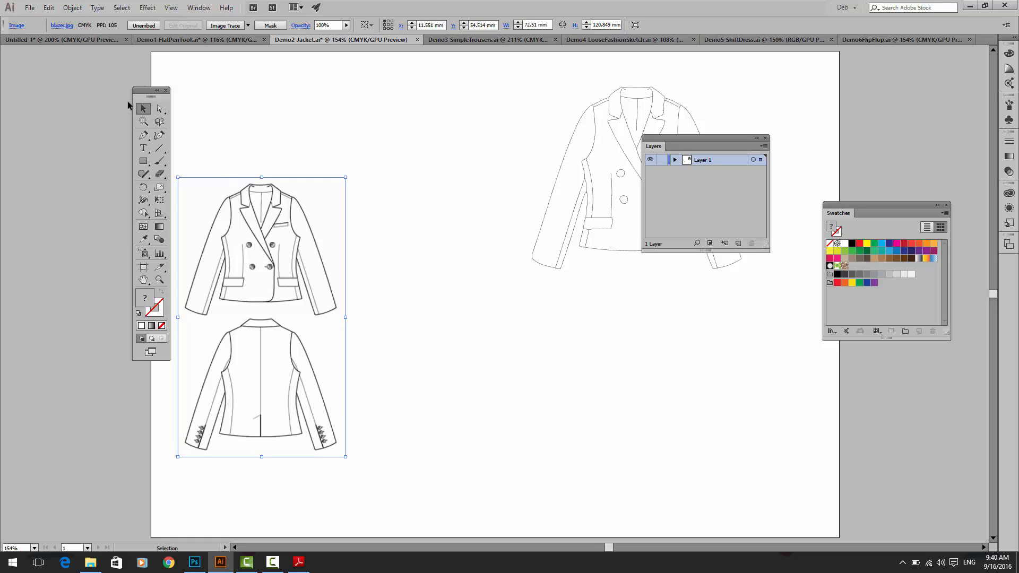
Step: Trace the blazer image using the Sketched Art preset
left_click(248, 25)
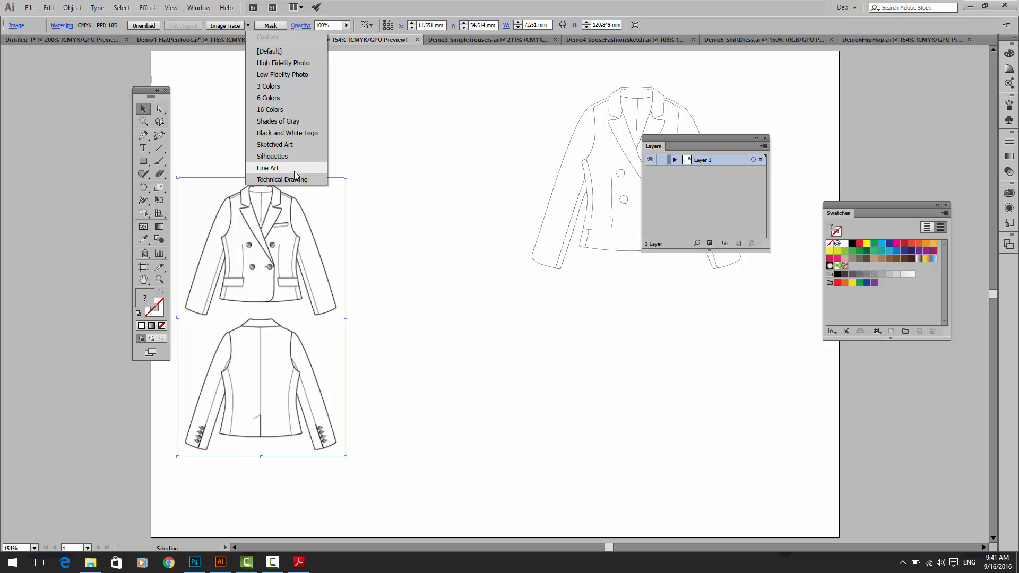
left_click(291, 149)
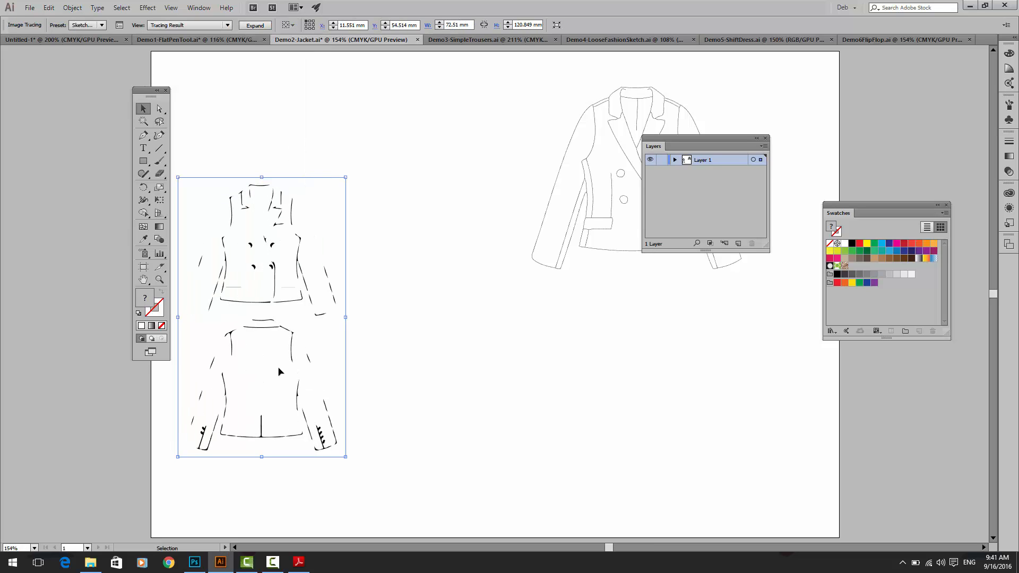
key("ctrl+plus")
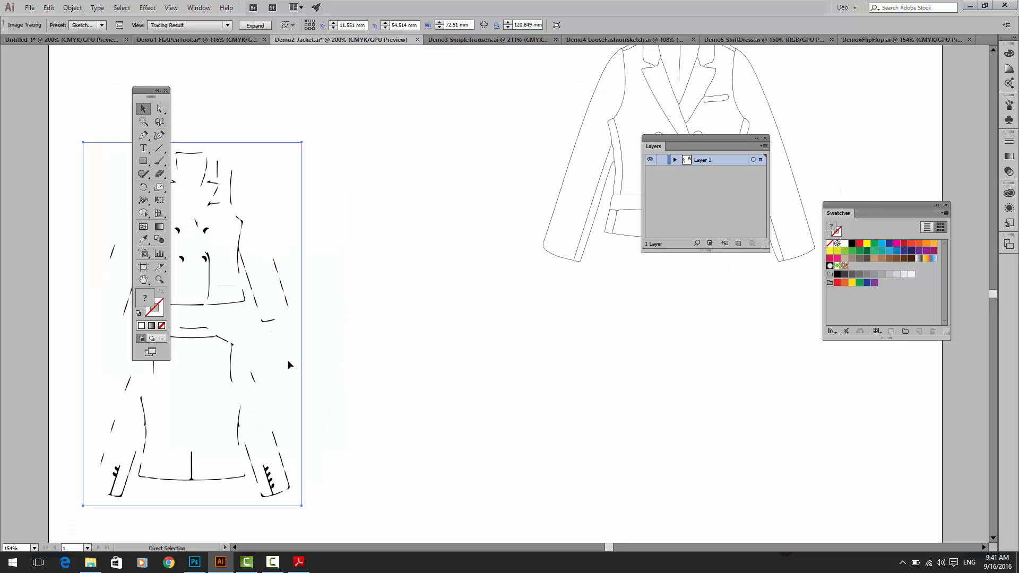
left_click_drag(288, 364, 480, 347)
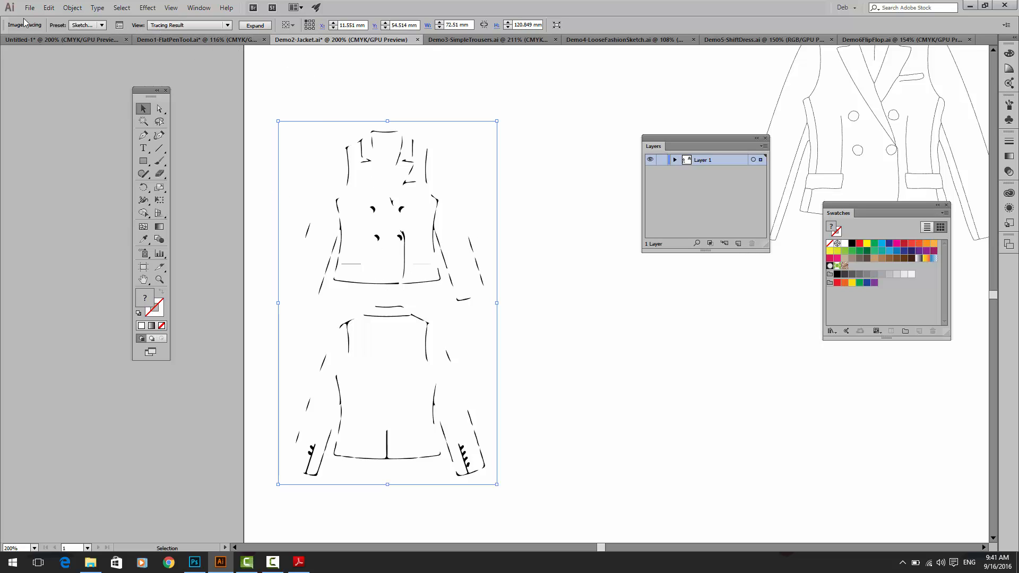
Step: Open the detailed Image Trace settings and set the threshold to 216
left_click(87, 27)
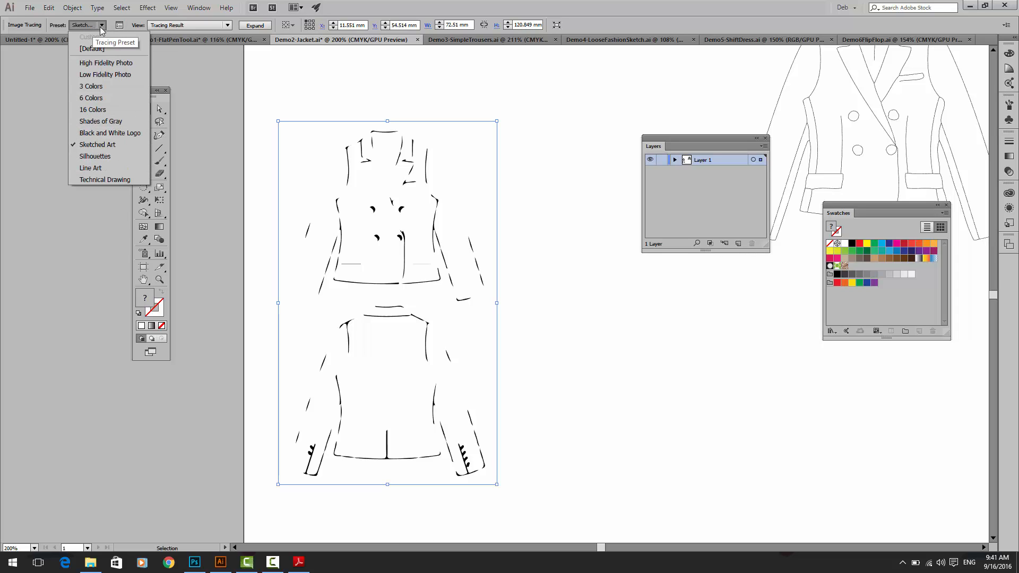
left_click(120, 33)
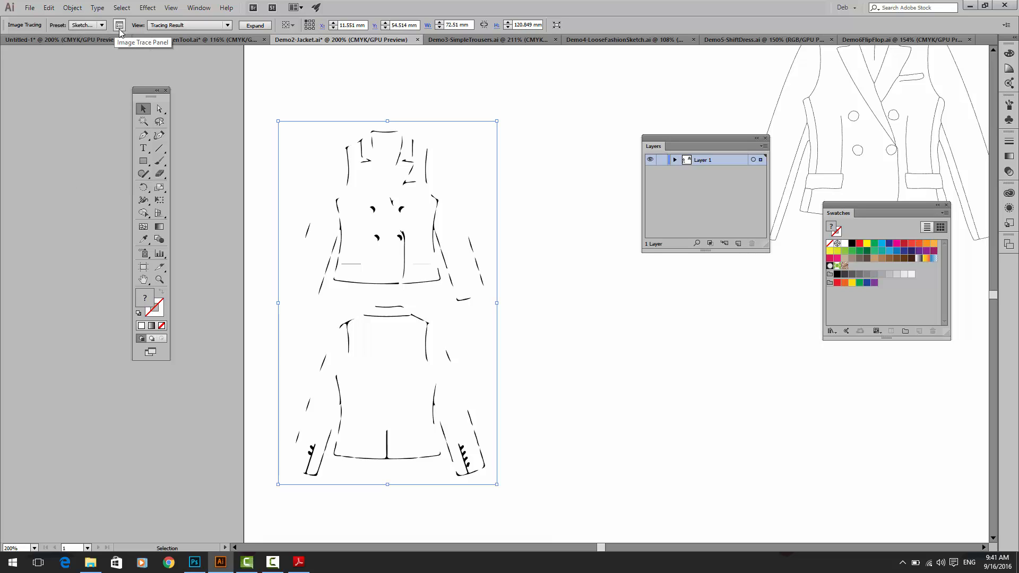
left_click(120, 31)
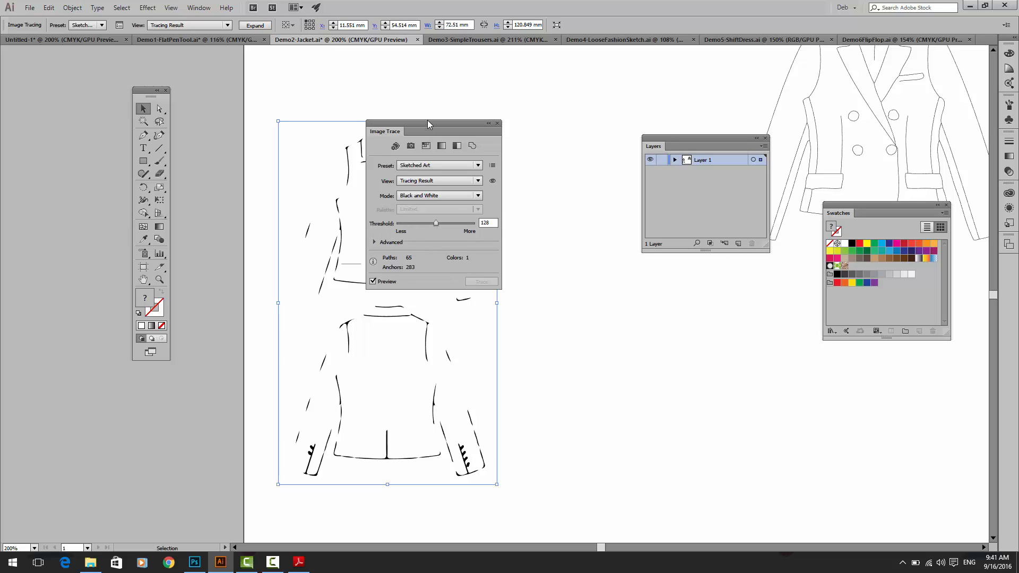
left_click_drag(427, 119, 451, 110)
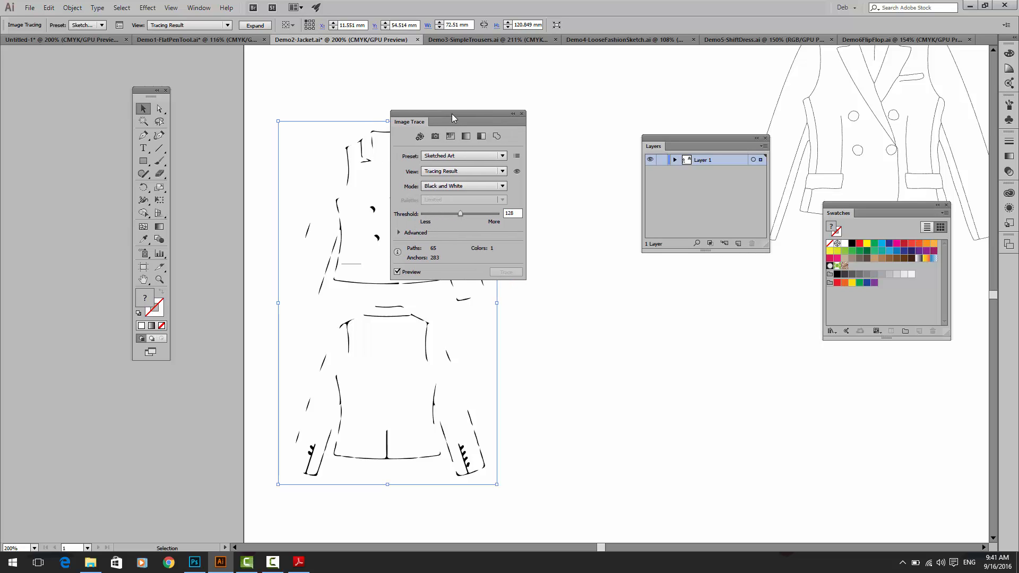
mouse_move(466, 212)
left_mouse_down()
mouse_move(496, 215)
mouse_move(488, 213)
left_mouse_up()
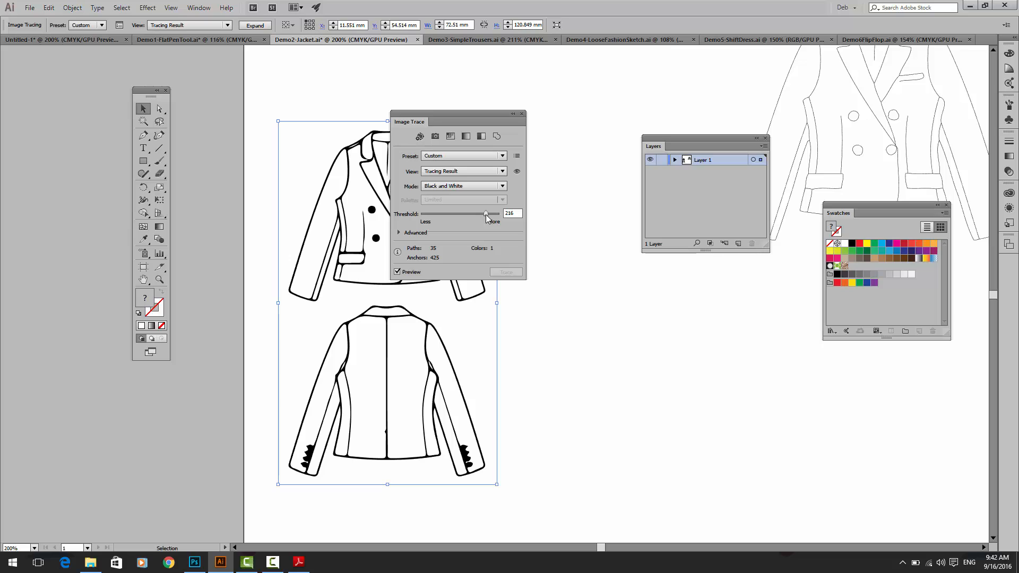
Step: Expand the advanced tracing options and try path fitting at 14%, then set Paths to 87%
left_click(399, 233)
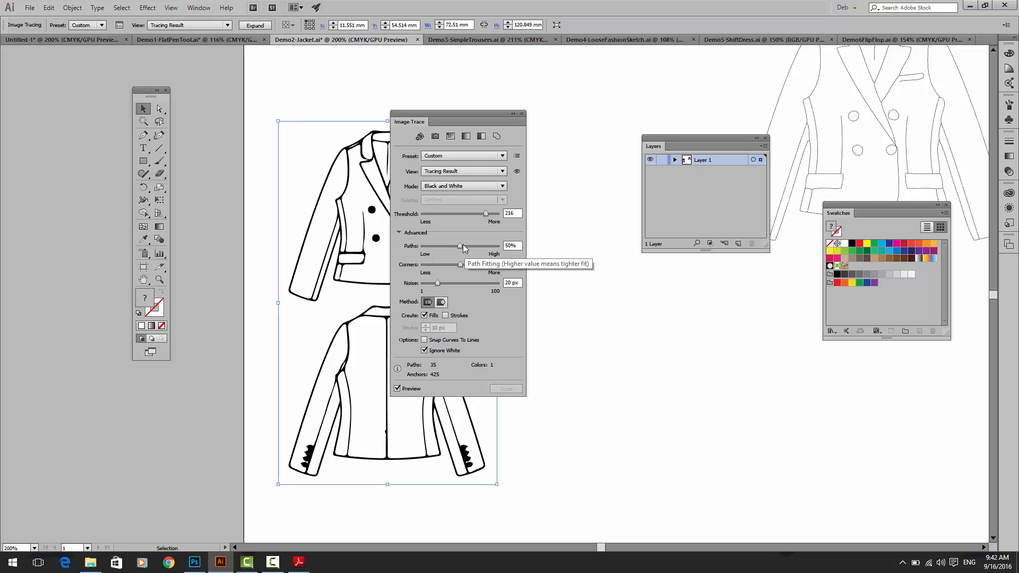
left_click_drag(461, 244, 434, 244)
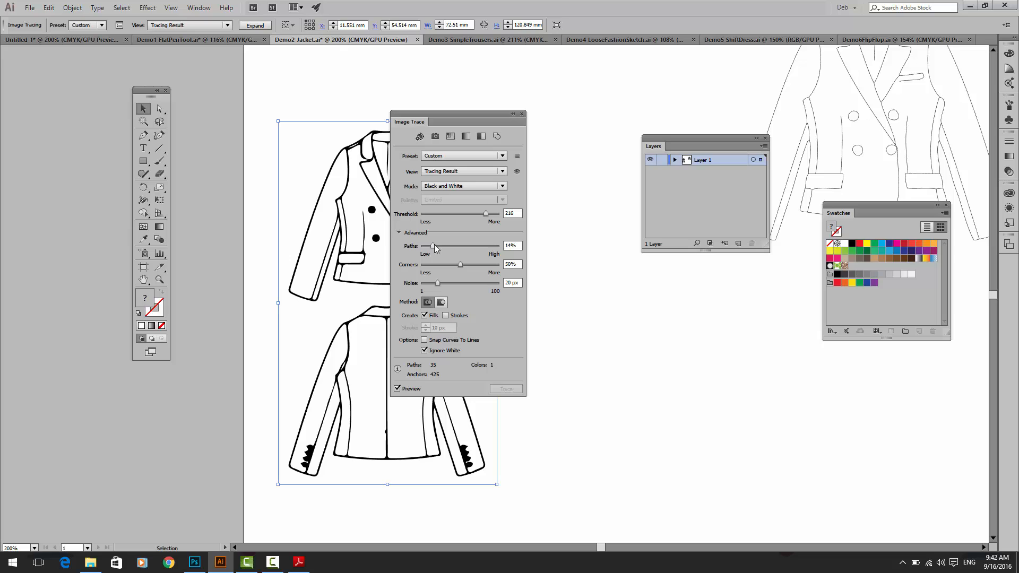
left_click_drag(451, 122, 534, 114)
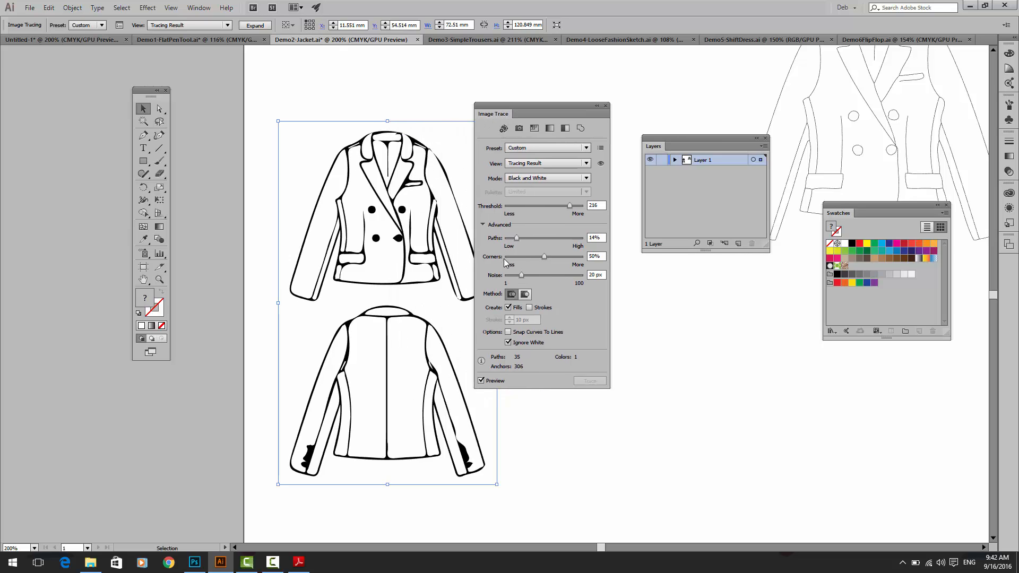
left_click_drag(532, 238, 571, 237)
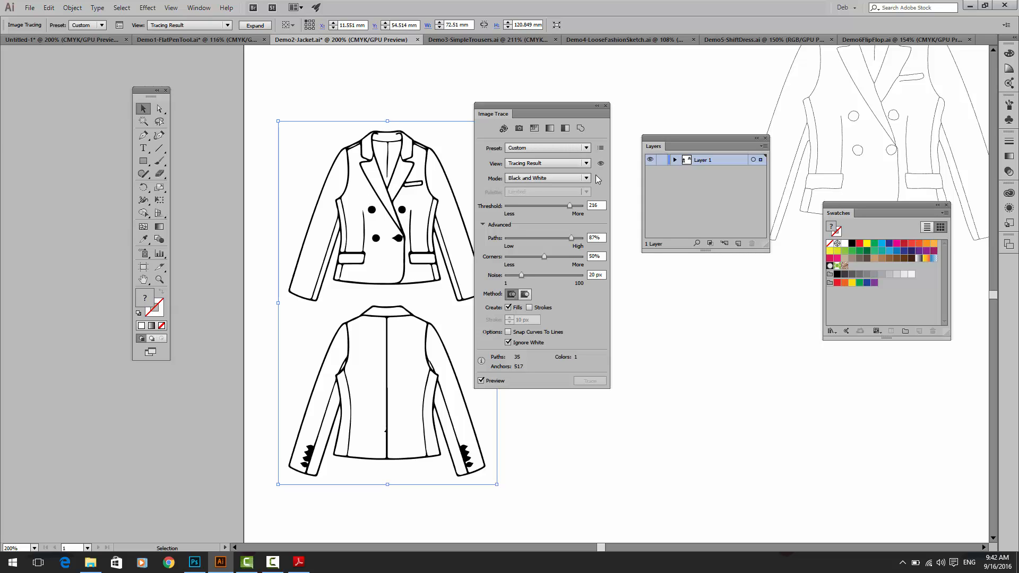
Step: Compare the blazer's tracing result with its source image
left_click(542, 165)
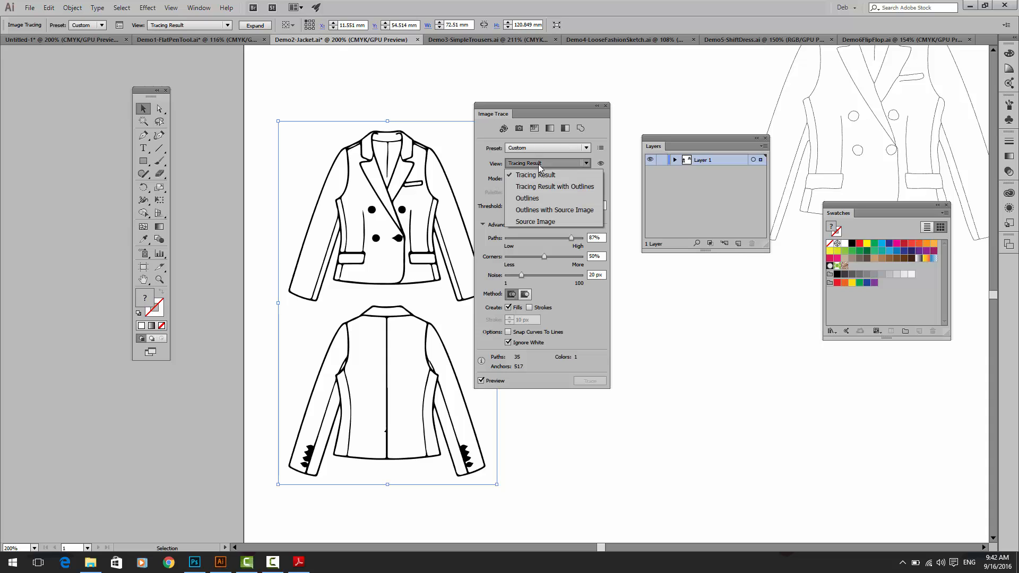
left_click(544, 223)
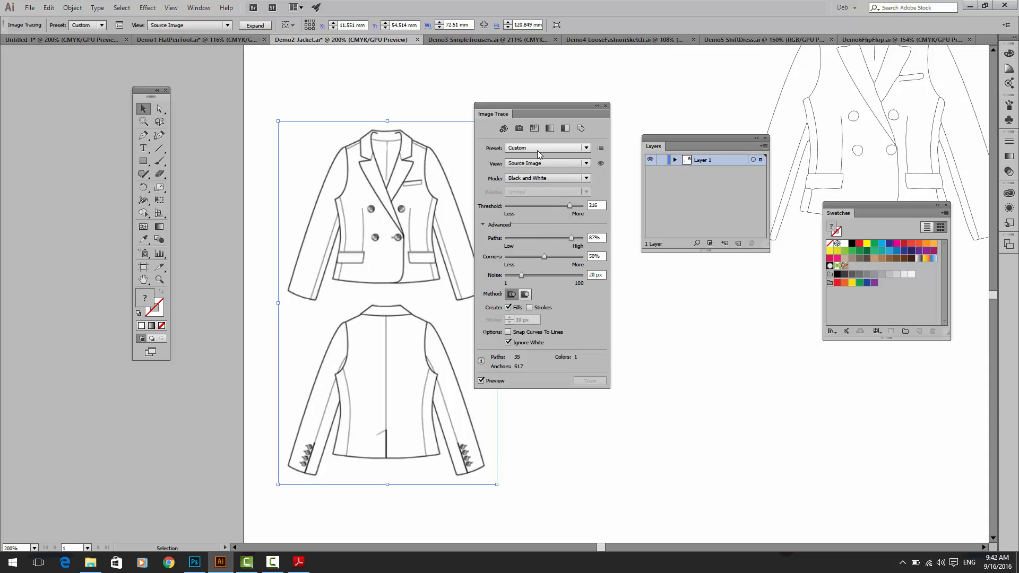
left_click(576, 162)
left_click(535, 175)
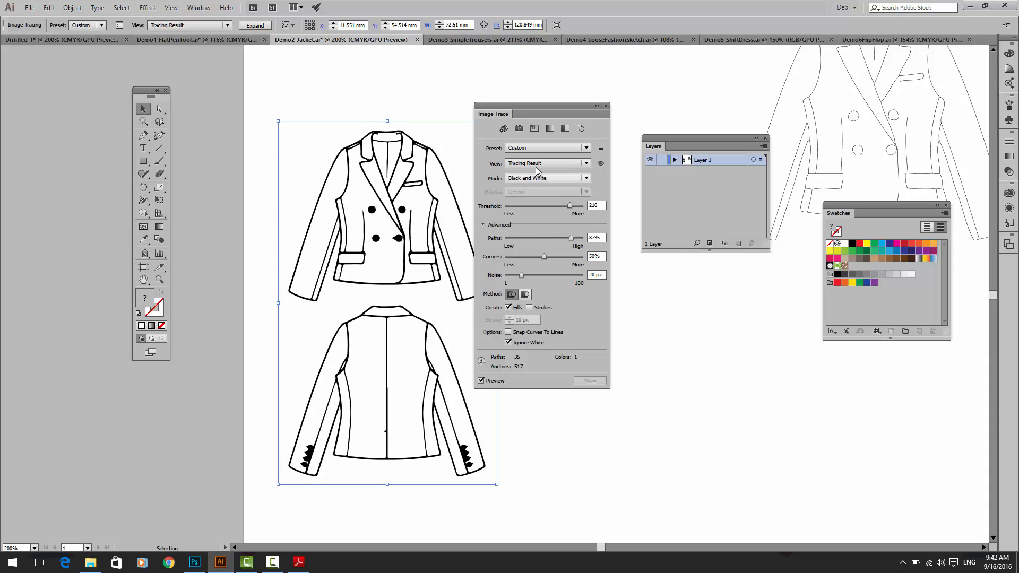
left_click(536, 165)
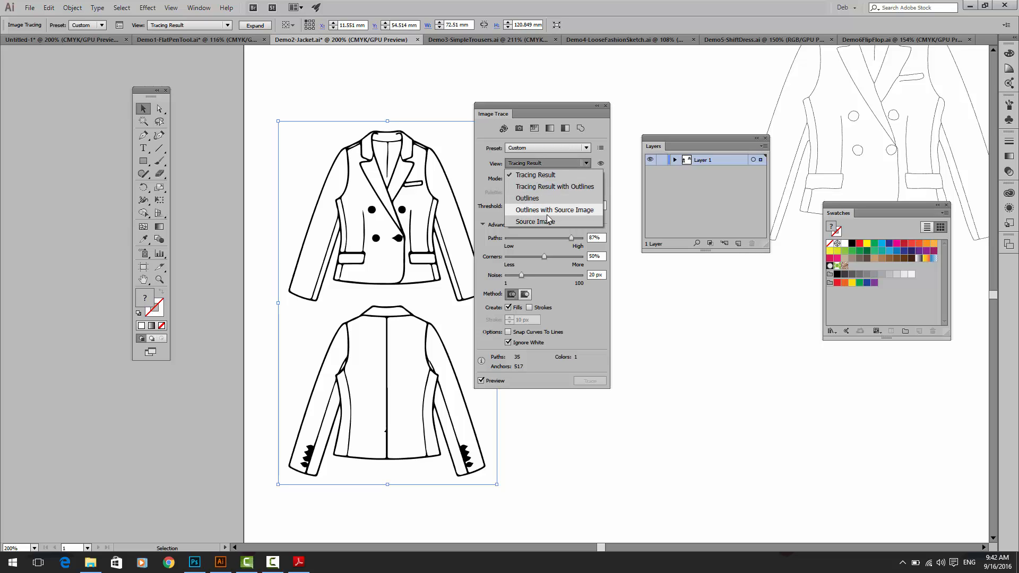
left_click(544, 176)
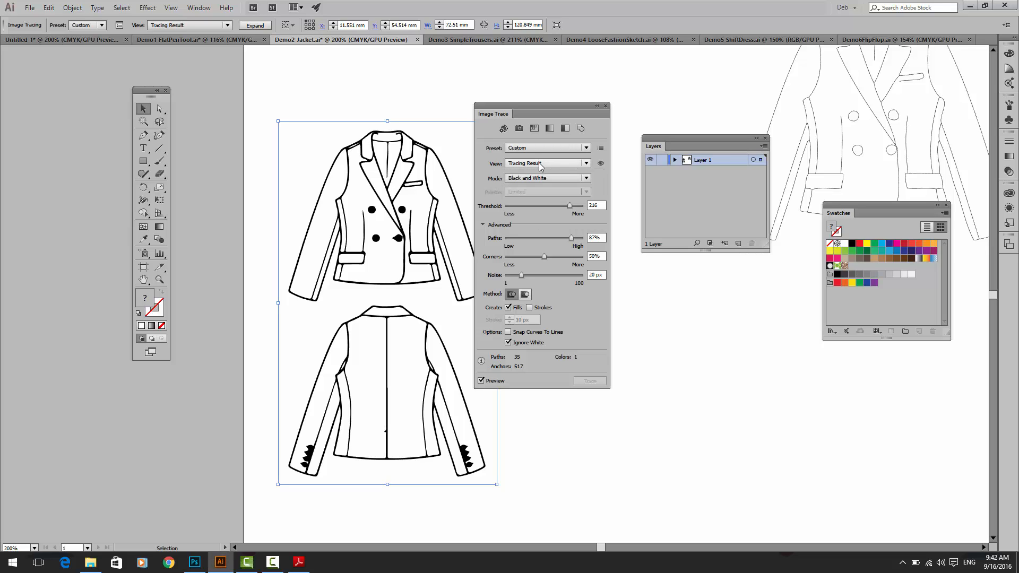
left_click(600, 164)
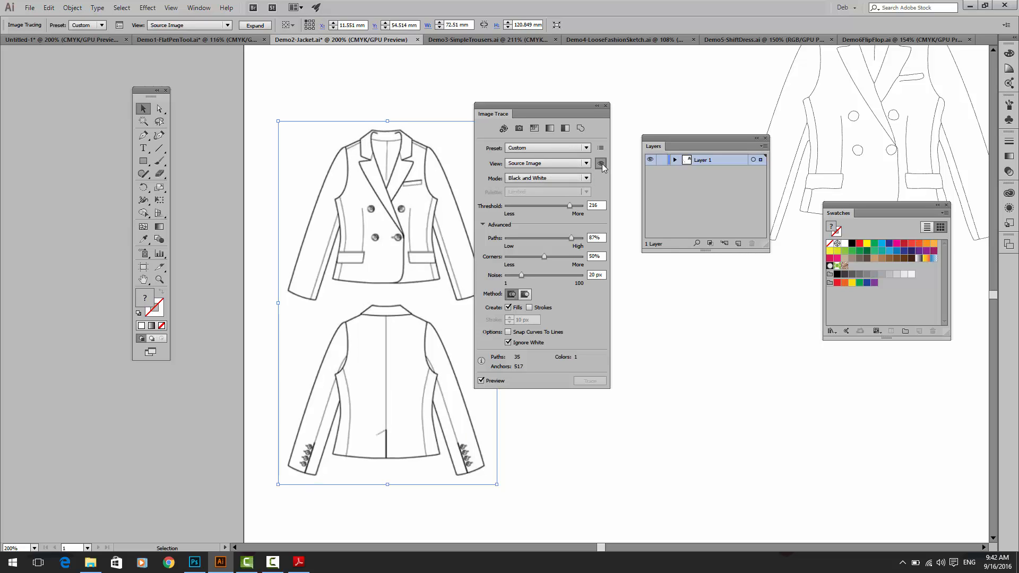
left_click(602, 163)
left_click(602, 164)
left_click(602, 164)
left_click(602, 164)
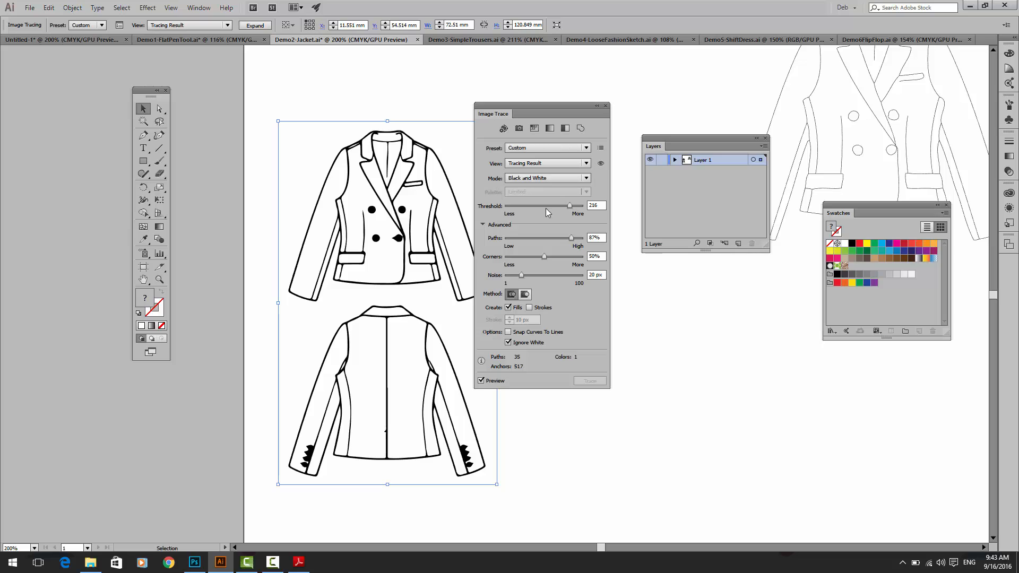
Step: Set the trace's Paths to 79% and Noise to 29 px
left_click(541, 237)
left_click_drag(571, 237, 565, 239)
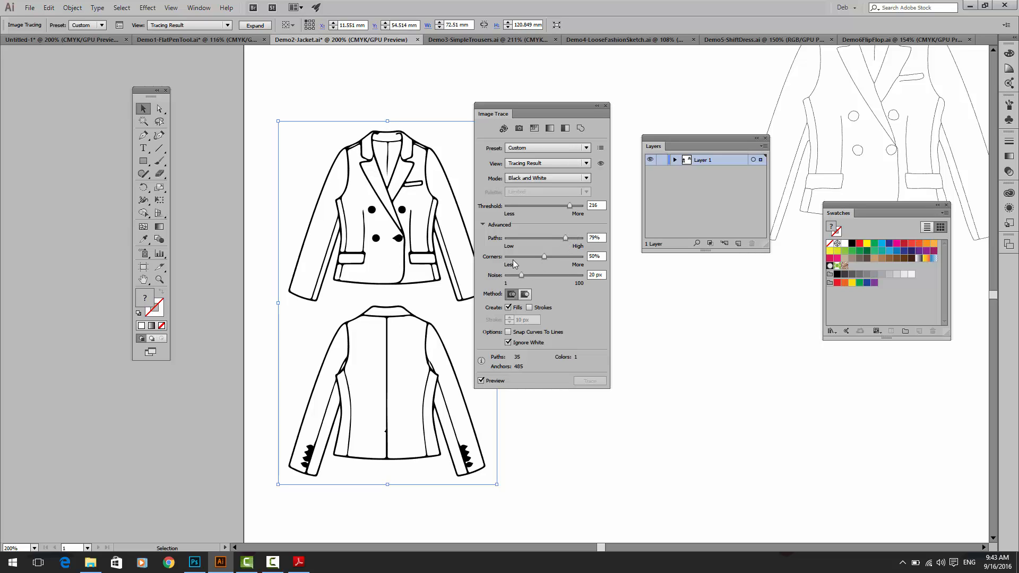
mouse_move(521, 275)
left_mouse_down()
mouse_move(542, 275)
mouse_move(511, 275)
left_mouse_up()
left_click_drag(514, 276, 520, 274)
left_click_drag(520, 274, 552, 274)
left_click_drag(570, 278, 528, 278)
Step: Create the blazer trace from strokes instead of fills and set Paths to 80%
left_click(529, 307)
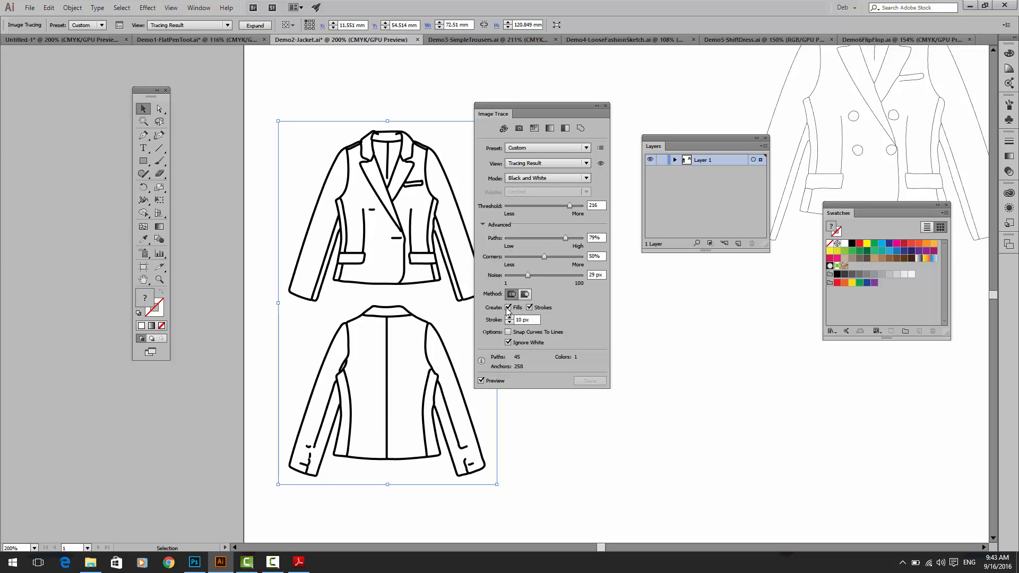
left_click(508, 308)
left_click_drag(569, 237, 565, 237)
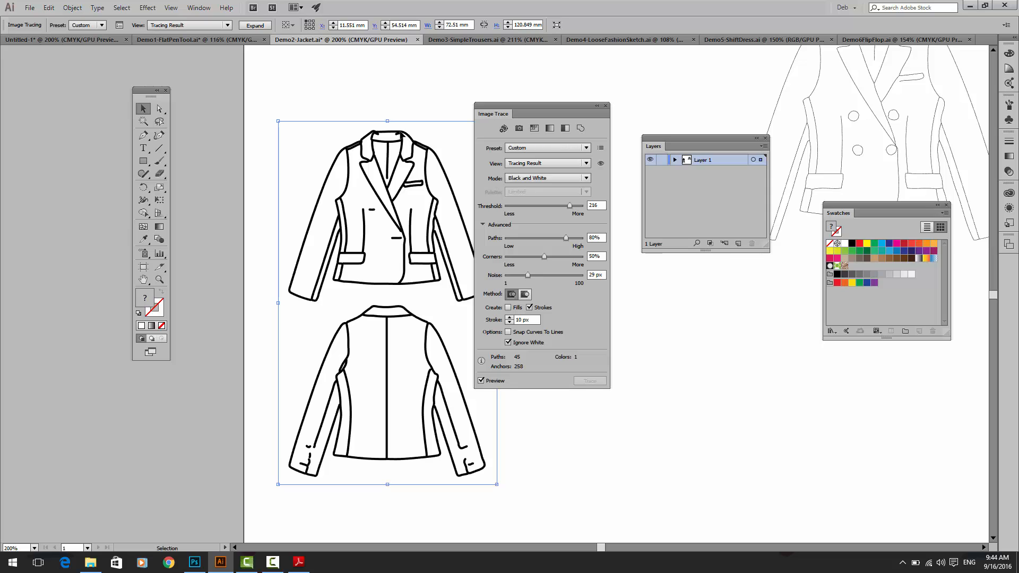
Step: Expand the traced blazer into editable paths and ungroup them
left_click(253, 26)
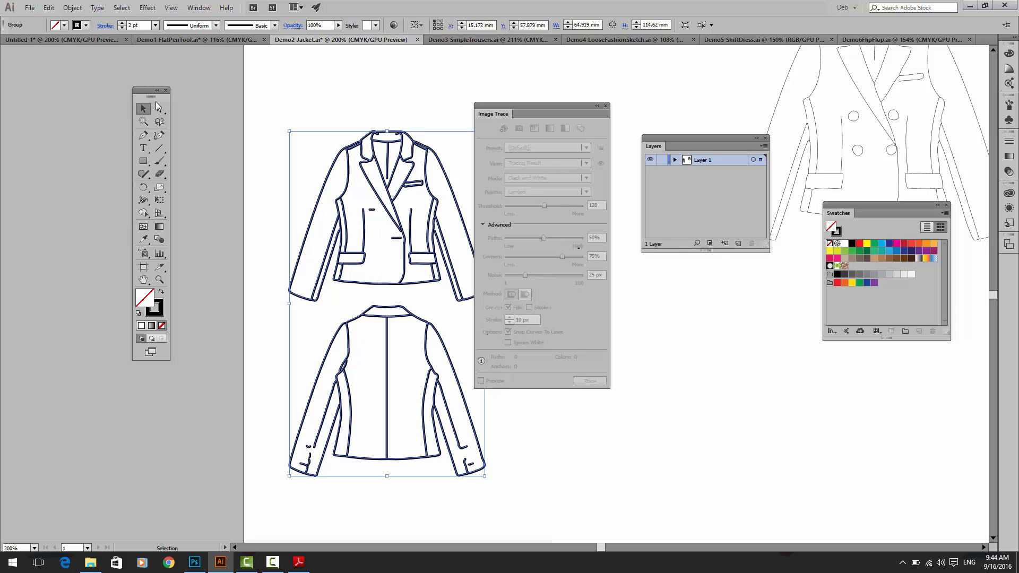
left_click(72, 7)
left_click(85, 58)
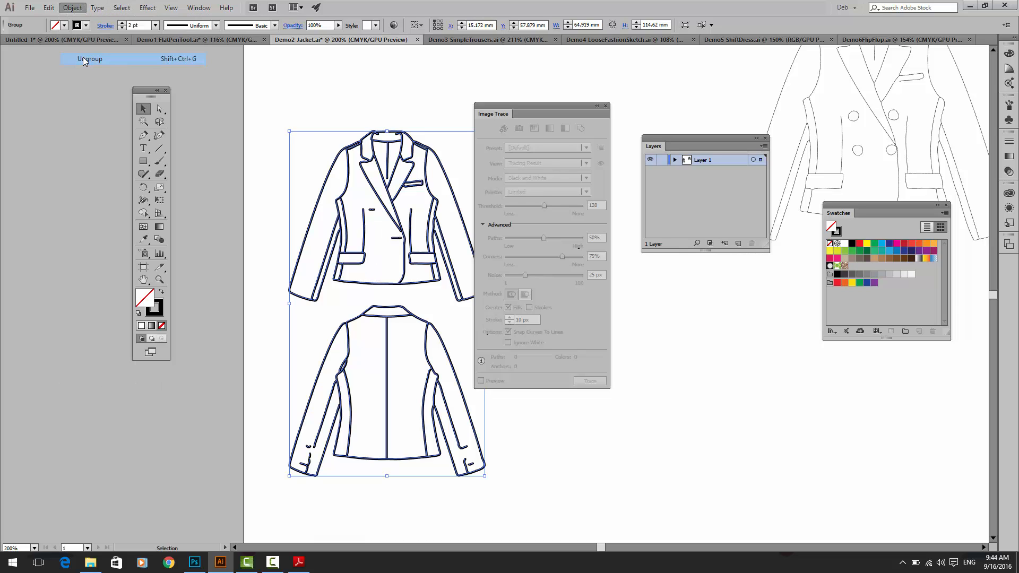
left_click(72, 7)
Step: Move the left armhole and side line path of the front-view blazer up and away from the jacket
left_click(291, 133)
mouse_move(292, 133)
left_mouse_down()
mouse_move(350, 117)
mouse_move(275, 118)
left_mouse_up()
left_click(312, 125)
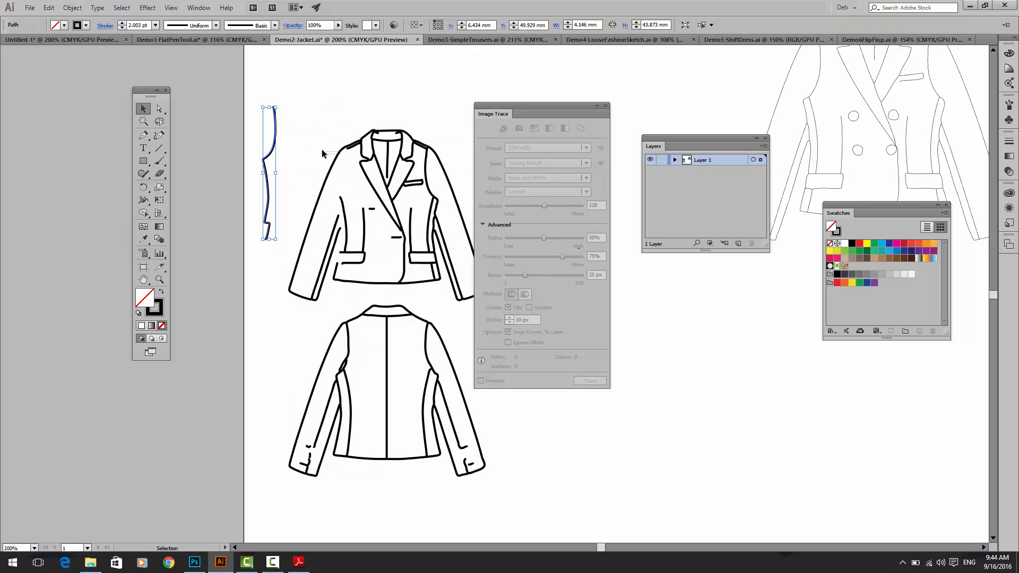
Step: Select all paths of the front-view blazer, including the moved armhole line, and set their stroke weight to 0.75 pt
left_click(341, 151)
left_click(272, 145)
left_click_drag(474, 264, 233, 90)
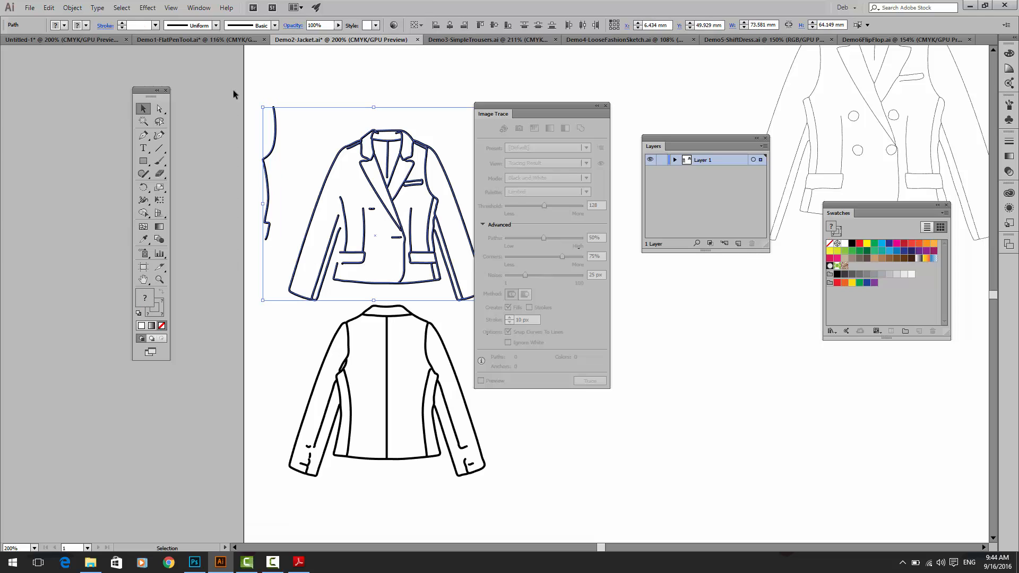
left_click(156, 26)
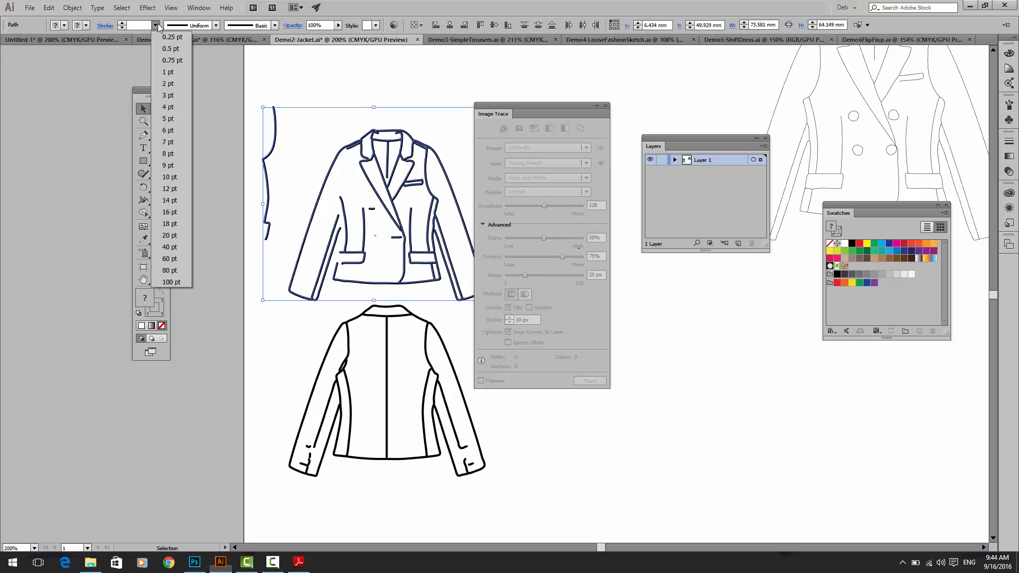
left_click(166, 59)
left_click(332, 102)
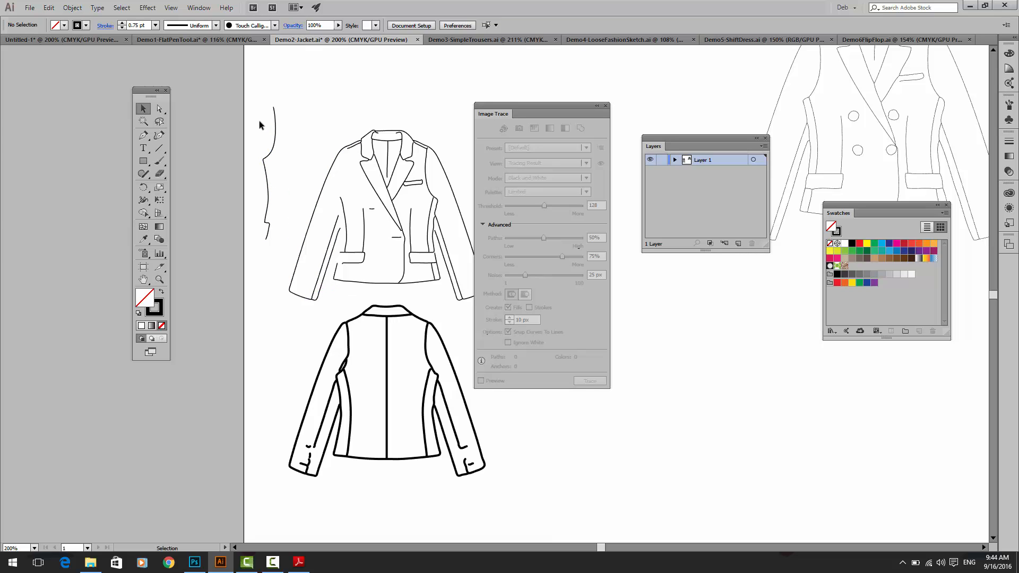
Step: Undo the stroke change, path move, ungrouping and expansion back to the live blazer trace
key("ctrl+z")
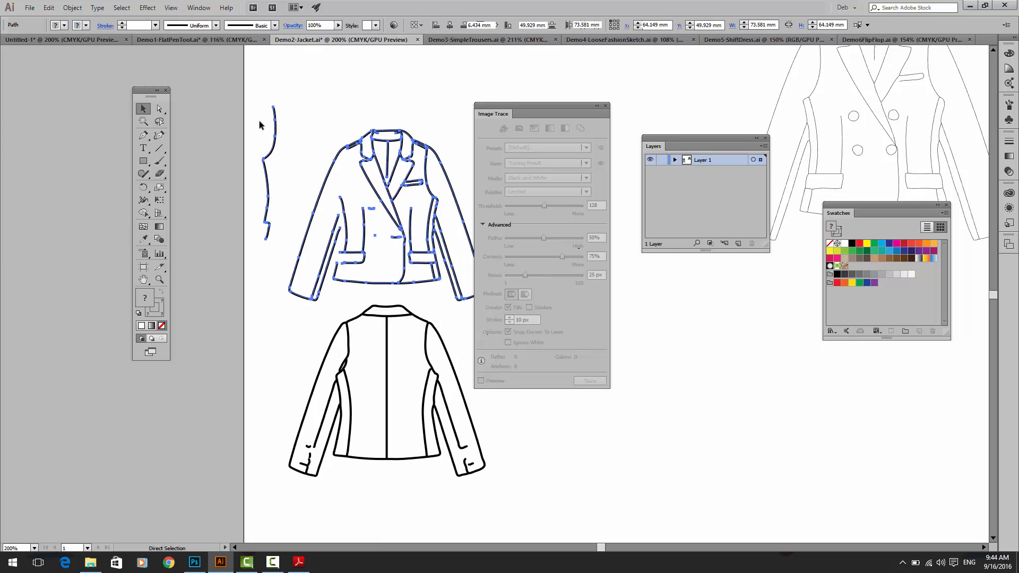
key("ctrl+z")
key("ctrl+z")
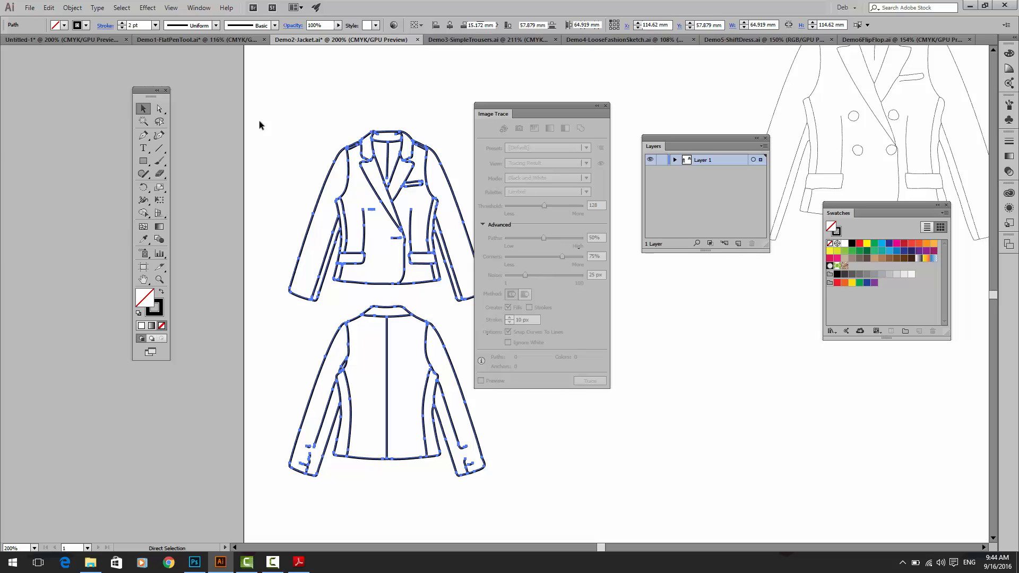
key("ctrl+z")
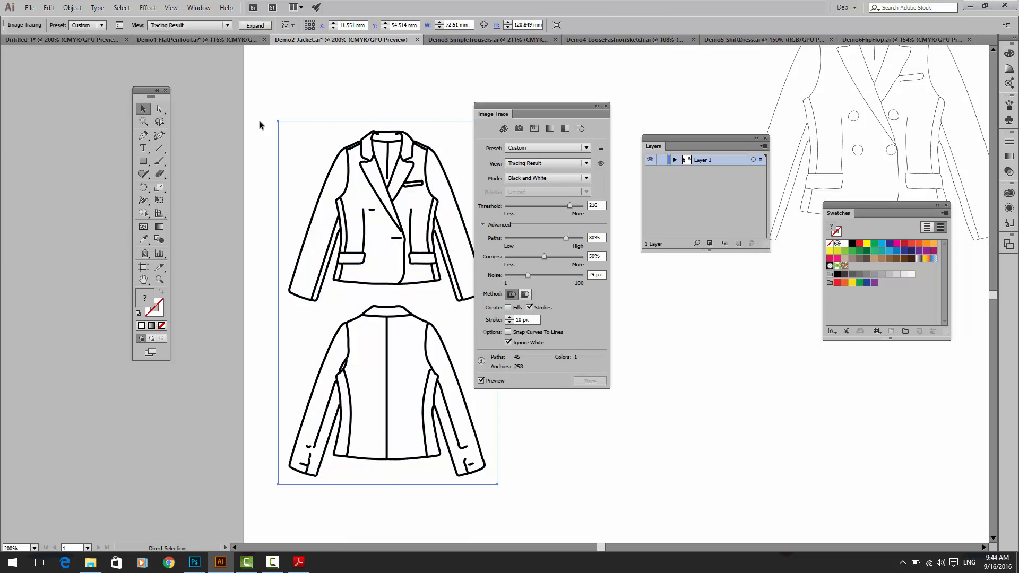
key("v")
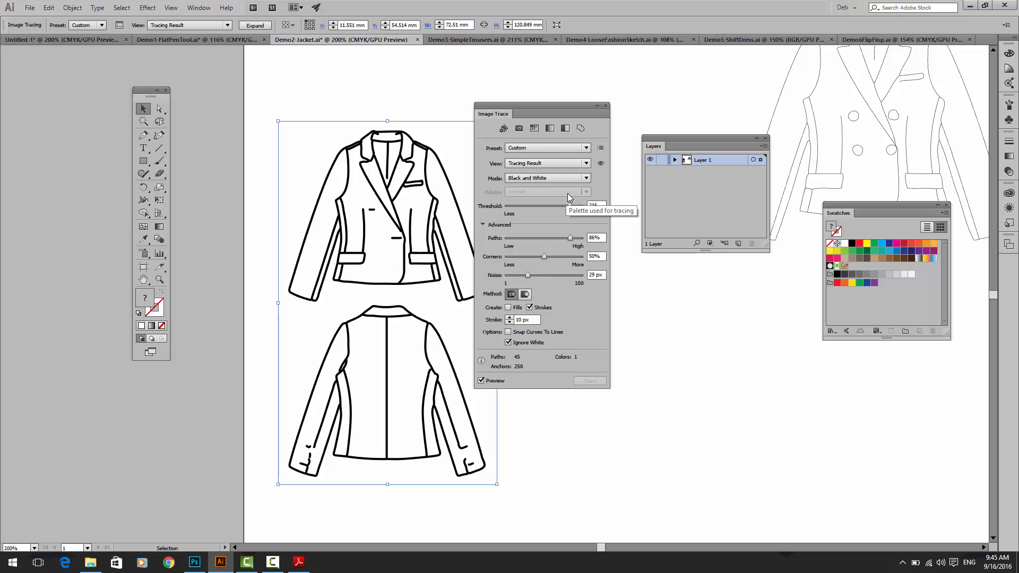
Step: Review the option for saving the trace settings as a new preset and the list of available Image Trace presets
left_click(600, 148)
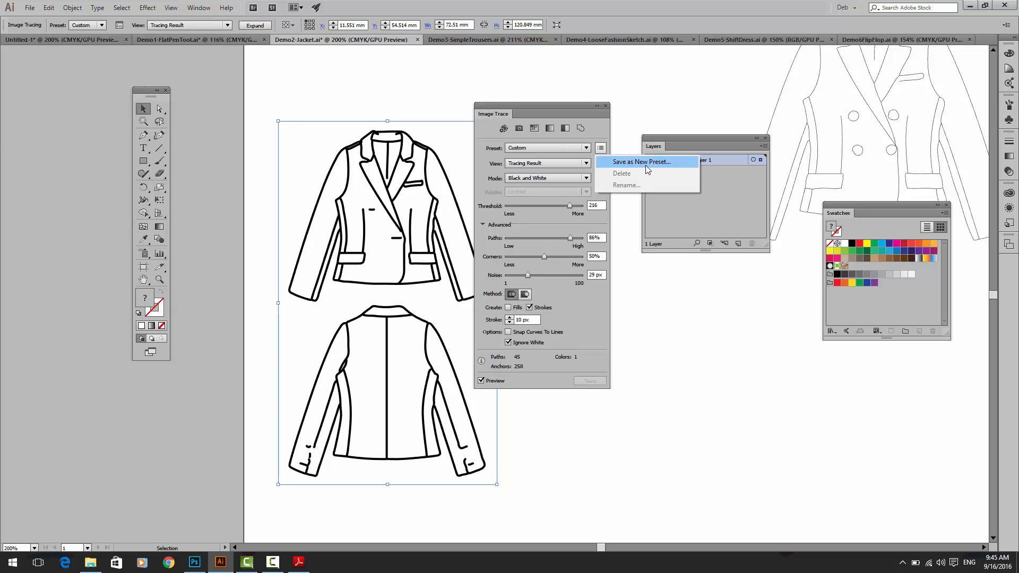
left_click(534, 152)
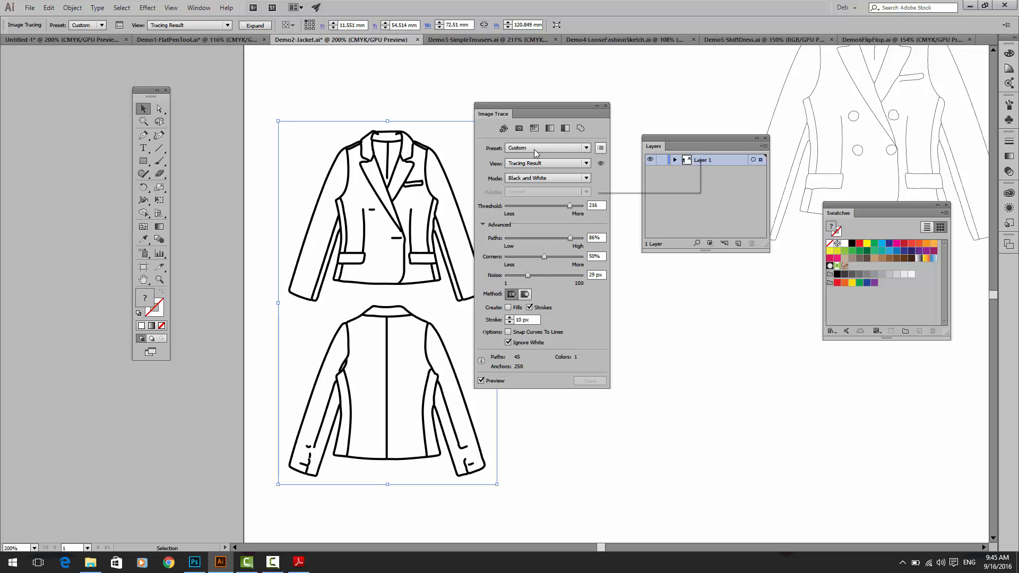
left_click(534, 151)
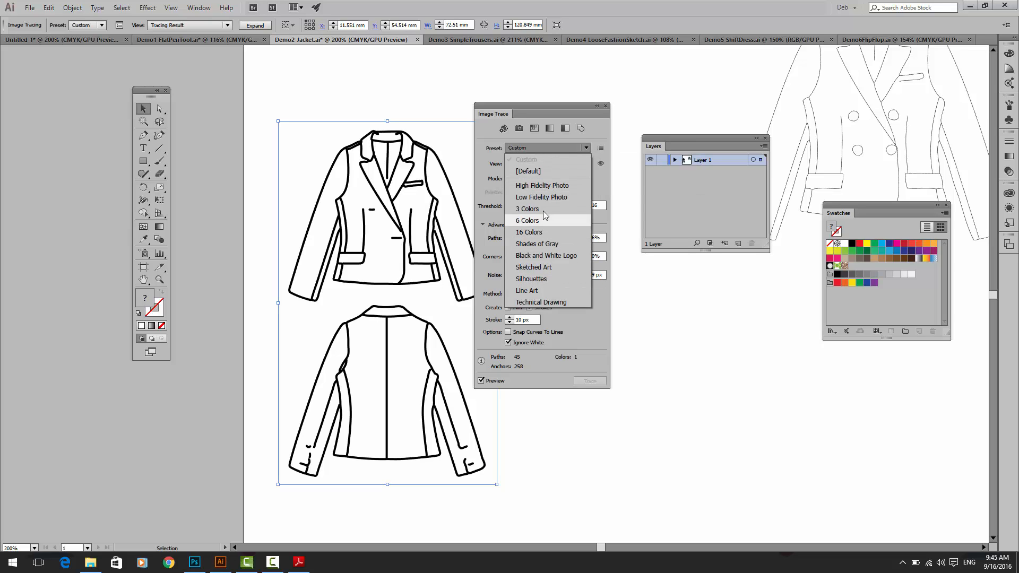
left_click(540, 140)
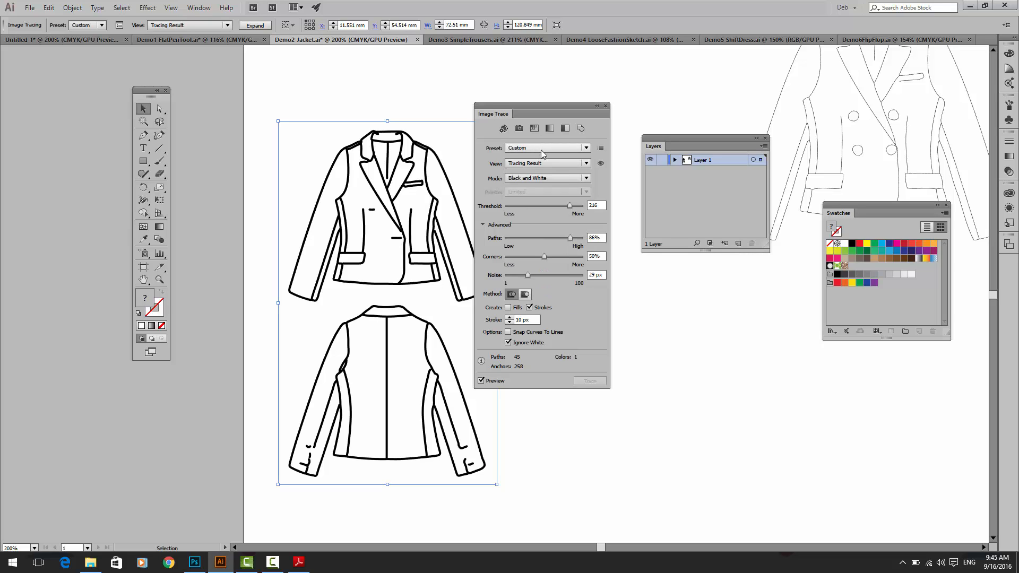
left_click(529, 151)
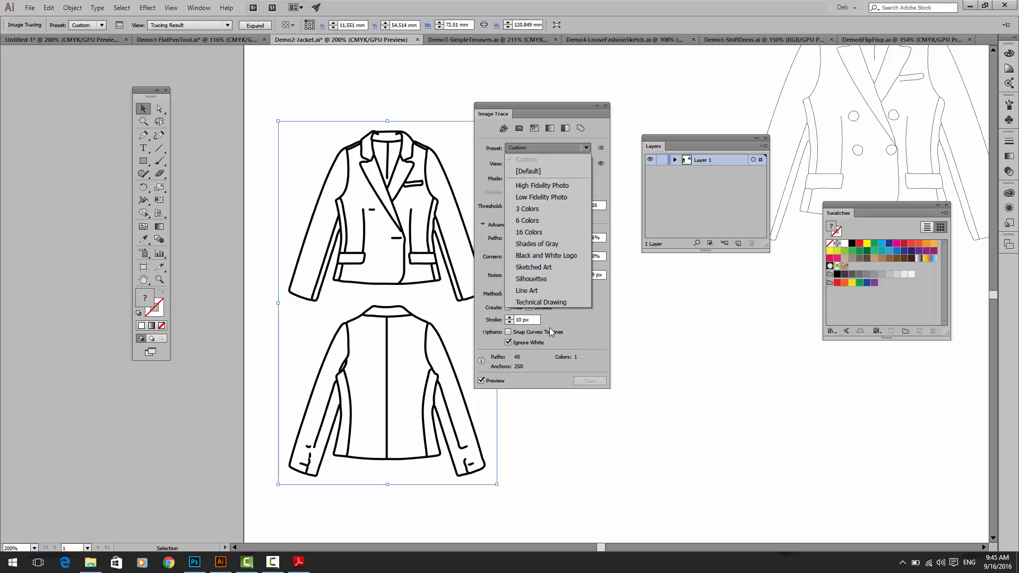
left_click(578, 346)
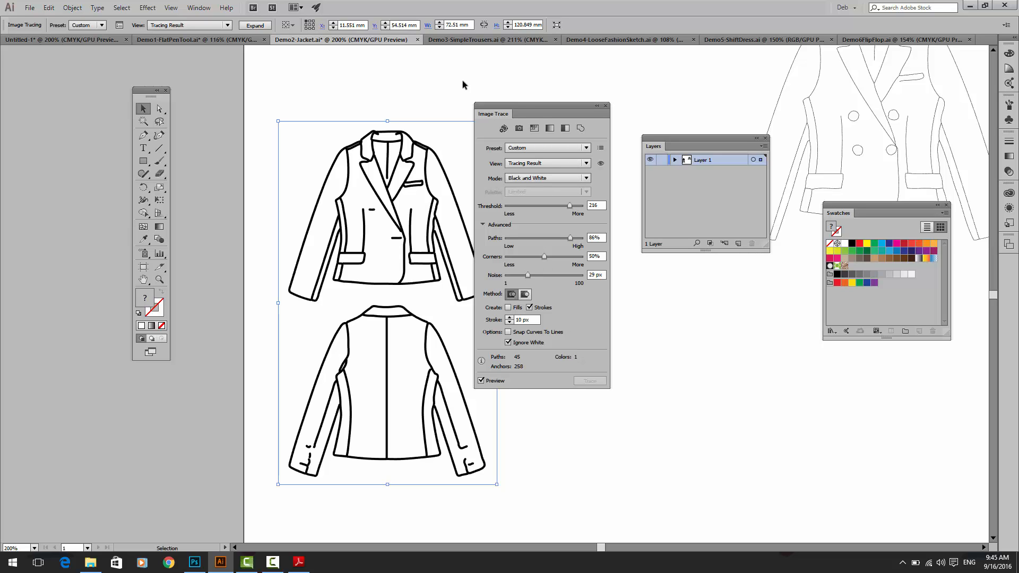
Step: Expand the blazer trace, close the Image Trace settings and delete the expanded front and back views
left_click(255, 26)
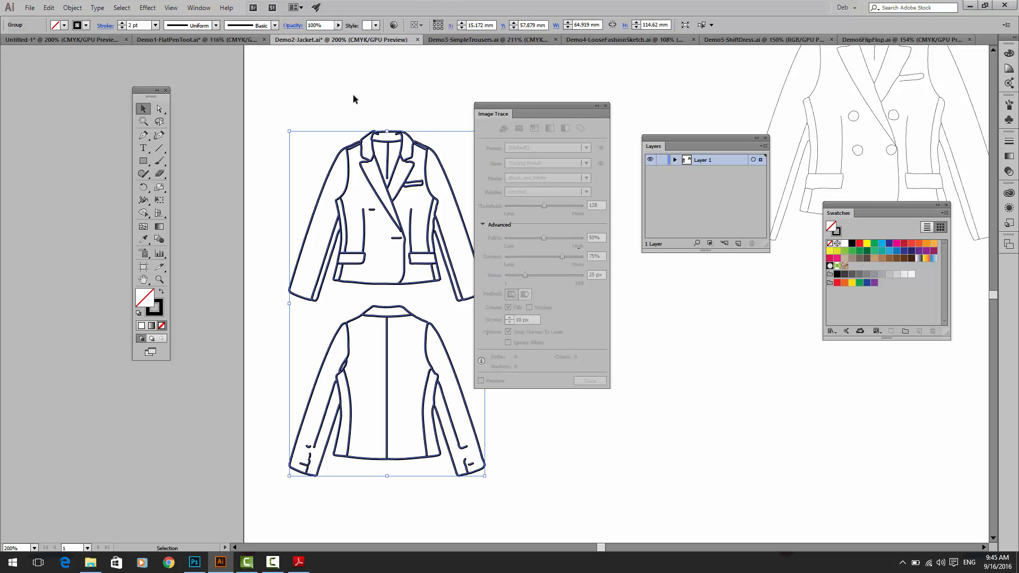
left_click(605, 106)
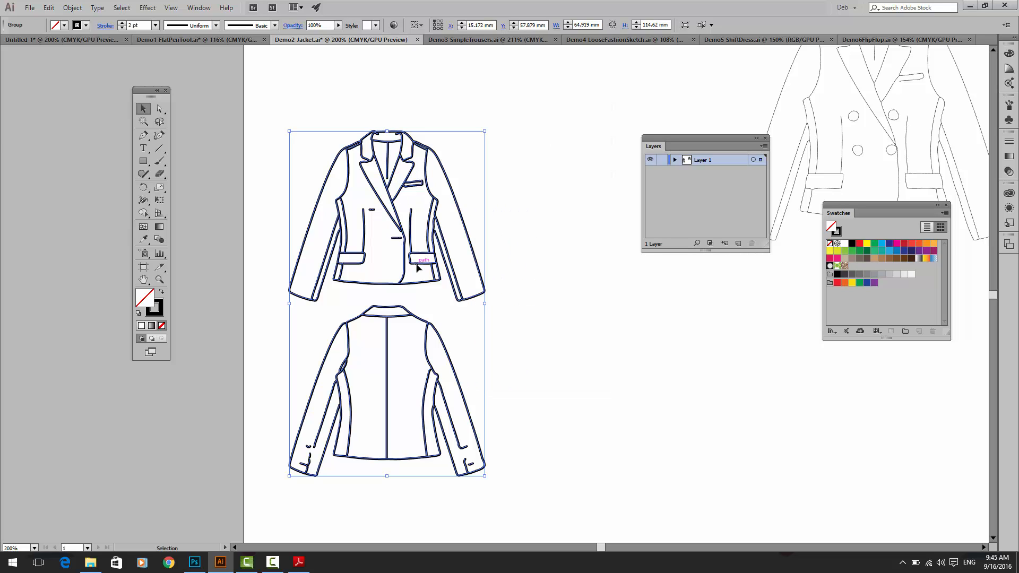
key("Delete")
Step: Select the left sleeve outline of the double-breasted blazer to check its stroke weight, and deselect it
left_click_drag(511, 244, 275, 274)
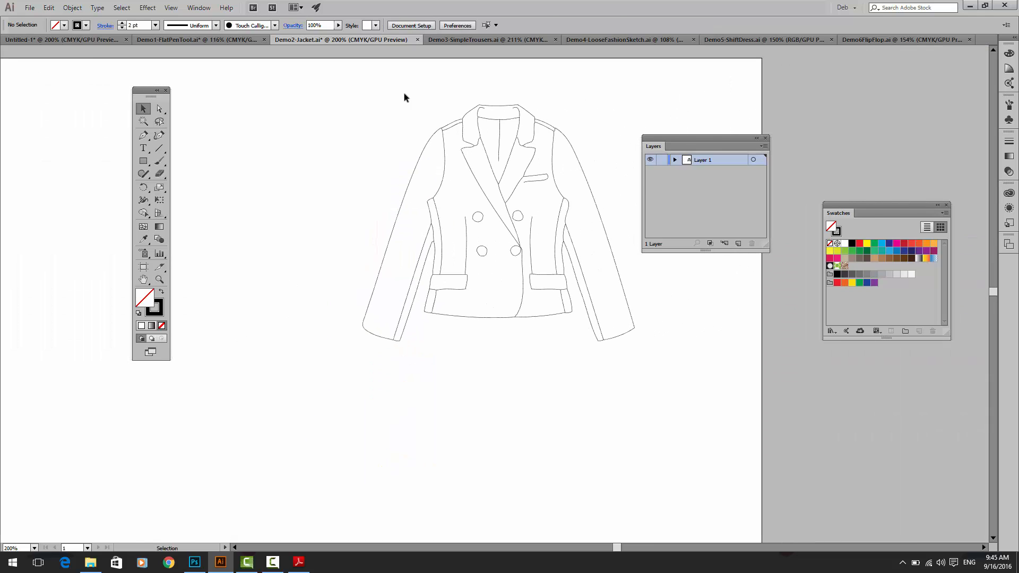
left_click(515, 120)
left_click(431, 139)
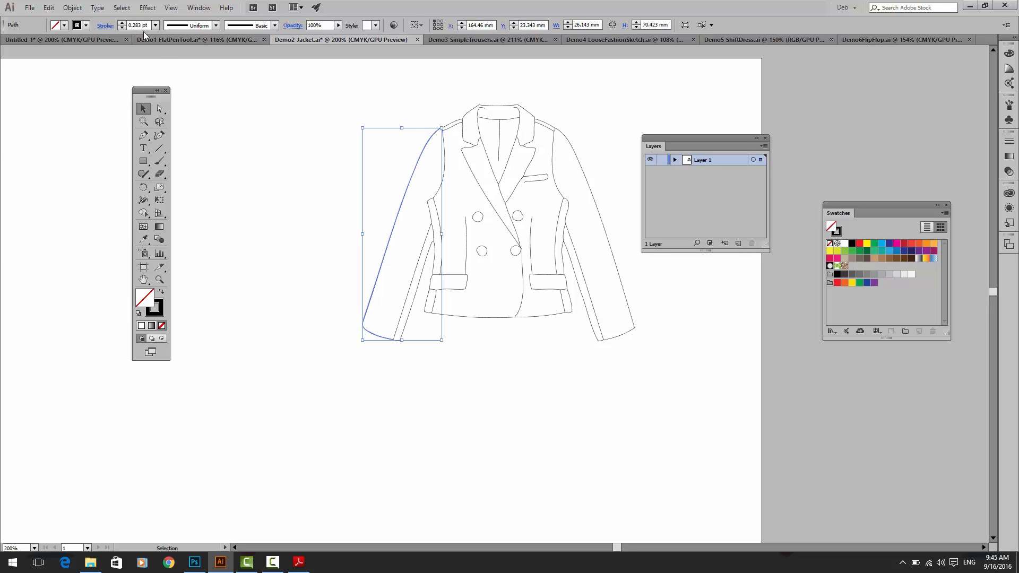
left_click(297, 129)
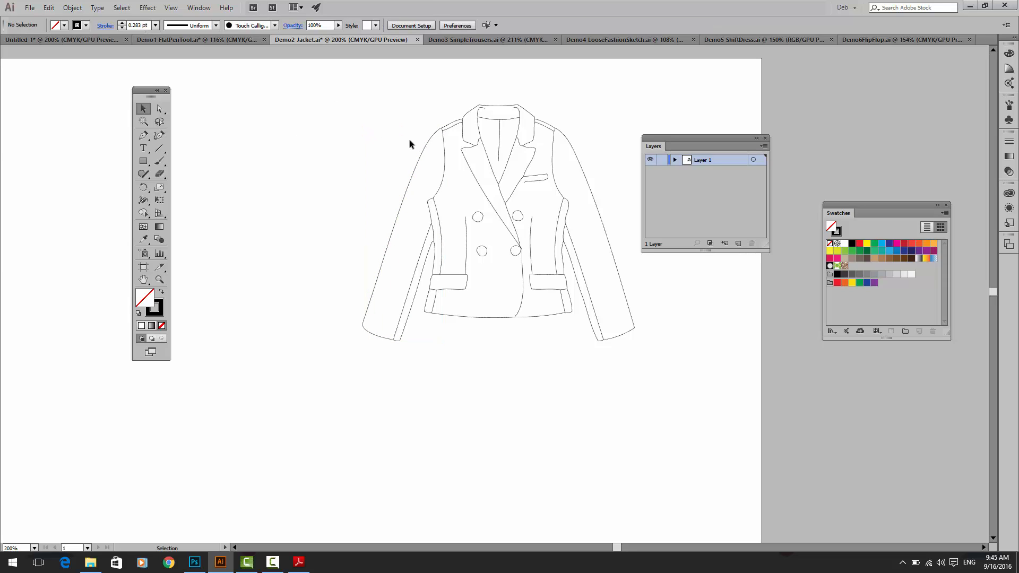
Step: In Demo1-FlatPenTool.ai, fill both legs of the leggings with green, trying a brown swirl pattern on the right leg
left_click(160, 40)
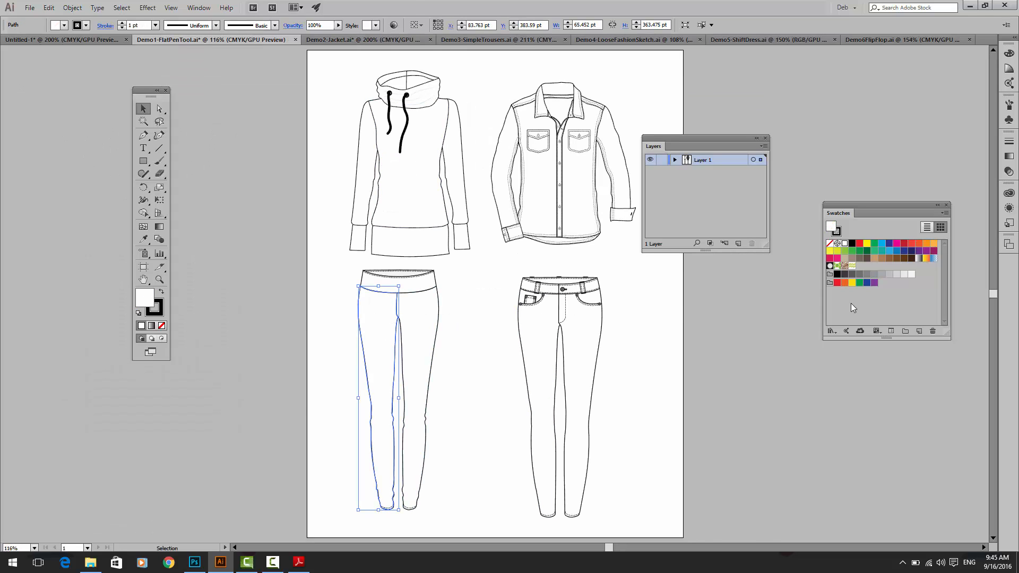
left_click(852, 250)
left_click(428, 323)
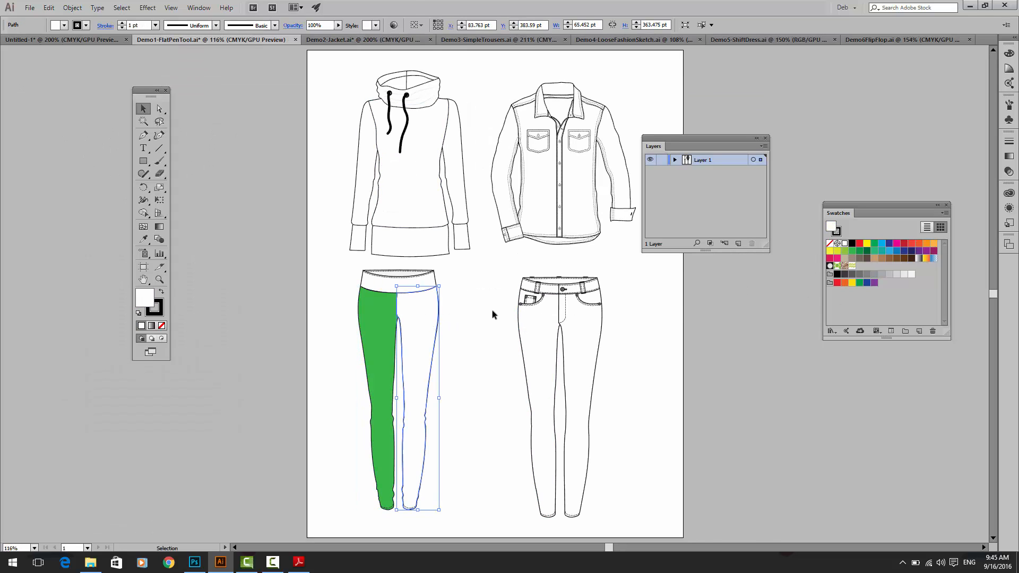
left_click(851, 251)
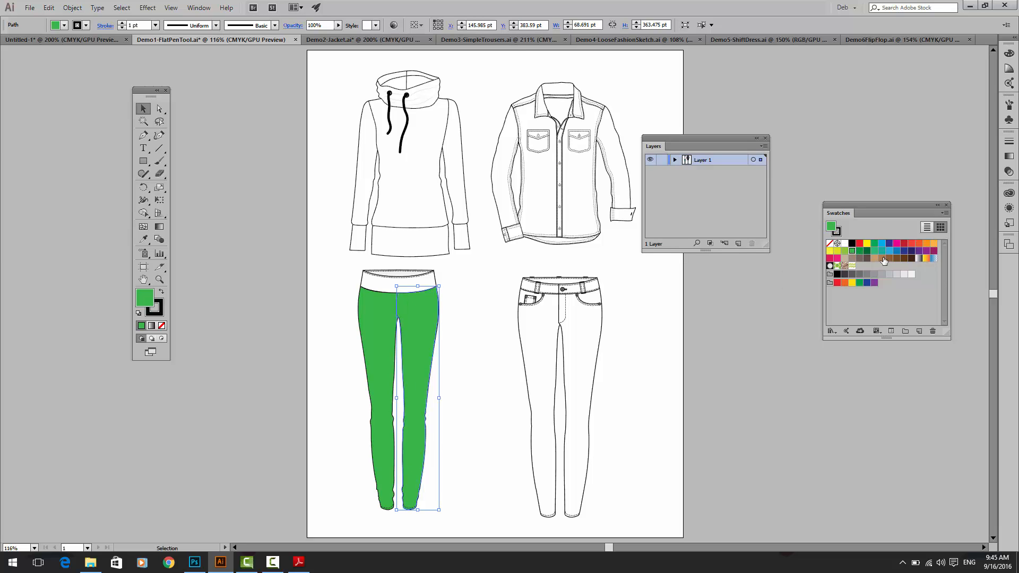
left_click(844, 265)
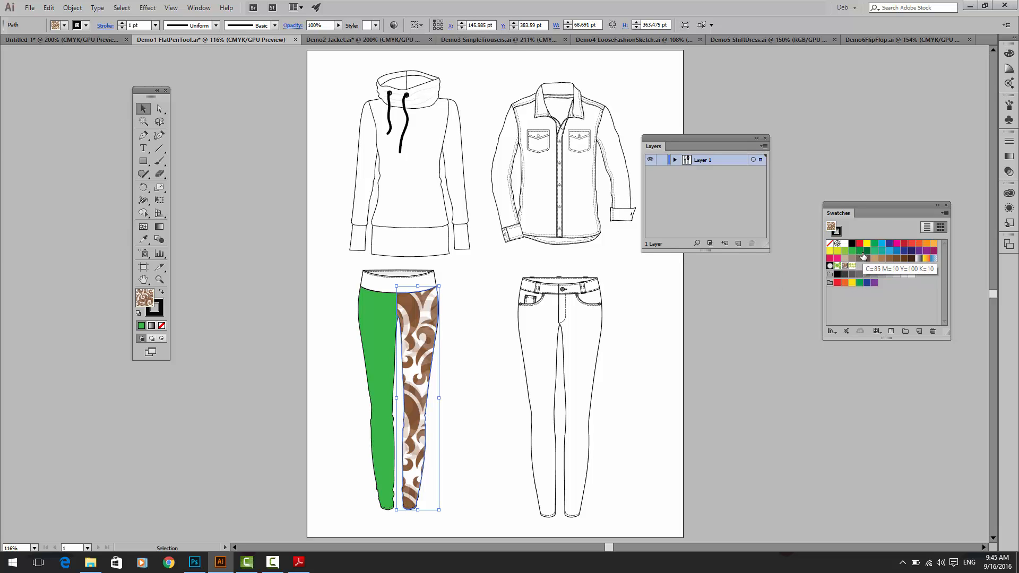
left_click(852, 250)
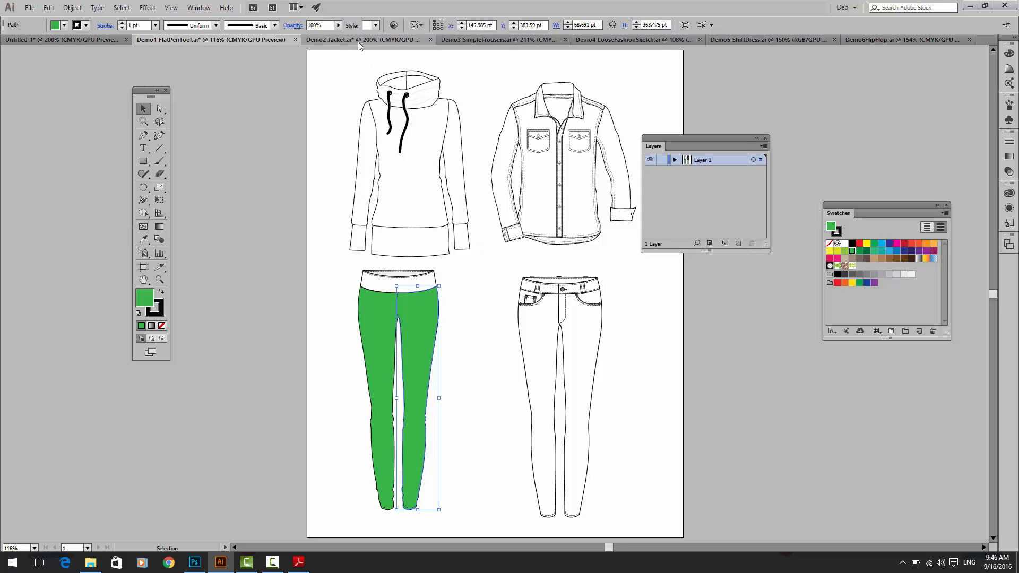
Step: Return to Demo2-Jacket.ai and inspect the blazer's outer left sleeve line as a separate path
left_click(343, 39)
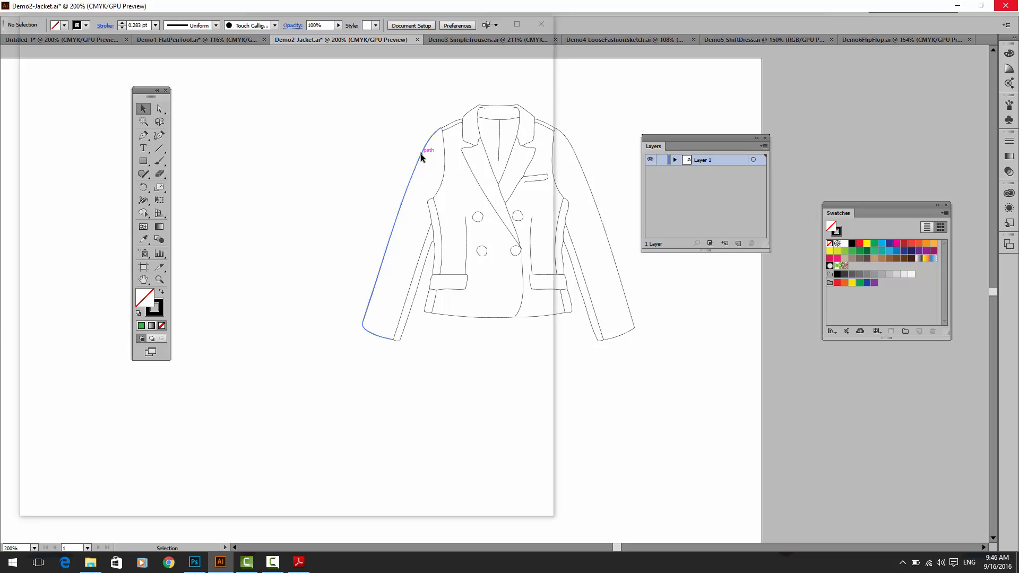
left_click(420, 156)
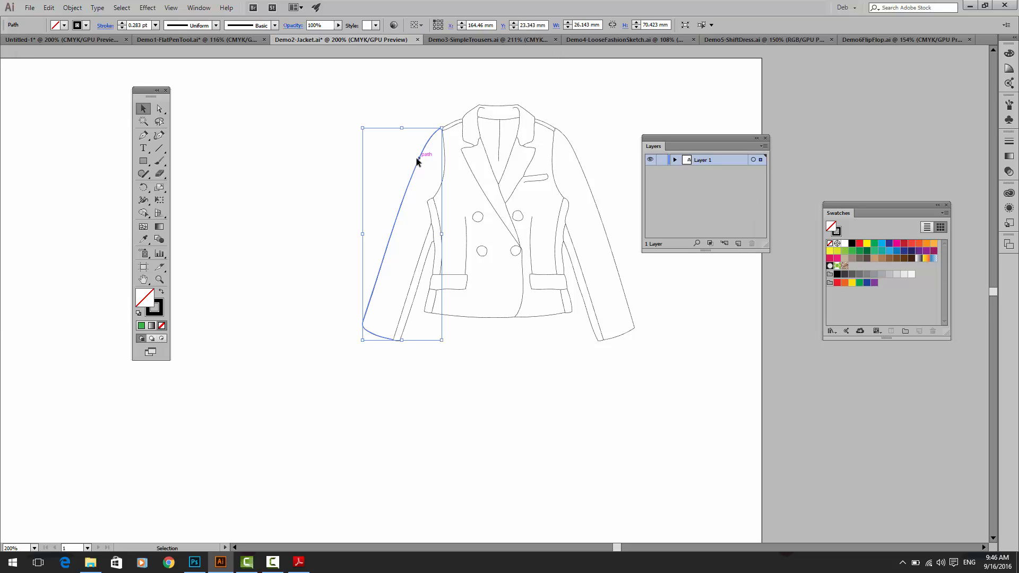
left_click(310, 190)
Step: Try pulling the left sleeve's outer line and inner strip away from the blazer, and undo the moves
left_click_drag(405, 198, 312, 195)
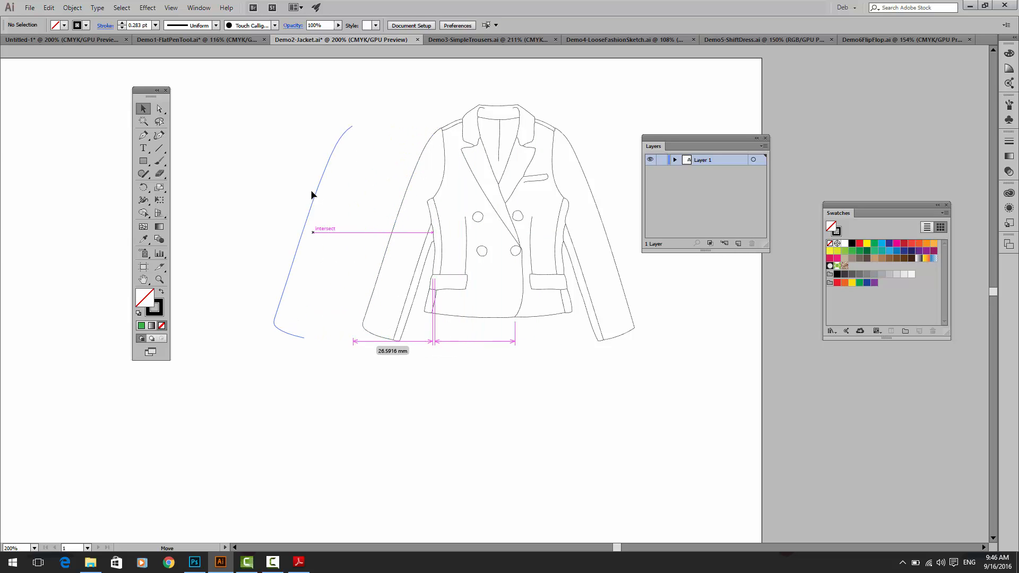
left_click_drag(409, 343, 389, 332)
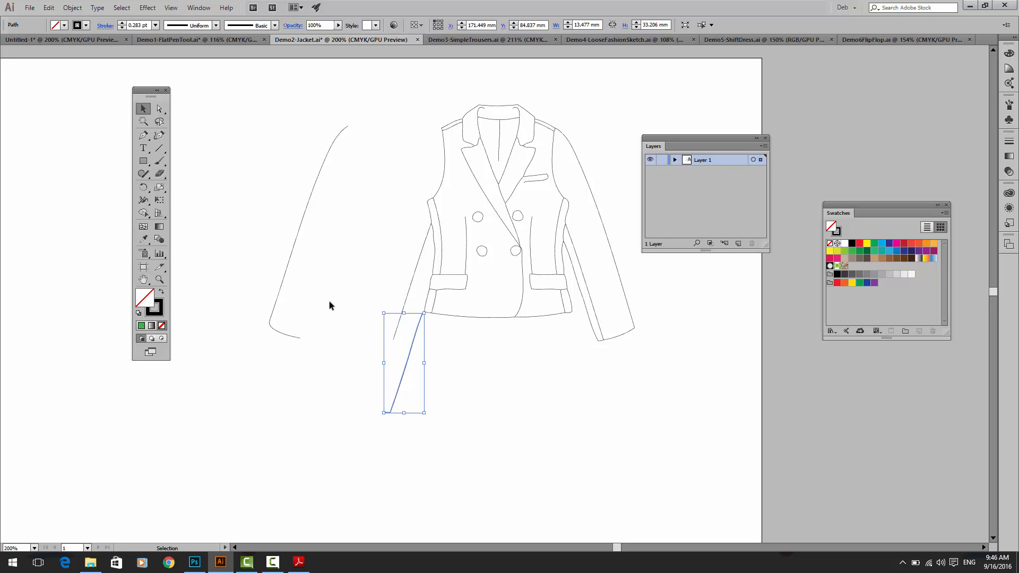
key("ctrl+z")
key("ctrl+z")
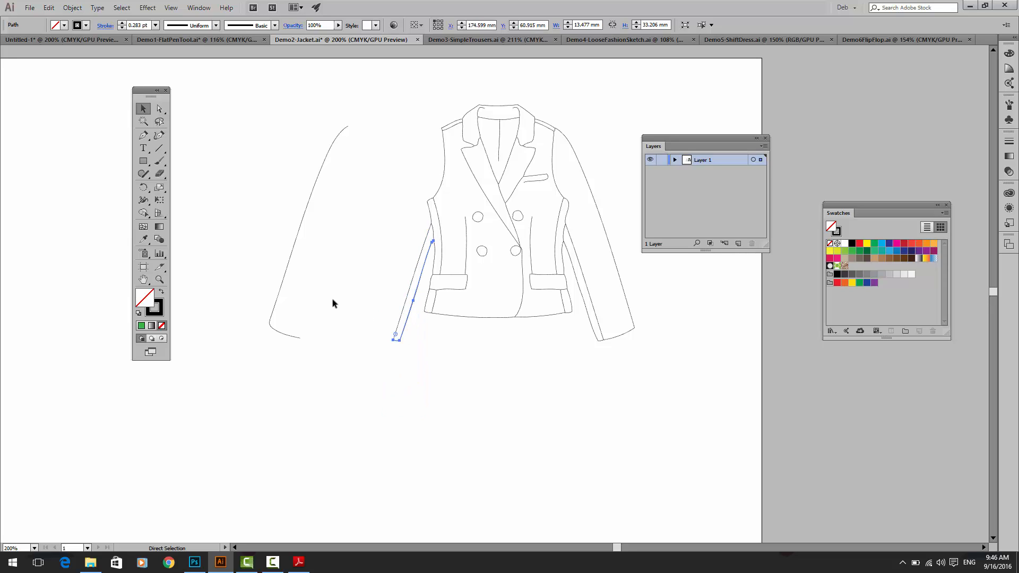
Step: Select all the blazer's paths, try a light green fill on them, and set the fill back to none
left_click_drag(357, 106, 663, 352)
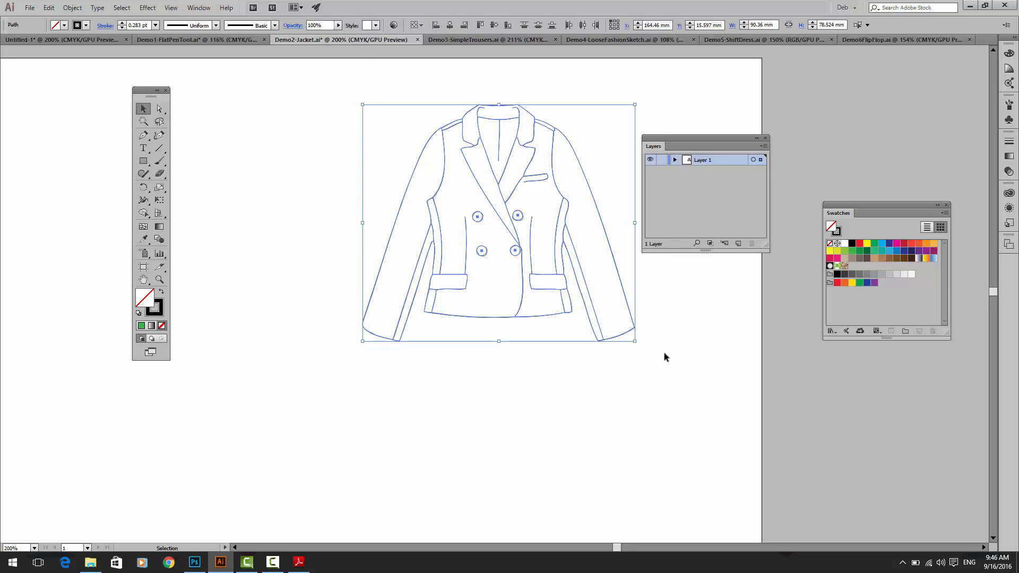
left_click(844, 251)
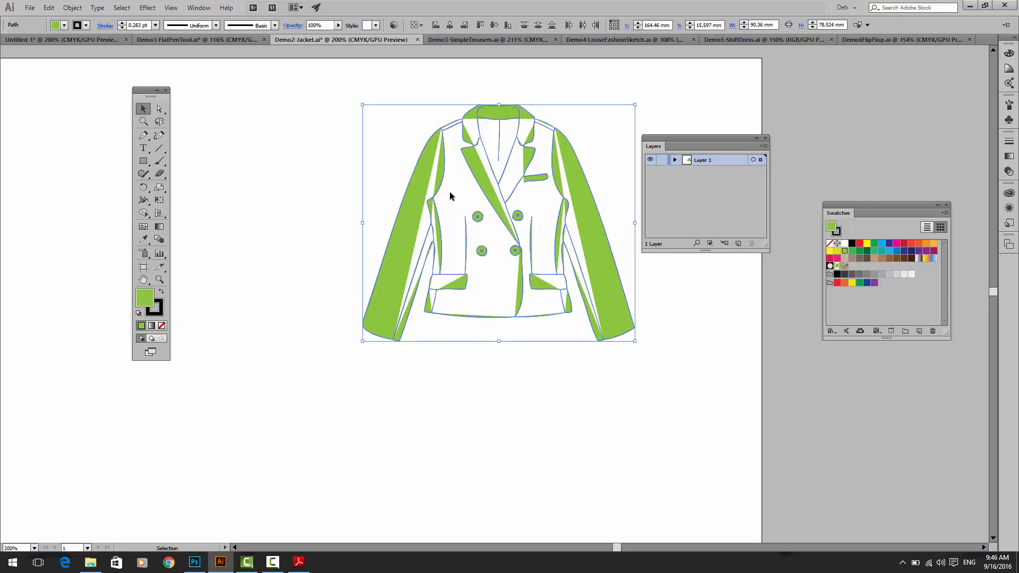
key("slash")
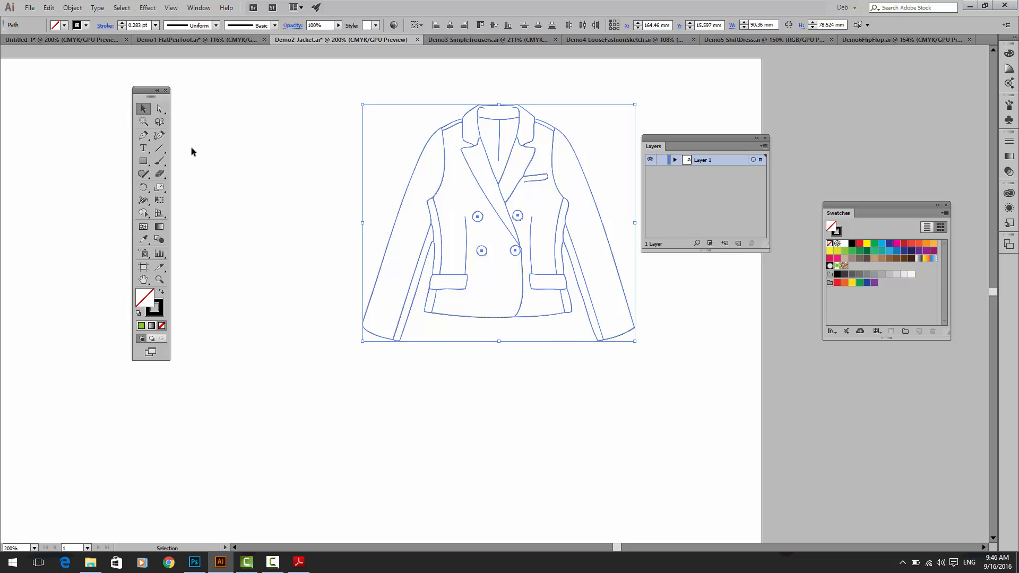
Step: Apply the Join path command to the selected blazer paths and clear the selection
left_click(72, 8)
mouse_move(120, 220)
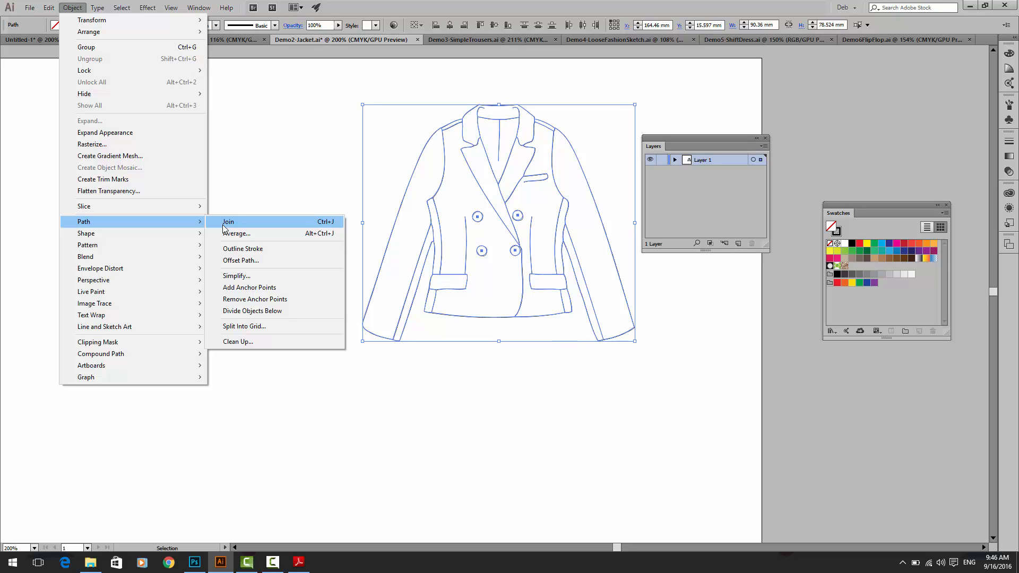
left_click(223, 222)
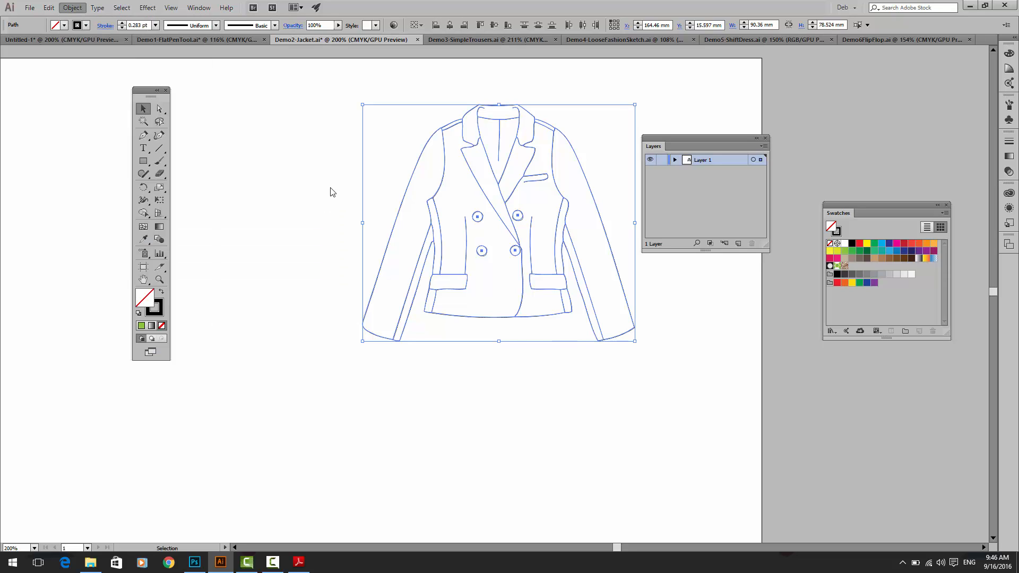
left_click(332, 192)
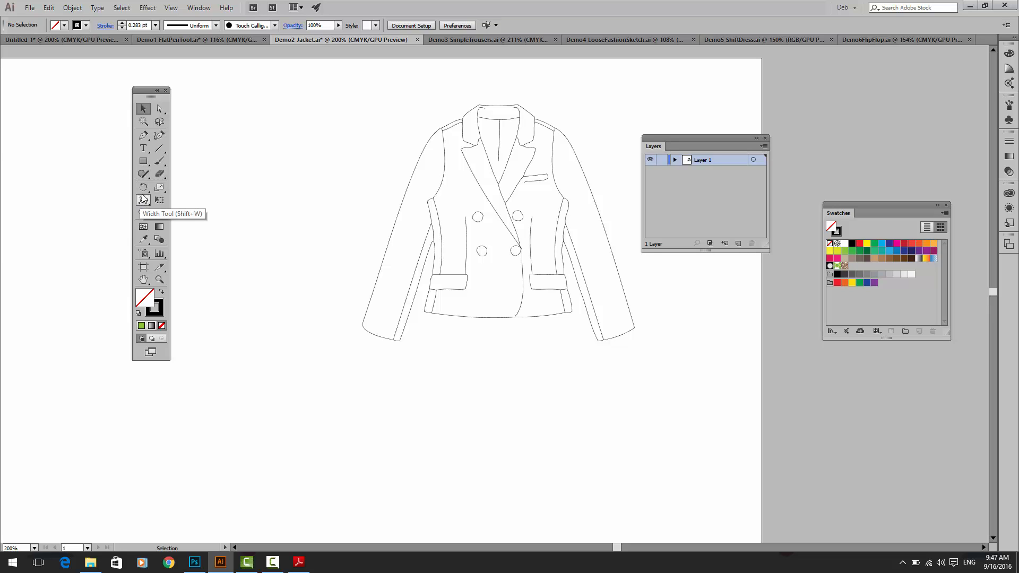
left_click(144, 212)
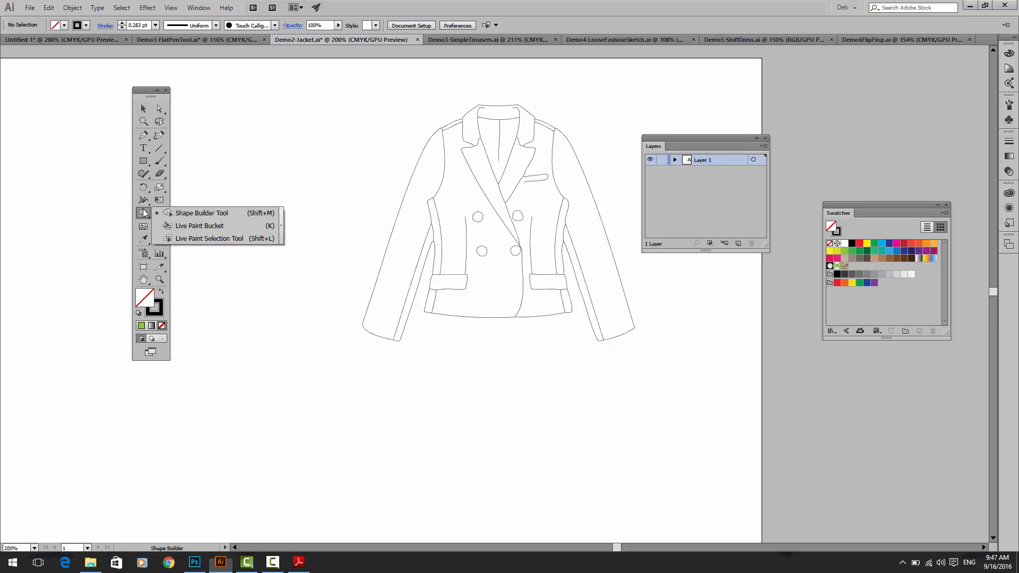
left_click(191, 230)
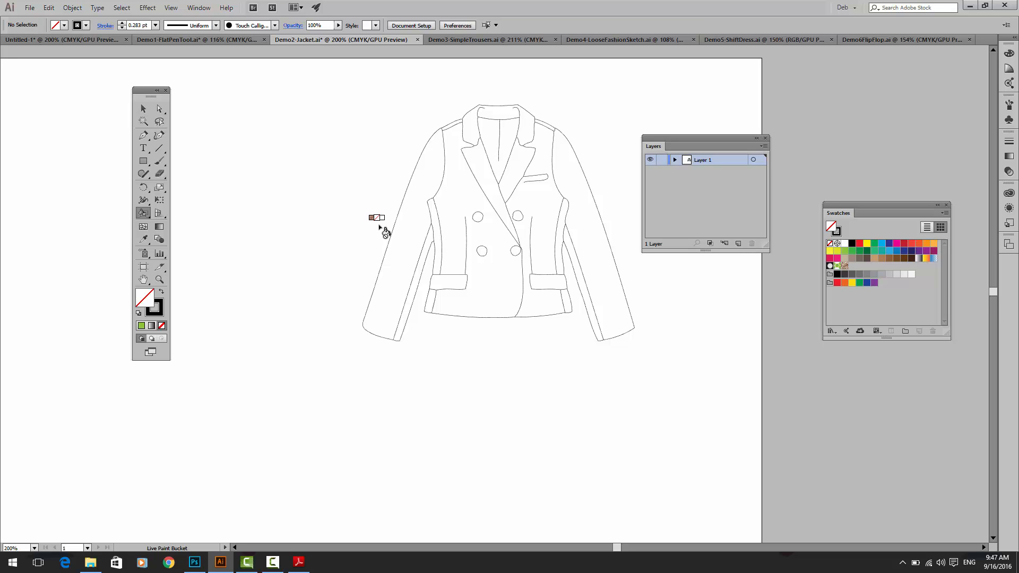
left_click(143, 108)
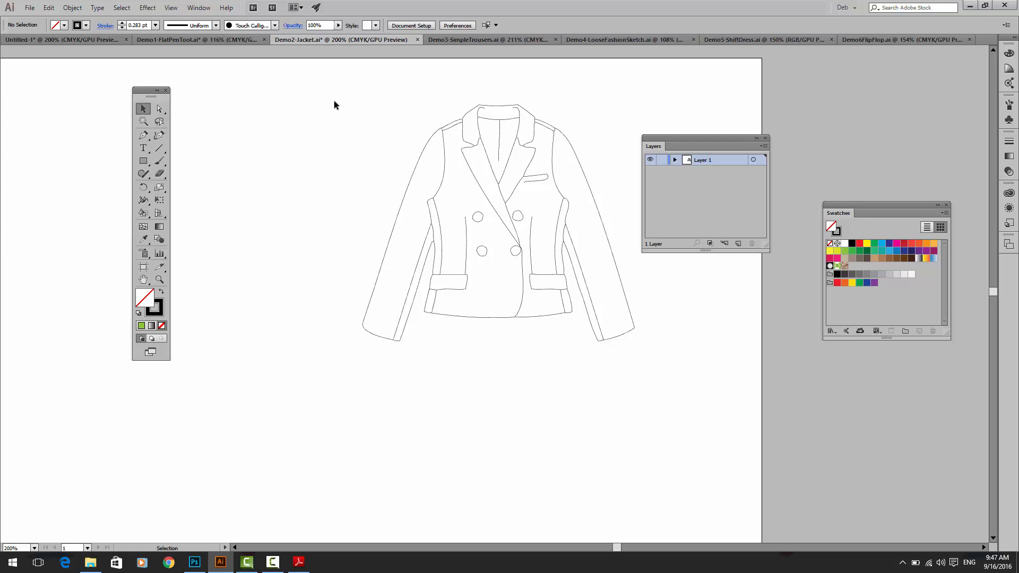
Step: Select the whole blazer and place a duplicate of it directly below the original
left_click_drag(333, 101, 638, 378)
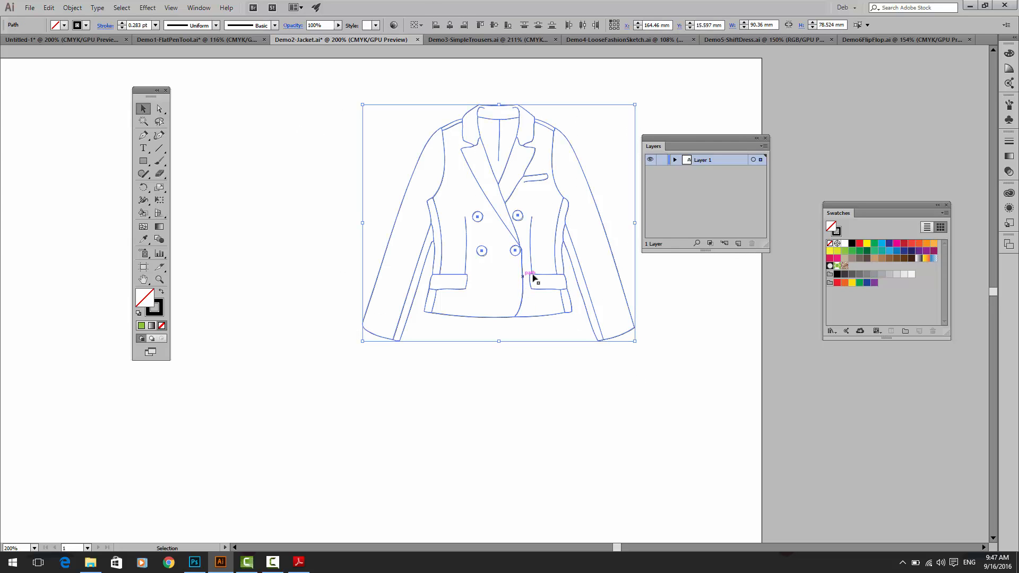
left_click_drag(532, 295, 538, 549)
left_click_drag(319, 356, 309, 331)
key("ctrl+z")
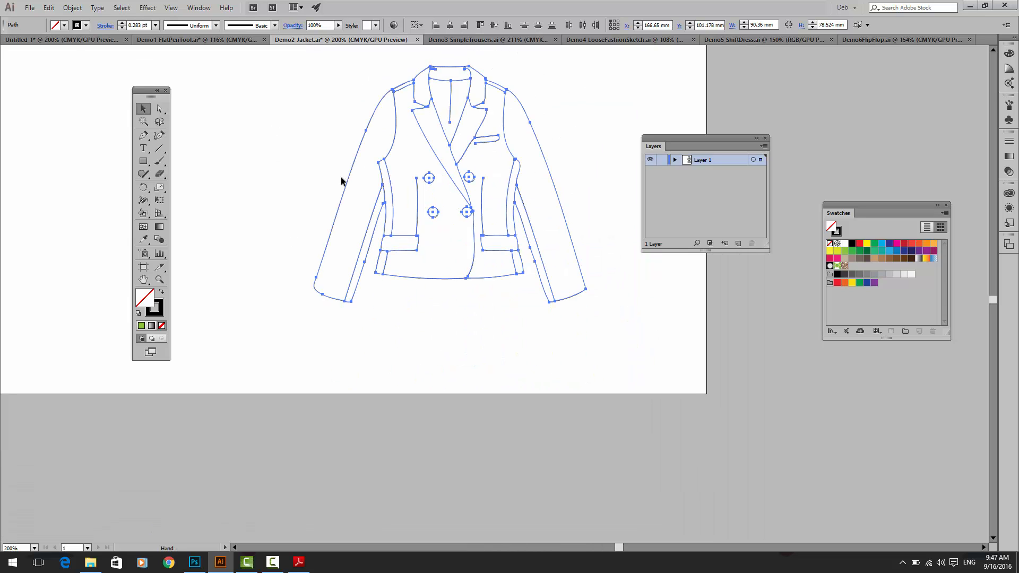
key("ctrl+plus")
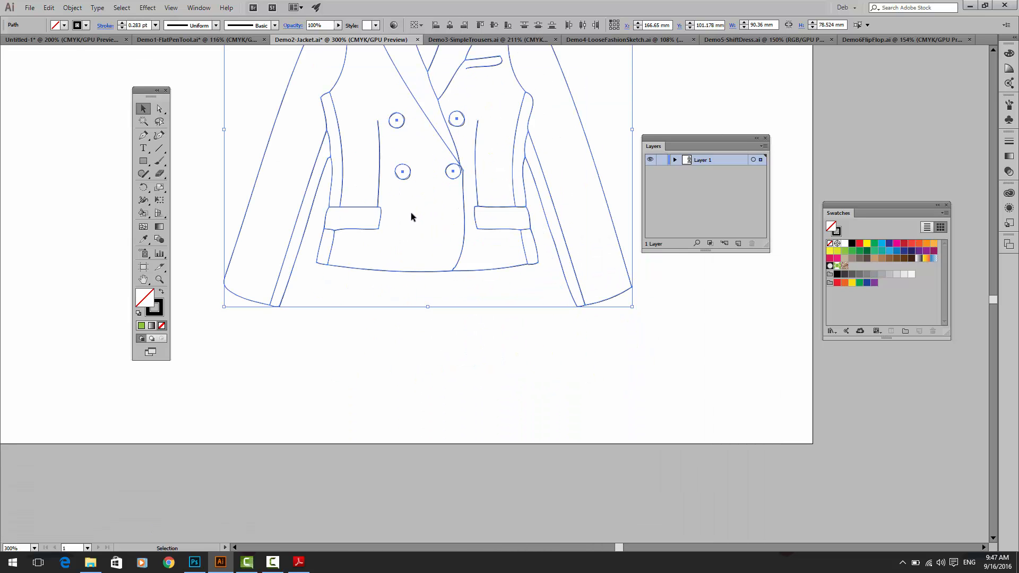
left_click_drag(411, 212, 423, 412)
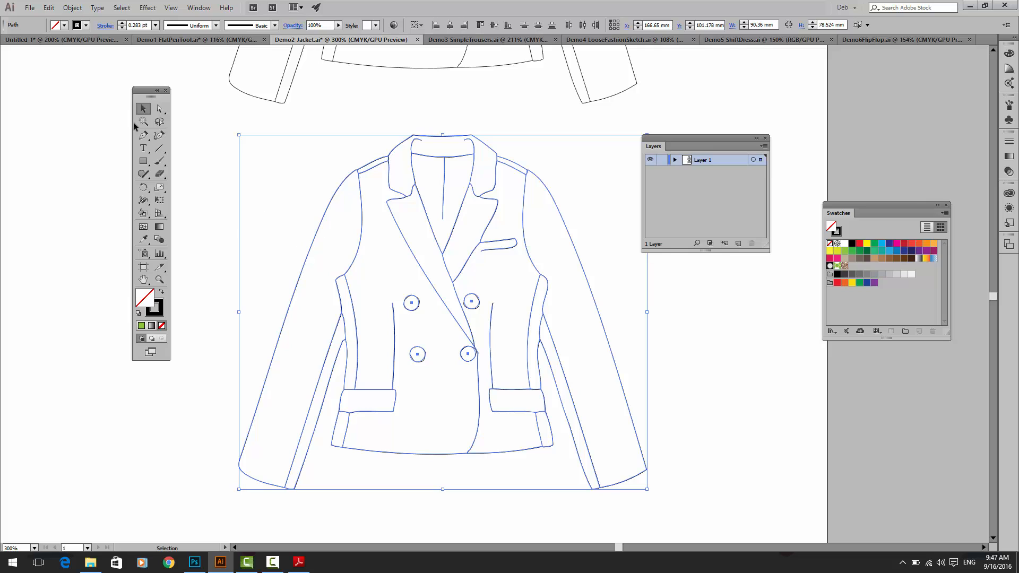
Step: Delete the side seam, the short seam below the pocket and the dart line from the left half of the duplicate blazer
left_click(159, 109)
left_click(256, 183)
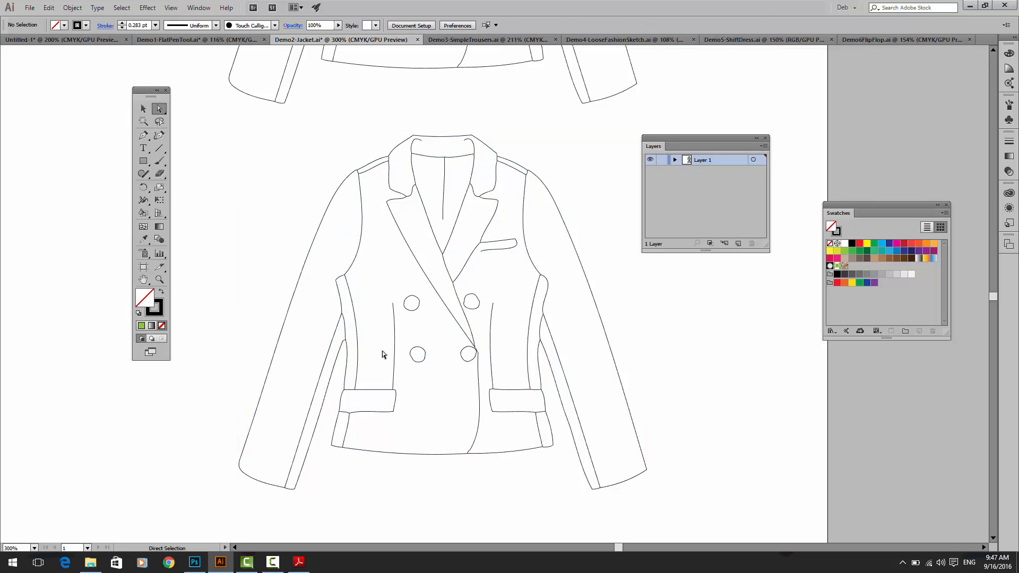
left_click(359, 360)
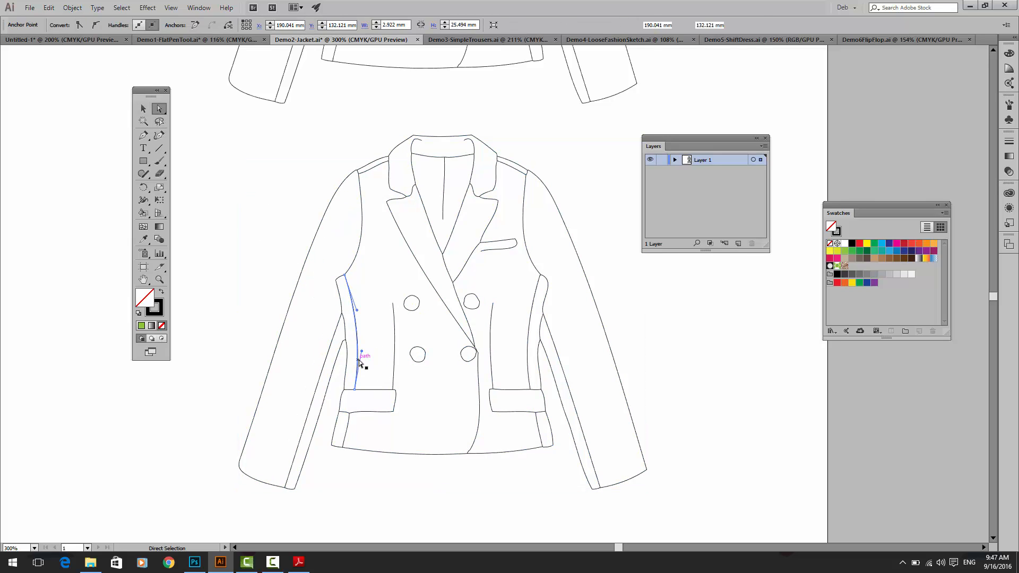
key("Delete")
key("Delete")
left_click(346, 426)
key("Delete")
key("Delete")
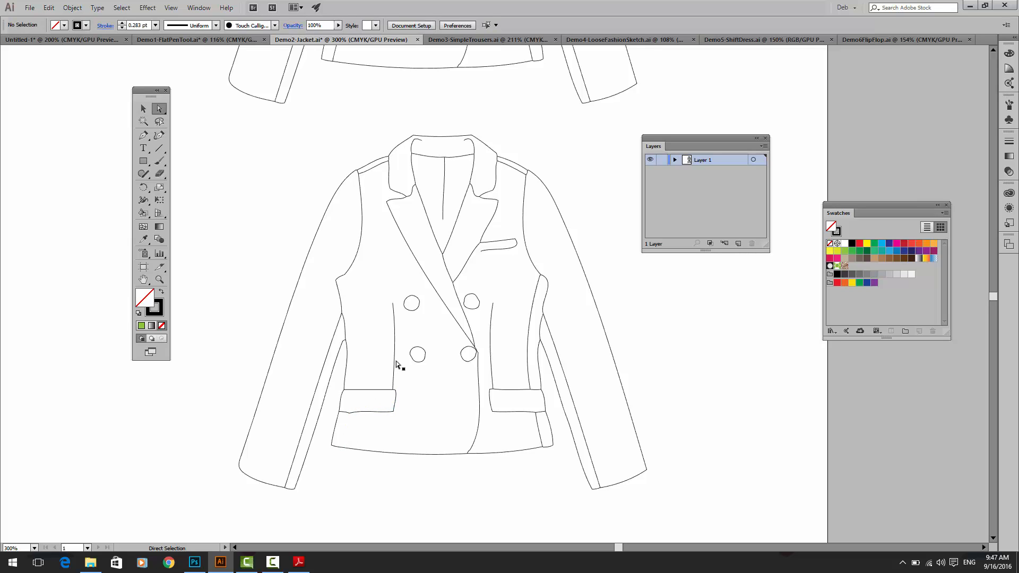
left_click(395, 360)
Step: Delete the four front buttons from the duplicate blazer
key("Delete")
left_click(466, 293)
key("Delete")
key("Delete")
left_click(467, 354)
key("Delete")
key("Delete")
Step: Delete the dart line, the side seam and the short seam below the pocket from the right half of the duplicate blazer
left_click_drag(448, 126, 400, 166)
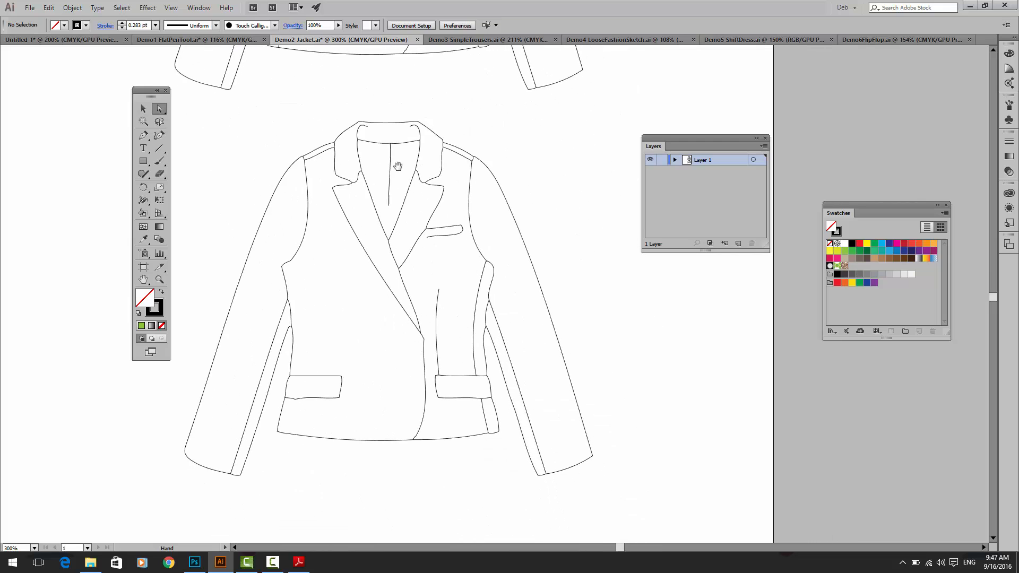
left_click(437, 308)
key("Delete")
left_click_drag(468, 352, 477, 347)
key("Delete")
key("Delete")
left_click_drag(477, 413, 488, 419)
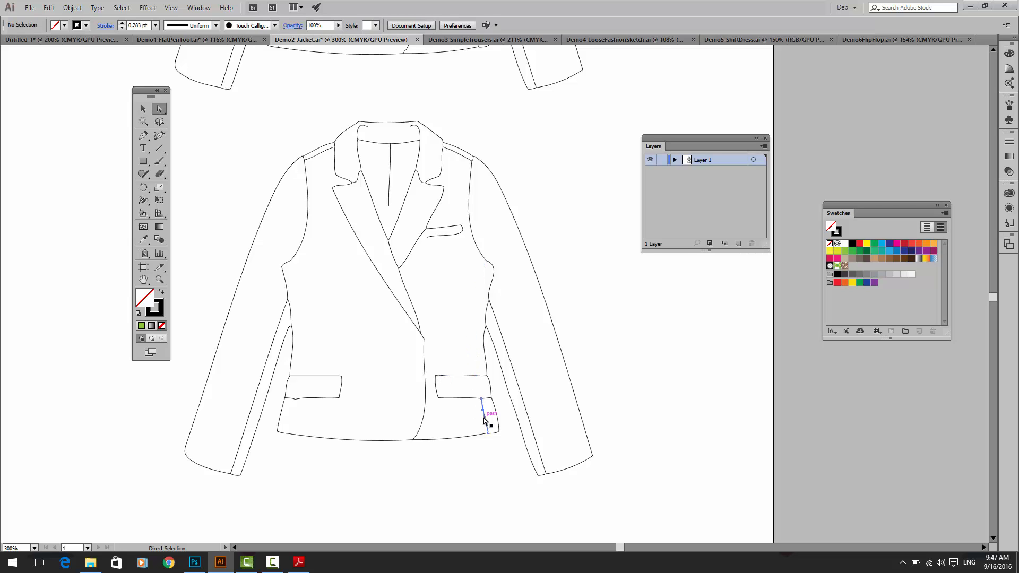
key("Delete")
Step: Delete the breast pocket, the centre back line and the inner sleeve lines from the duplicate blazer
key("Delete")
left_click_drag(439, 223, 450, 253)
key("Delete")
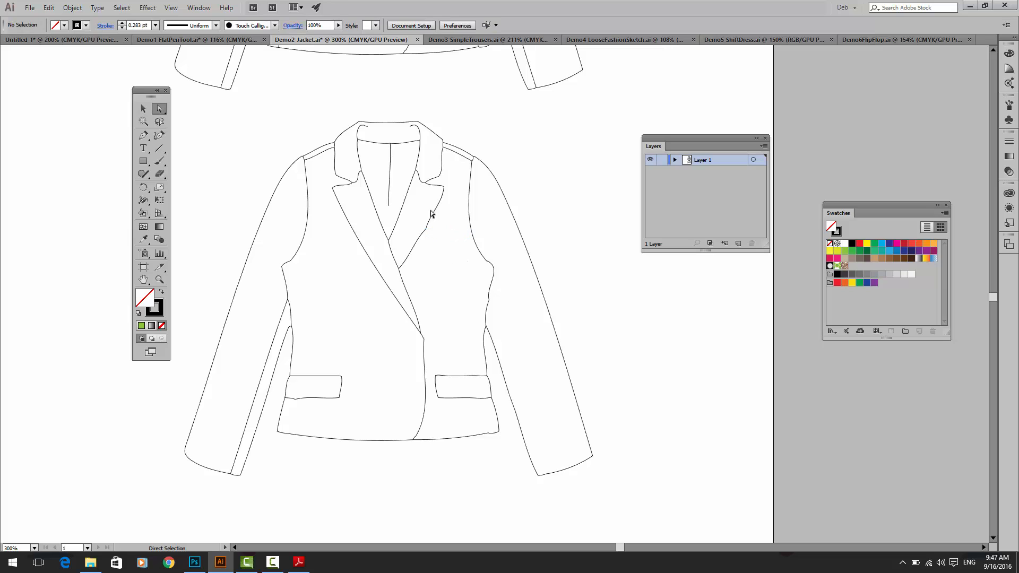
left_click(390, 174)
key("Delete")
left_click(259, 392)
key("Delete")
Step: Make the simplified blazer a Live Paint group and fill both front panels and both sleeves with light brown
left_click(143, 110)
mouse_move(213, 120)
left_mouse_down()
mouse_move(518, 489)
mouse_move(624, 533)
left_mouse_up()
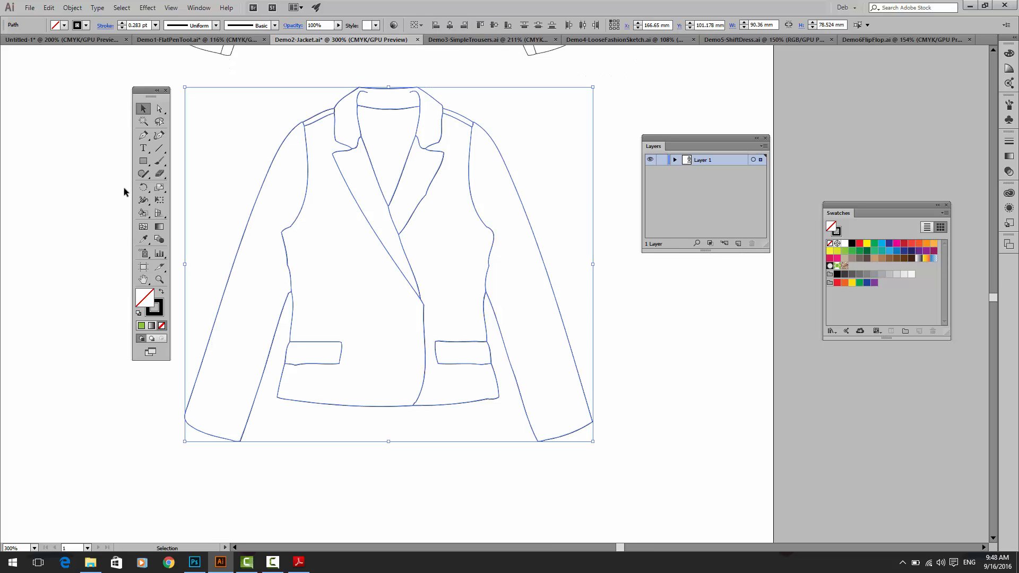
left_click(142, 214)
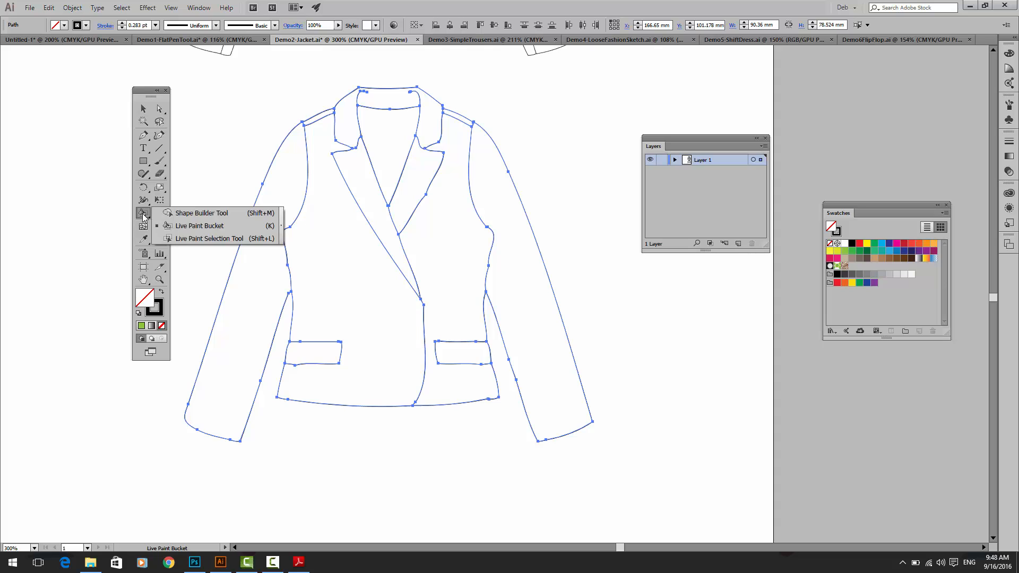
left_click(180, 228)
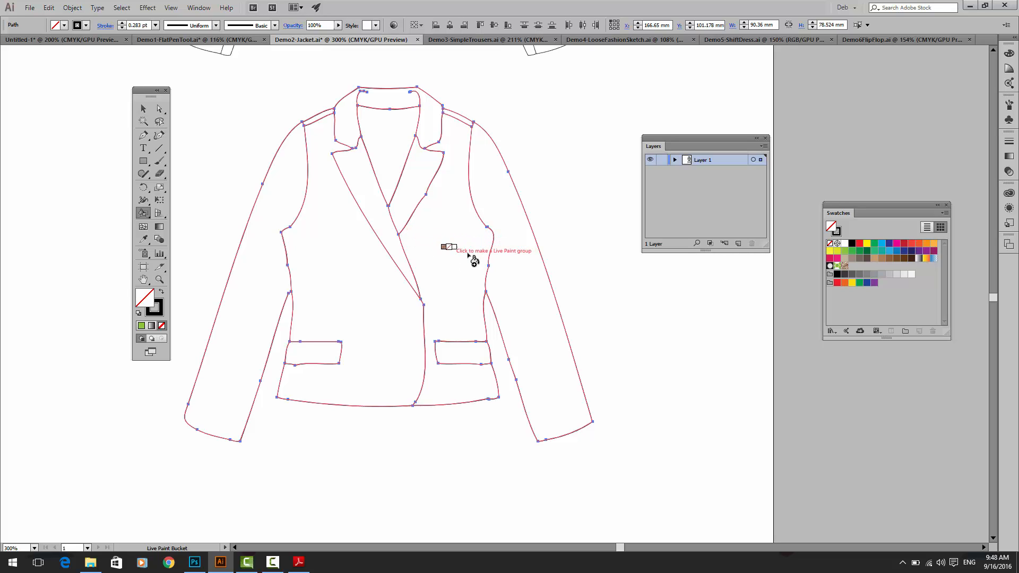
mouse_move(864, 205)
left_mouse_down()
mouse_move(728, 177)
mouse_move(555, 92)
left_mouse_up()
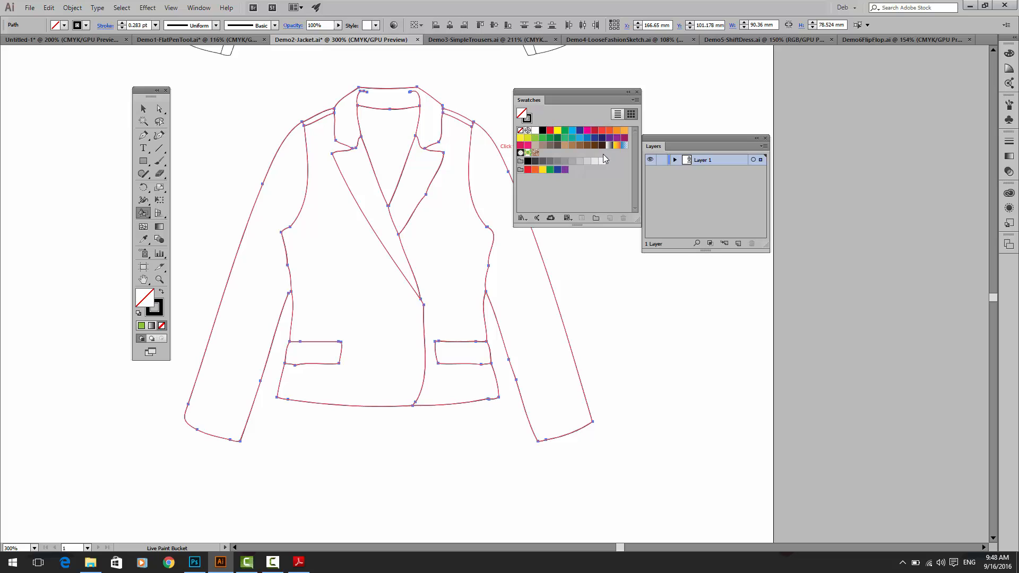
left_click(572, 146)
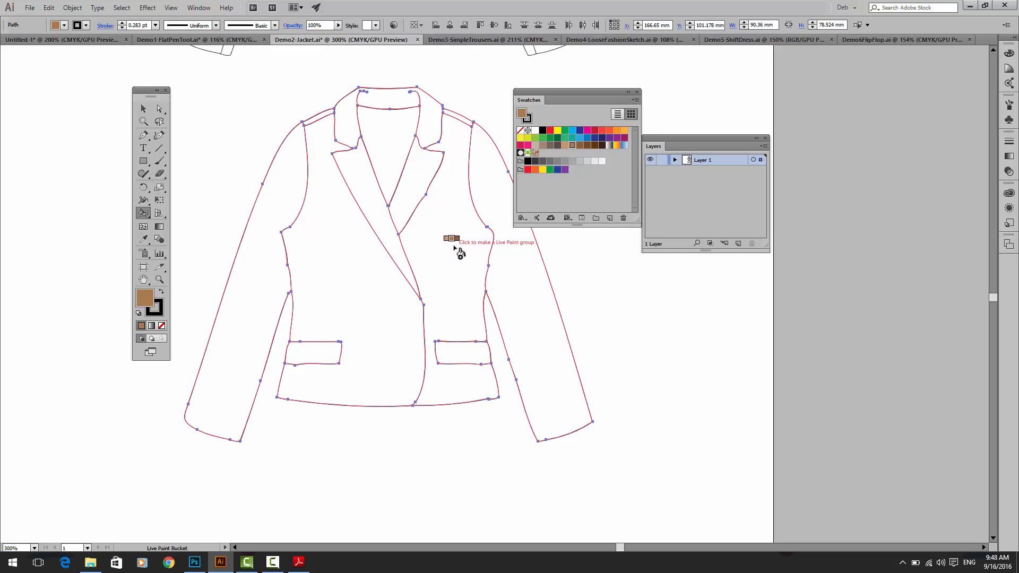
left_click_drag(571, 91, 684, 297)
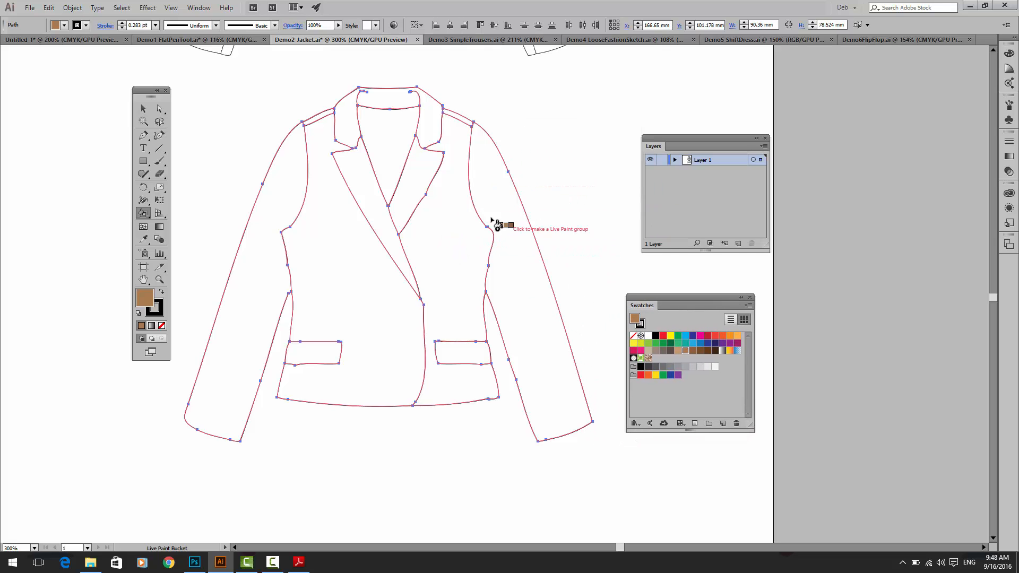
left_click(439, 233)
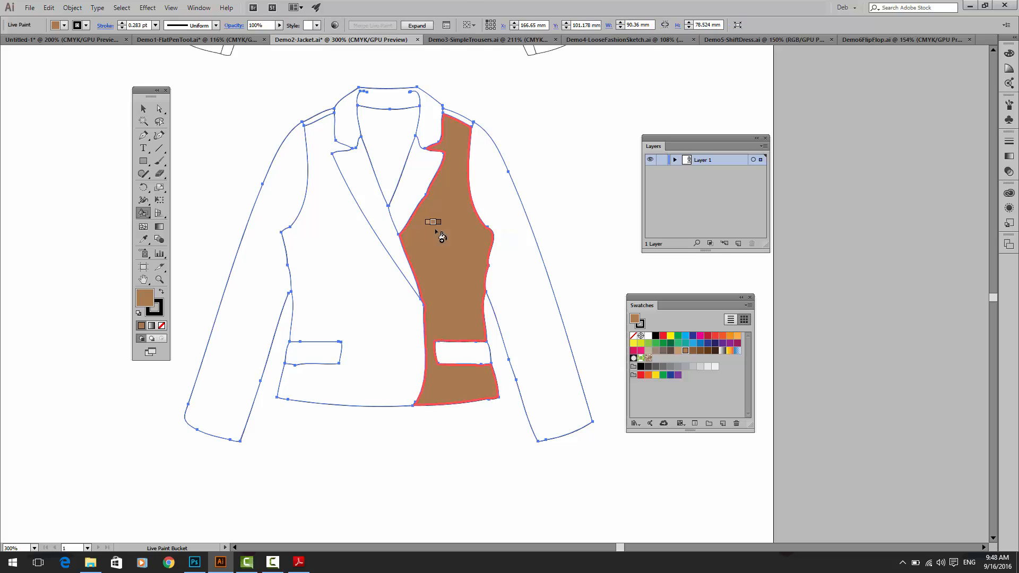
left_click(511, 204)
left_click(308, 211)
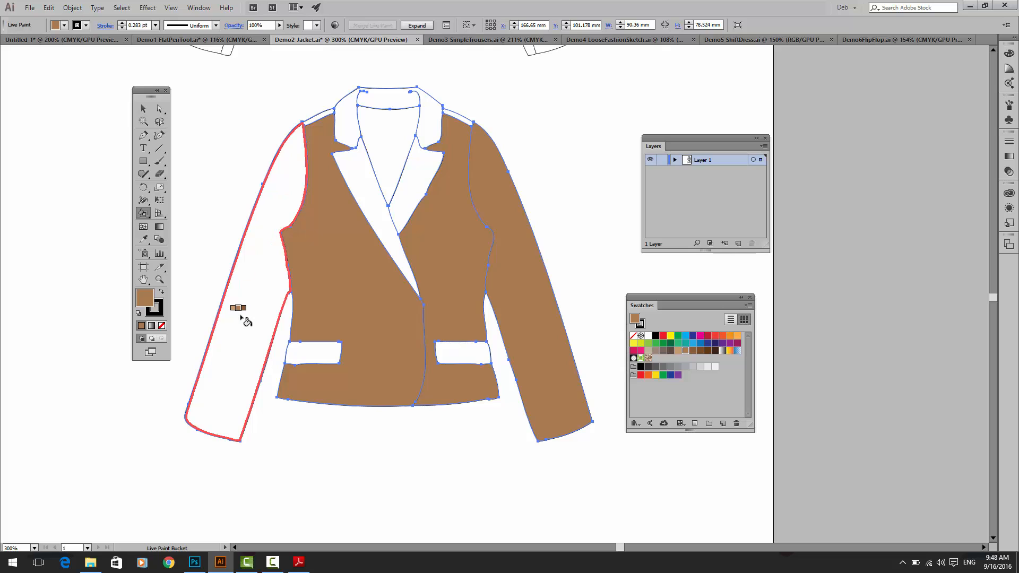
left_click(267, 270)
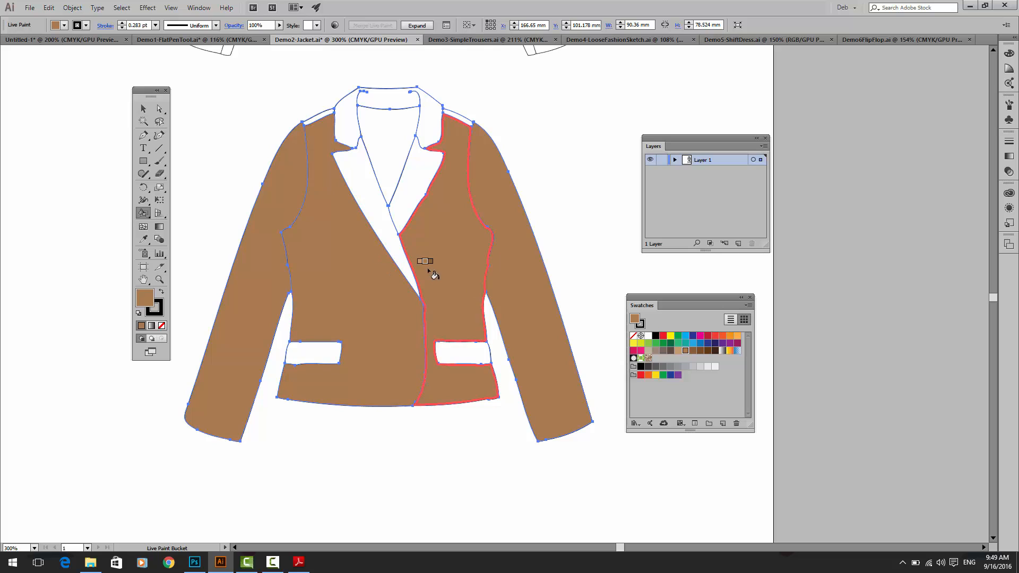
Step: Cycle the Live Paint Bucket through the swatch colours and try a blue fill on the blazer's right lapel
left_click(411, 194)
key("Right")
key("Right")
key("Right")
key("Right")
key("Right")
key("Right")
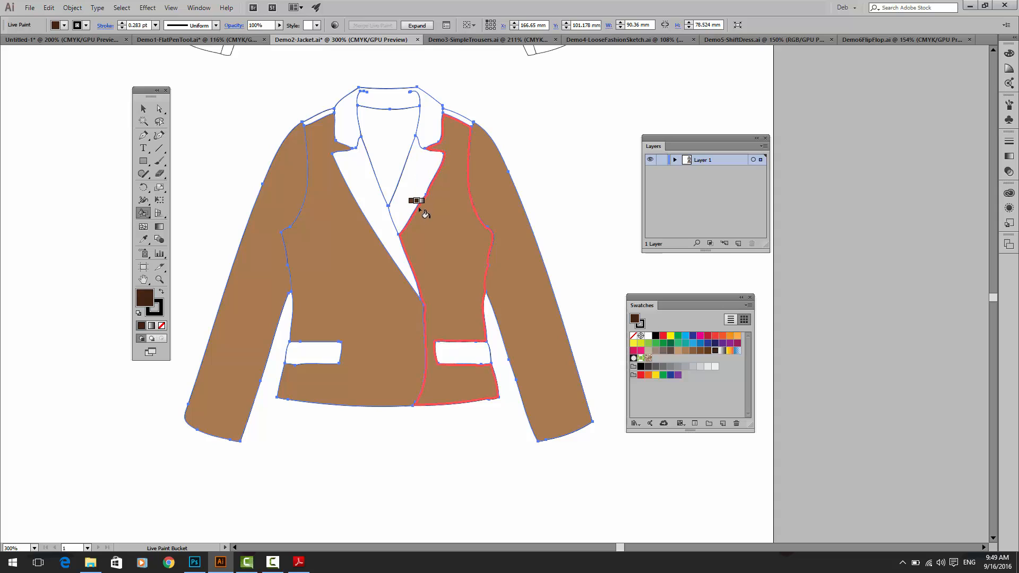
key("Right")
key("Right")
key("Right")
key("Right")
key("Right")
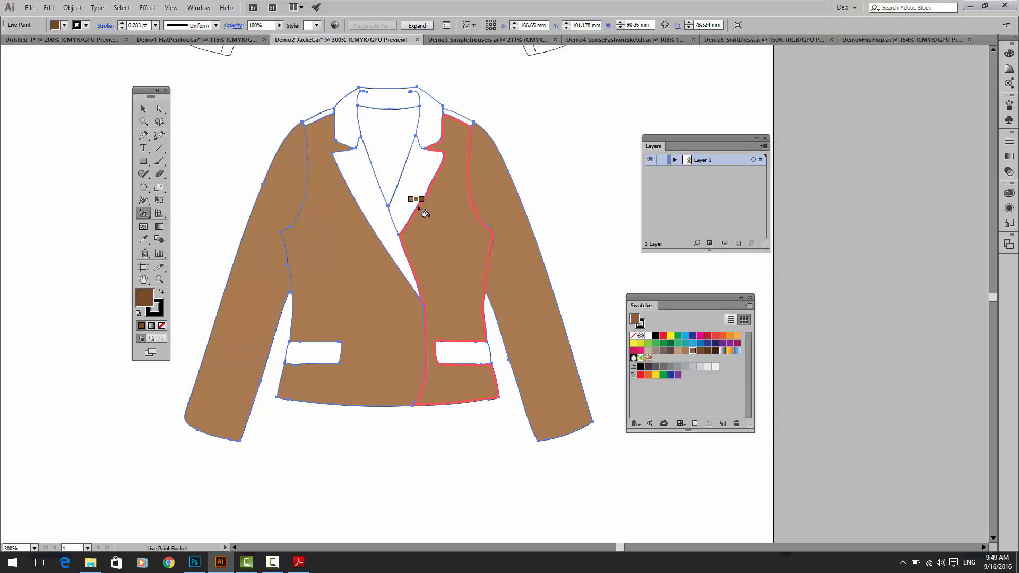
key("Right")
key("Right")
key("Right")
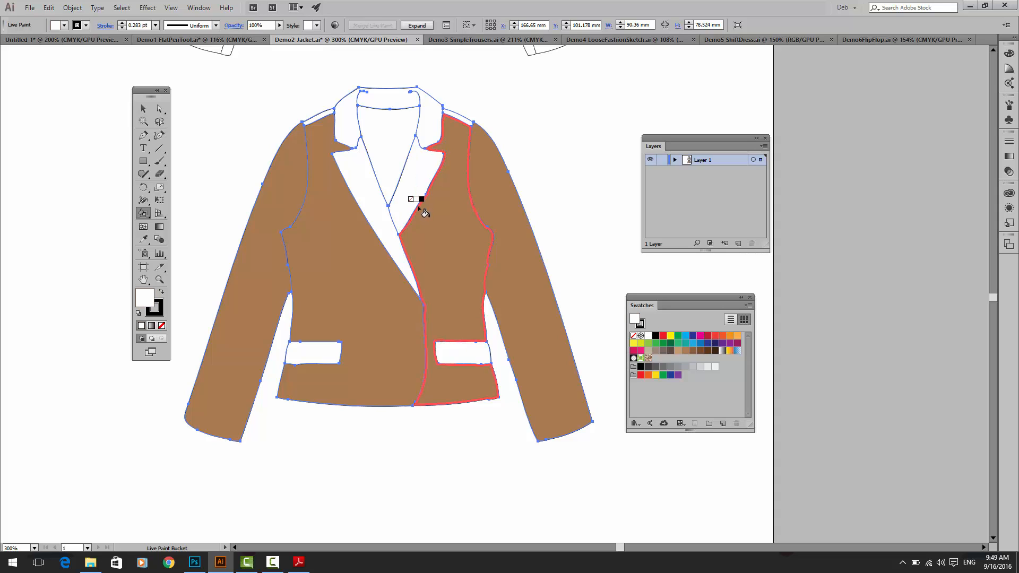
key("Right")
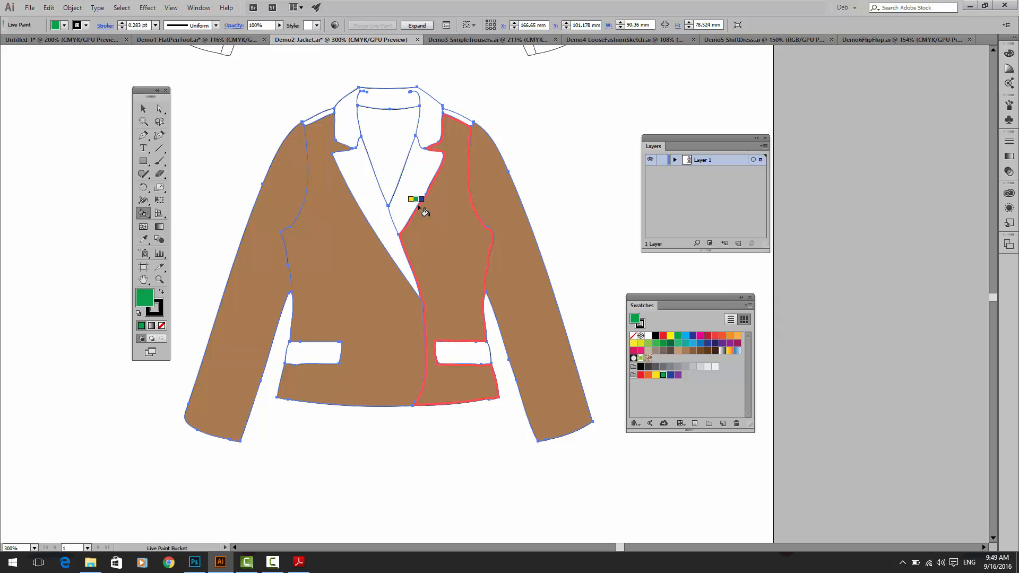
left_click(413, 198)
key("Right")
left_click(414, 198)
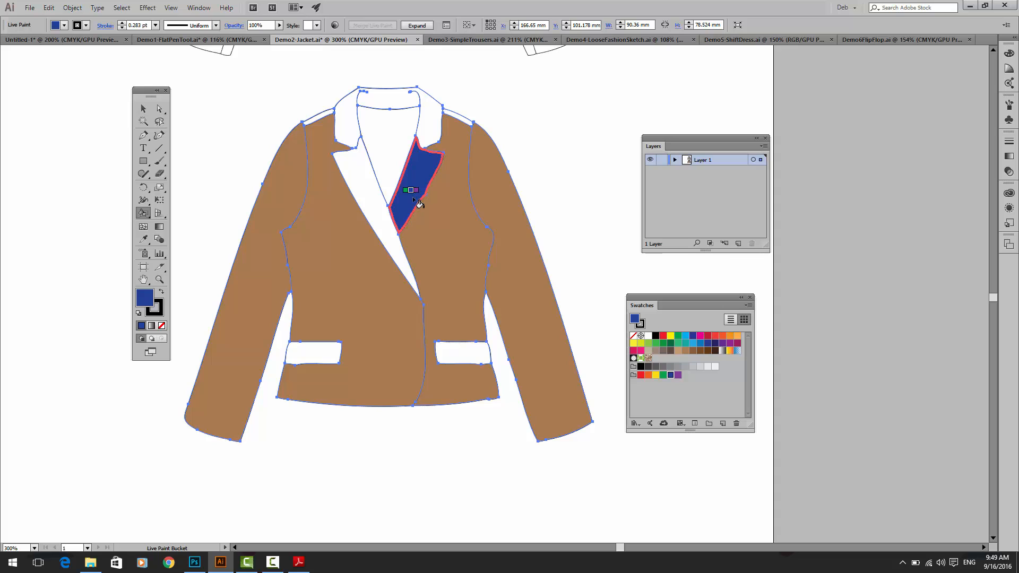
key("Right")
key("Right")
key("Down")
key("Down")
key("Down")
key("Down")
key("Down")
key("Right")
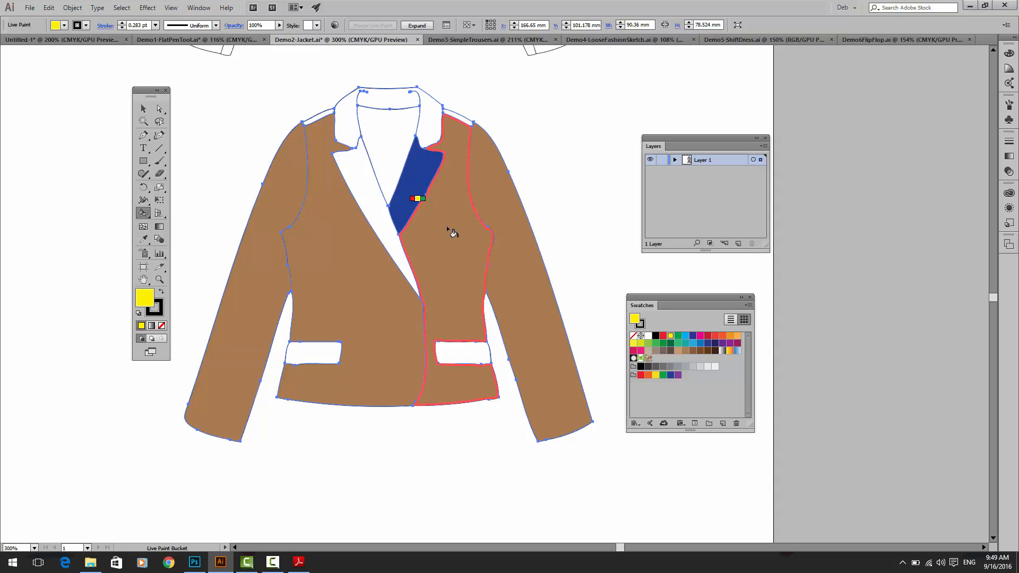
Step: Fill the blazer's lapels, outer collar pieces and pocket flaps with dark brown using Live Paint
left_click(707, 350)
left_click(406, 181)
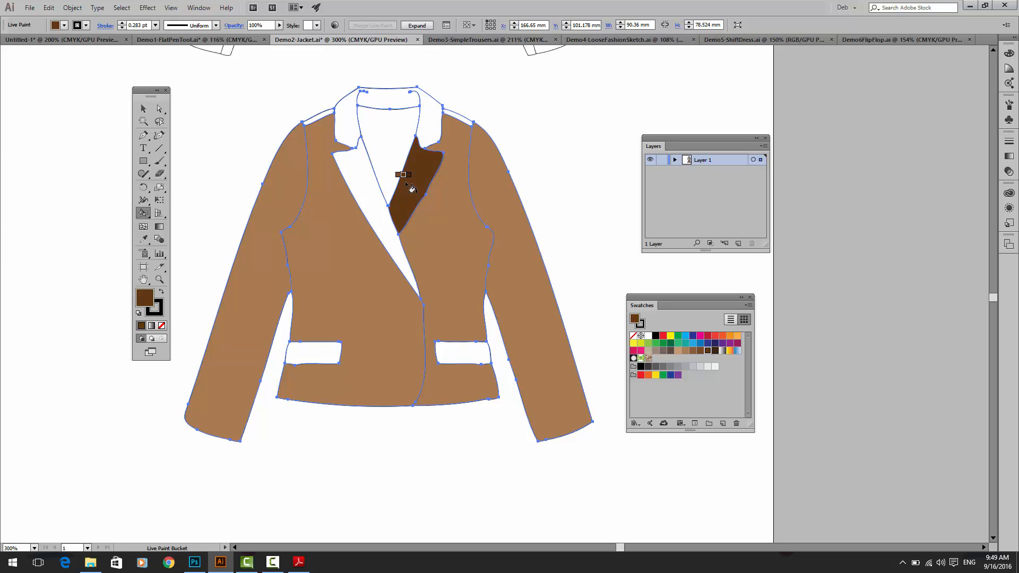
left_click(430, 114)
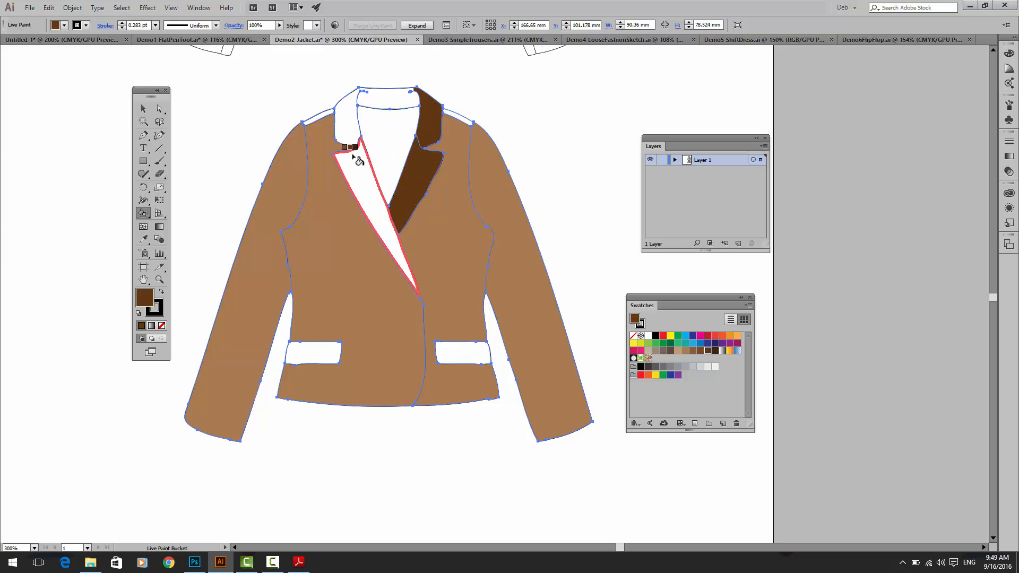
left_click(351, 164)
left_click(344, 114)
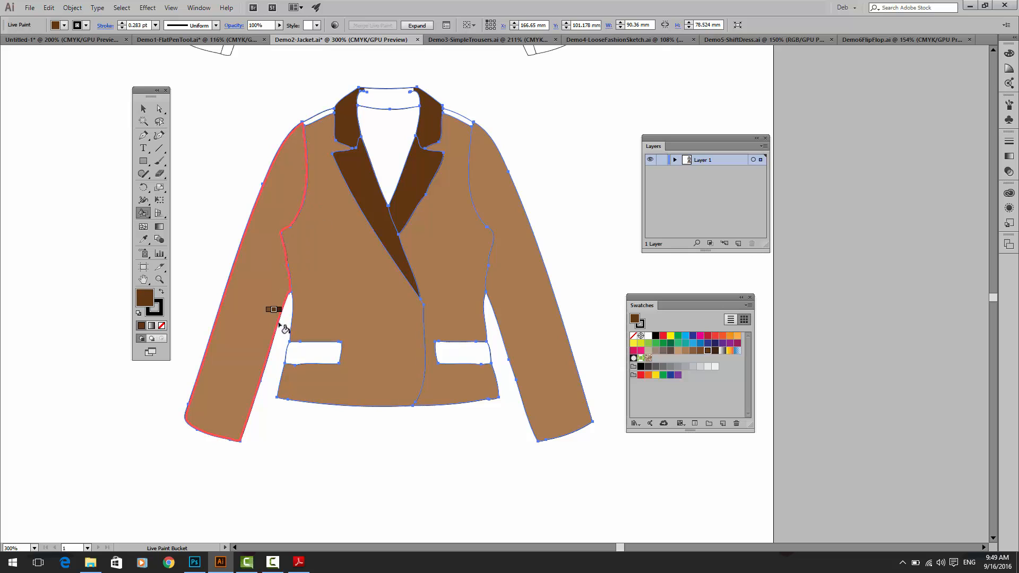
left_click(305, 353)
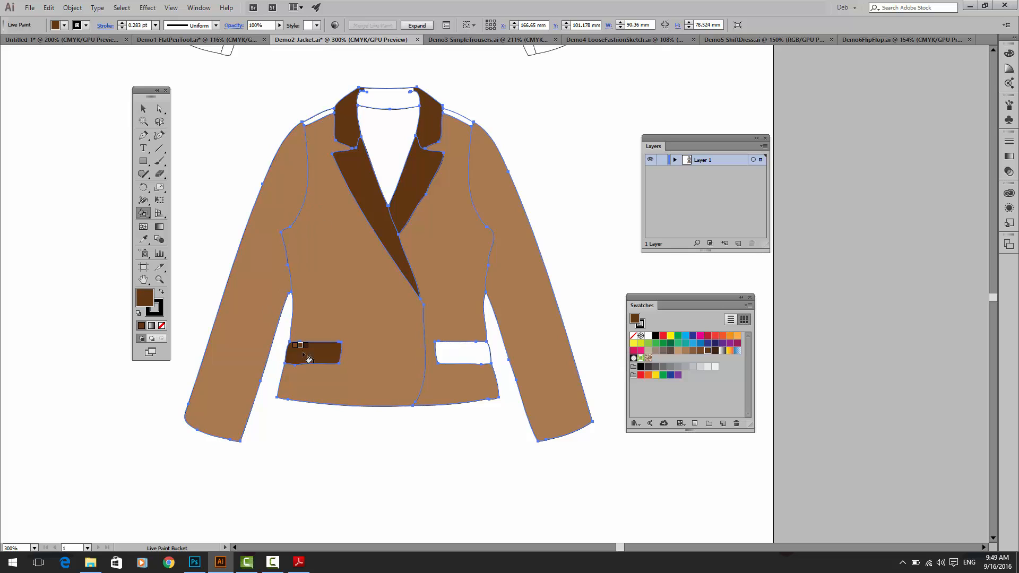
Step: Fill the blazer's inner back lining and inner collar band with the next darker brown swatch
key("Right")
left_click(393, 130)
left_click(396, 101)
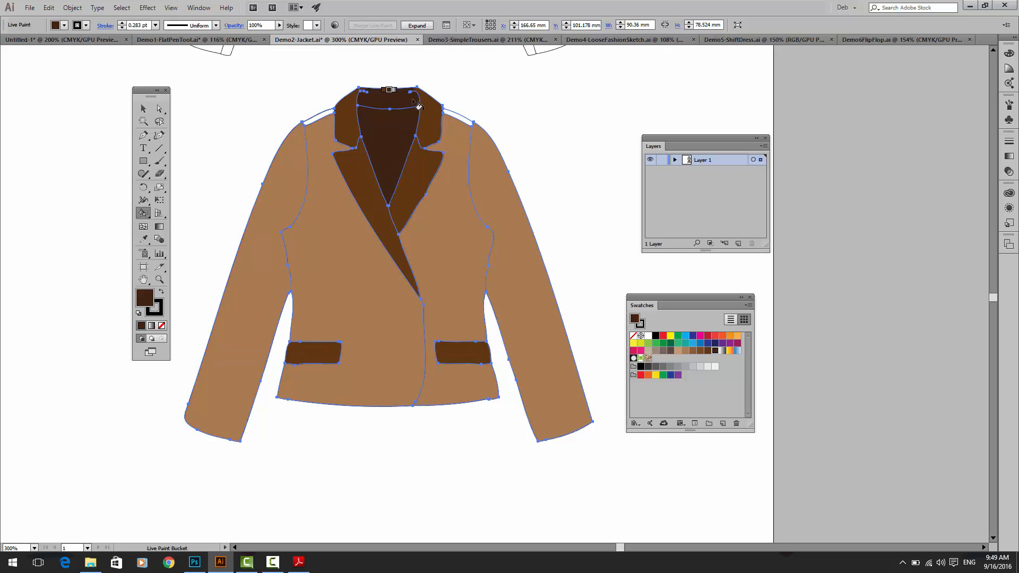
Step: Fill the blazer's two narrow back shoulder strips with the medium brown swatch using Live Paint, and deselect the artwork
key("Left")
key("Left")
key("Left")
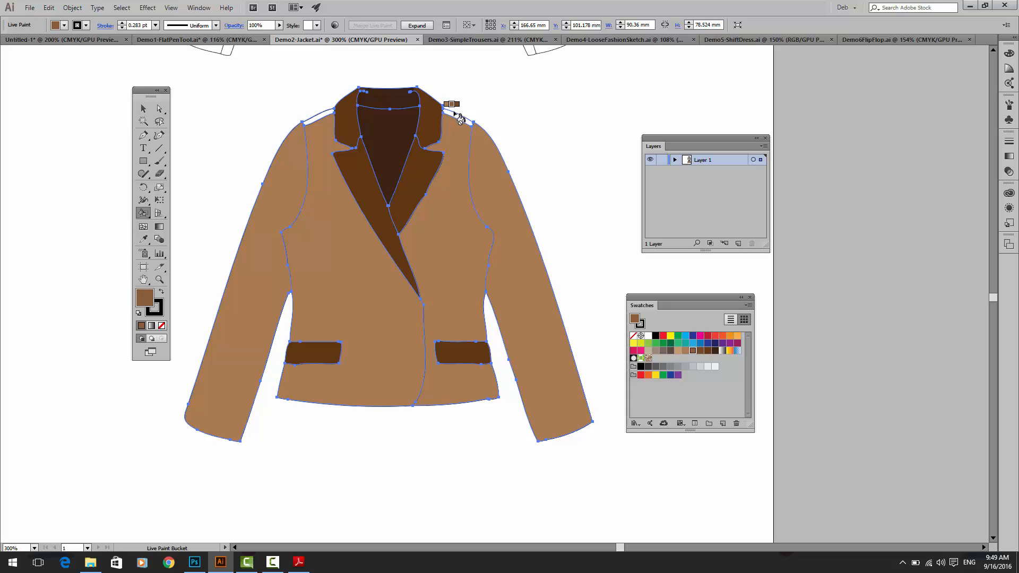
left_click(460, 120)
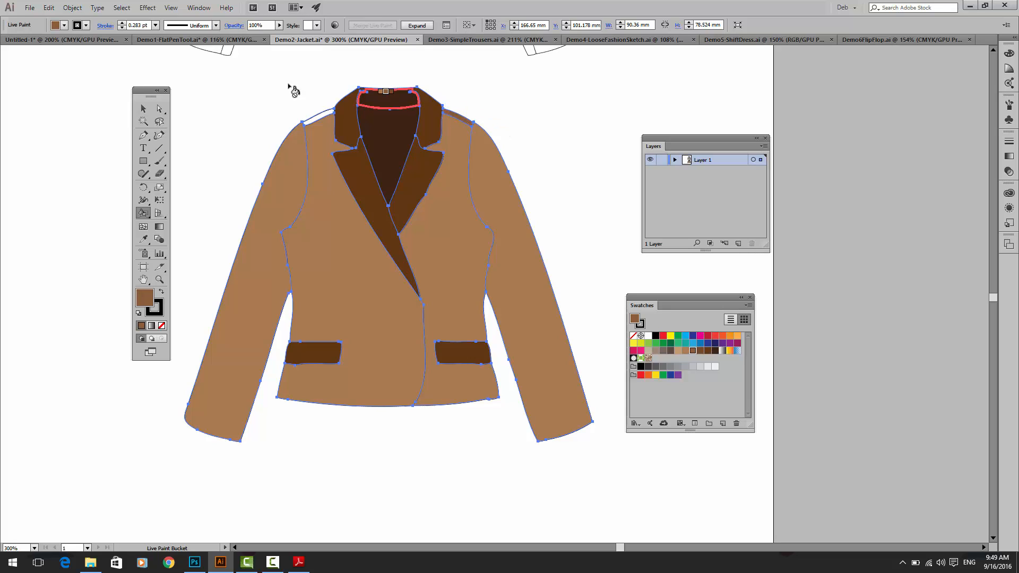
left_click(318, 117)
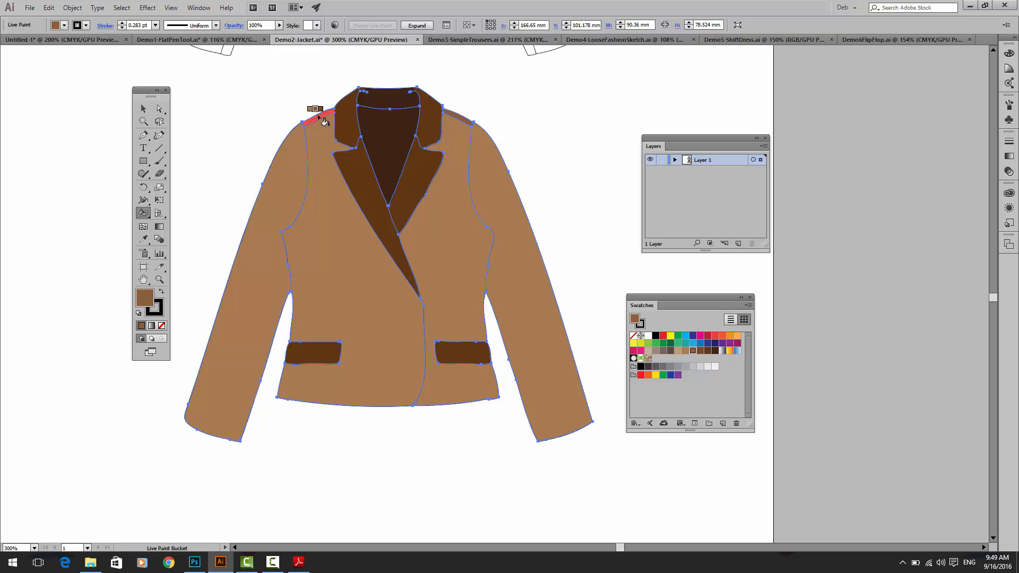
left_click(143, 108)
left_click(218, 117)
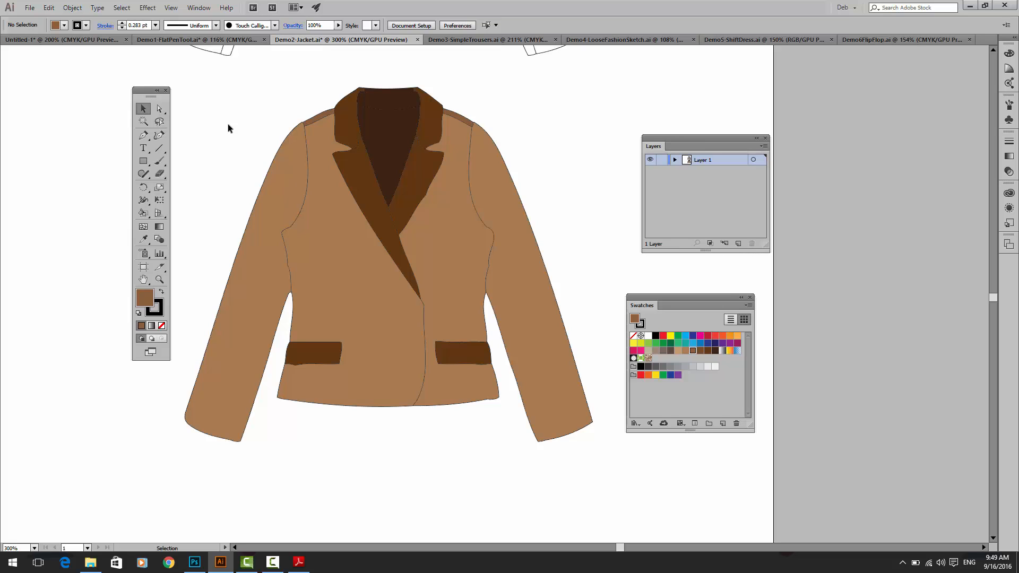
Step: Move the detailed blazer line drawing exactly onto the coloured blazer and bring its lines to the front
key("ctrl+0")
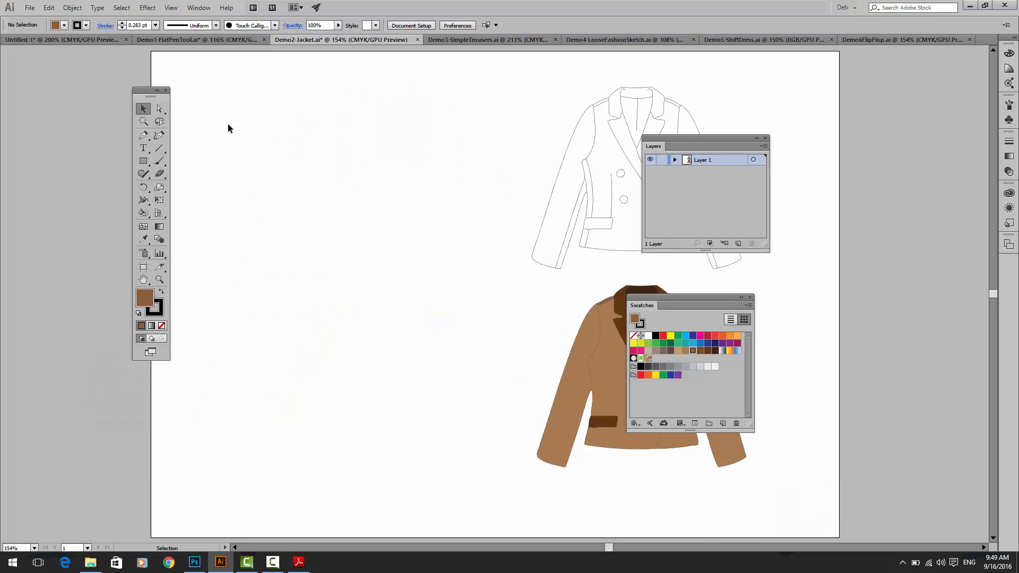
left_click_drag(433, 221, 204, 214)
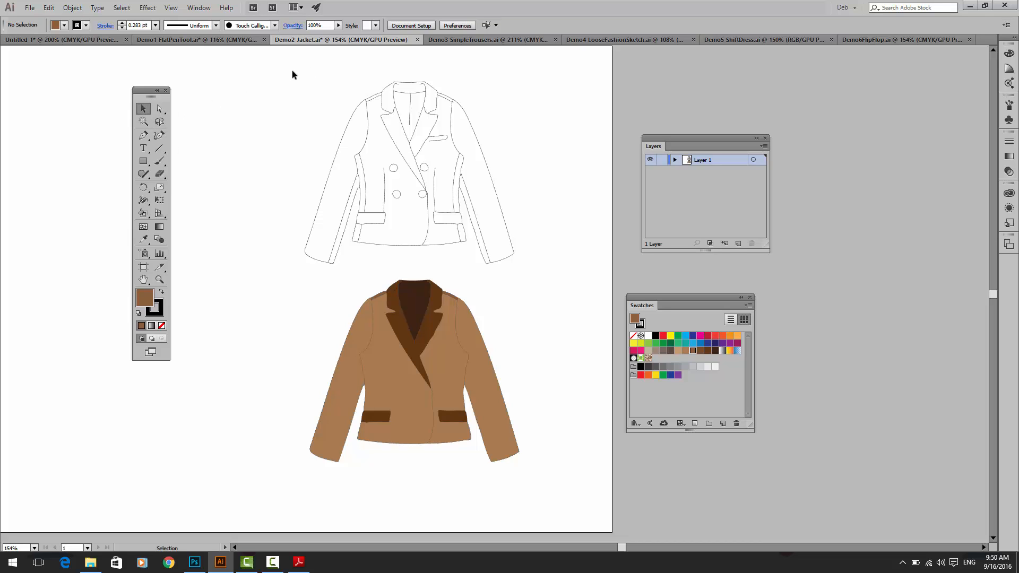
left_click_drag(292, 71, 531, 258)
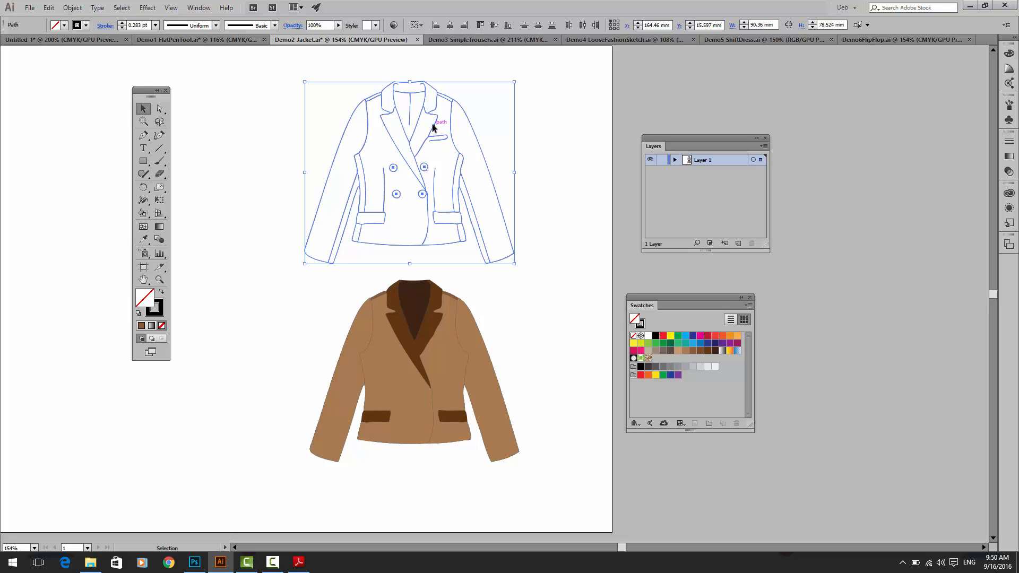
left_click_drag(433, 127, 438, 326)
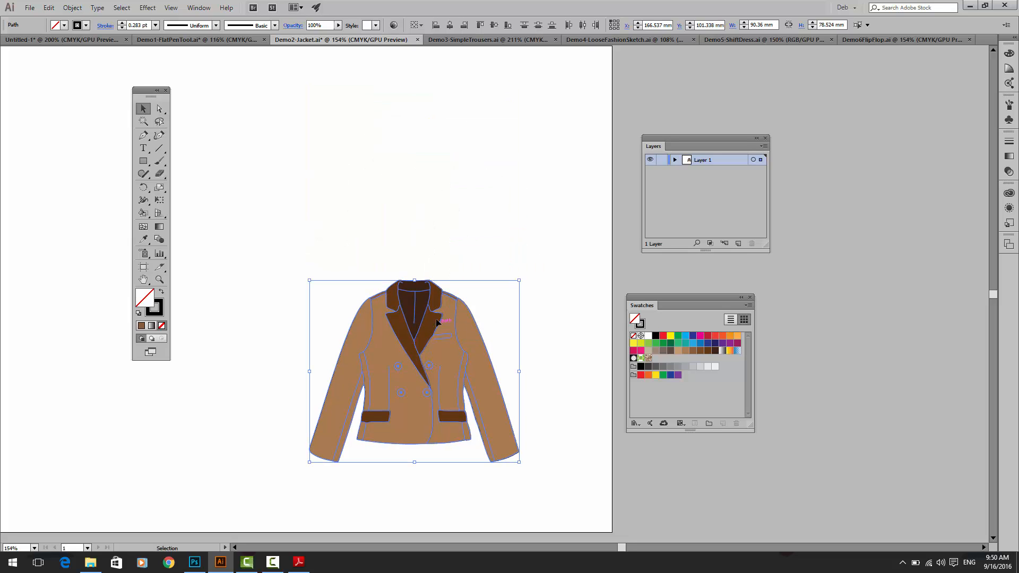
left_click(72, 8)
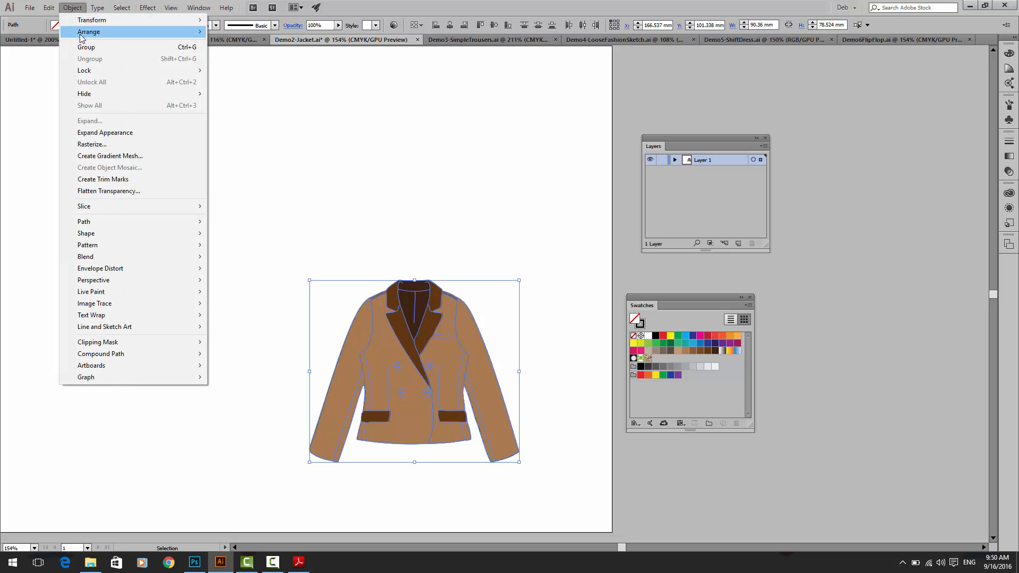
mouse_move(89, 33)
left_click(219, 33)
left_click(353, 269)
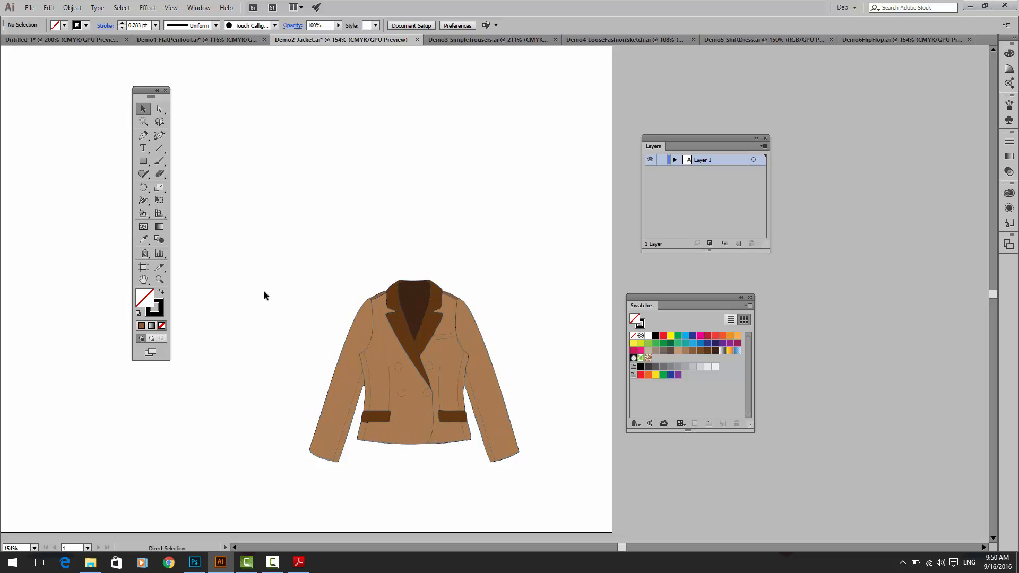
Step: Fill the upper button on the blazer's plain front panel, beside the lapel, with a greyish-brown swatch
key("ctrl+equal")
key("ctrl+equal")
left_click(283, 332)
mouse_move(284, 332)
left_mouse_down()
mouse_move(381, 113)
mouse_move(366, 154)
left_mouse_up()
left_click(382, 256)
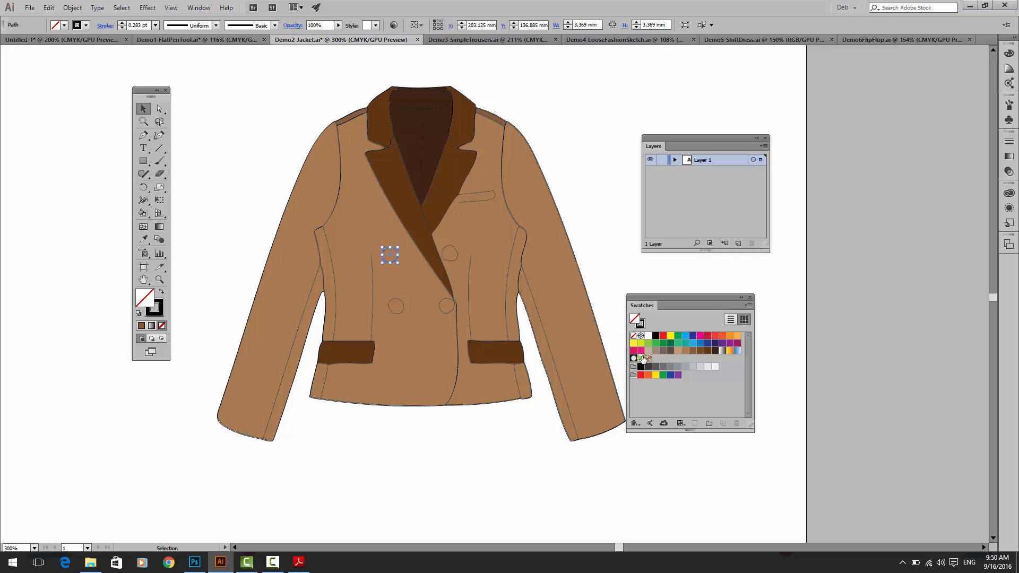
left_click(656, 351)
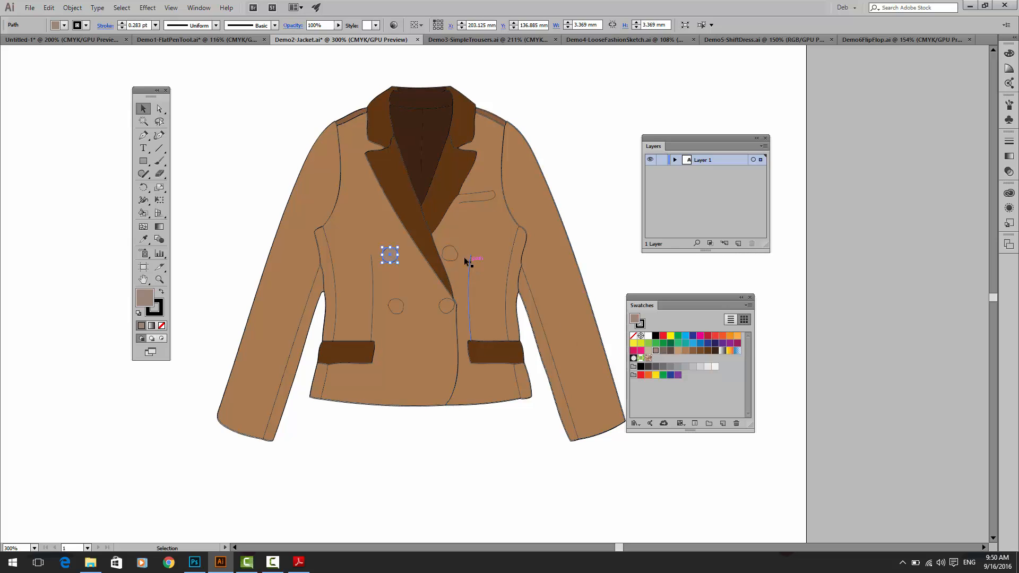
left_click(577, 203)
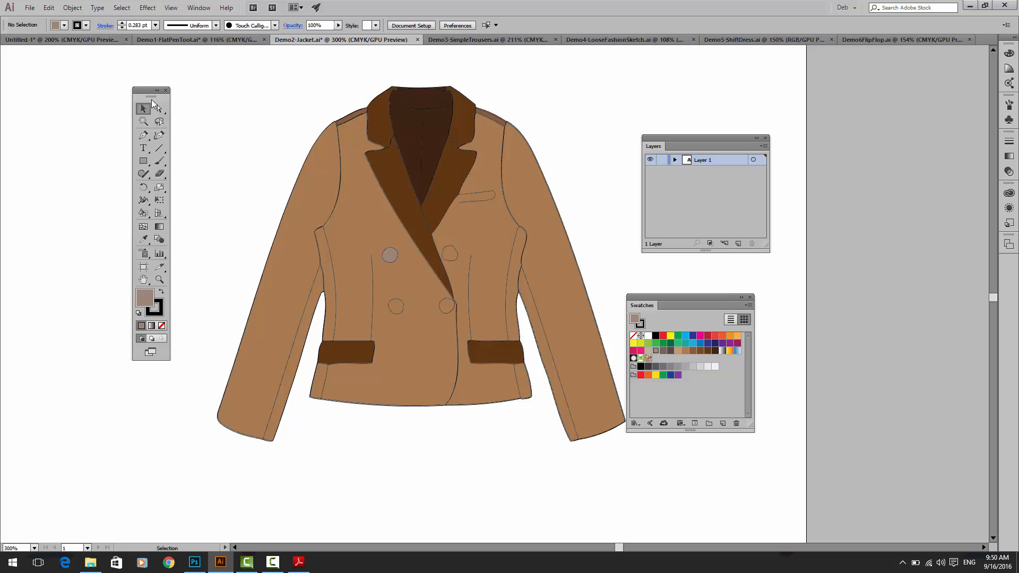
Step: Place the ladies-jeans JPG as a linked image in the empty space beside the blazer
left_click_drag(149, 91, 119, 93)
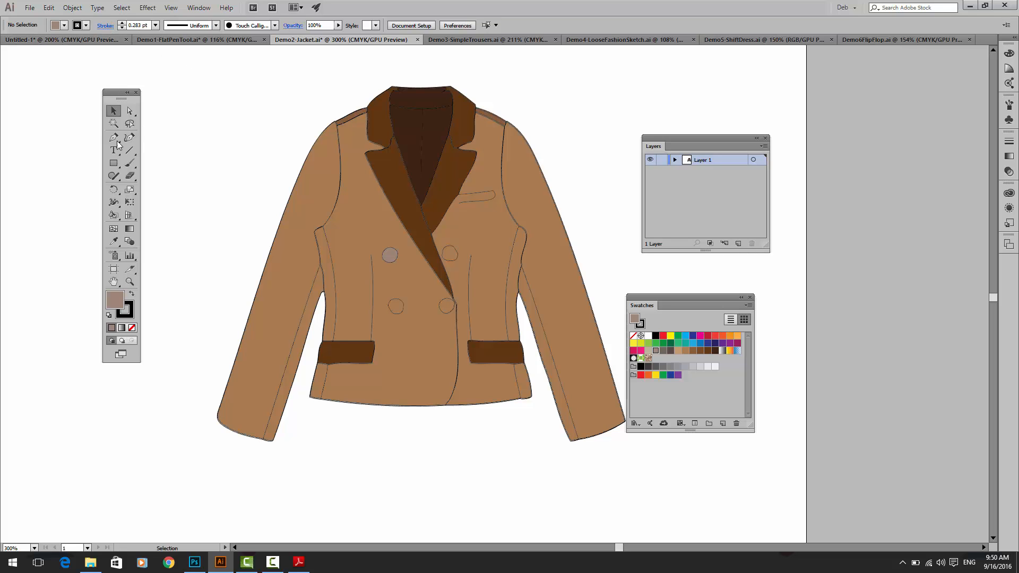
left_click(30, 7)
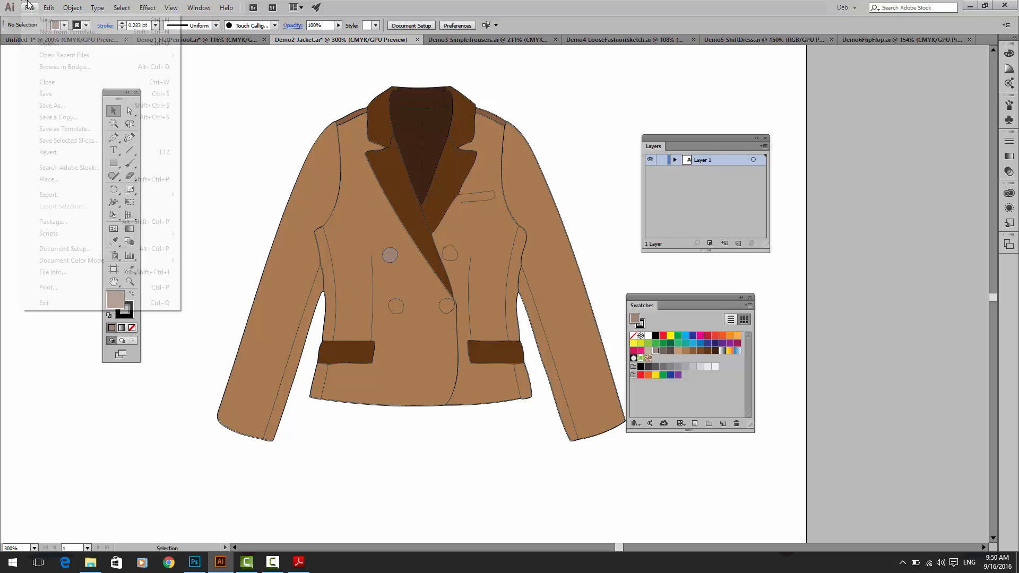
left_click(62, 179)
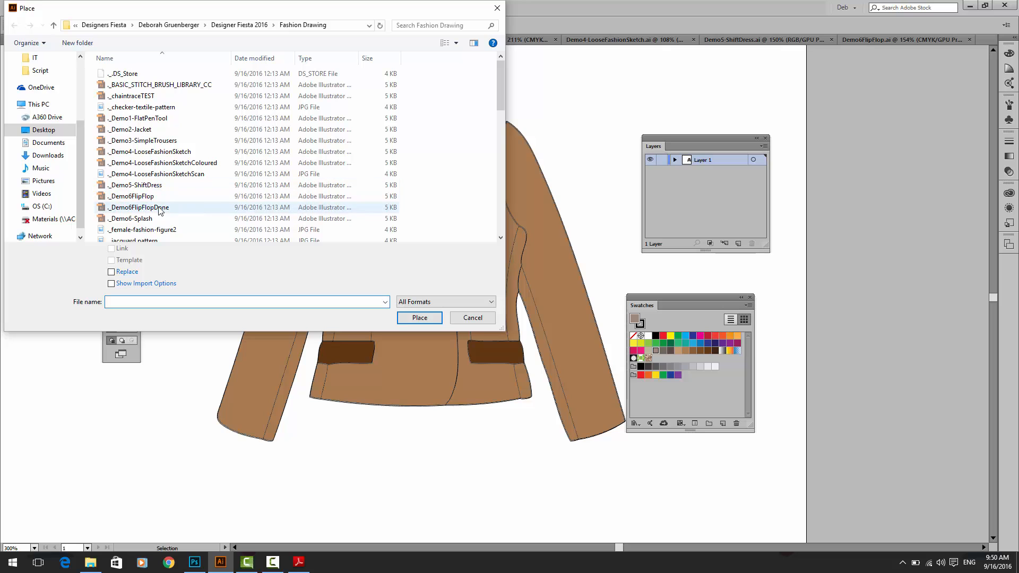
left_click_drag(500, 107, 499, 176)
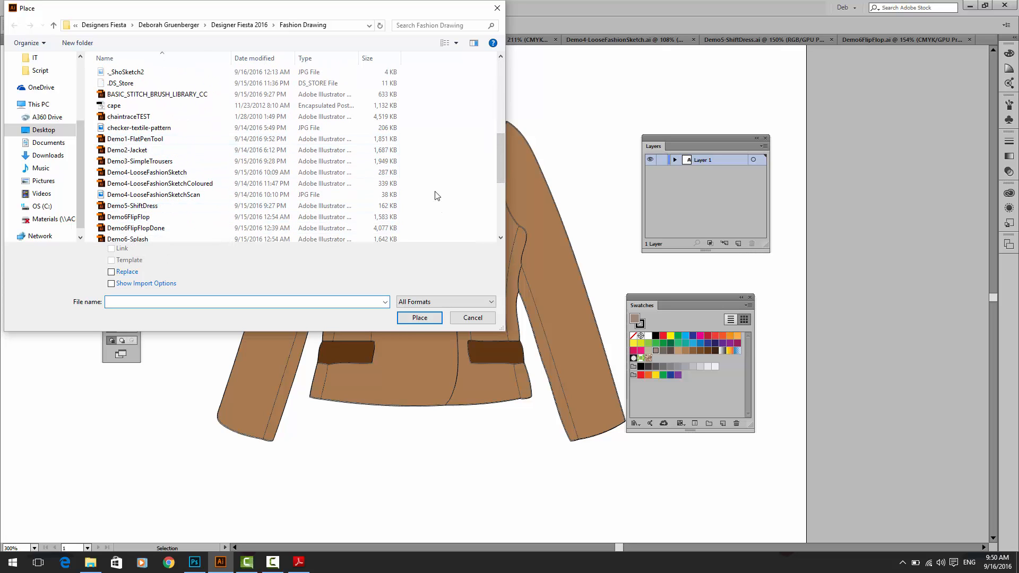
left_click_drag(497, 157, 496, 184)
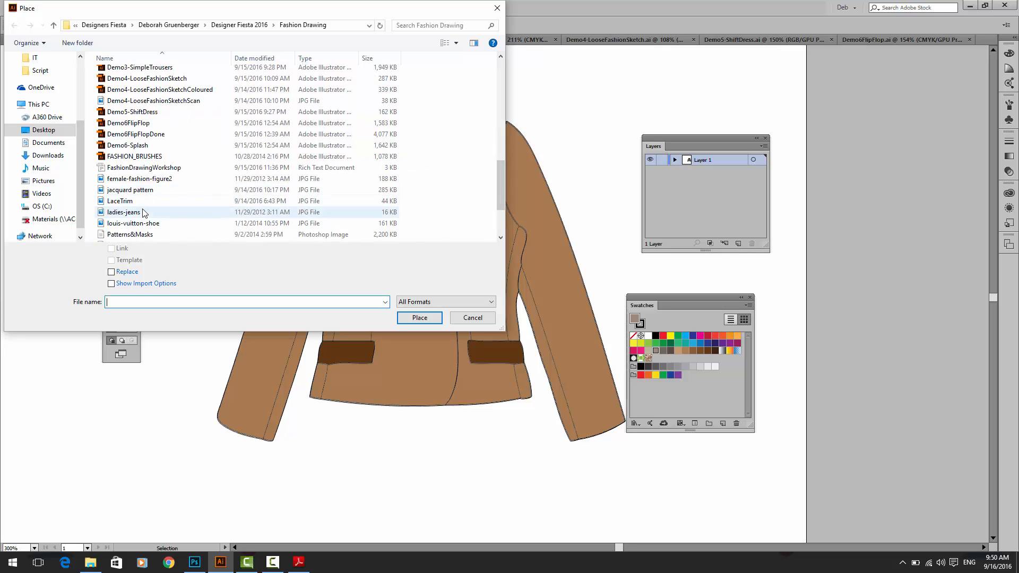
left_click(159, 211)
left_click(434, 316)
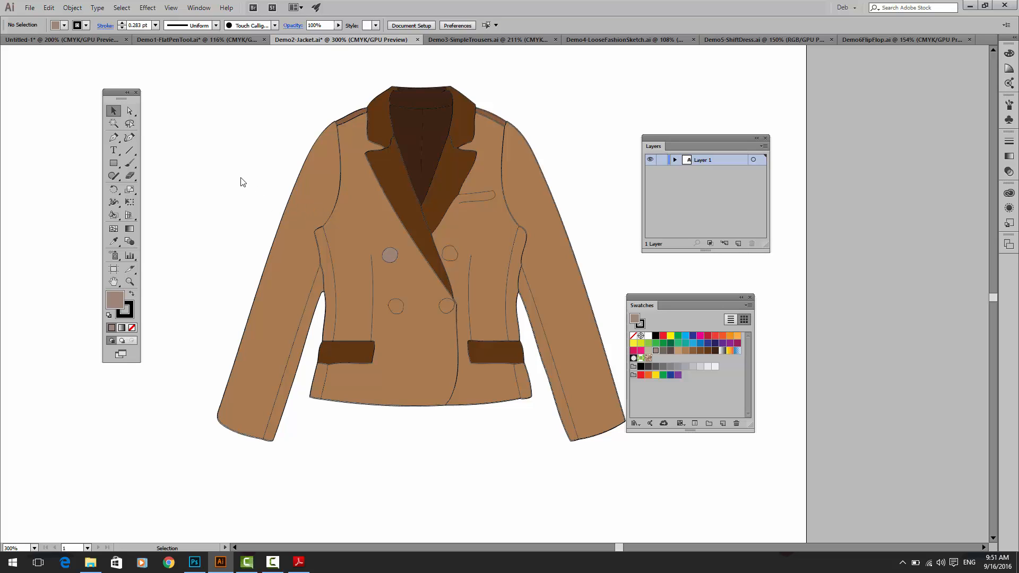
left_click(149, 108)
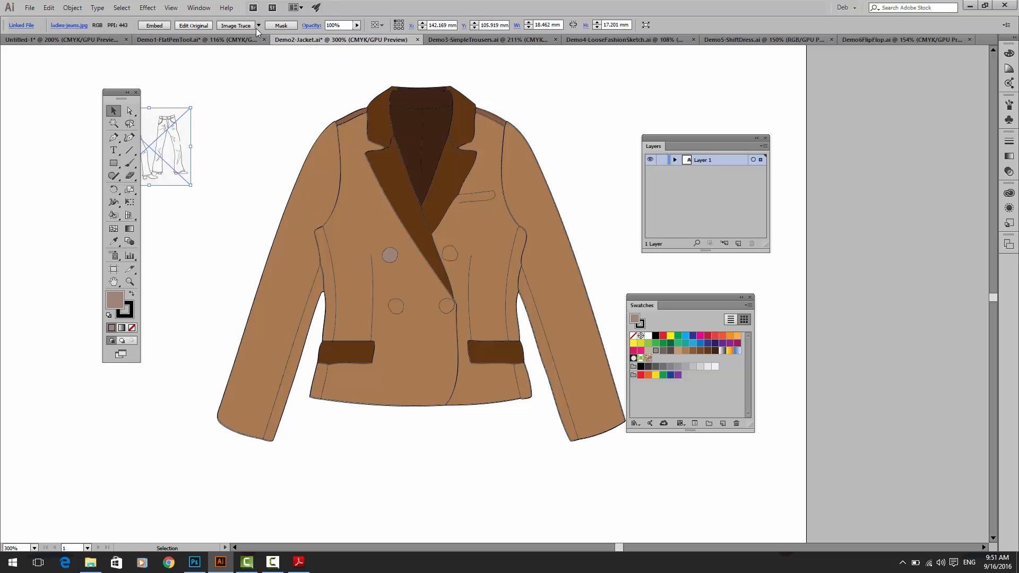
Step: Try the default Image Trace on the jeans image, undo it, and trace with the Technical Drawing preset
left_click(256, 26)
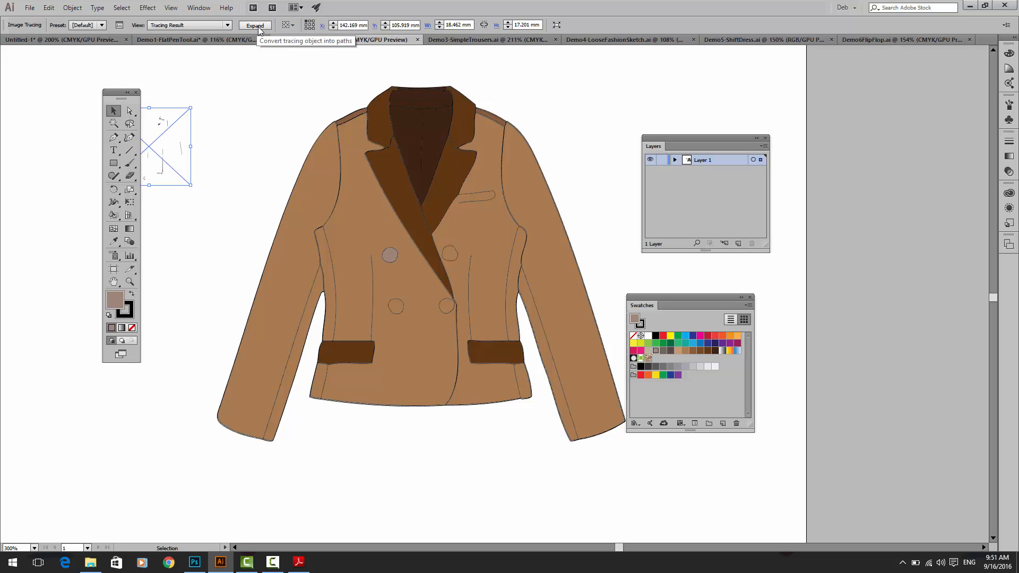
key("ctrl+z")
left_click(259, 26)
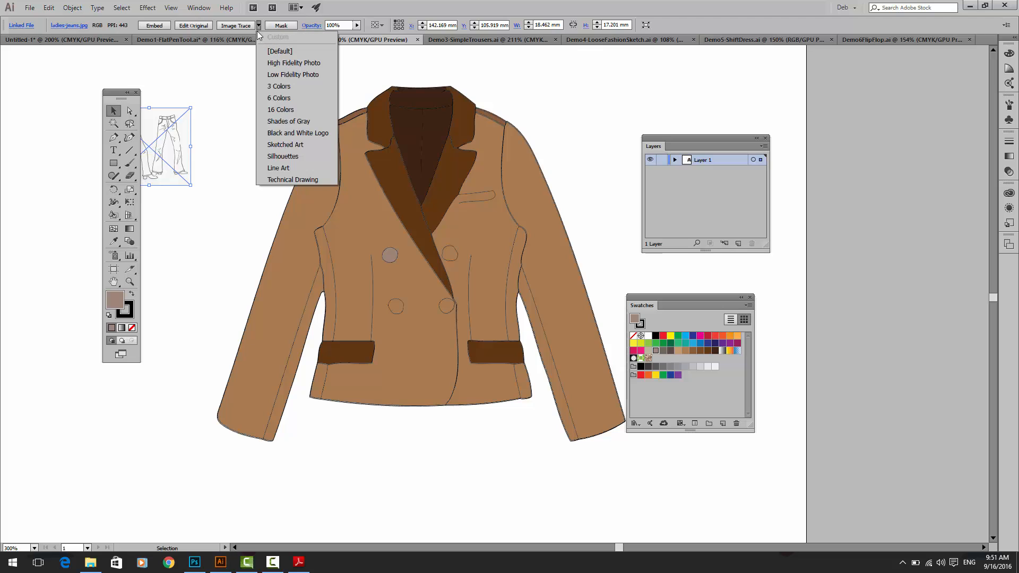
left_click(276, 180)
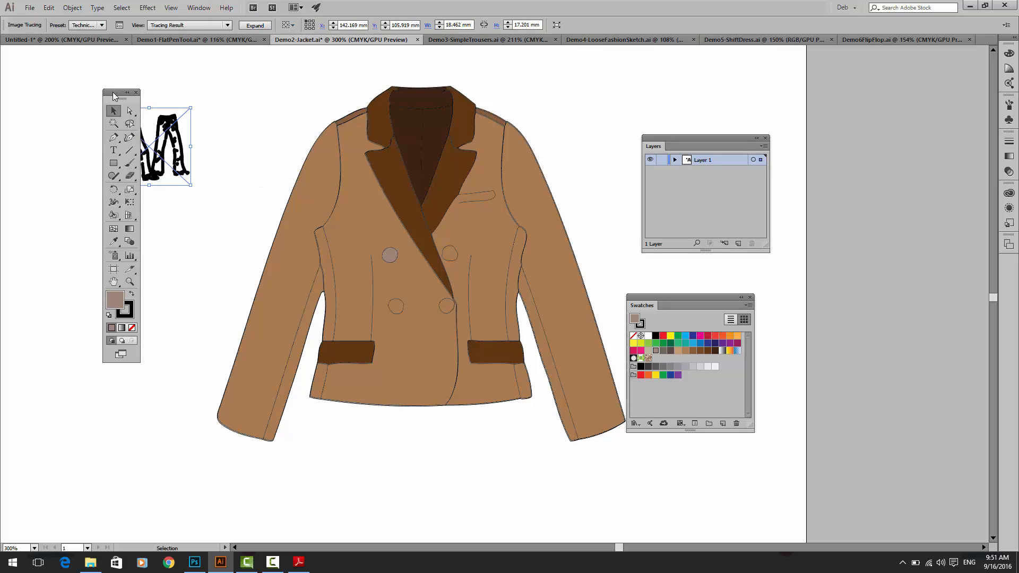
left_click_drag(114, 88, 57, 86)
Step: Raise the jeans tracing's Threshold to 206 and Paths to 93%, and view the options for managing trace presets
left_click(119, 25)
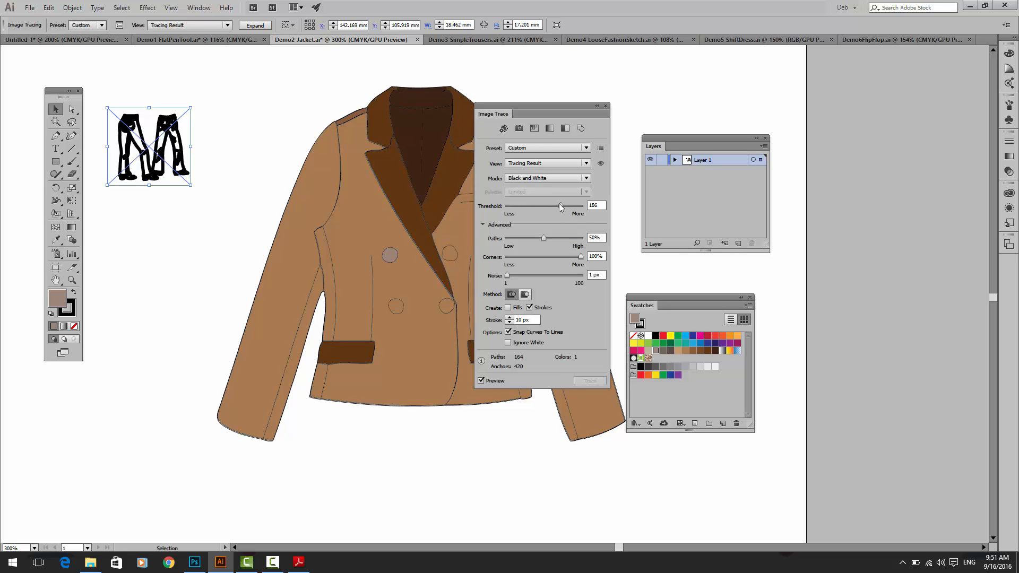
left_click_drag(558, 206, 567, 206)
left_click_drag(544, 239, 578, 242)
left_click(600, 148)
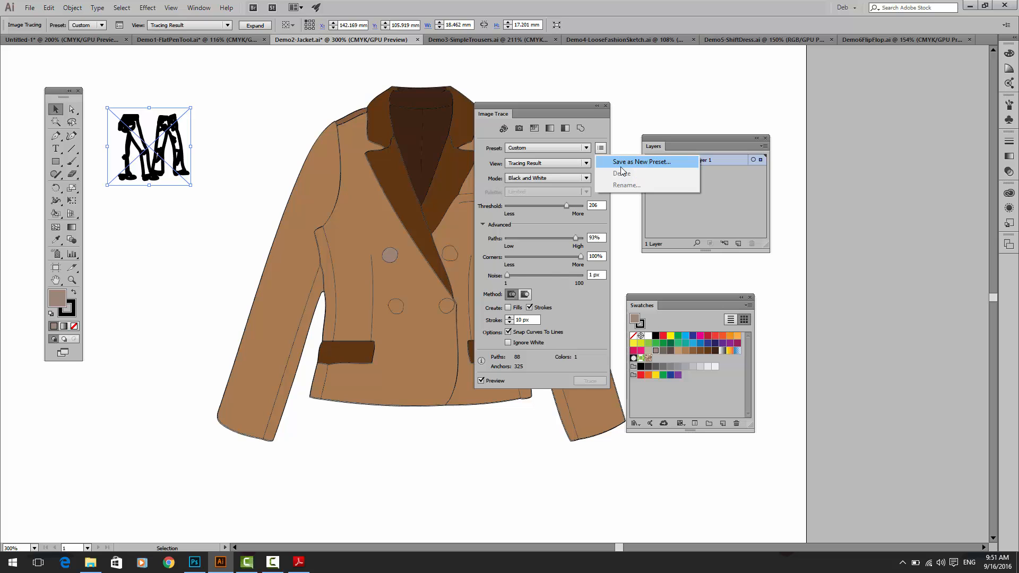
left_click(216, 97)
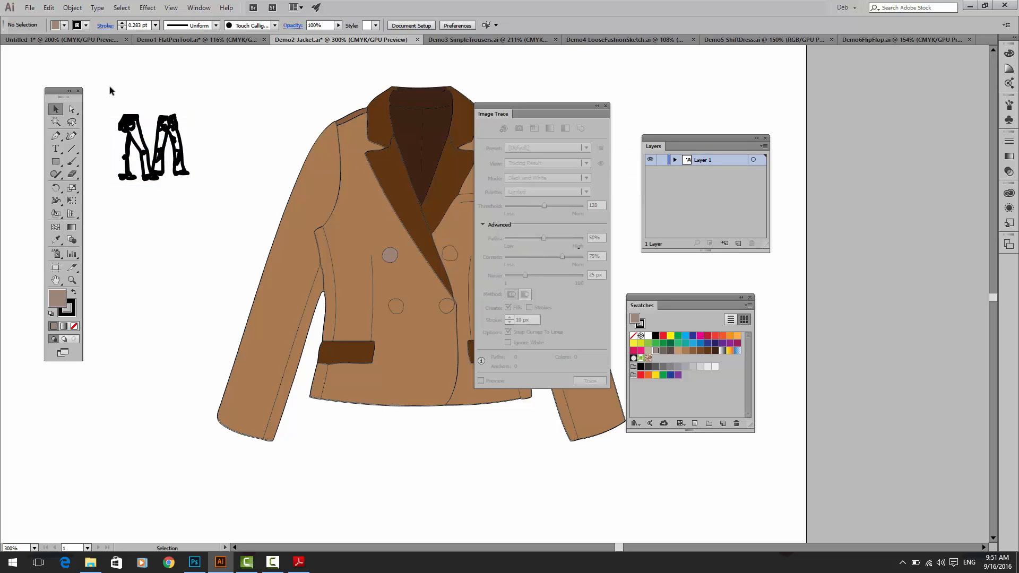
Step: Expand the jeans tracing into paths and try the Live Paint Bucket on them
mouse_move(109, 90)
left_mouse_down()
mouse_move(170, 181)
mouse_move(206, 202)
left_mouse_up()
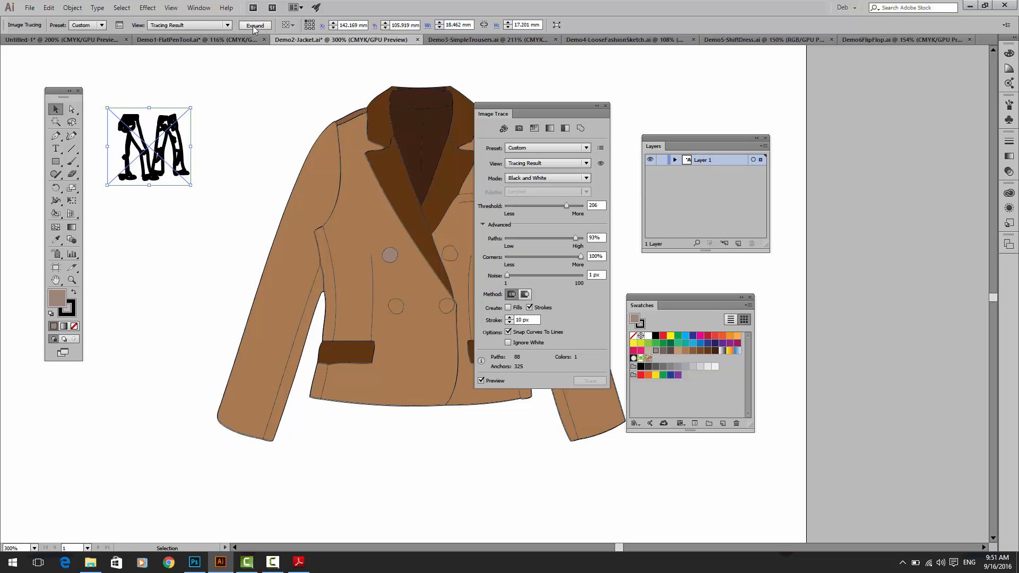
left_click(254, 25)
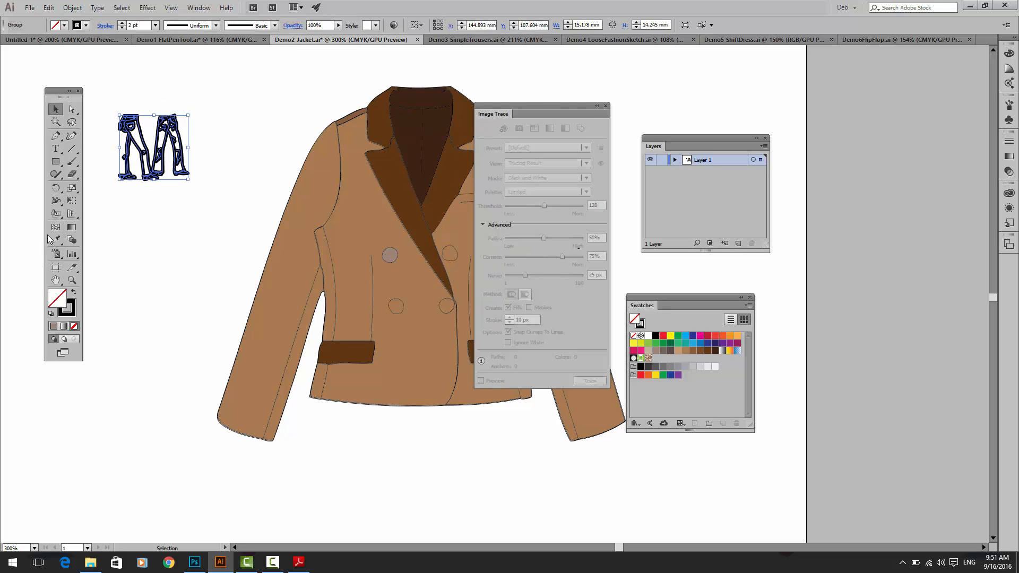
left_click(55, 214)
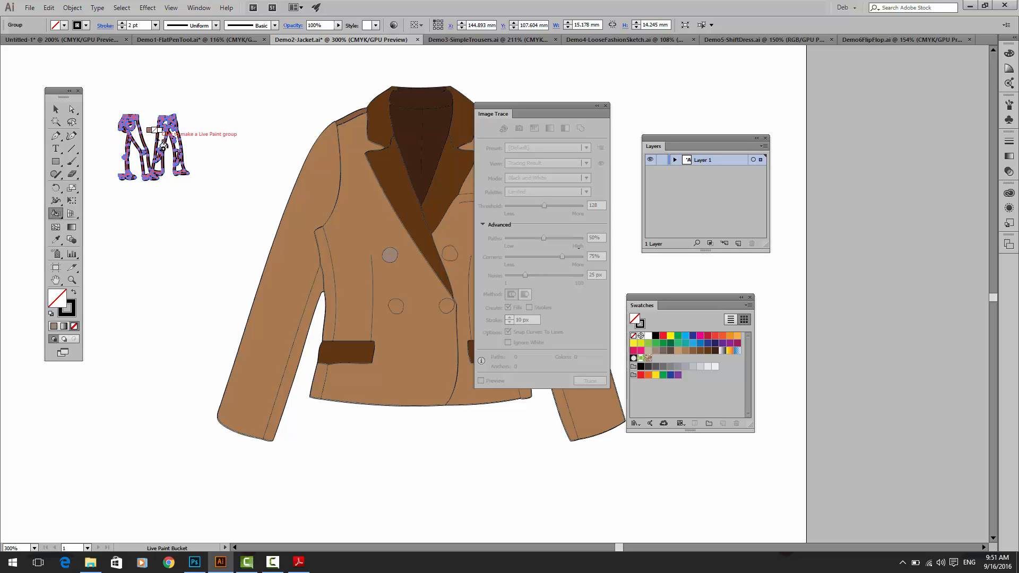
left_click(164, 144)
left_click(56, 109)
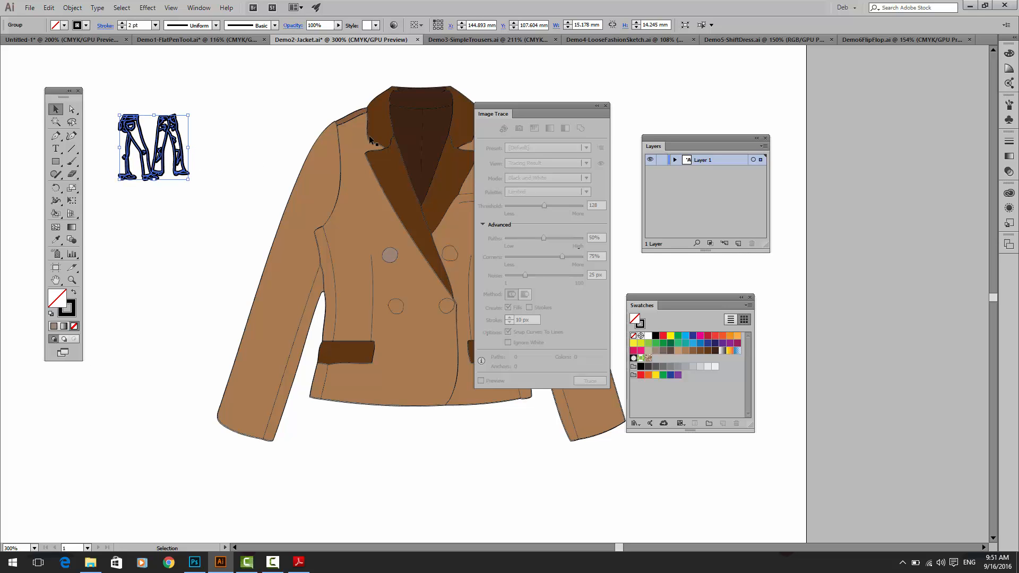
Step: Delete the expanded jeans tracing and close the Image Trace settings
left_click_drag(531, 103, 161, 308)
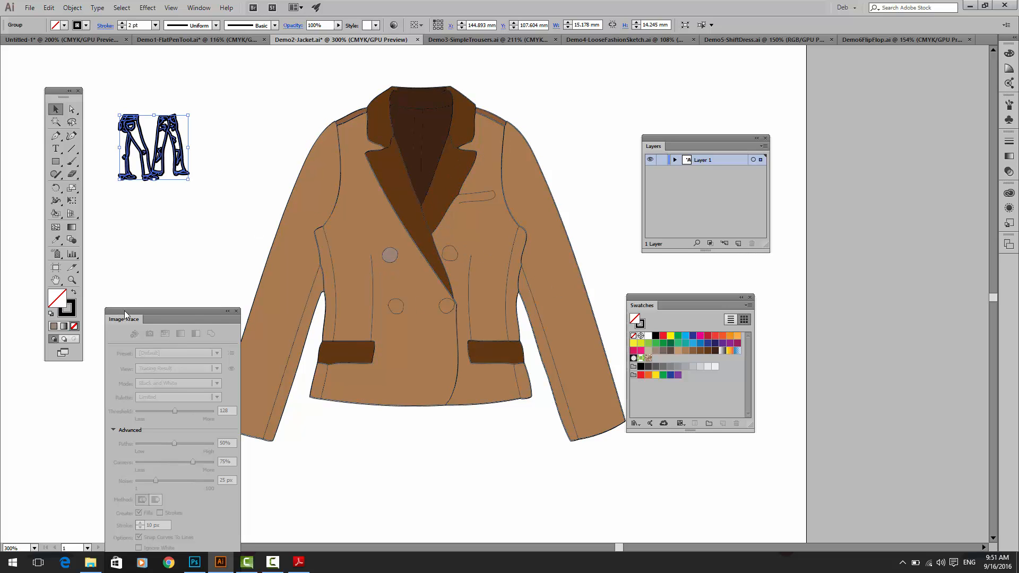
left_click_drag(117, 310, 104, 258)
key("Delete")
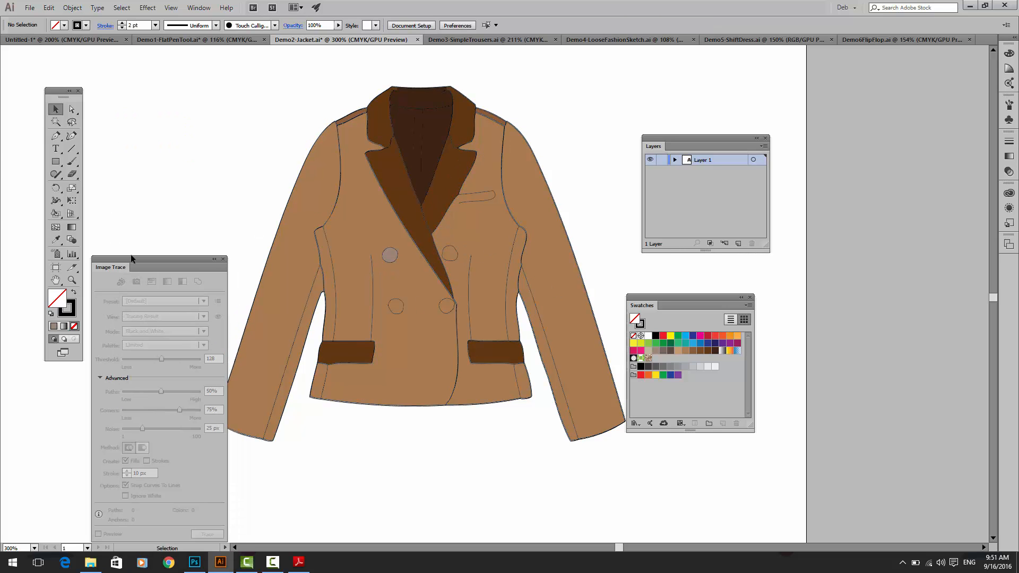
left_click(223, 259)
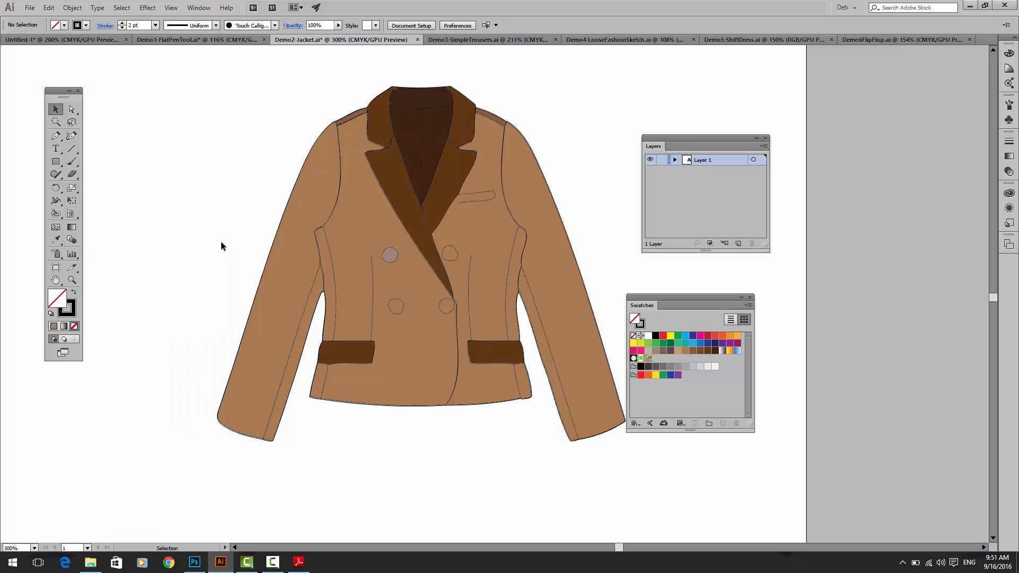
Step: Fill the whole blazer Live Paint group with the Pompadour pattern swatch
left_click(340, 236)
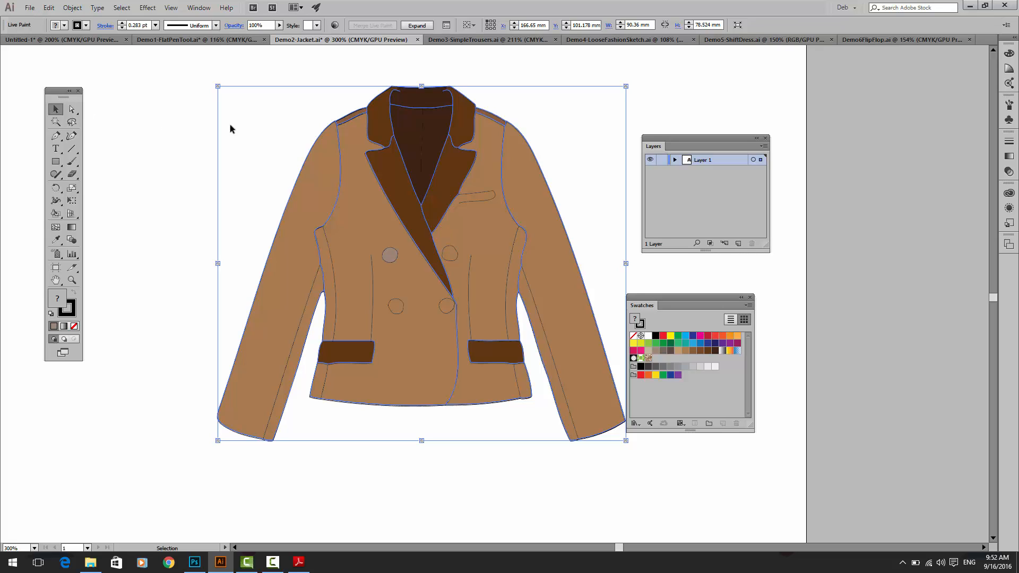
left_click(648, 359)
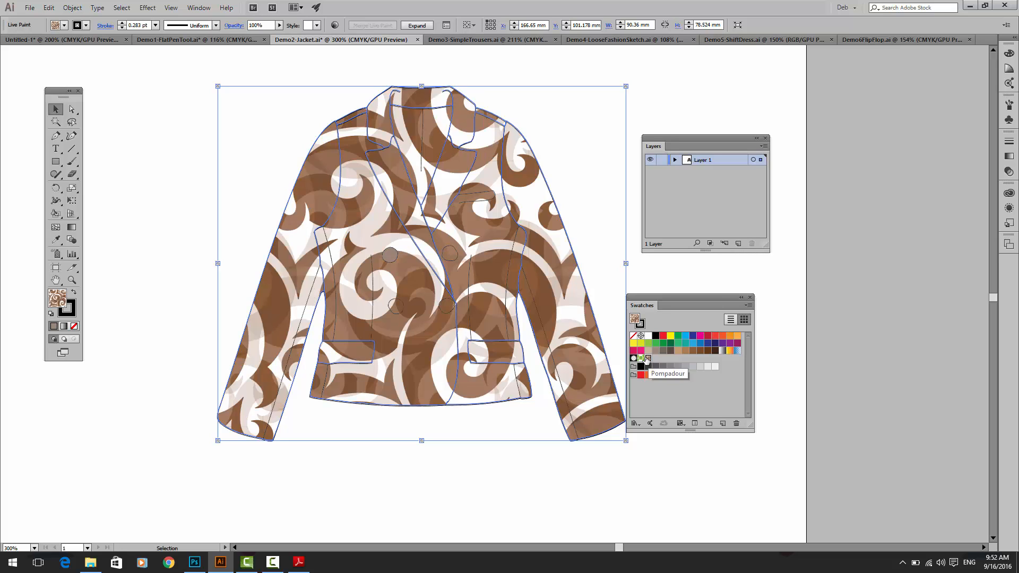
Step: Undo the Pompadour fill and place the checker-textile-pattern image as a linked file near the blazer
key("ctrl+z")
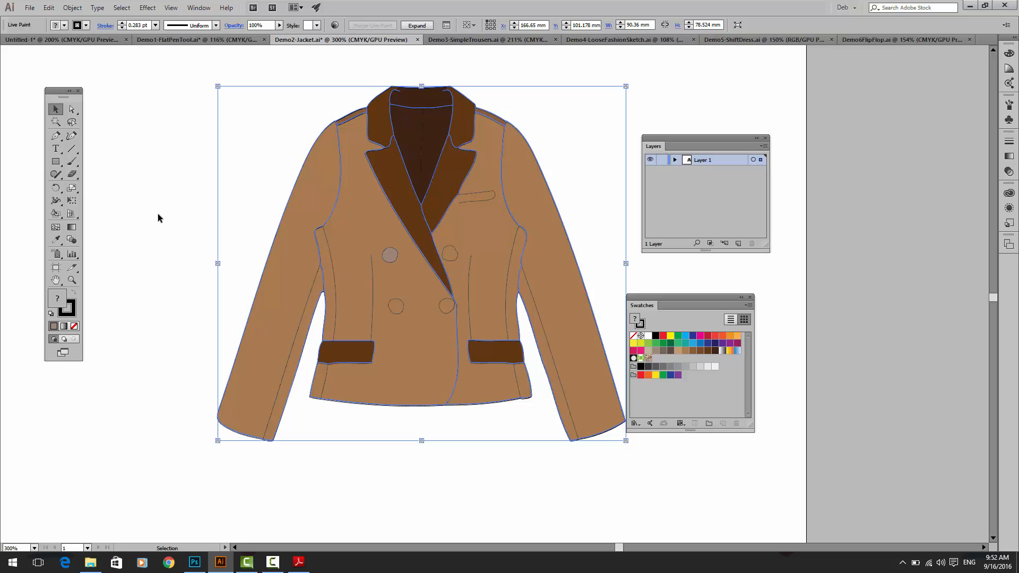
left_click(30, 7)
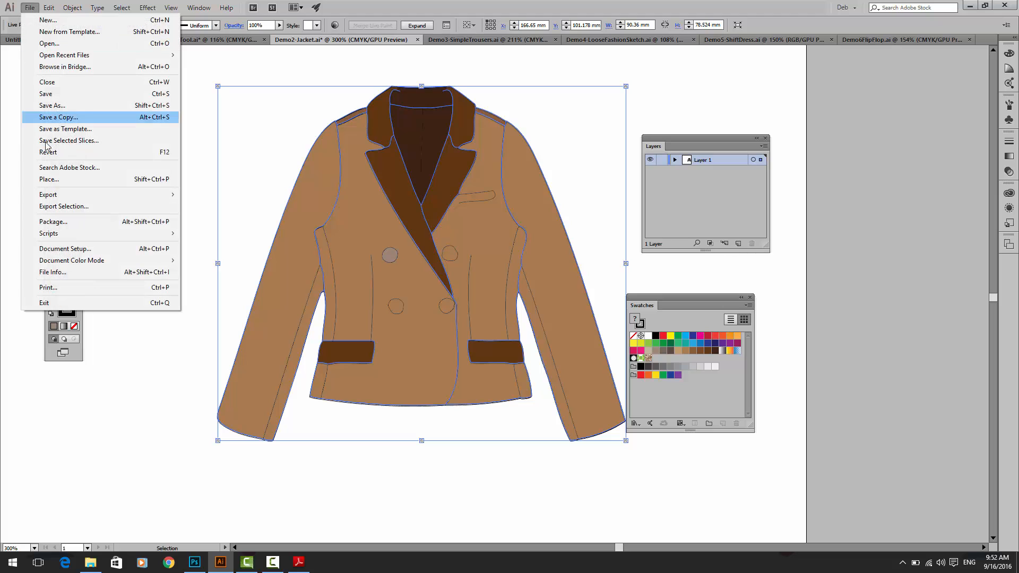
left_click(57, 181)
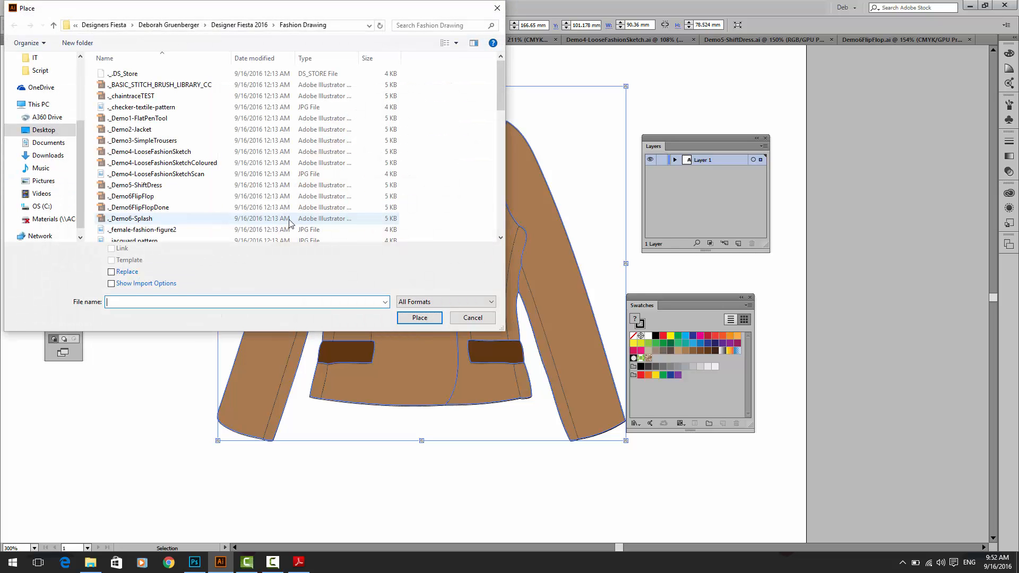
left_click_drag(501, 98, 501, 224)
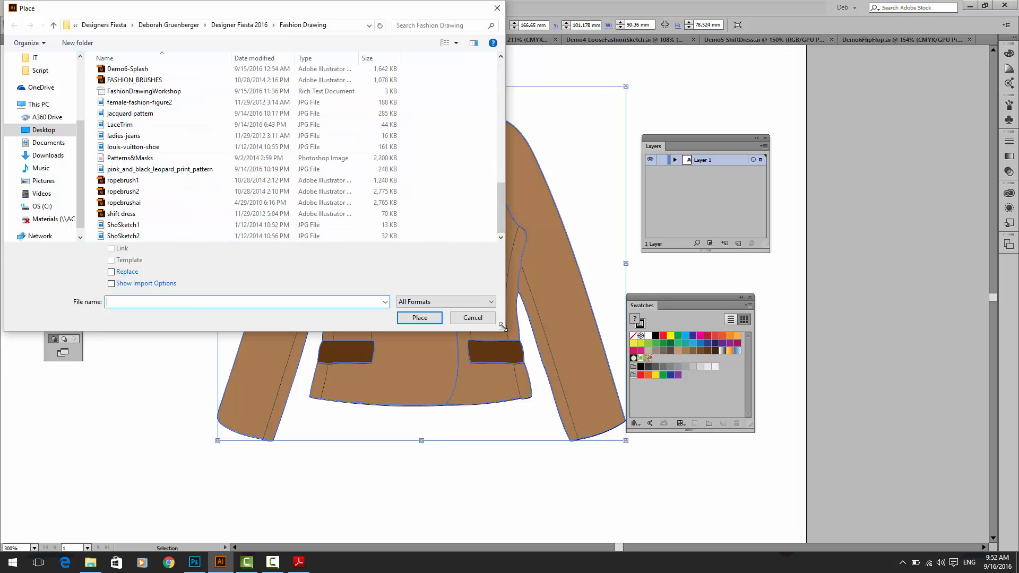
left_click_drag(500, 327, 575, 376)
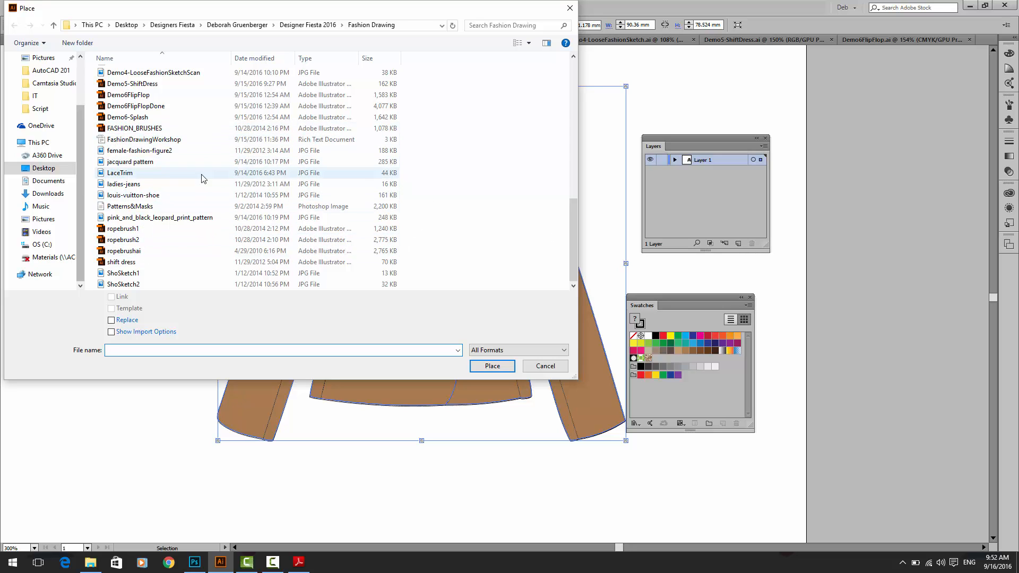
left_click_drag(572, 220, 572, 157)
left_click(128, 178)
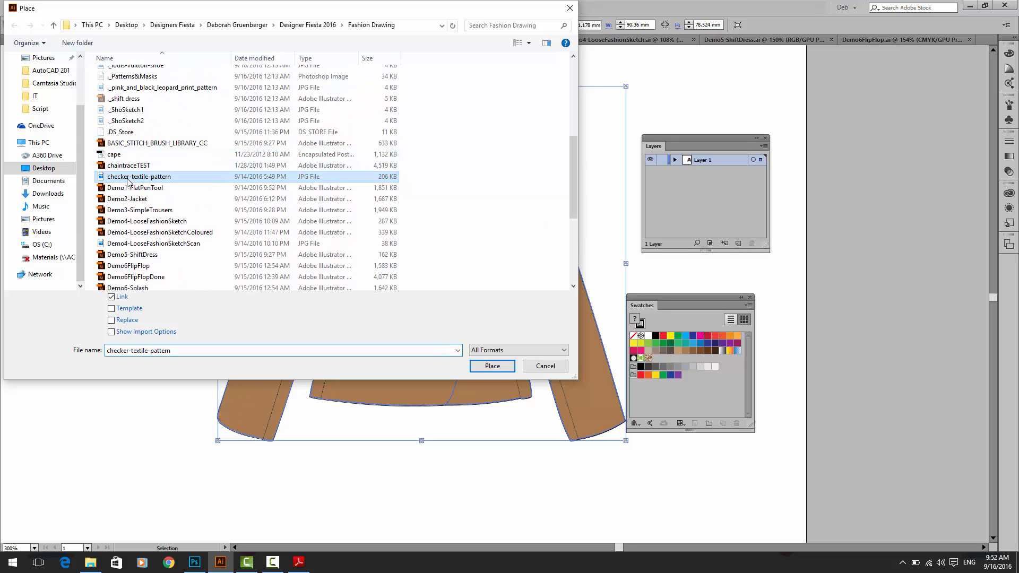
left_click(491, 367)
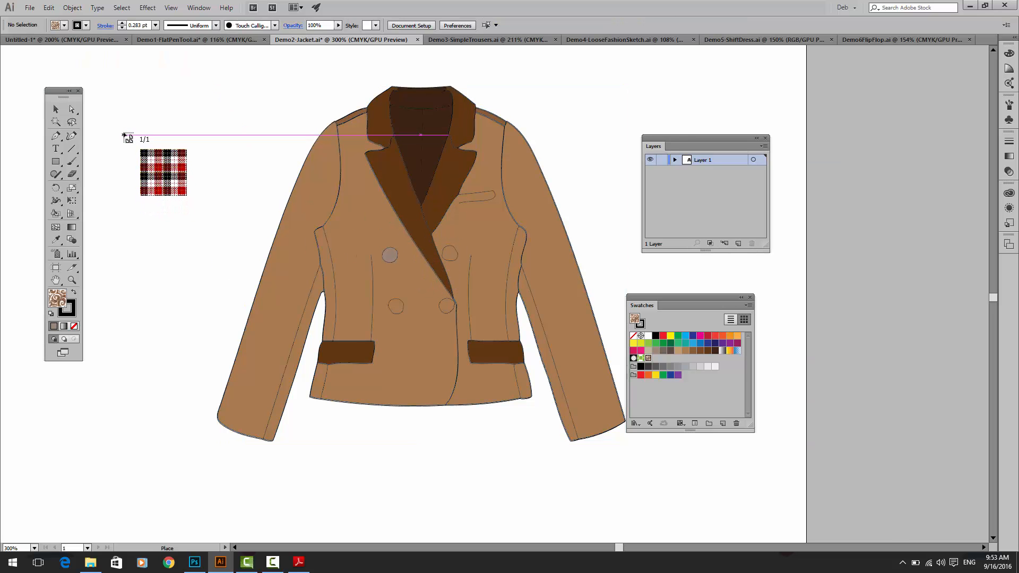
left_click(119, 130)
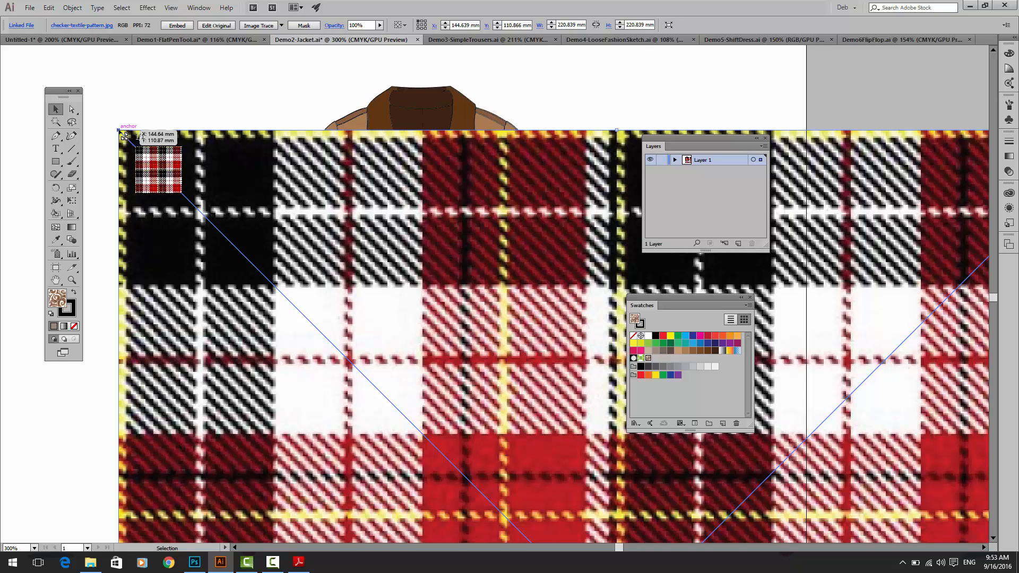
Step: Scale the placed checker image down proportionally to about 21.6 mm square and position it on the artboard left of the blazer
key("ctrl")
key("ctrl+minus")
key("ctrl+minus")
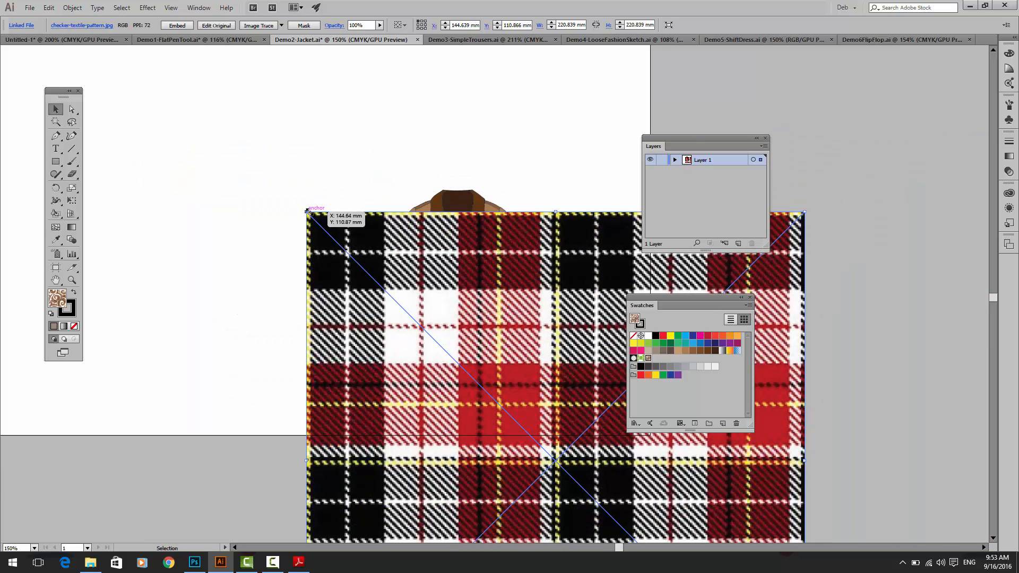
left_click_drag(306, 210, 576, 334)
key("space")
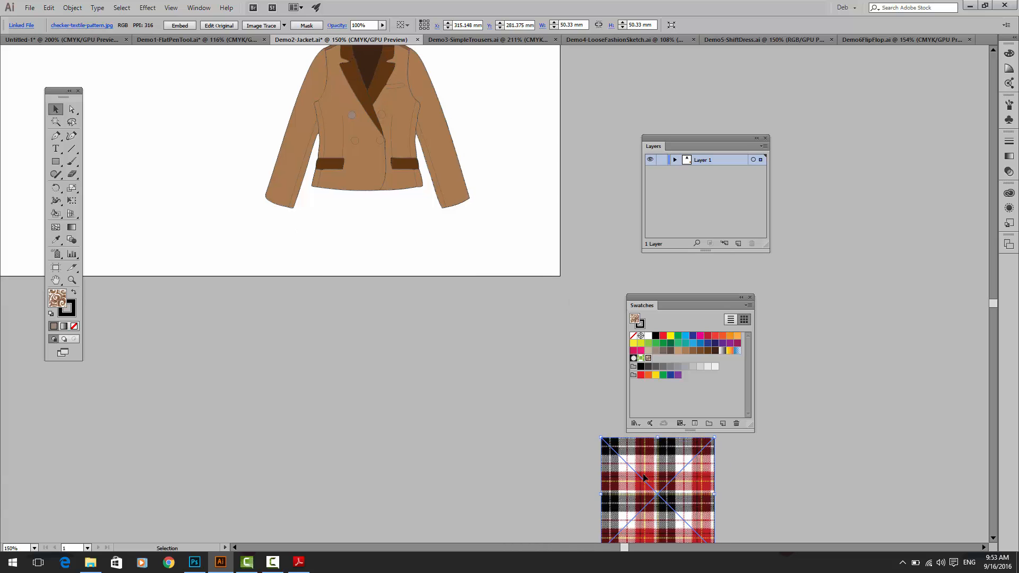
left_click_drag(643, 477, 359, 328)
key("space")
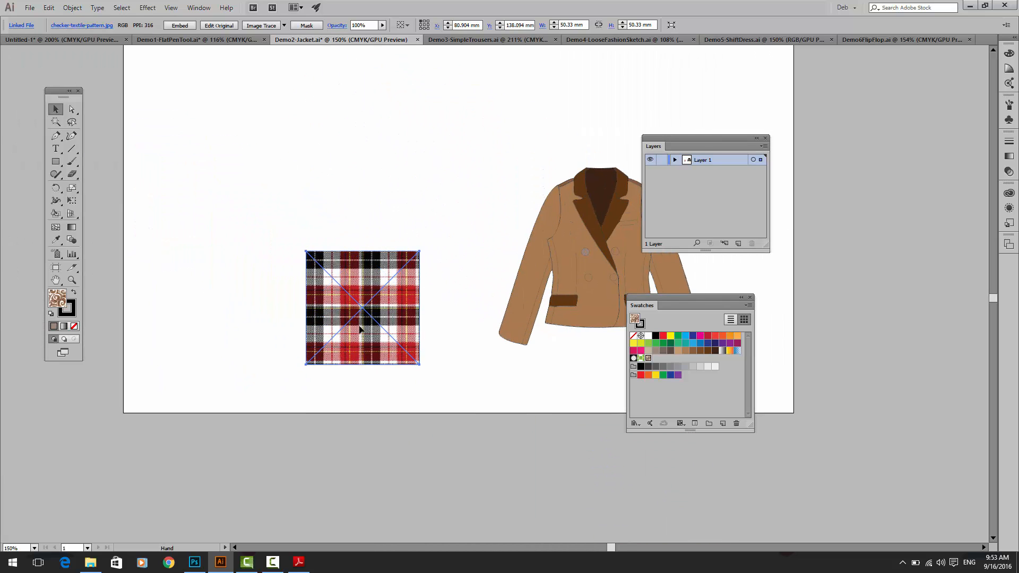
left_click_drag(303, 251, 324, 181)
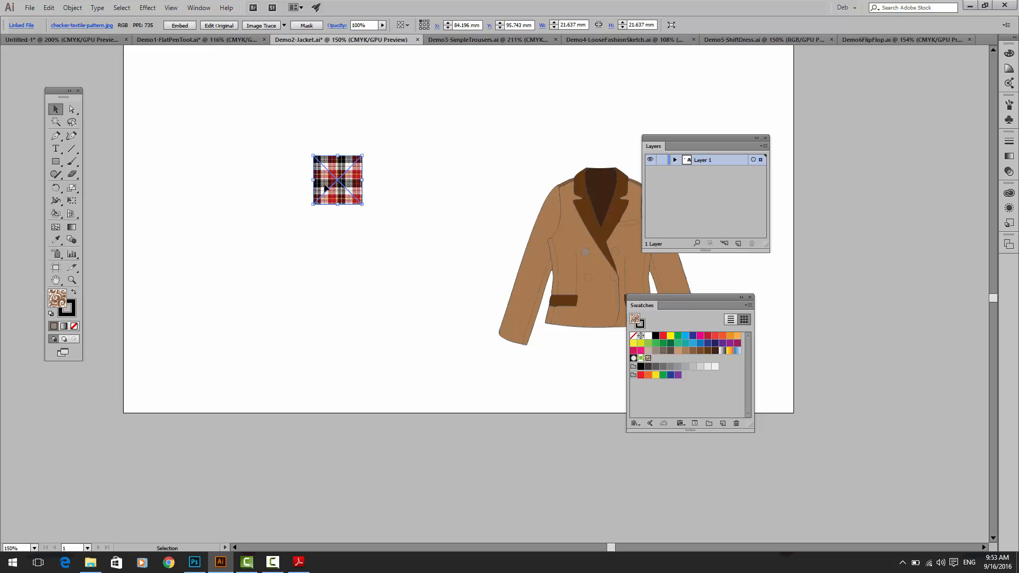
Step: Try to add the linked checker image to the swatches as a pattern
left_click_drag(321, 186, 668, 361)
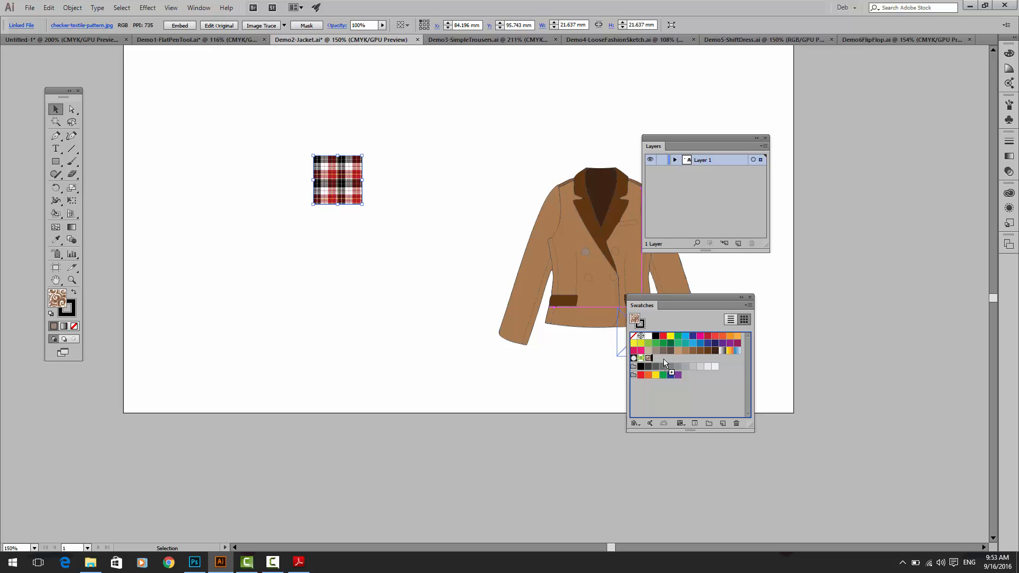
left_click_drag(663, 359, 661, 357)
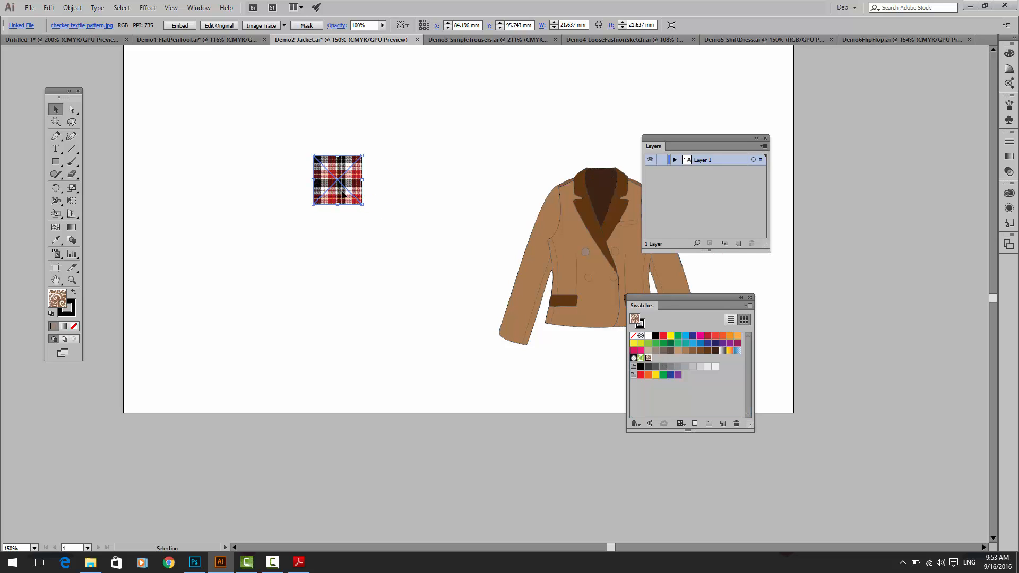
left_click_drag(343, 196, 657, 352)
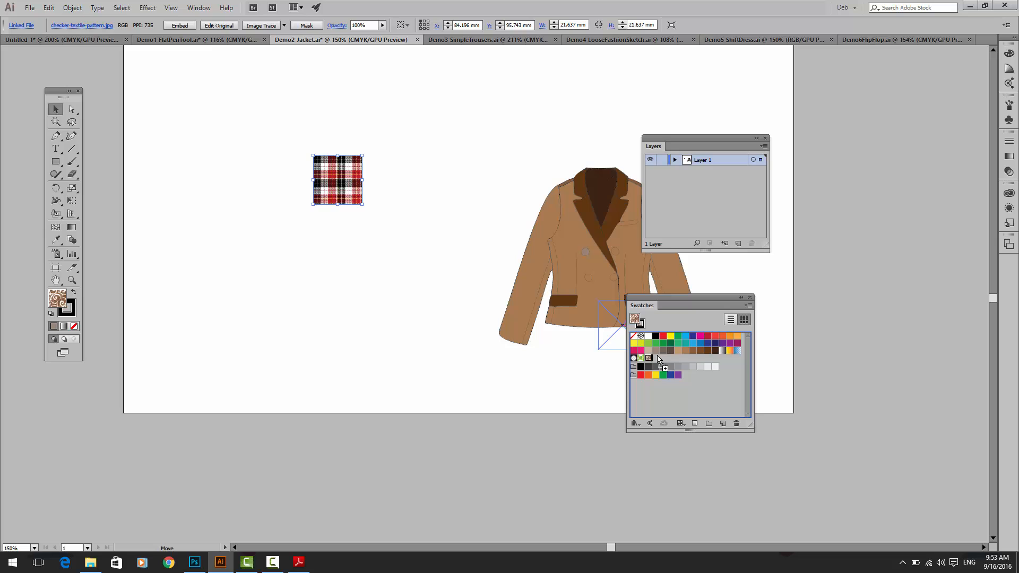
left_click_drag(656, 355, 382, 231)
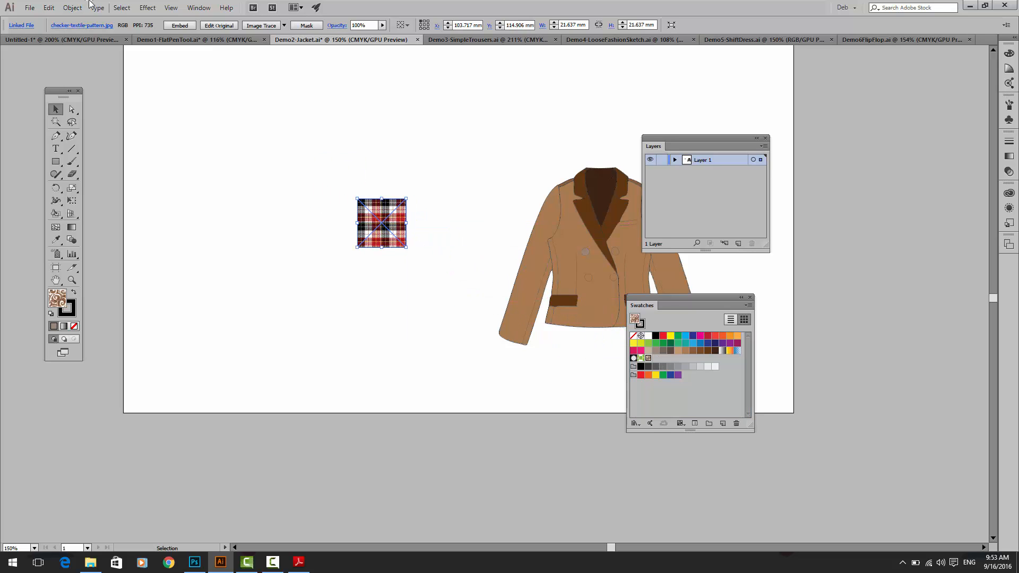
Step: Examine the Link option for the checker-textile-pattern file in the Place dialog, and leave without placing it
left_click(27, 8)
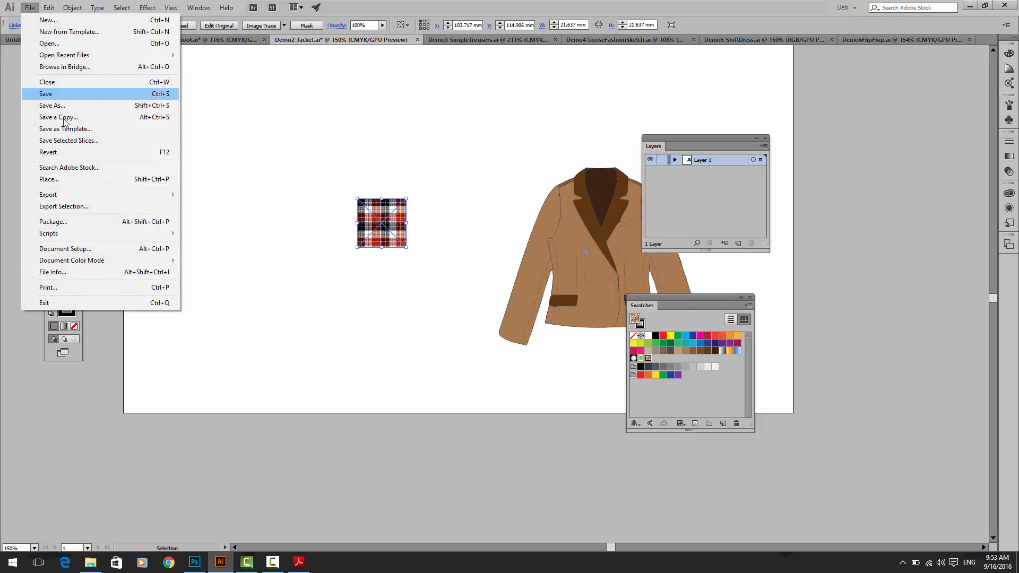
left_click(76, 181)
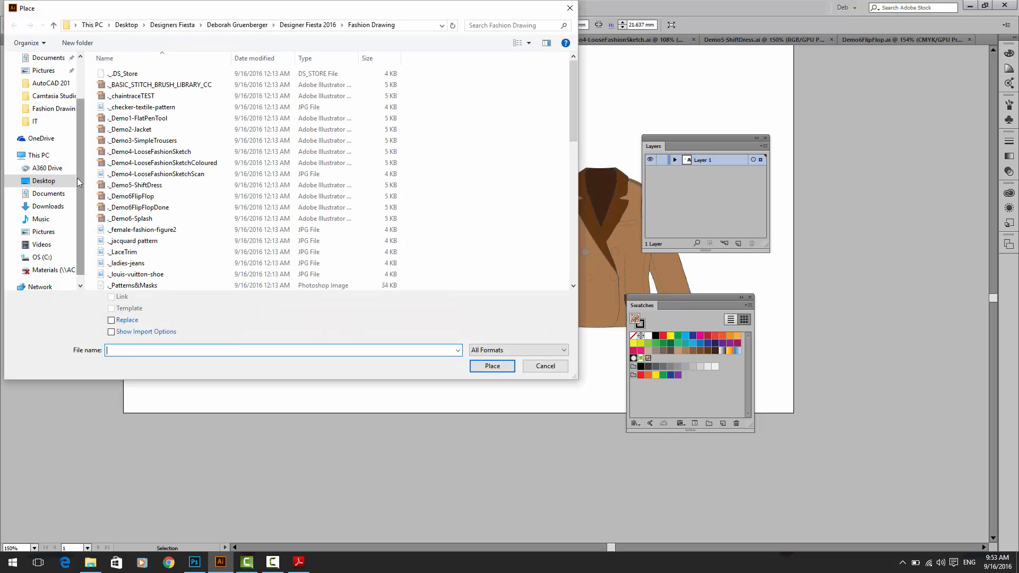
left_click_drag(567, 122, 569, 190)
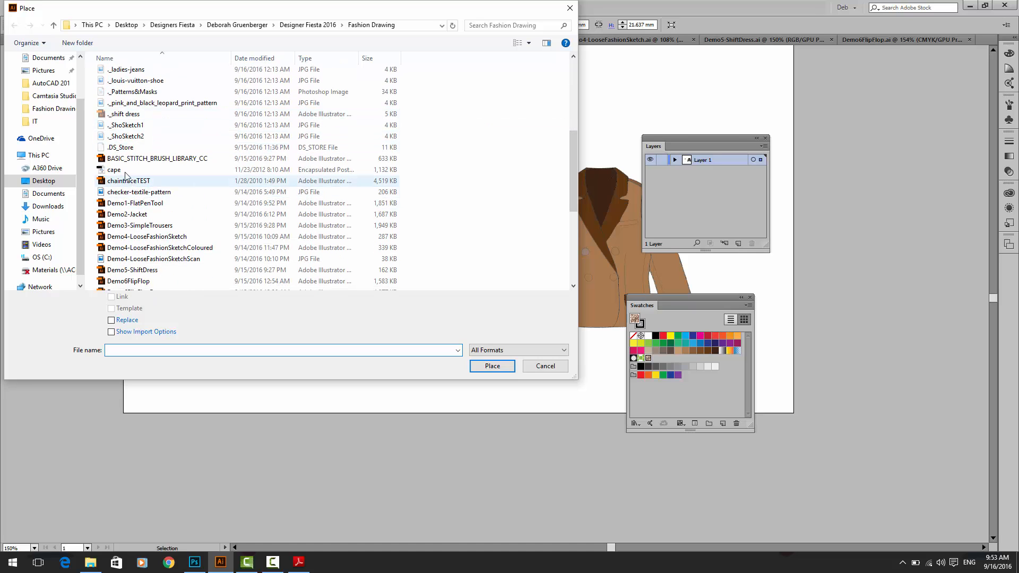
left_click(123, 192)
left_click(111, 297)
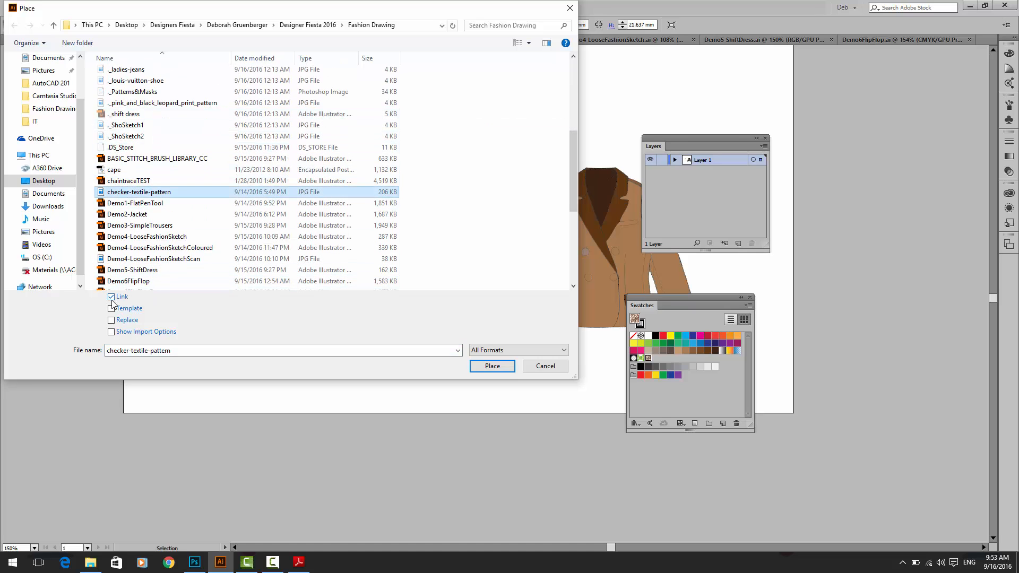
left_click(112, 298)
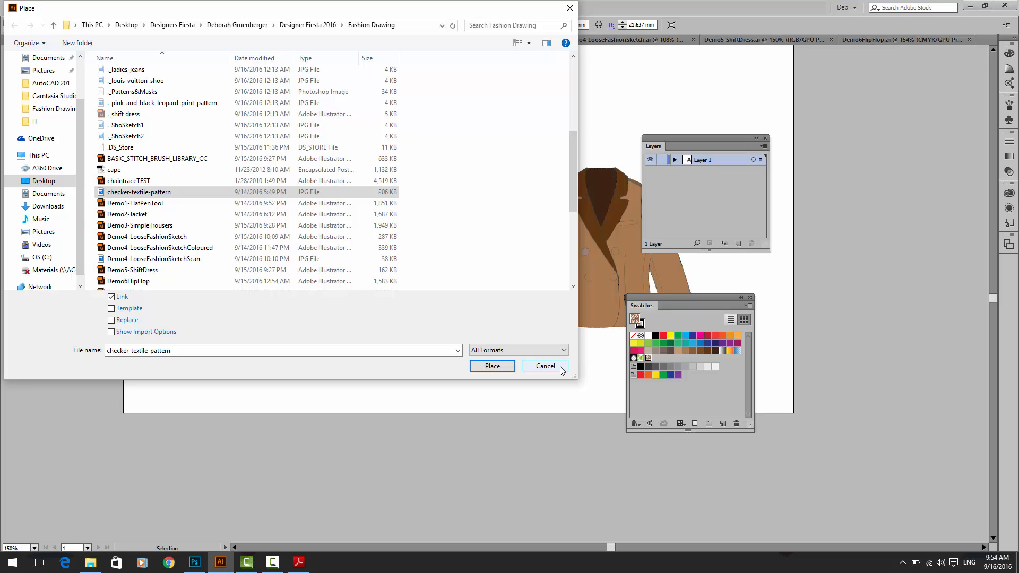
key("Return")
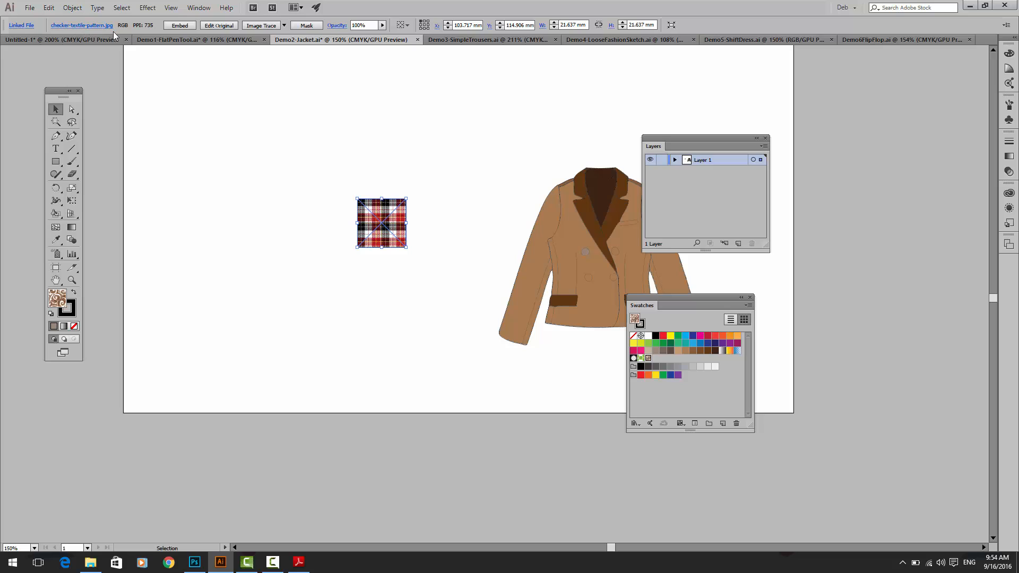
Step: Embed the linked checker image, accepting the colour conversion, and add it to the swatches as a pattern
left_click(179, 25)
left_click(181, 26)
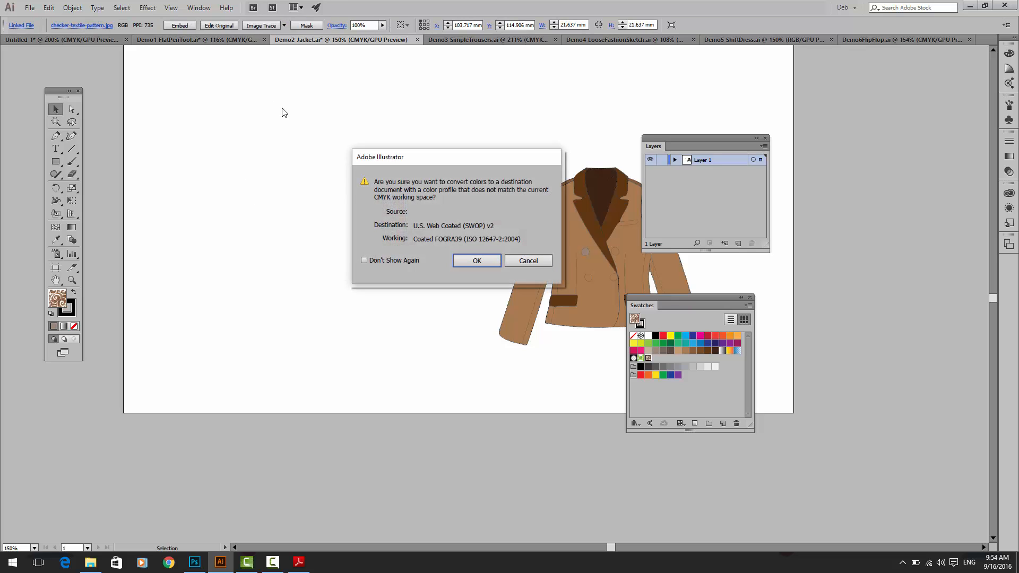
left_click(476, 260)
left_click_drag(391, 227, 654, 355)
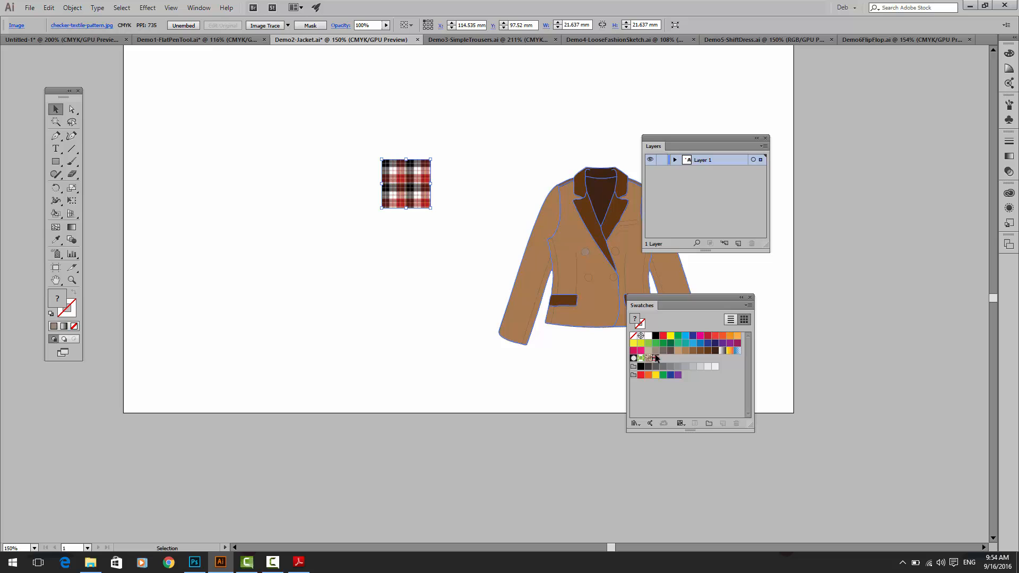
Step: Fill the blazer's Live Paint group with the checker pattern swatch, and undo back to before the swatch was added
left_click(530, 253)
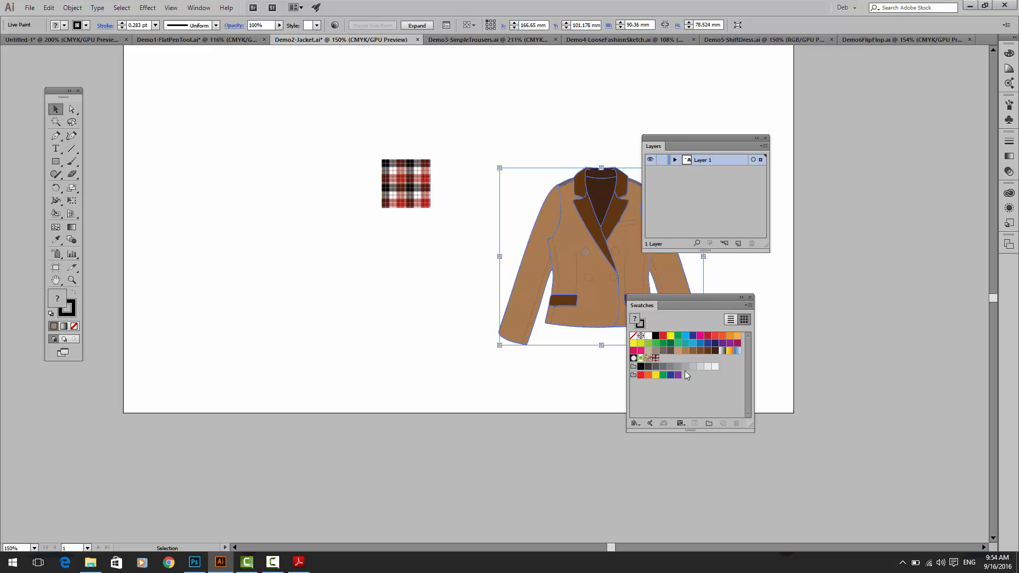
left_click(656, 358)
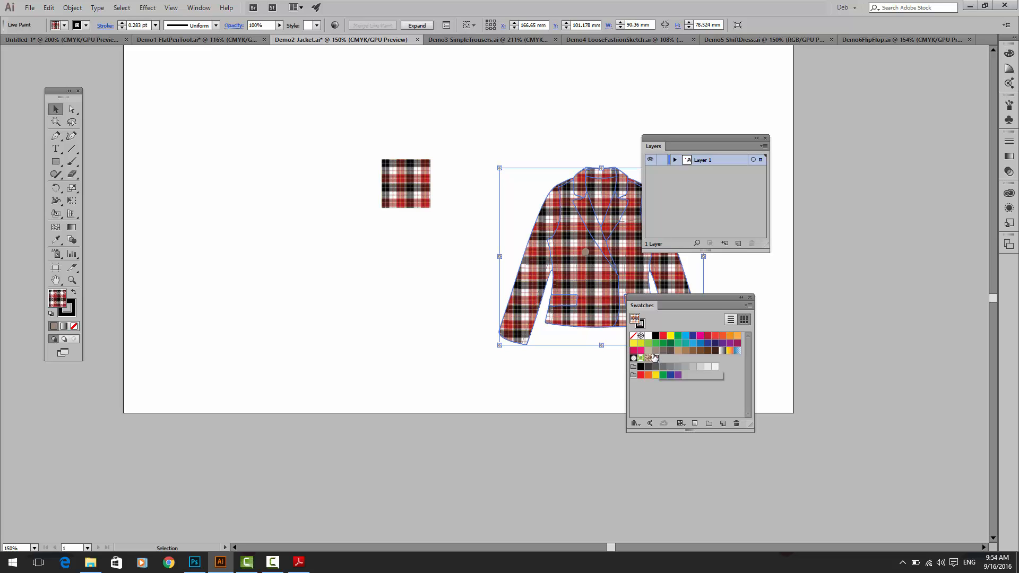
key("ctrl+z")
key("ctrl+z")
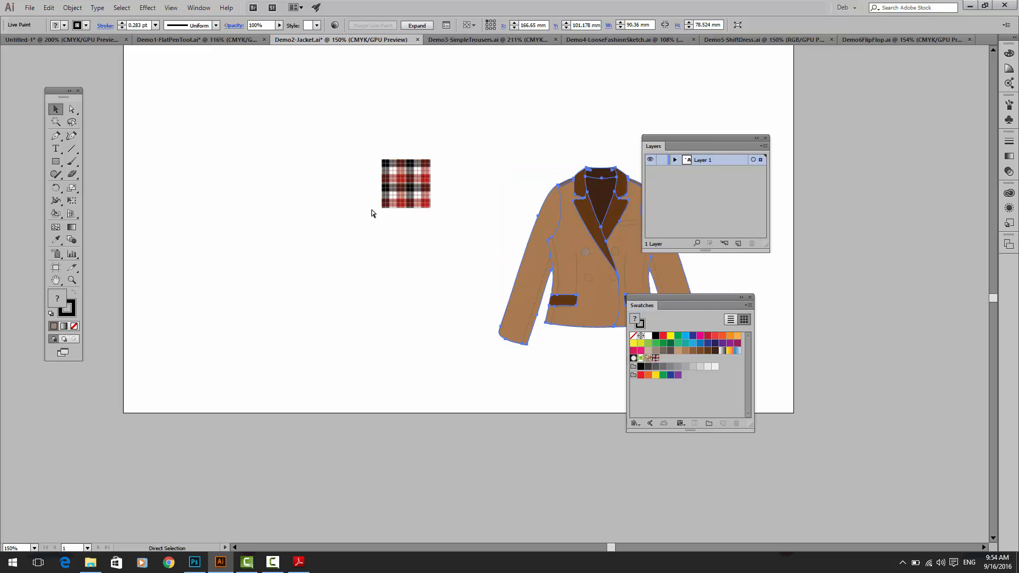
key("ctrl+z")
Step: Move the embedded checker image further left of the blazer, and undo both the move and the embedding
left_click_drag(396, 201, 296, 179)
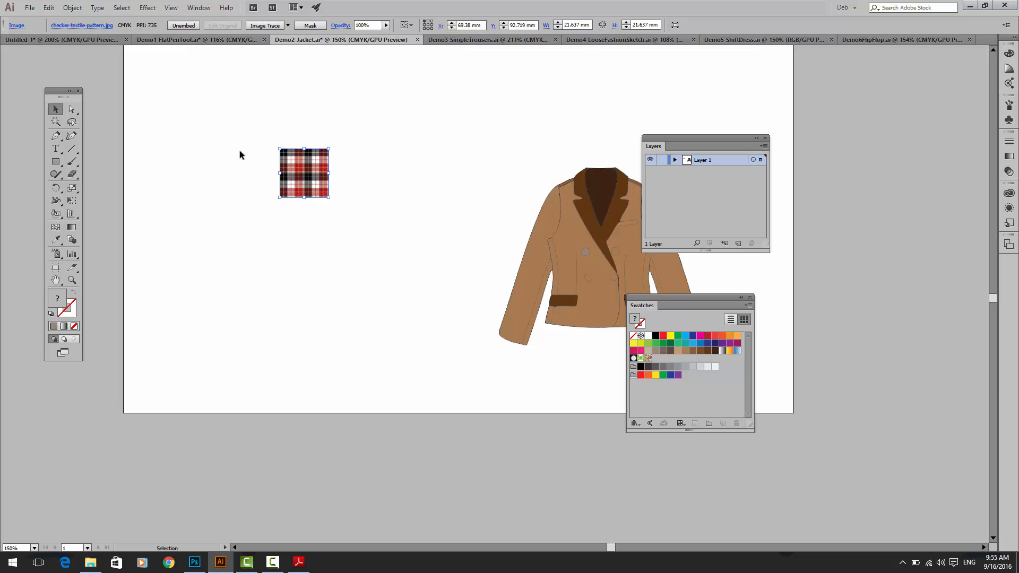
left_click(254, 155)
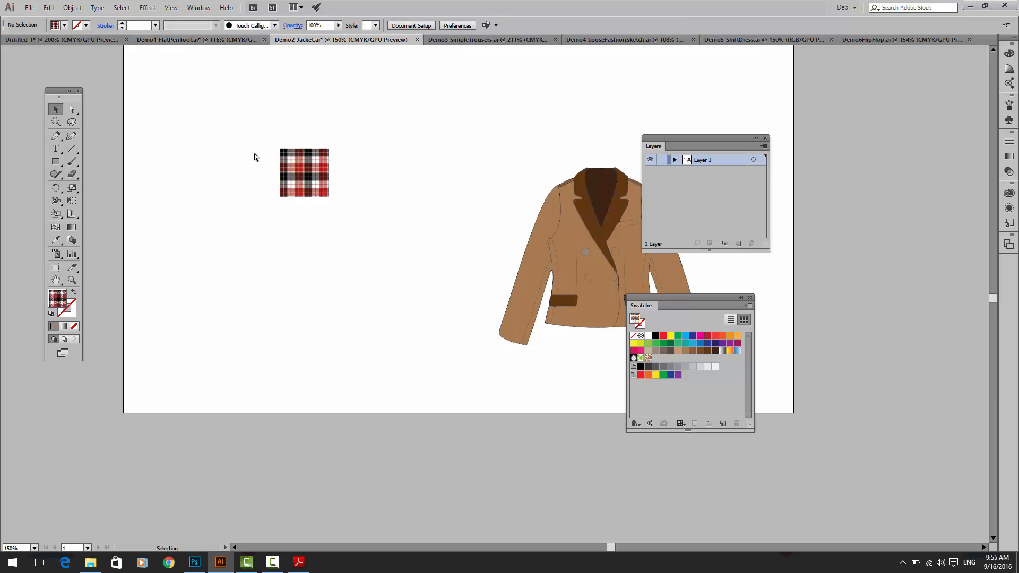
left_click(293, 165)
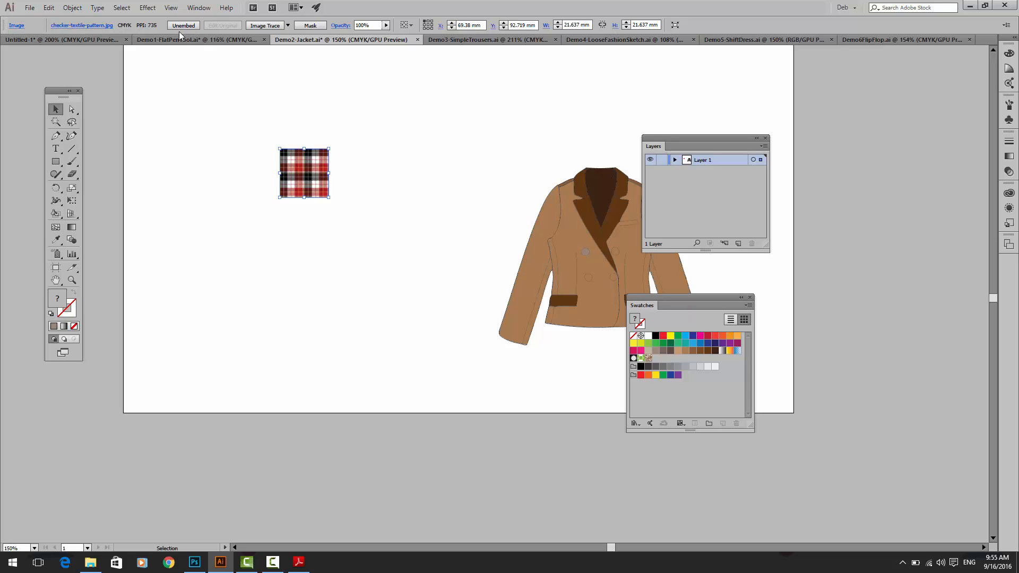
key("ctrl+z")
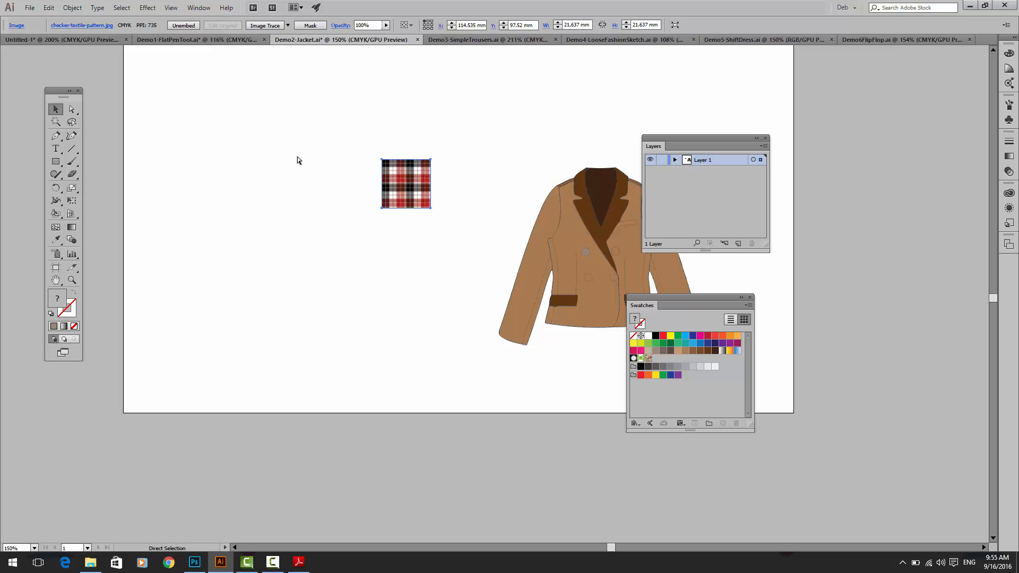
key("ctrl+z")
key("ctrl+z")
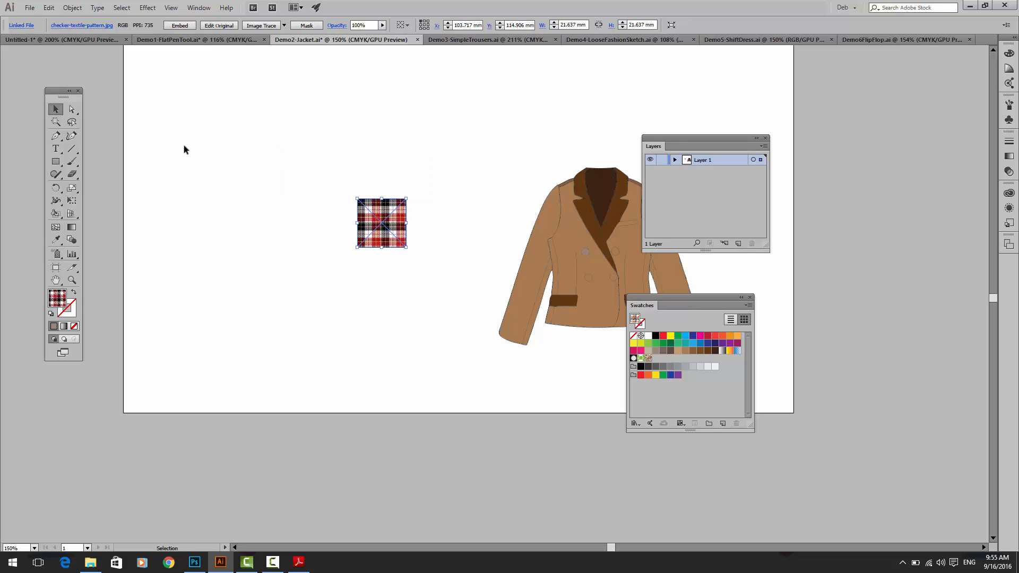
Step: Embed the checker image again with the colour conversion accepted, and create a pattern swatch from it
left_click(177, 26)
left_click(471, 260)
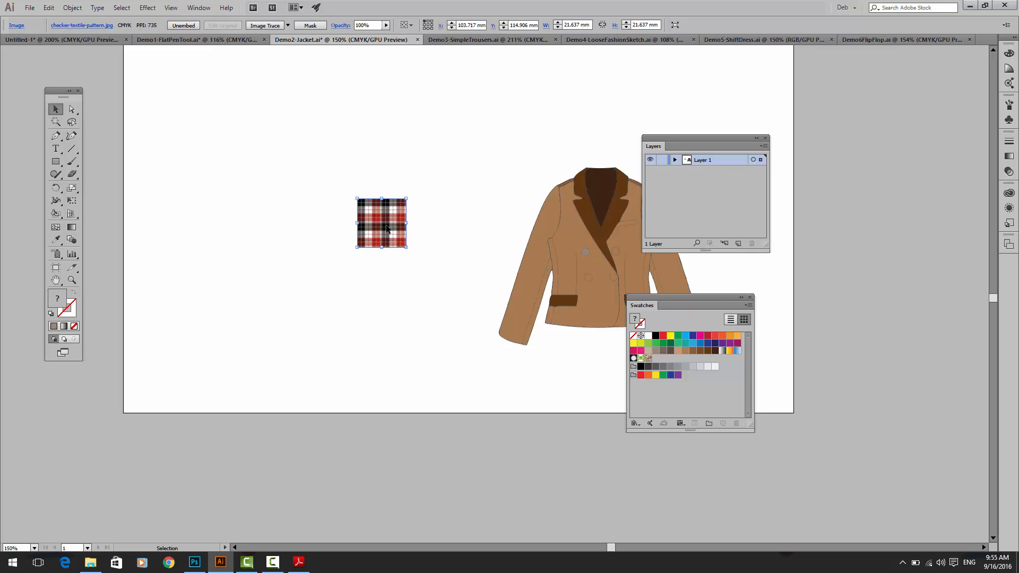
left_click_drag(386, 228, 662, 359)
Step: Move the coloured Live Paint blazer off its detail lines to the artboard's left half, with the checker image above its right shoulder
left_click(593, 240)
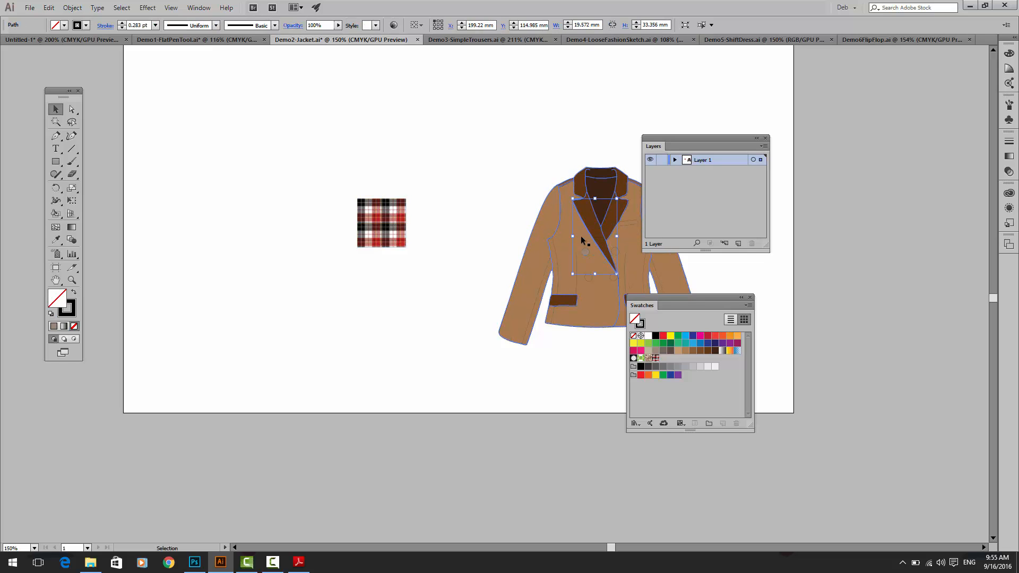
mouse_move(561, 233)
left_mouse_down()
mouse_move(398, 137)
mouse_move(198, 101)
mouse_move(202, 129)
left_mouse_up()
left_click_drag(380, 221, 413, 148)
mouse_move(216, 157)
left_mouse_down()
mouse_move(275, 312)
mouse_move(298, 295)
left_mouse_up()
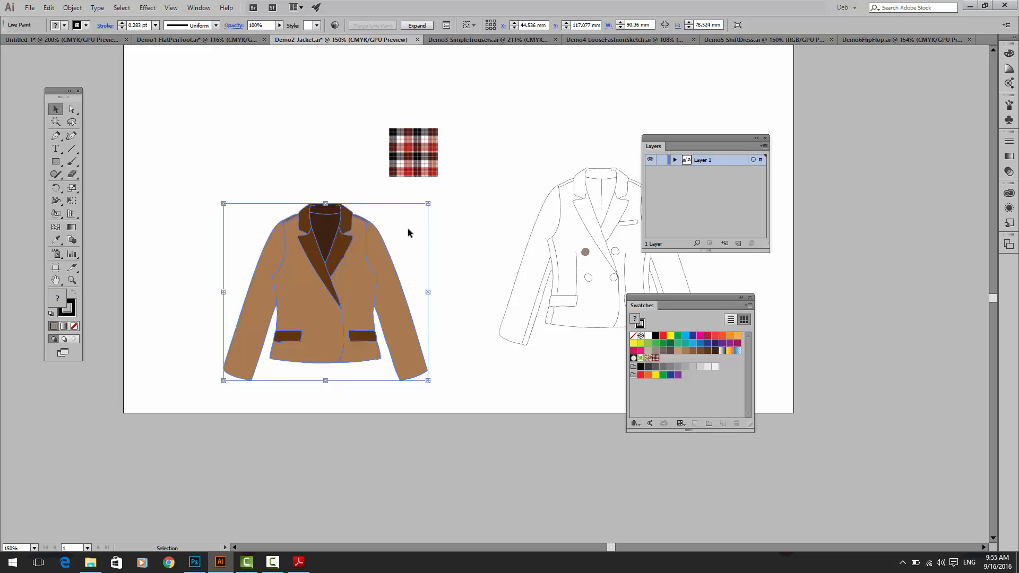
Step: Fill both front body panels and both sleeves of the coloured blazer with the checker pattern swatch using Live Paint Bucket
left_click(612, 260)
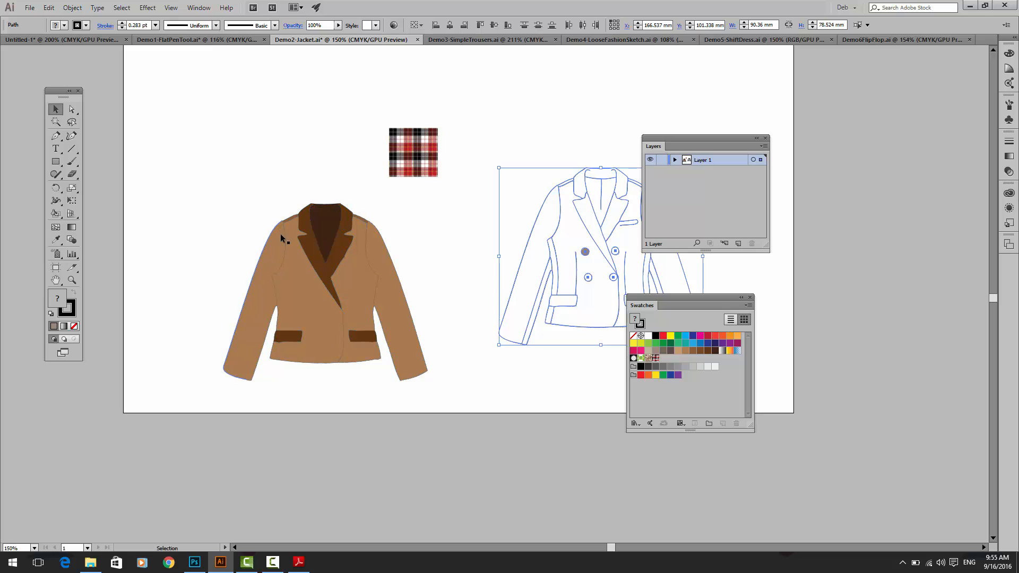
left_click(354, 232)
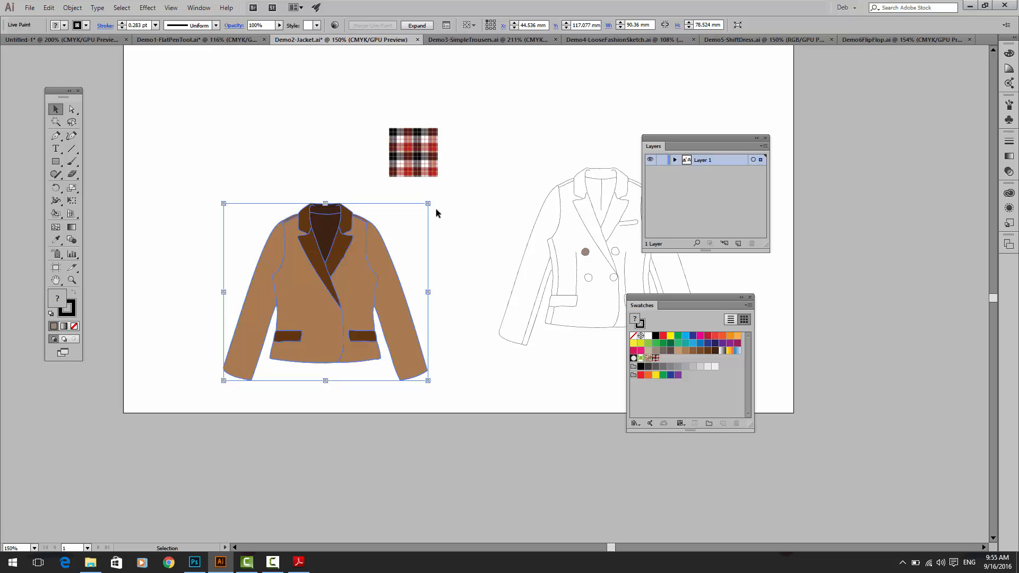
left_click(56, 214)
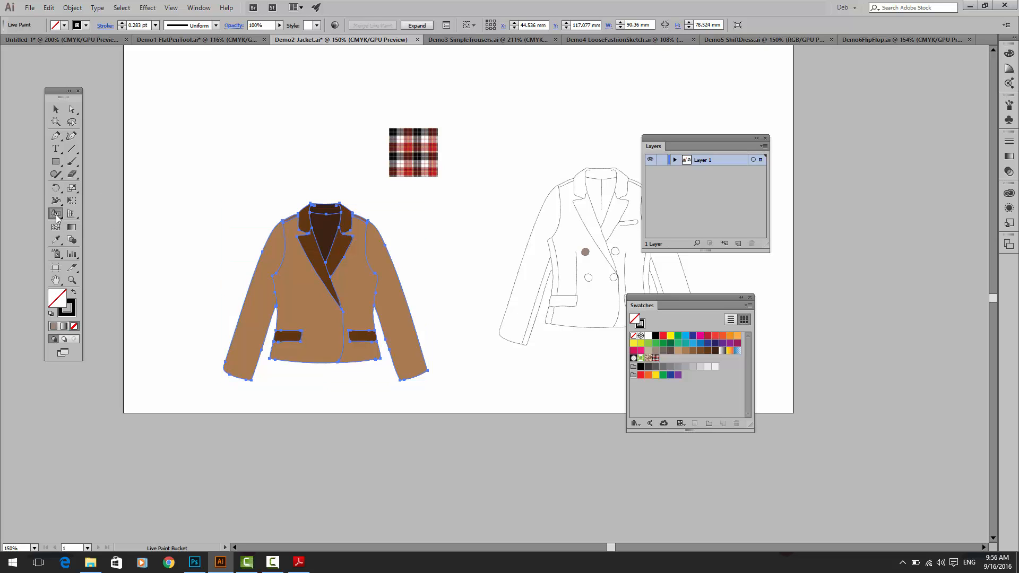
left_click(656, 359)
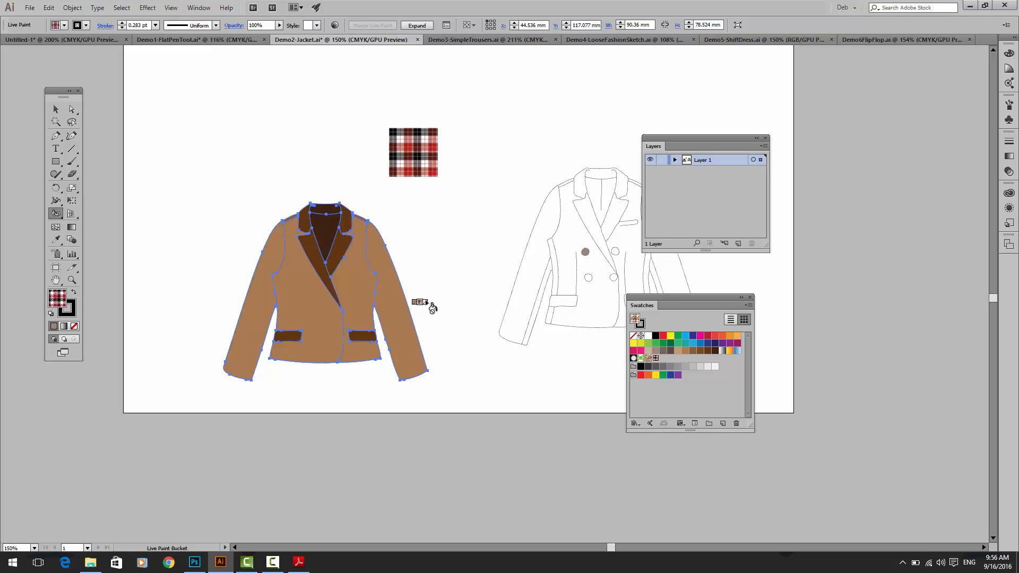
left_click(362, 292)
left_click(307, 293)
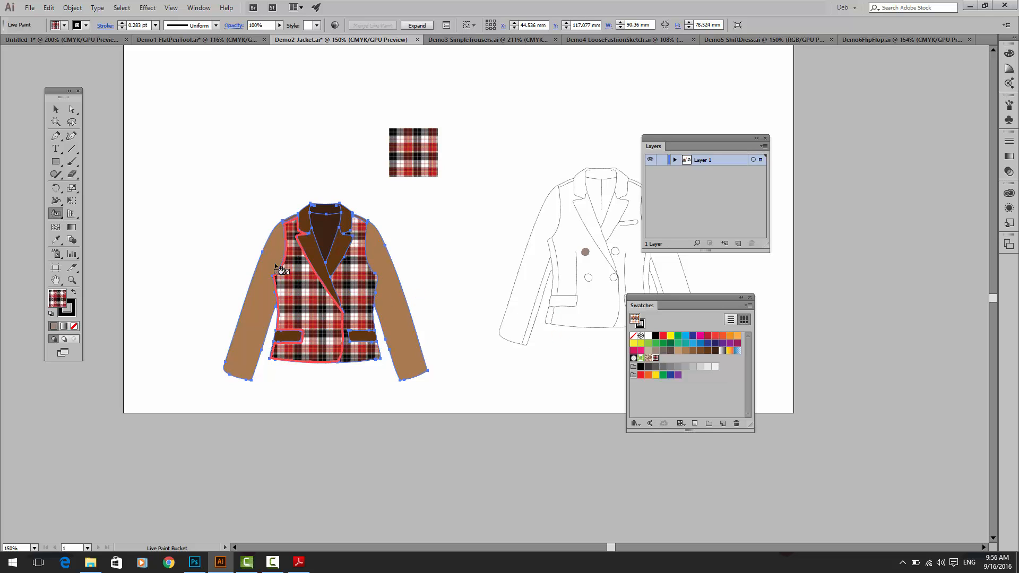
left_click(266, 260)
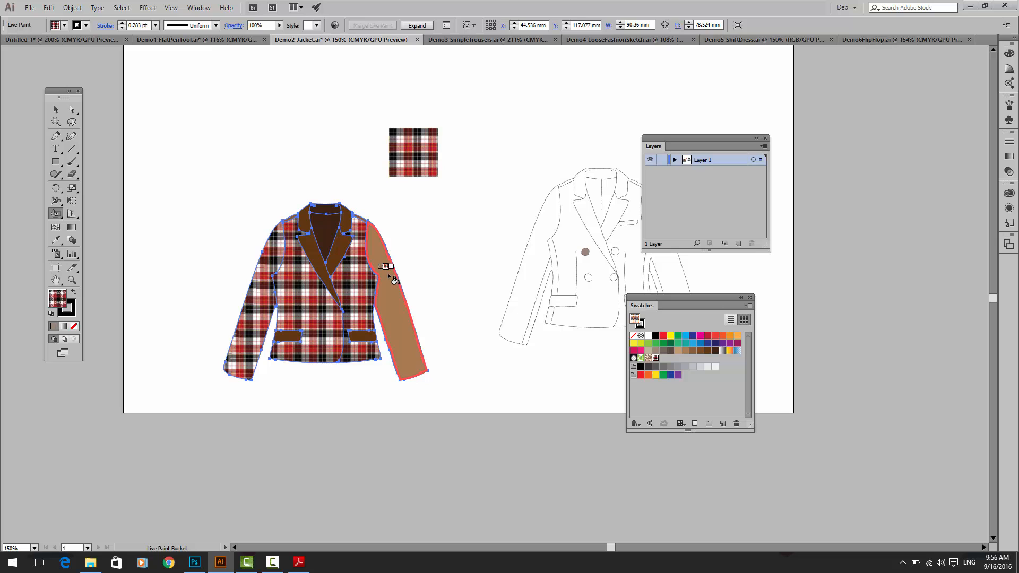
left_click(392, 275)
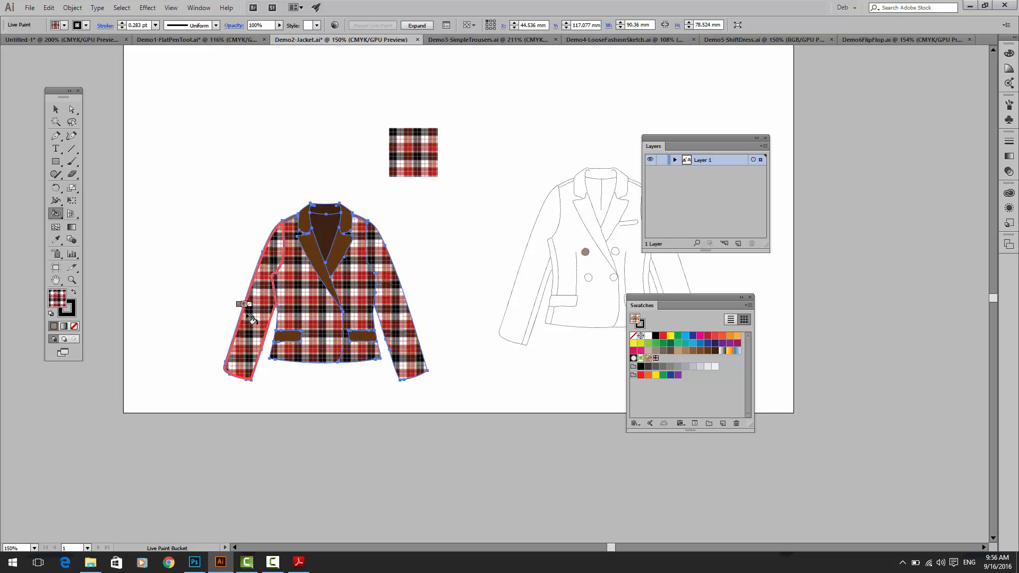
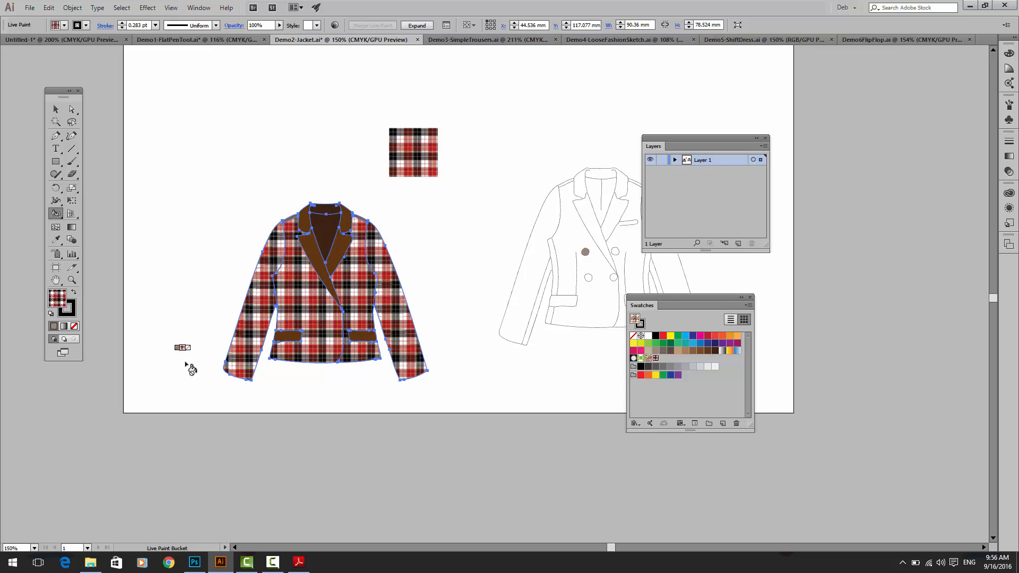
Step: Try rotating the whole checker blazer clockwise to see how the pattern turns with it, and undo the rotation
left_click(55, 109)
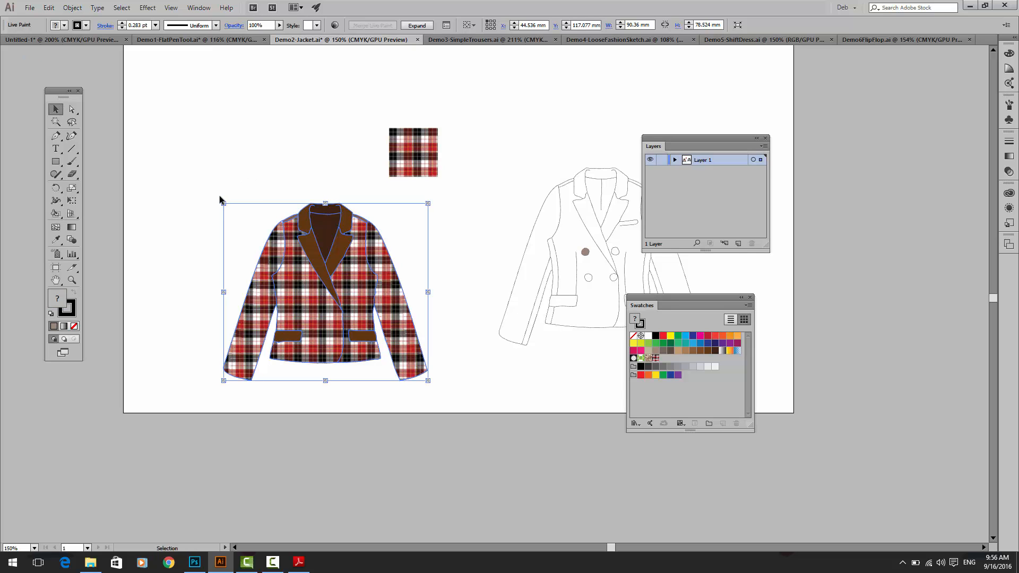
left_click_drag(218, 198, 323, 132)
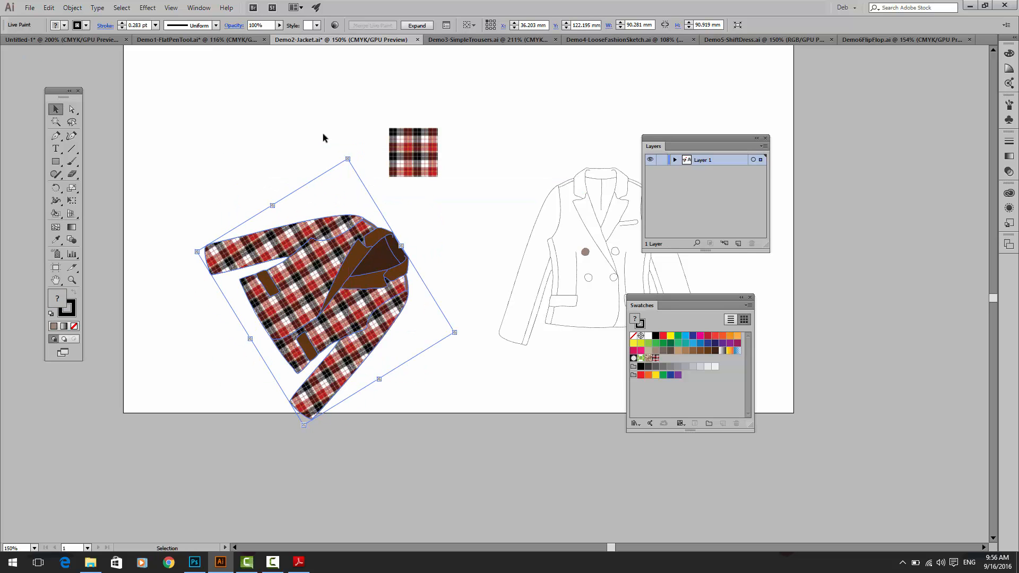
key("ctrl")
key("ctrl+z")
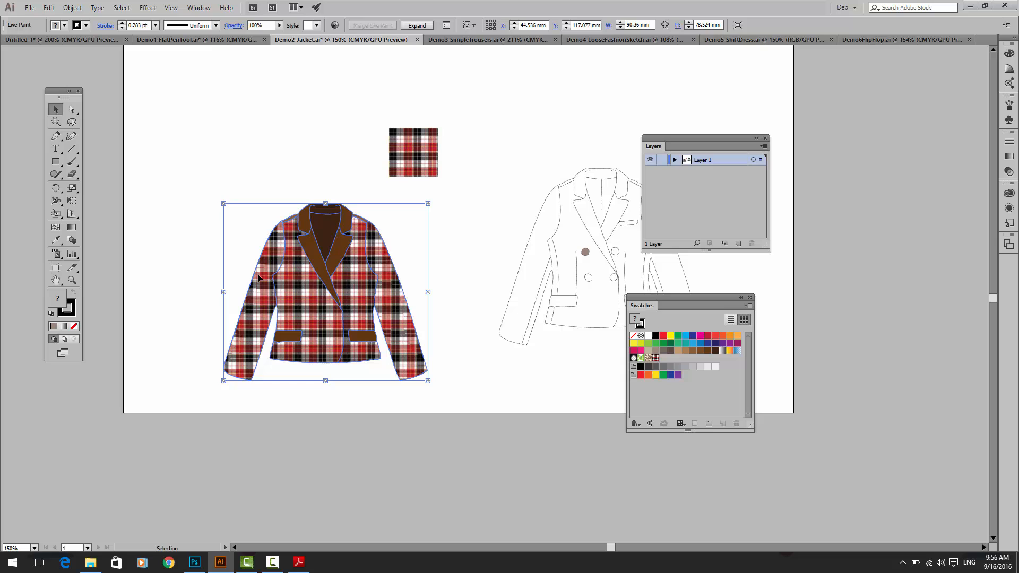
Step: Fill the blazer's inner neck opening between the lapels with the checker pattern swatch using Live Paint Bucket
left_click(58, 212)
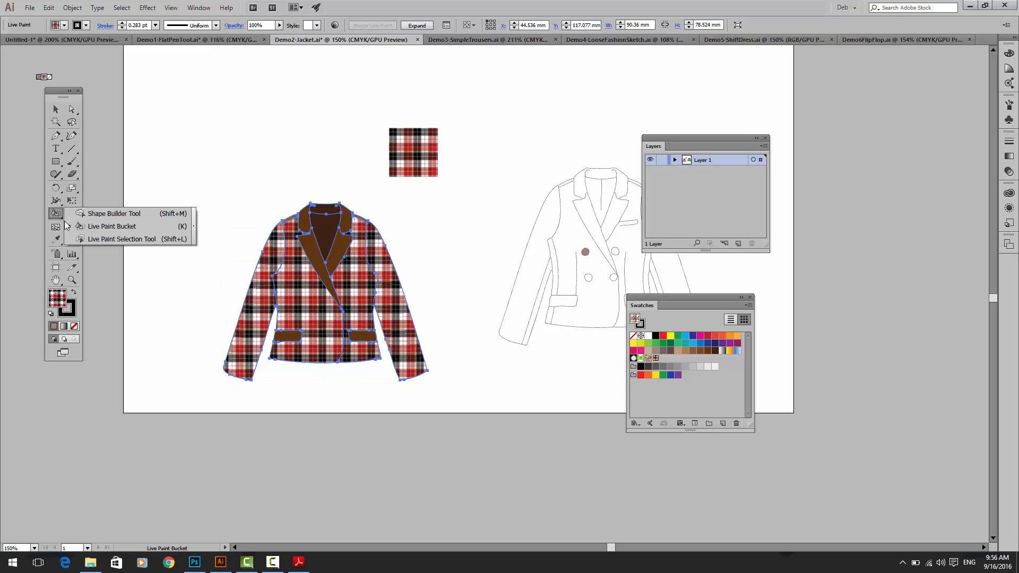
left_click(109, 226)
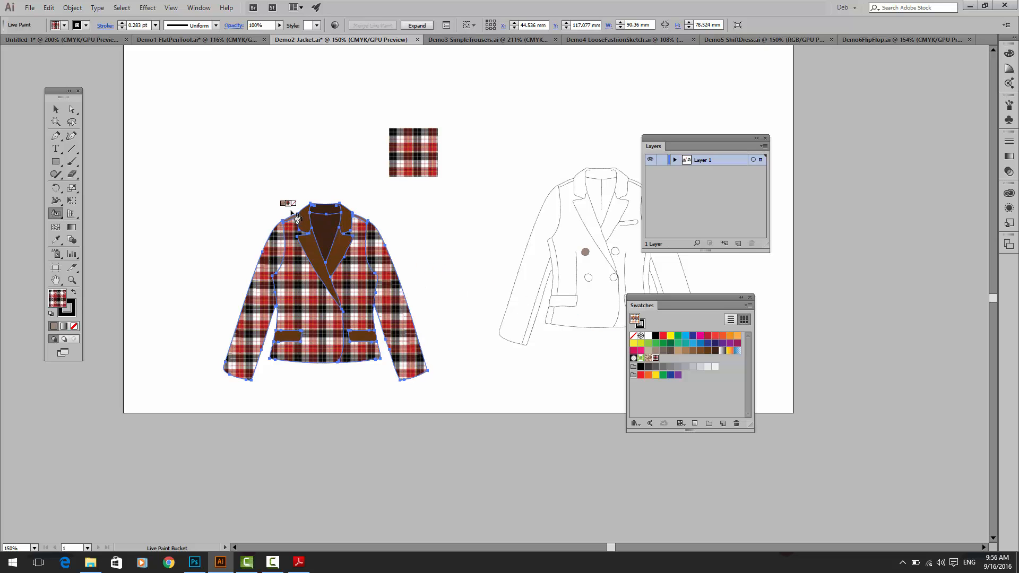
left_click(325, 222)
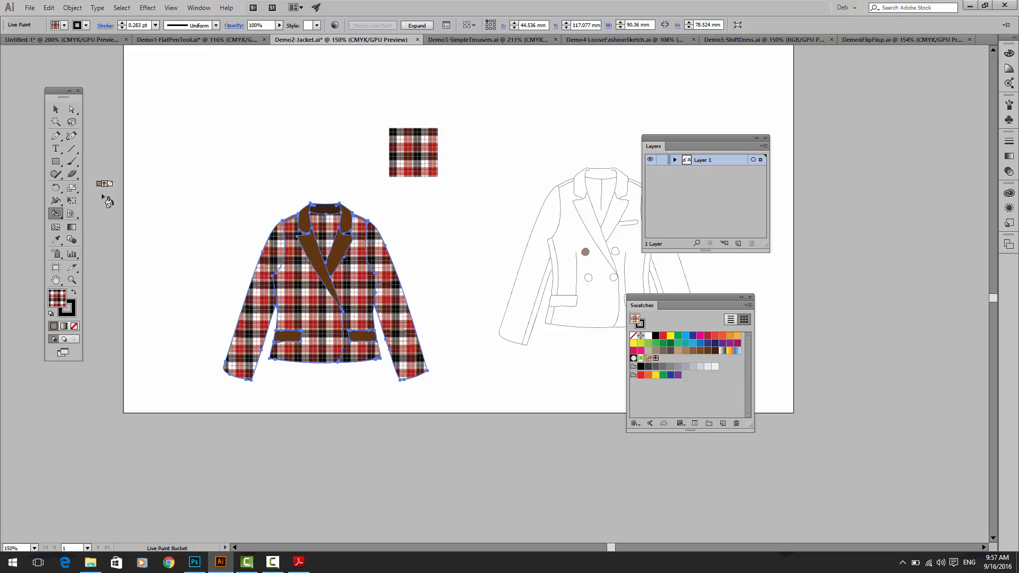
Step: Expand the Live Paint blazer into ordinary grouped artwork
left_click(56, 109)
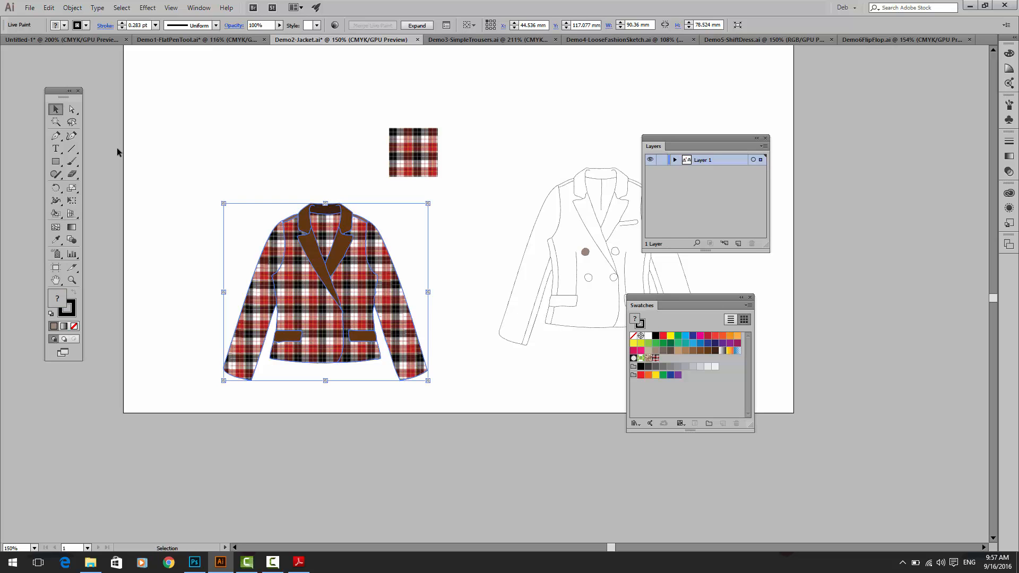
left_click(81, 9)
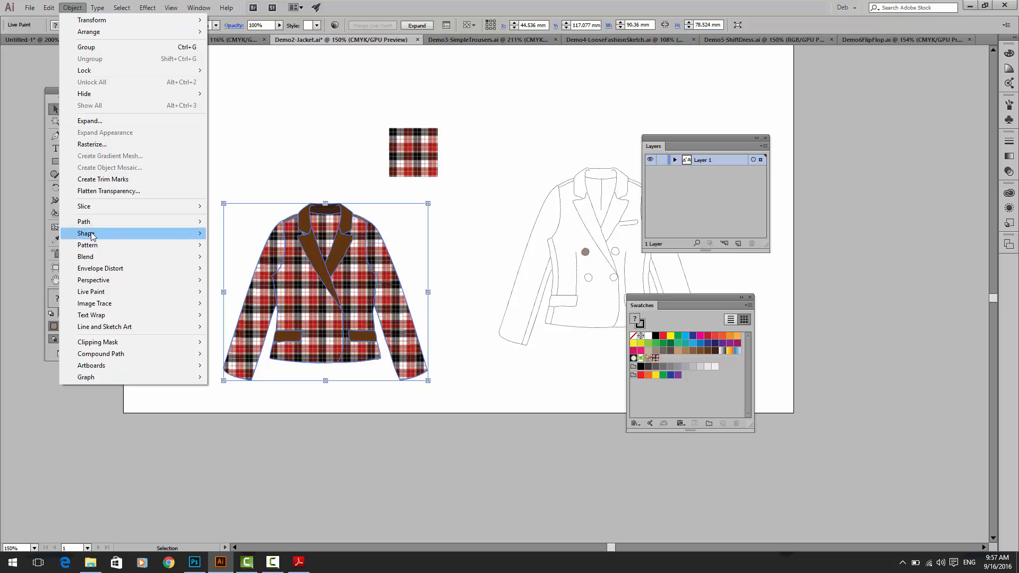
mouse_move(94, 305)
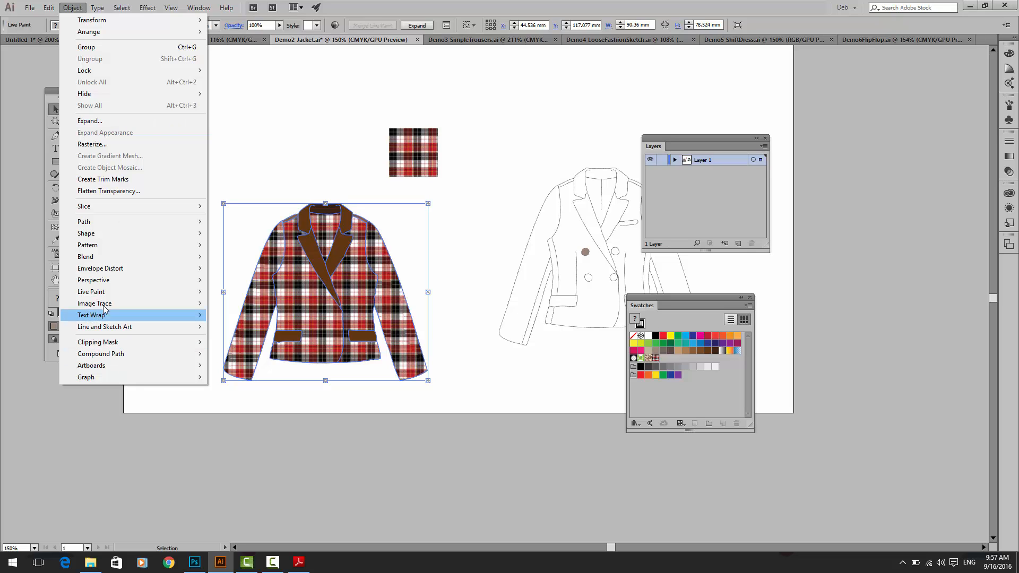
mouse_move(133, 298)
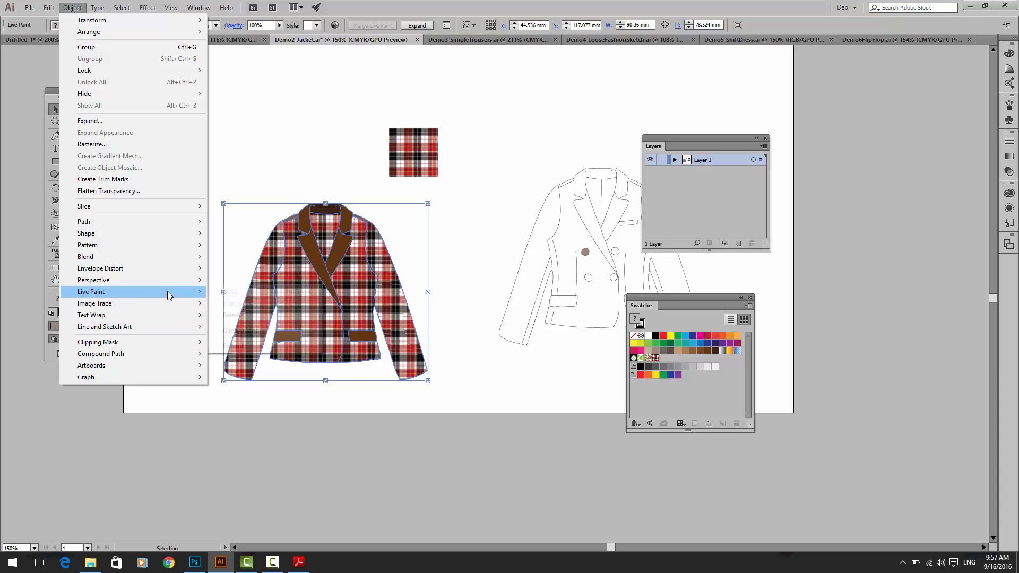
mouse_move(168, 292)
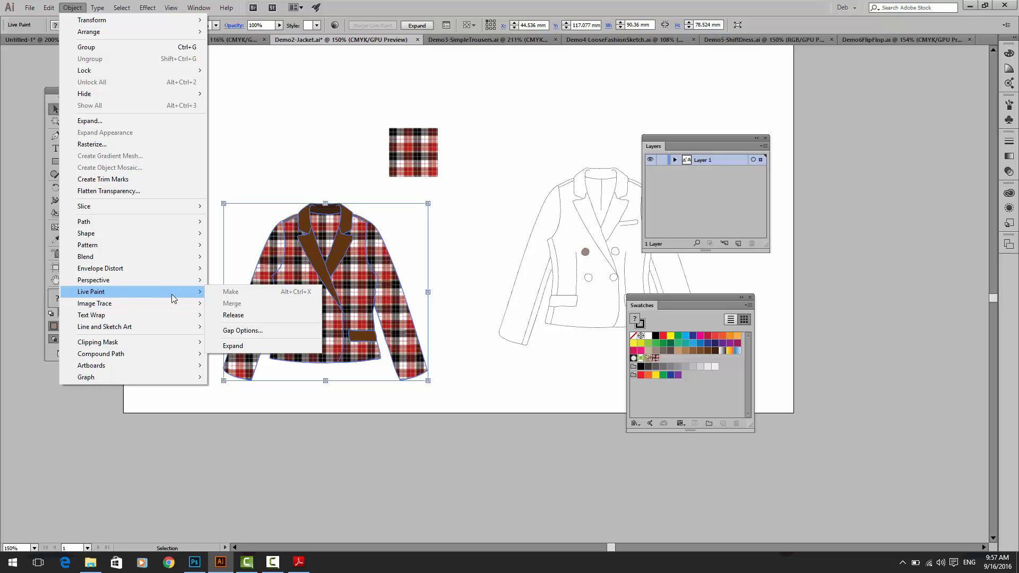
left_click(268, 346)
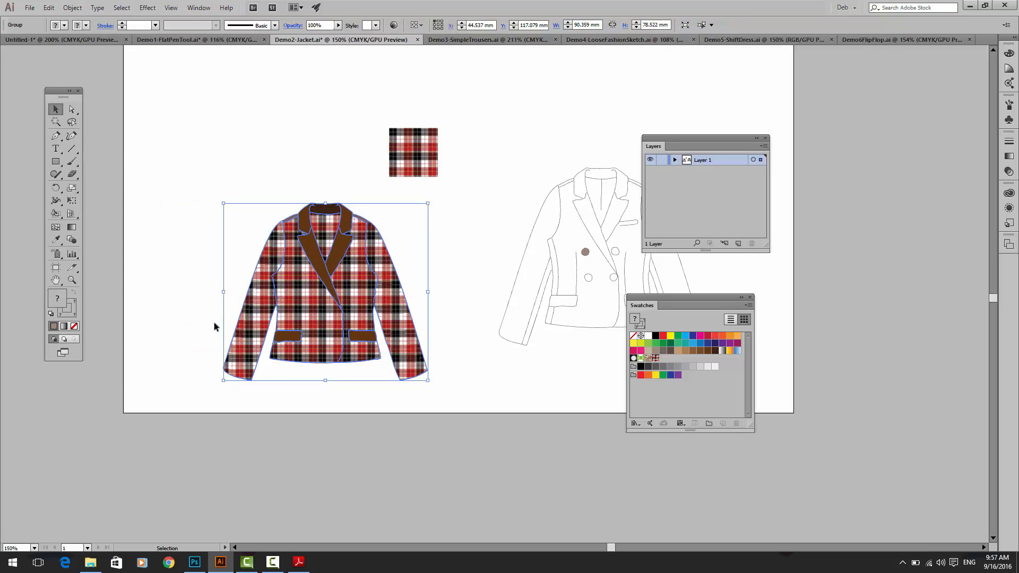
Step: Select only the checker fill of the left sleeve inside the expanded blazer group using the Group Selection Tool
key("ctrl+plus")
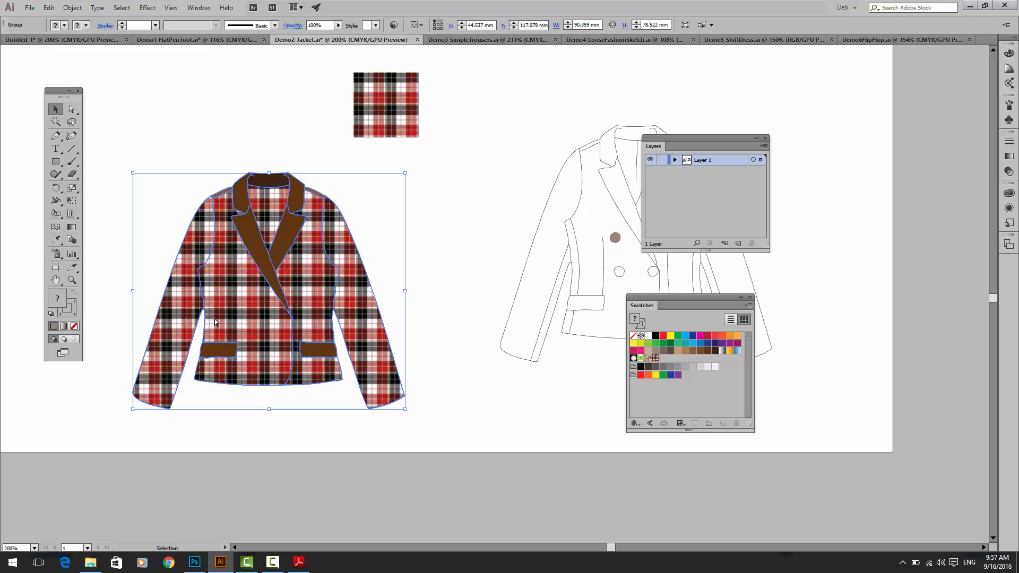
left_click_drag(220, 319, 335, 316)
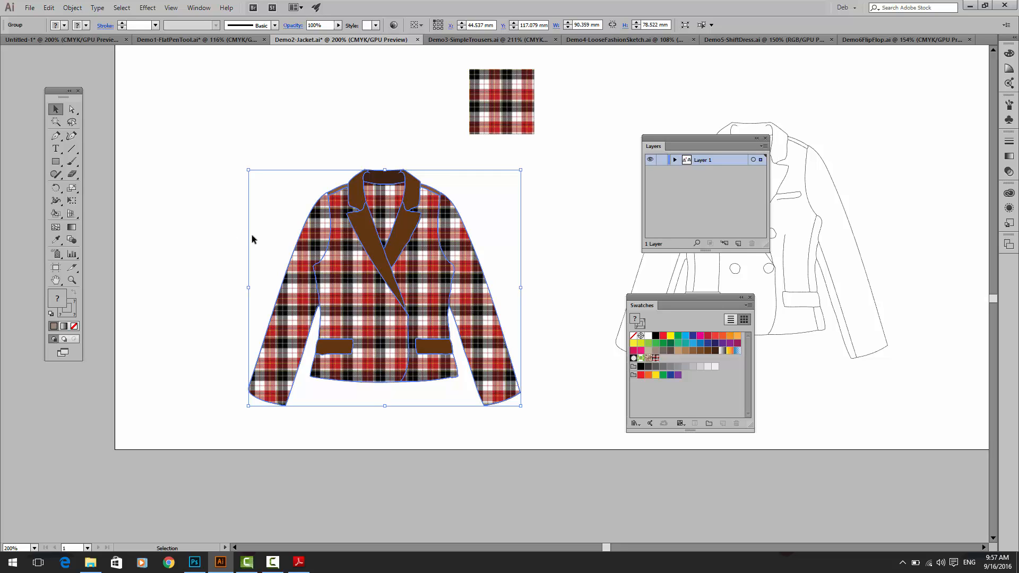
left_click(281, 246)
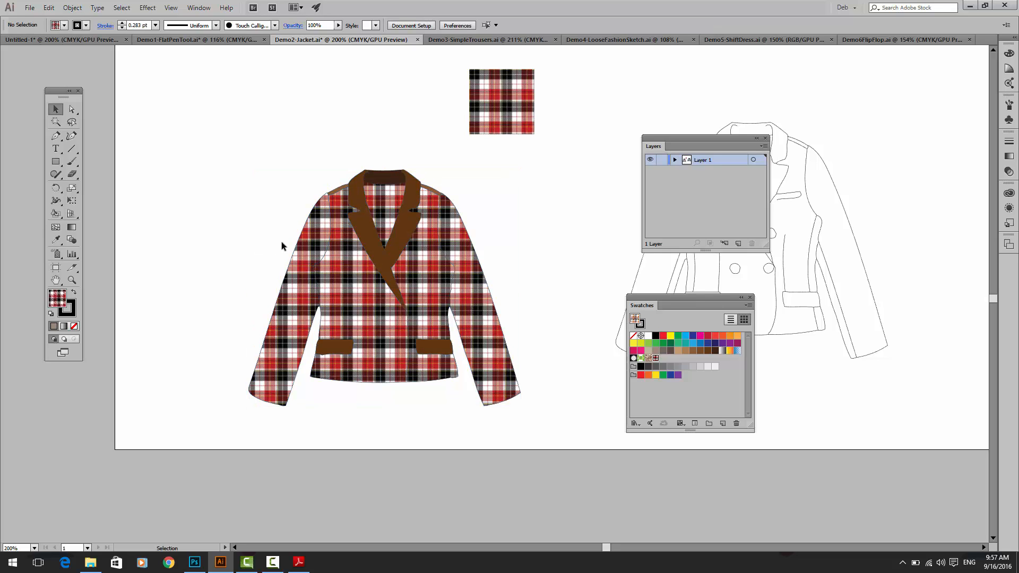
left_click(303, 245)
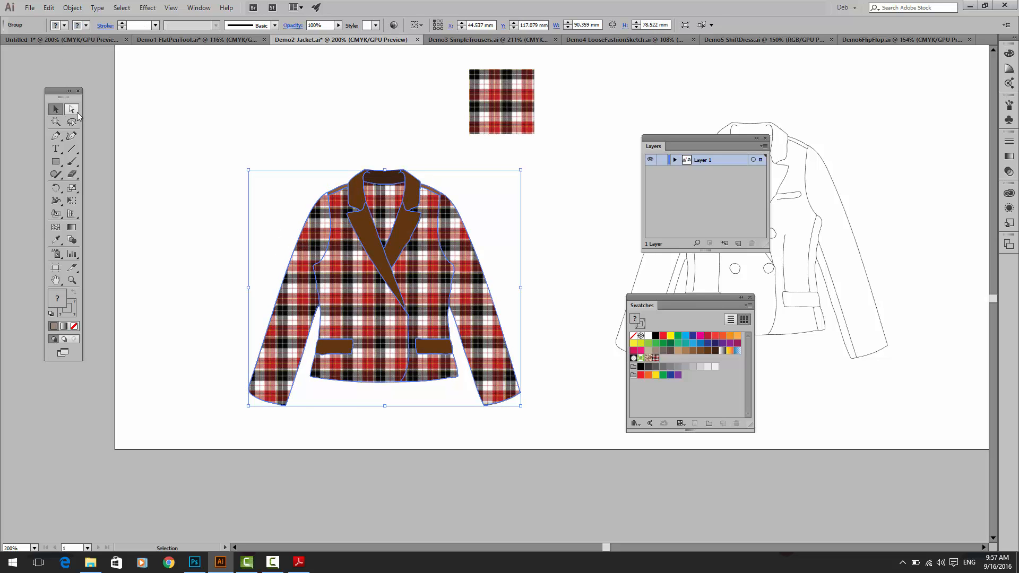
left_click(72, 109)
left_click_drag(71, 108, 96, 121)
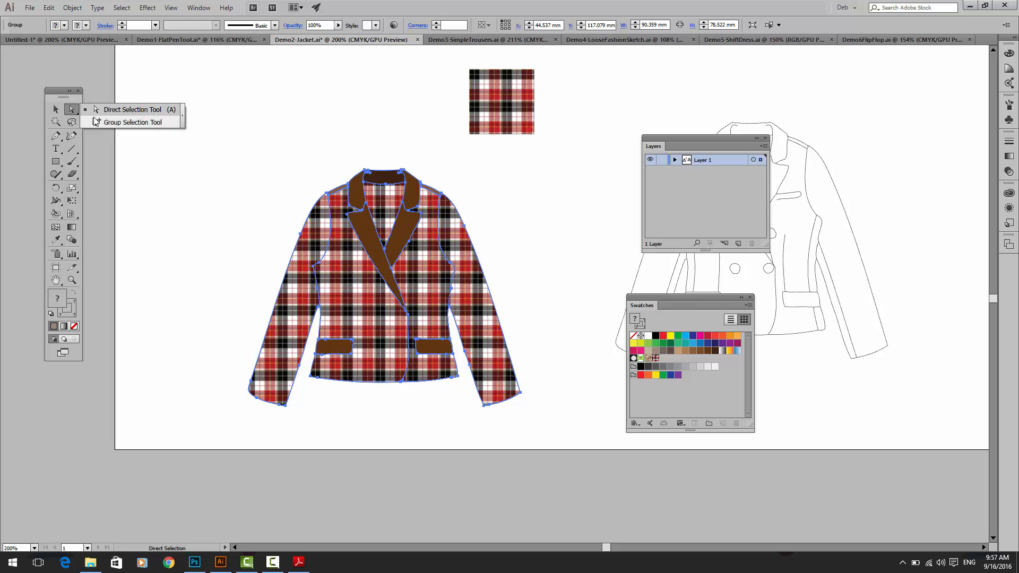
left_click(72, 7)
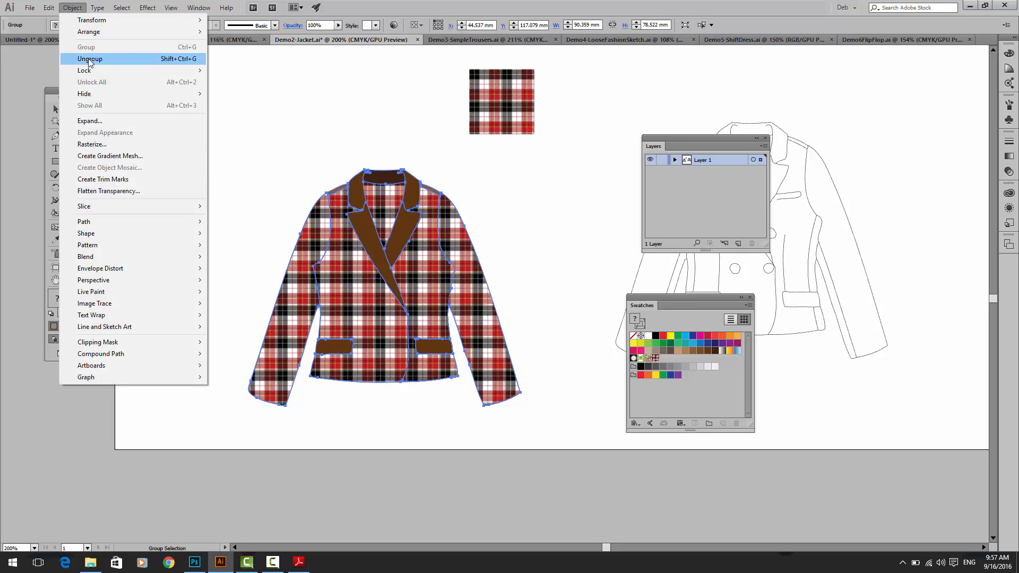
left_click(275, 193)
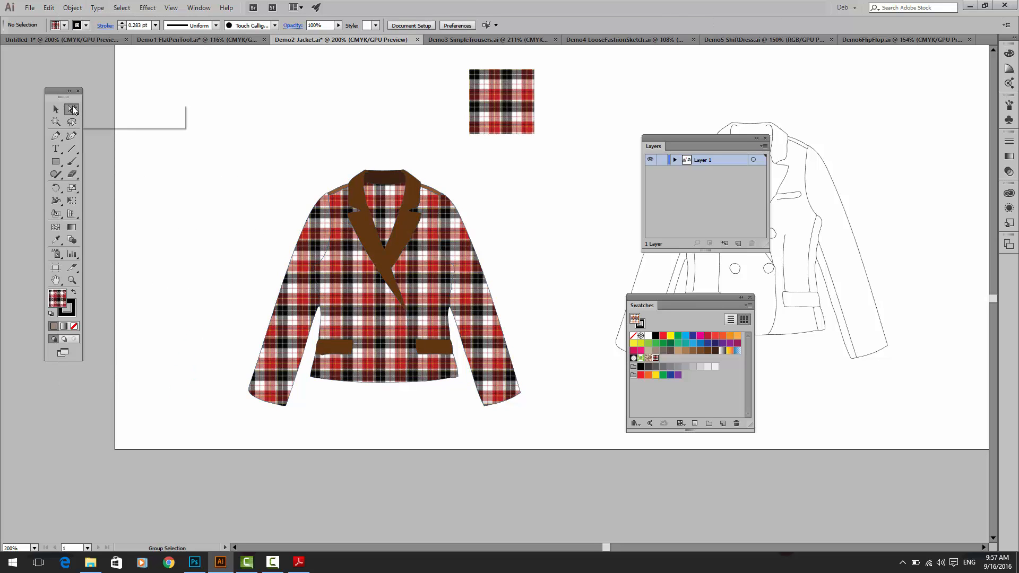
left_click_drag(72, 109, 125, 124)
left_click(307, 239)
Step: Try moving the left sleeve's checker fill off the blazer and rotating it freehand, undoing each change
left_click_drag(307, 238, 243, 212)
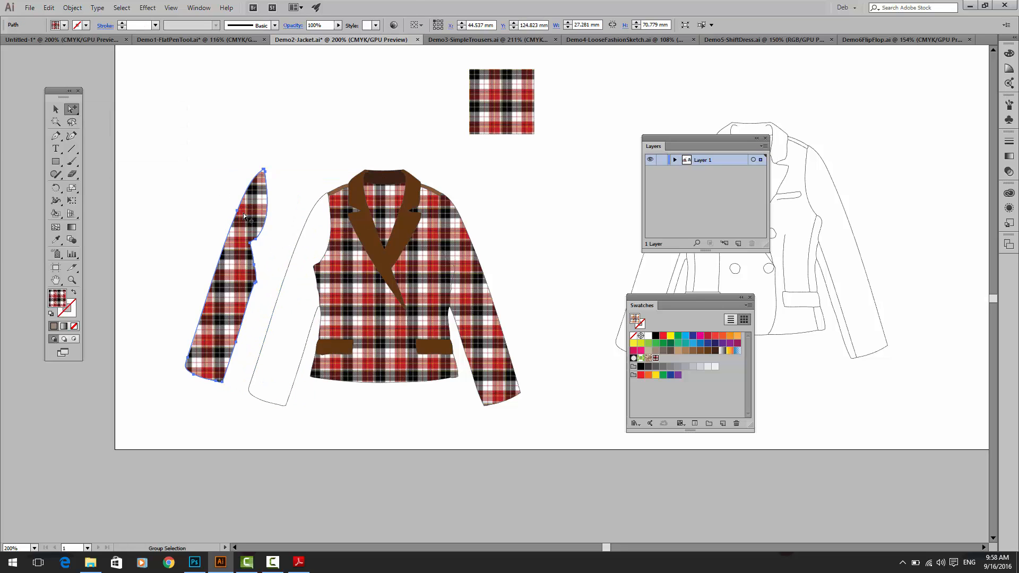
key("ctrl+z")
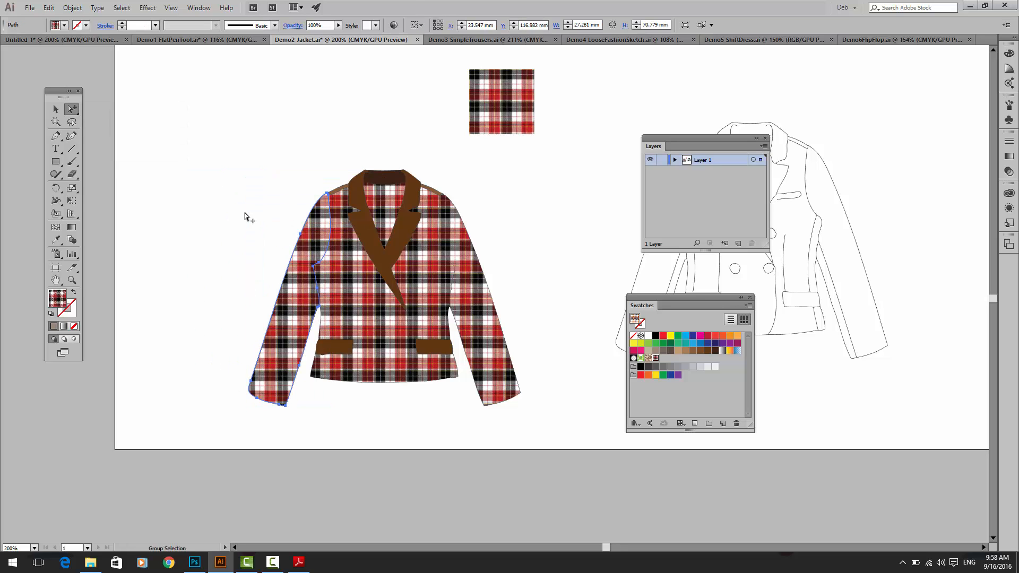
left_click(57, 188)
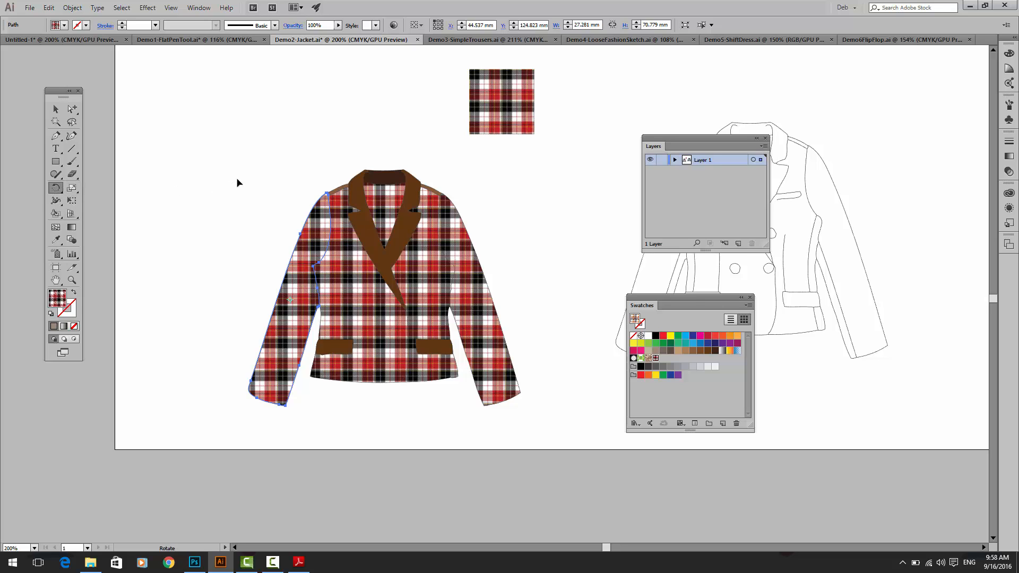
left_click_drag(237, 182, 178, 282)
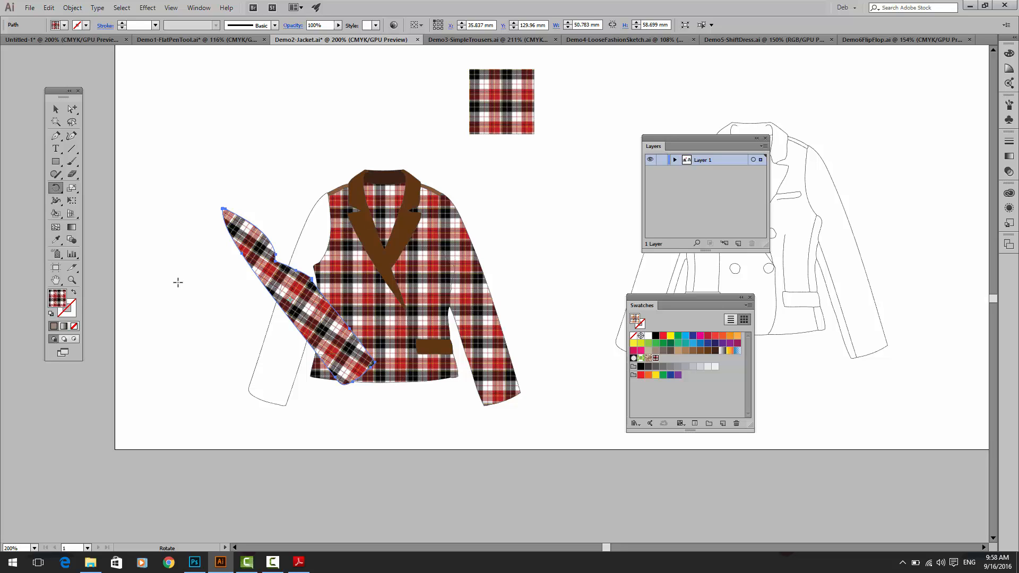
key("ctrl+z")
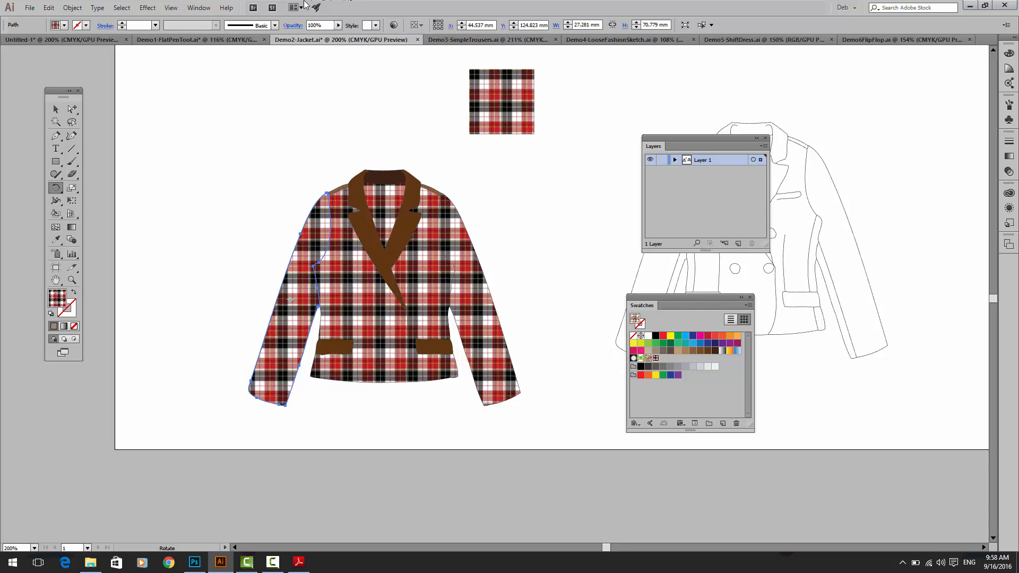
Step: Show the Transform panel for the selected sleeve fill
left_click(209, 8)
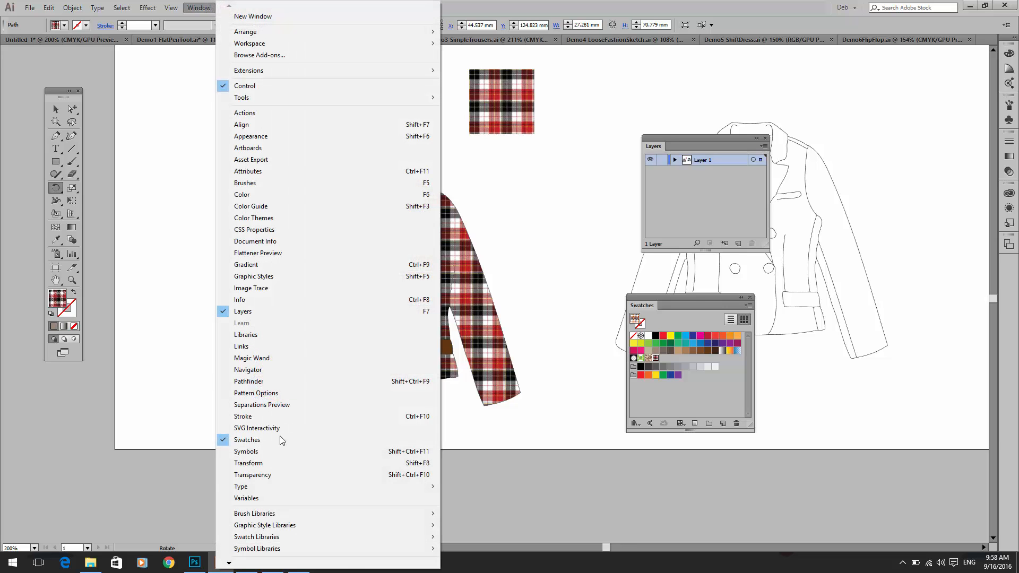
scroll(279, 457, "down", 1)
left_click(279, 452)
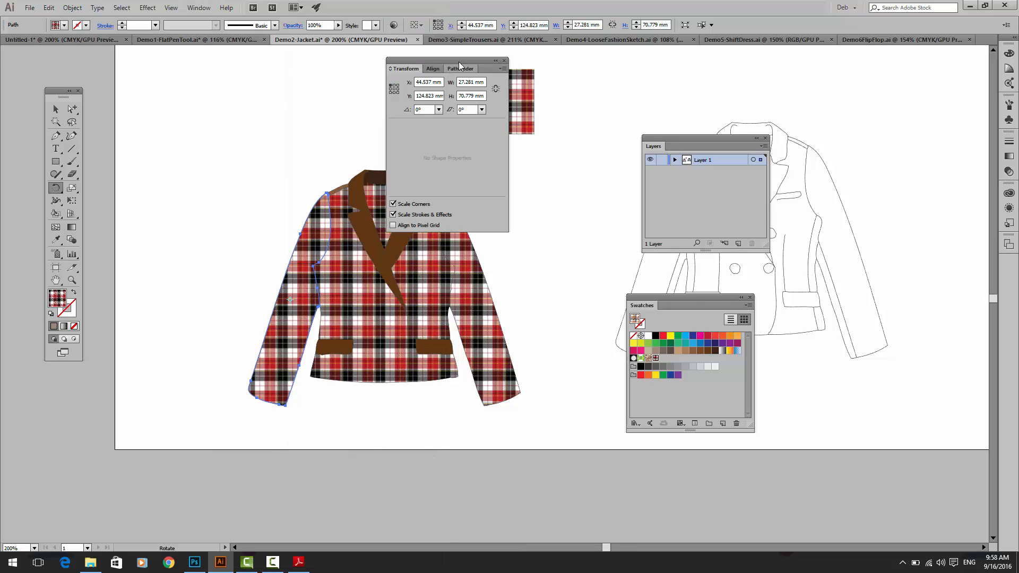
Step: Try rotating the left sleeve's fill by 90° twice, undoing the rotation each time
left_click(439, 111)
left_click(441, 150)
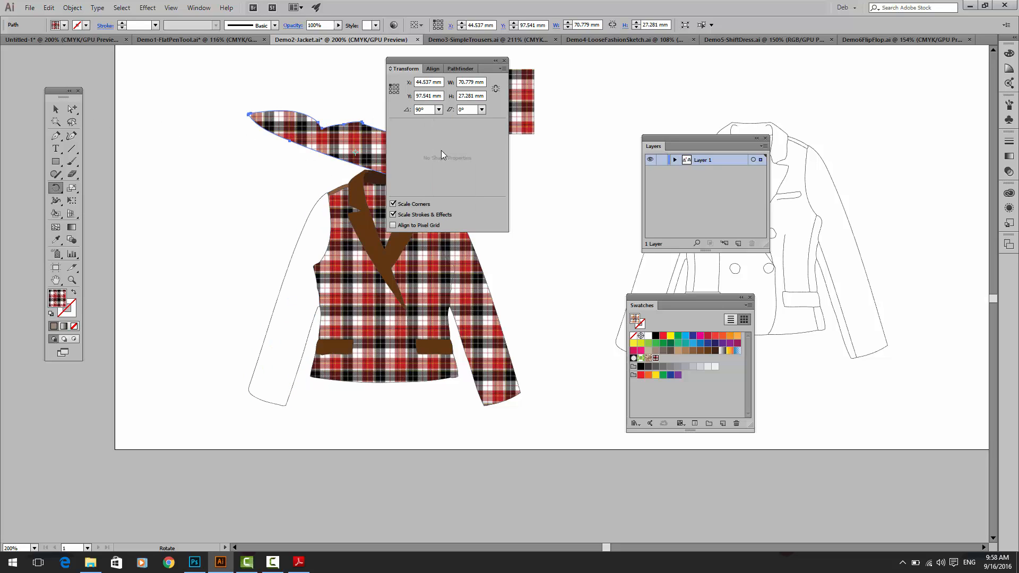
key("ctrl+z")
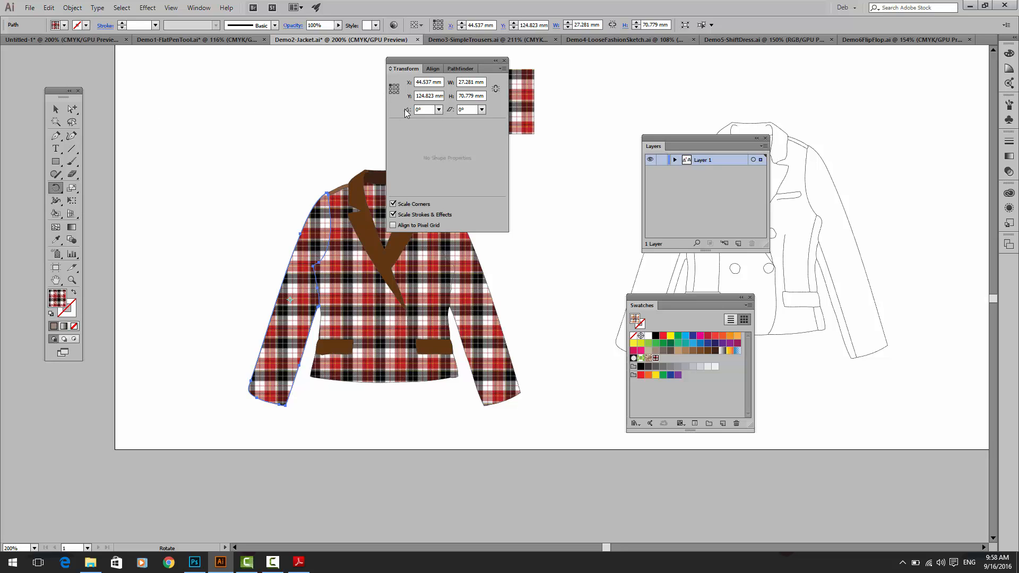
left_click(439, 110)
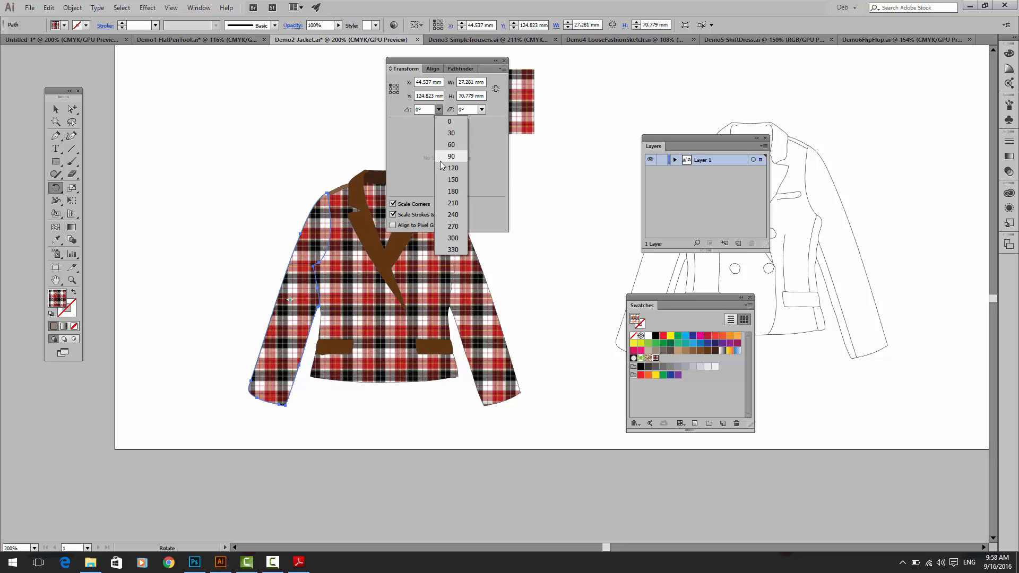
left_click(441, 159)
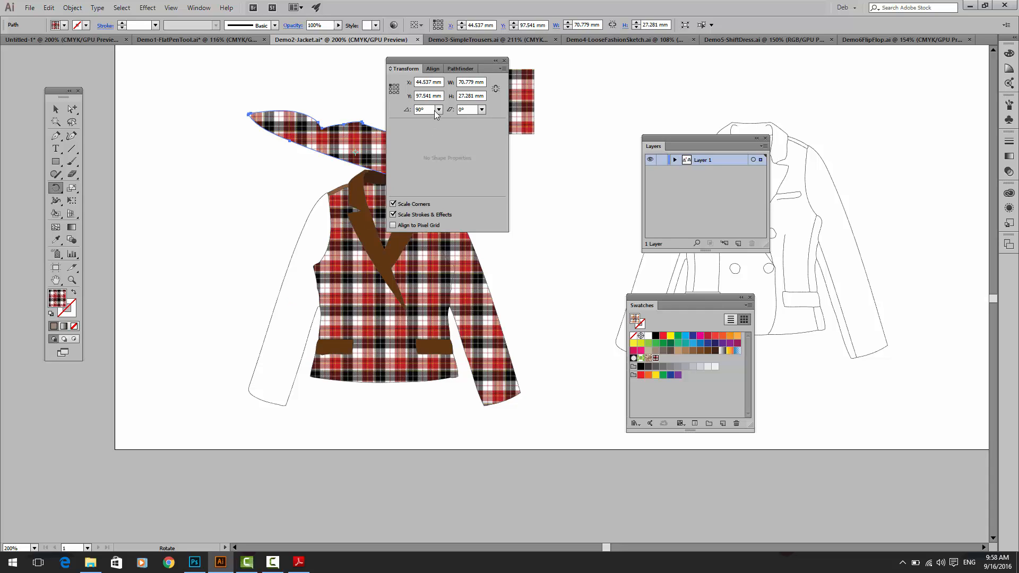
key("ctrl+z")
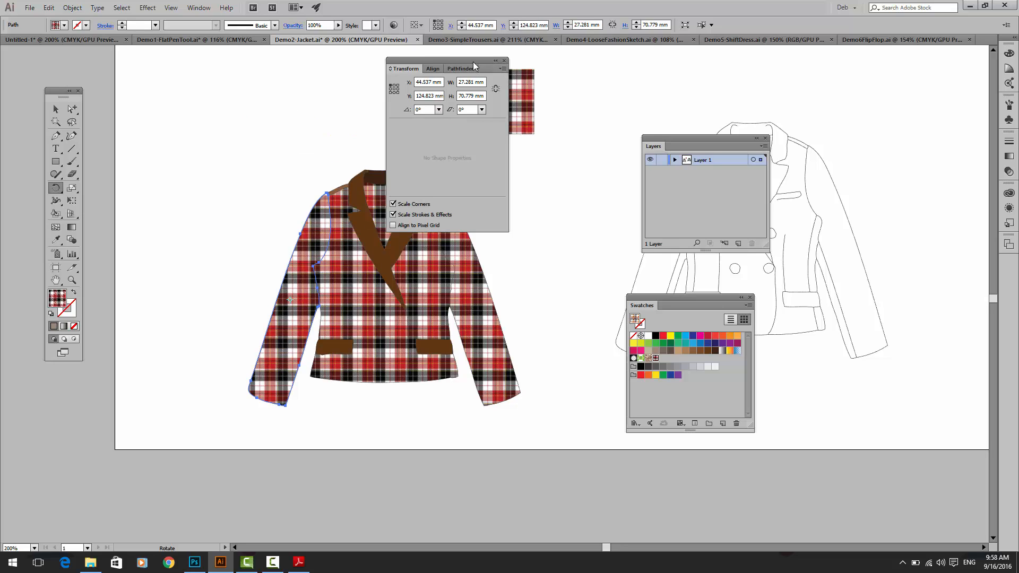
Step: Move the Transform panel away from the collar and restrict transformations to Transform Pattern Only
left_click_drag(485, 66, 544, 91)
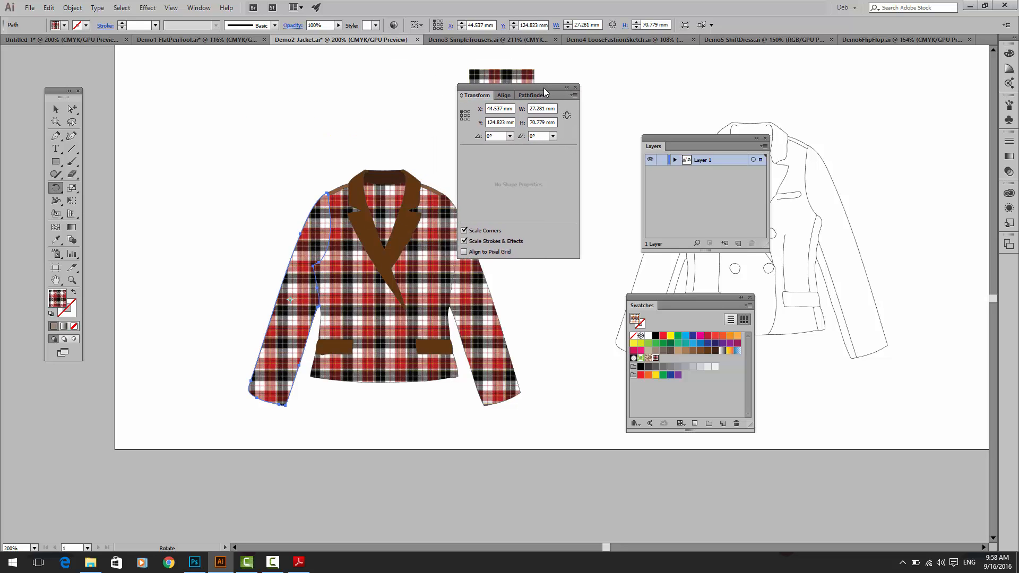
left_click(573, 97)
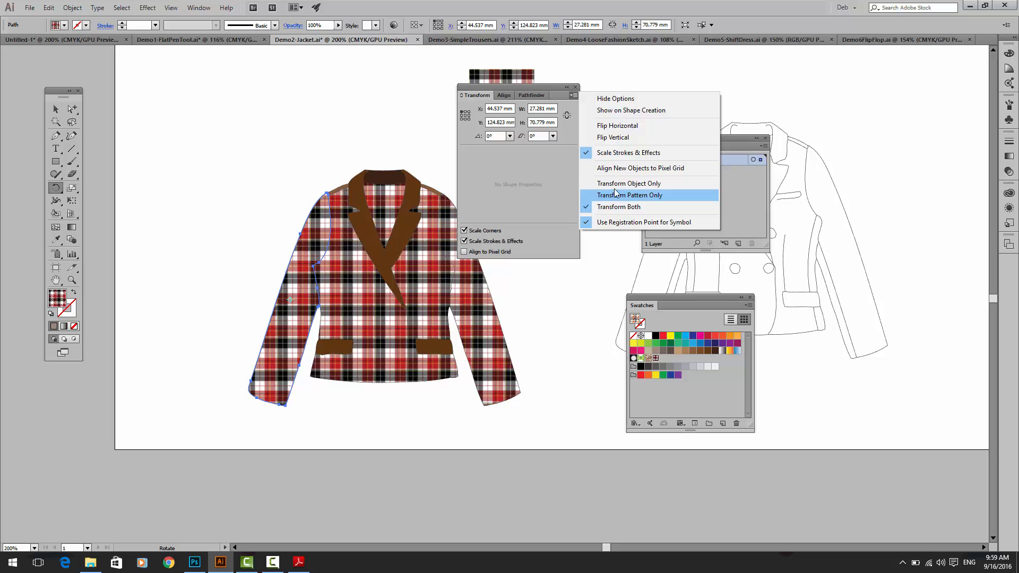
left_click(588, 196)
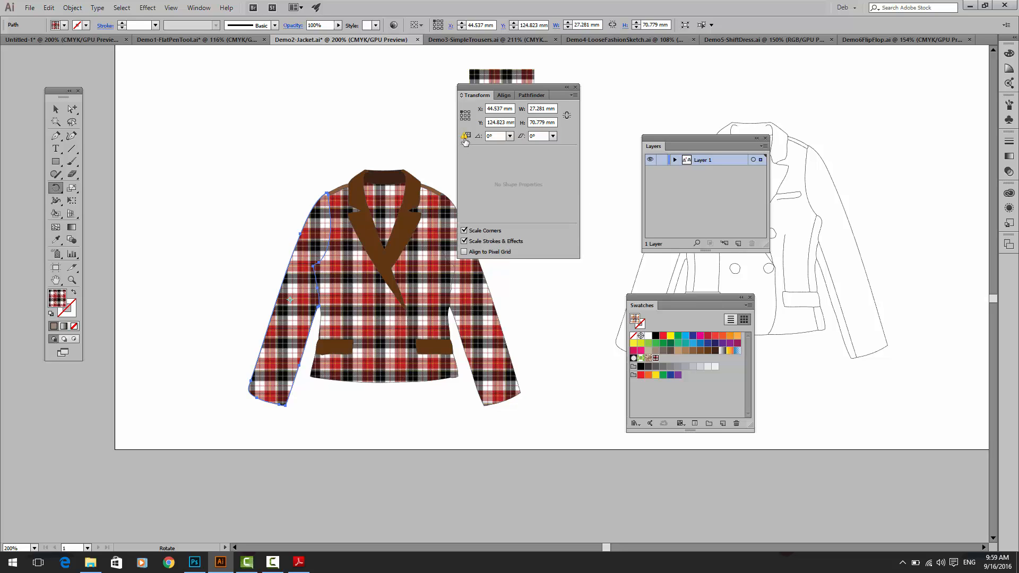
Step: Rotate only the checker pattern inside the blazer's left sleeve by 20°
mouse_move(465, 140)
left_click(509, 138)
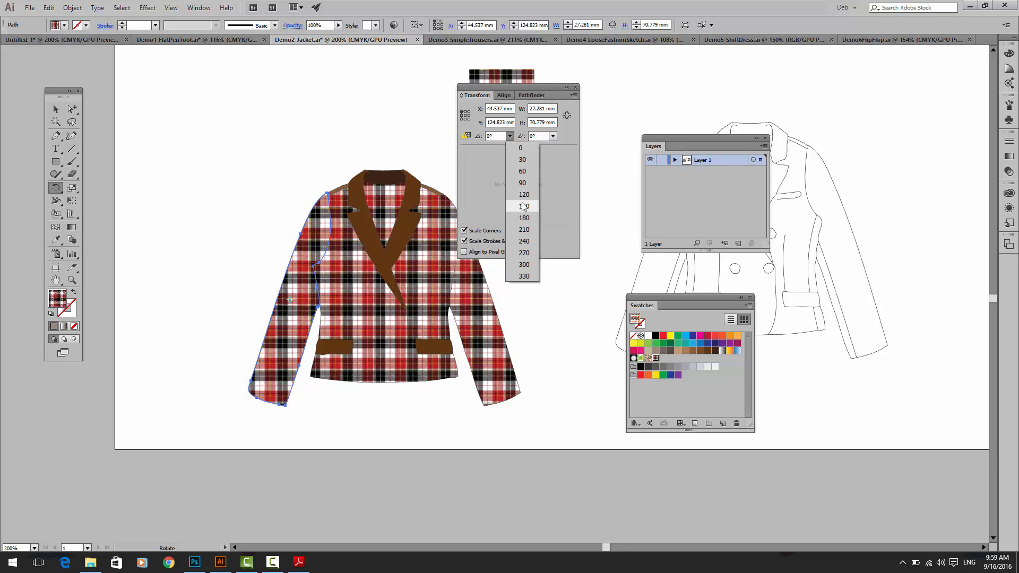
left_click(486, 137)
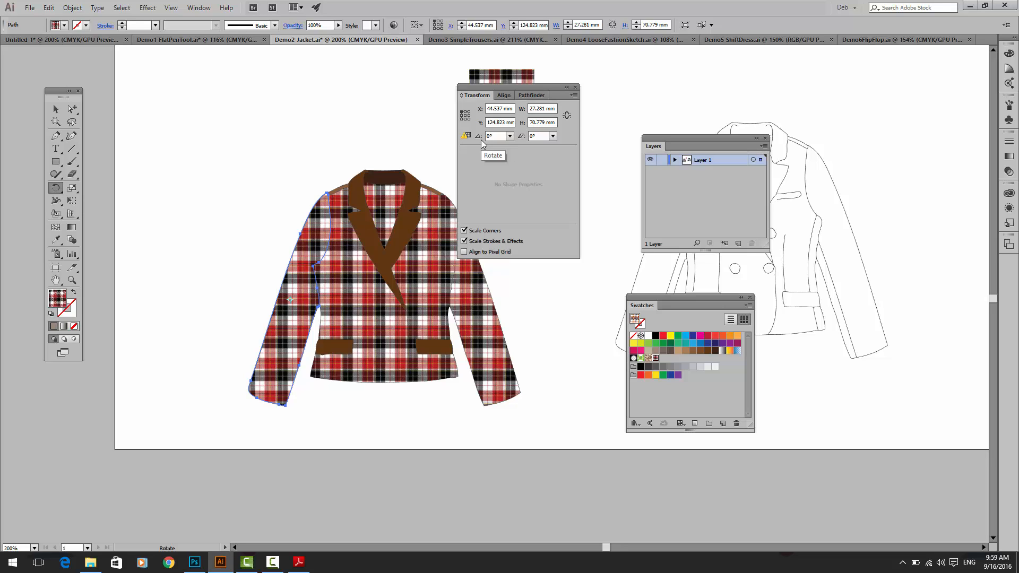
key("Return")
left_click(674, 237)
type("20")
key("Return")
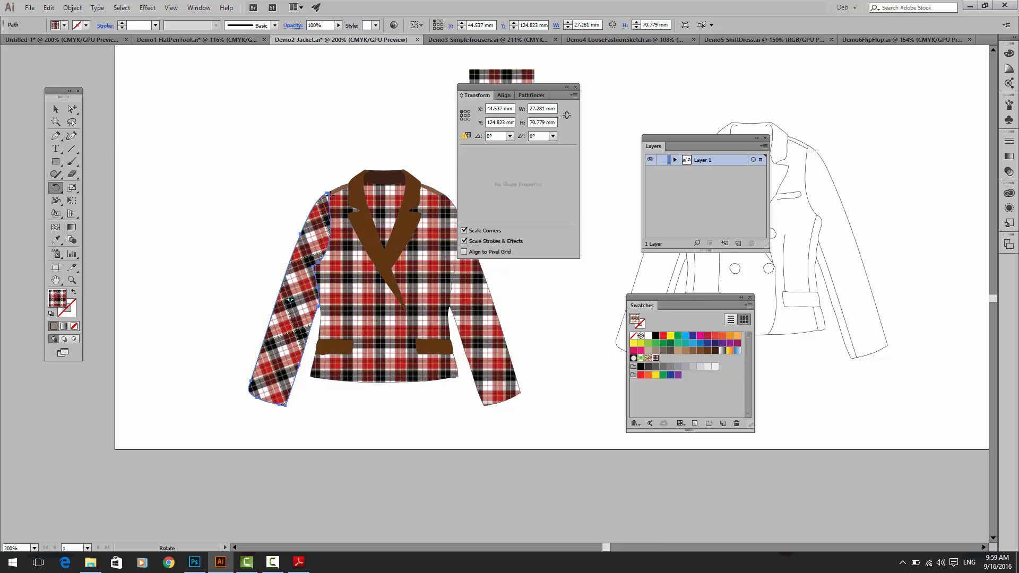
Step: Try a 30° rotation on the left sleeve's checker pattern, then apply 60° to line the checks up with the sleeve
key("ctrl+plus")
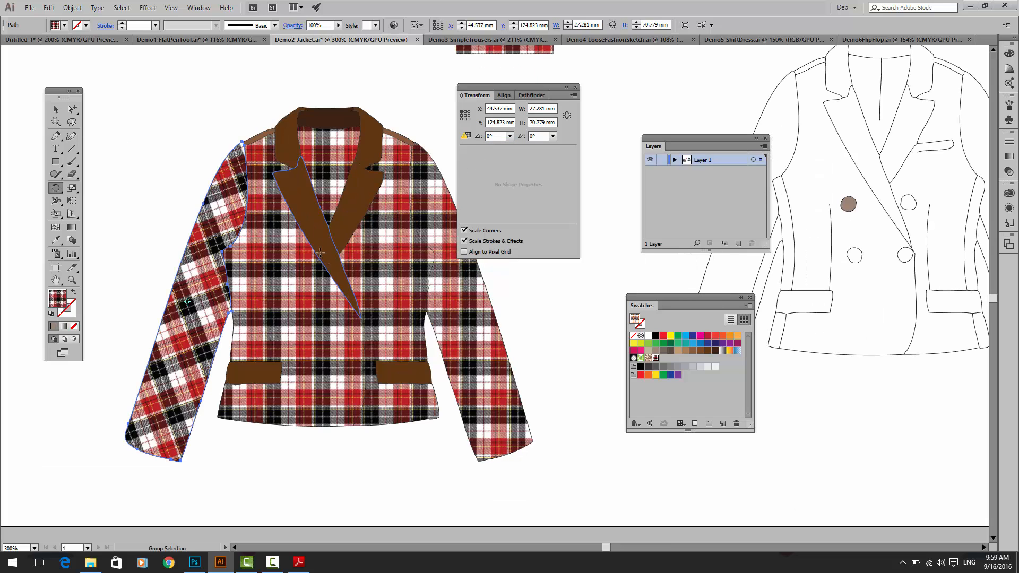
left_click(509, 136)
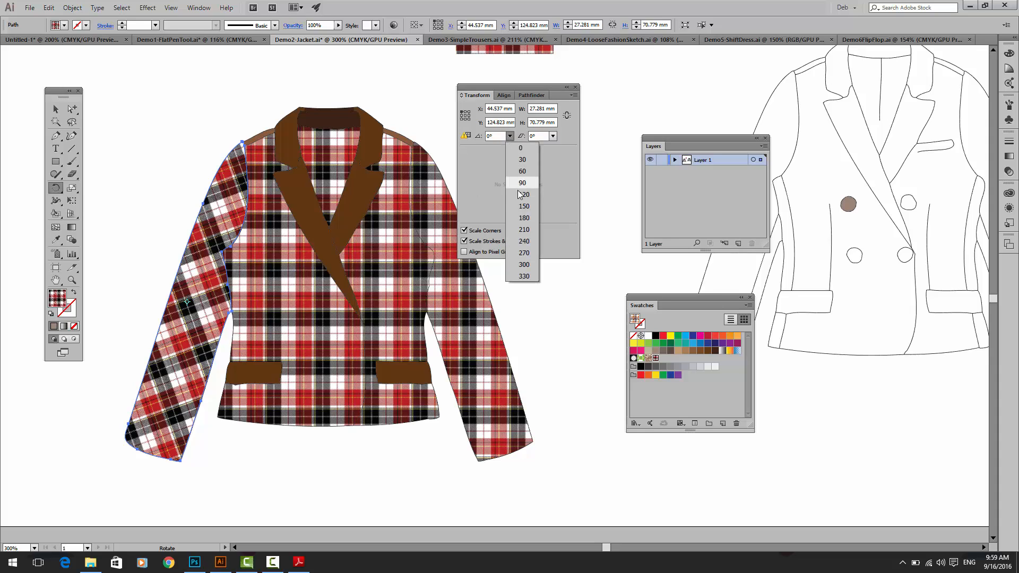
left_click(520, 160)
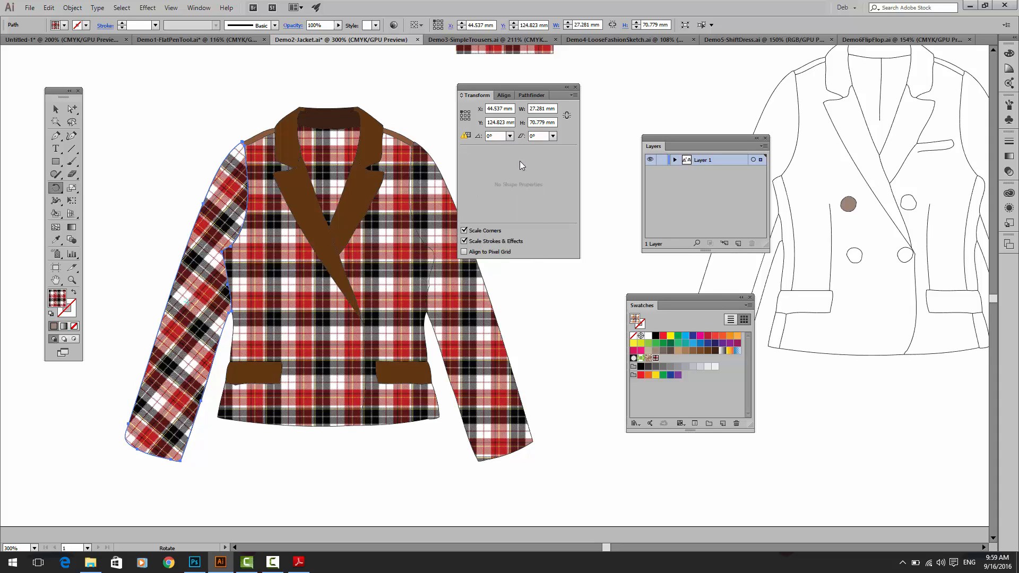
left_click(489, 136)
left_click(509, 136)
left_click(510, 170)
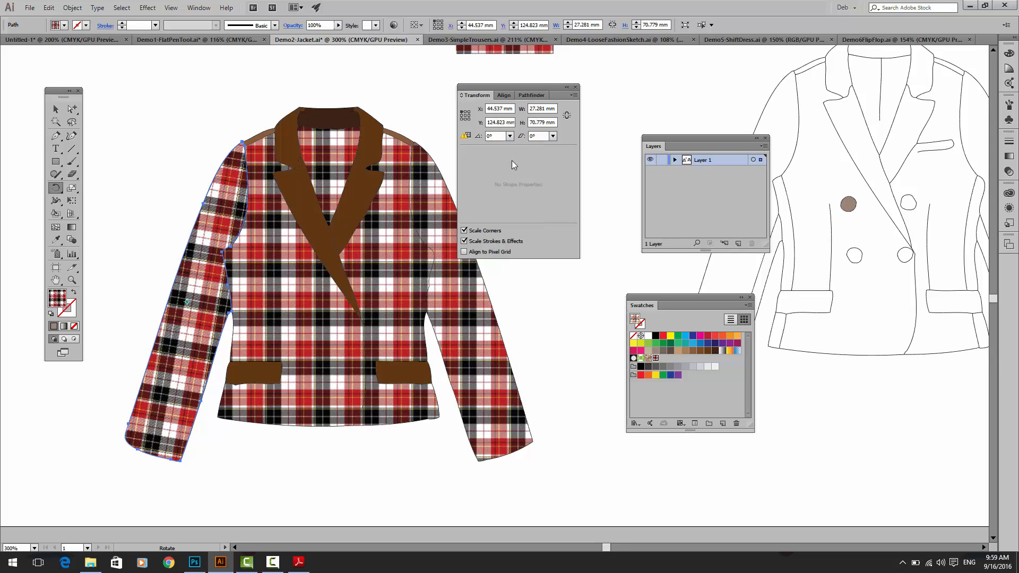
Step: Select the right sleeve's checker fill and check that transformations are limited to Transform Pattern Only
left_click(73, 109)
left_click(435, 321)
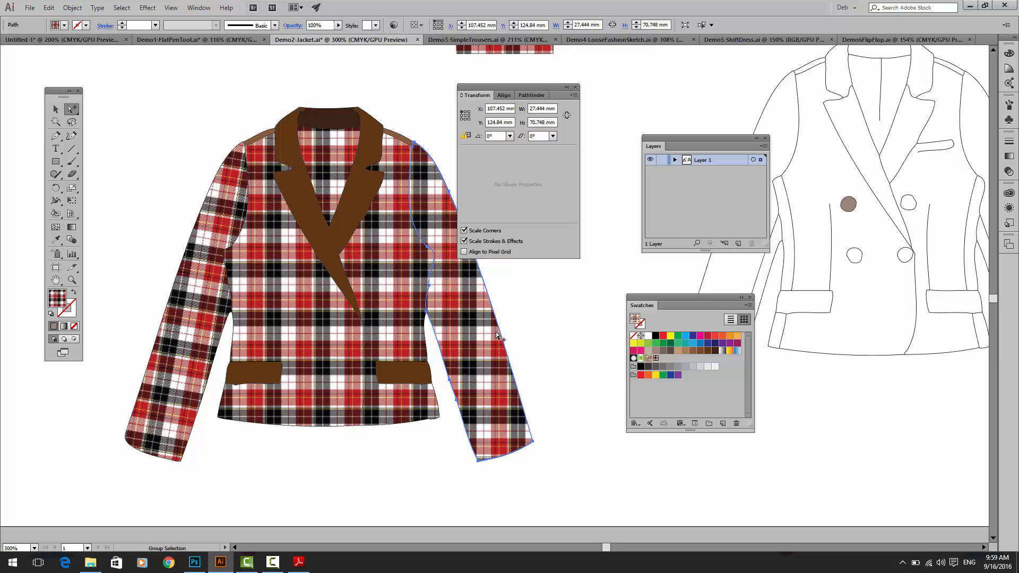
left_click(574, 95)
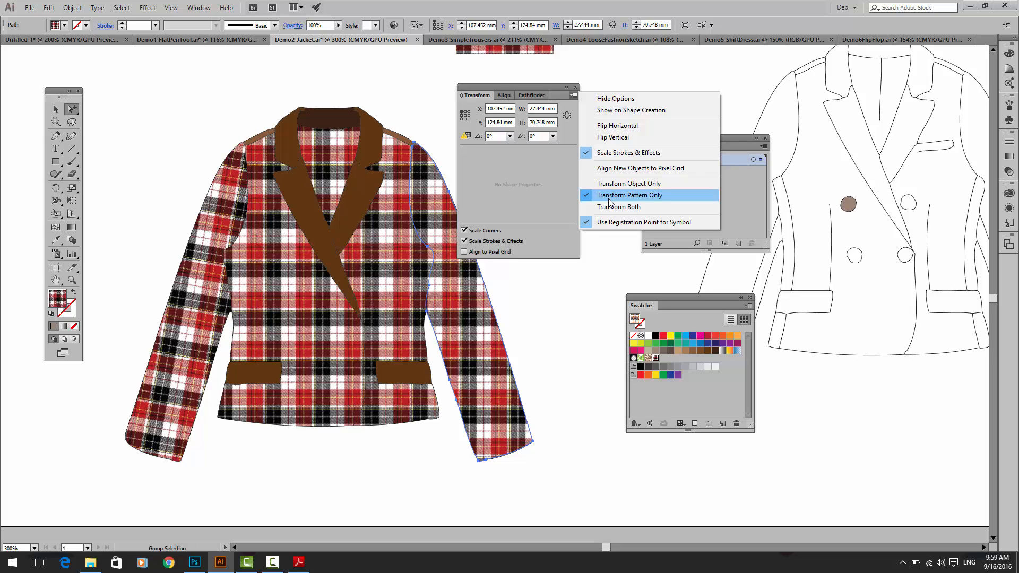
left_click(506, 171)
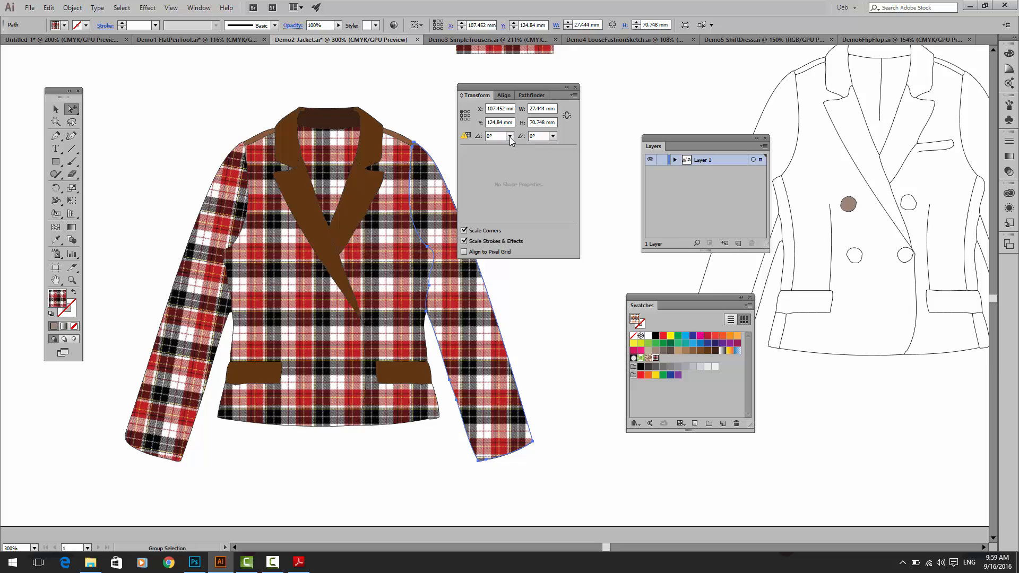
Step: Try rotating the right sleeve's checker pattern by 60° and revert the rotation
left_click(509, 136)
left_click(519, 171)
left_click(487, 136)
key("BackSpace")
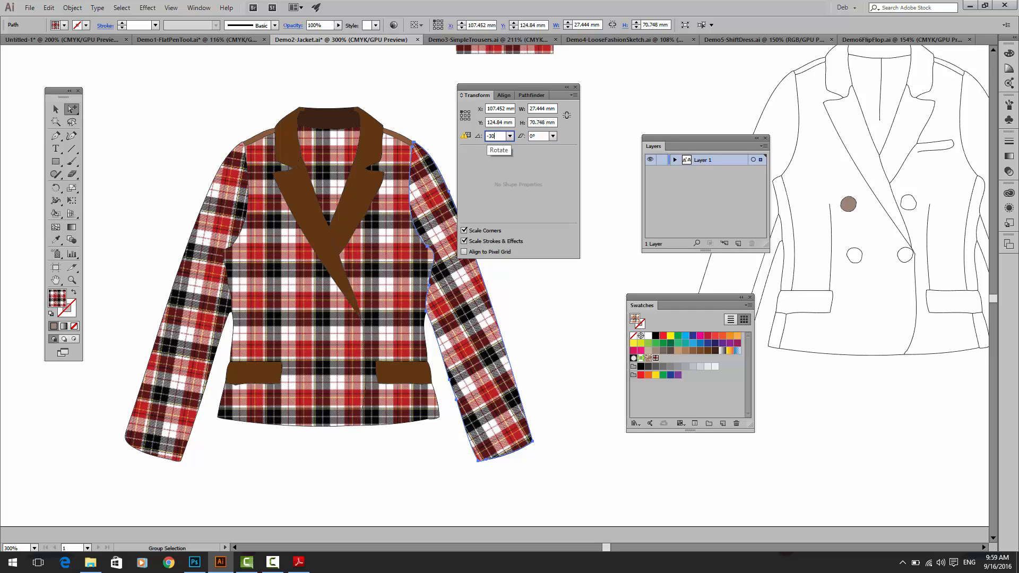
key("Return")
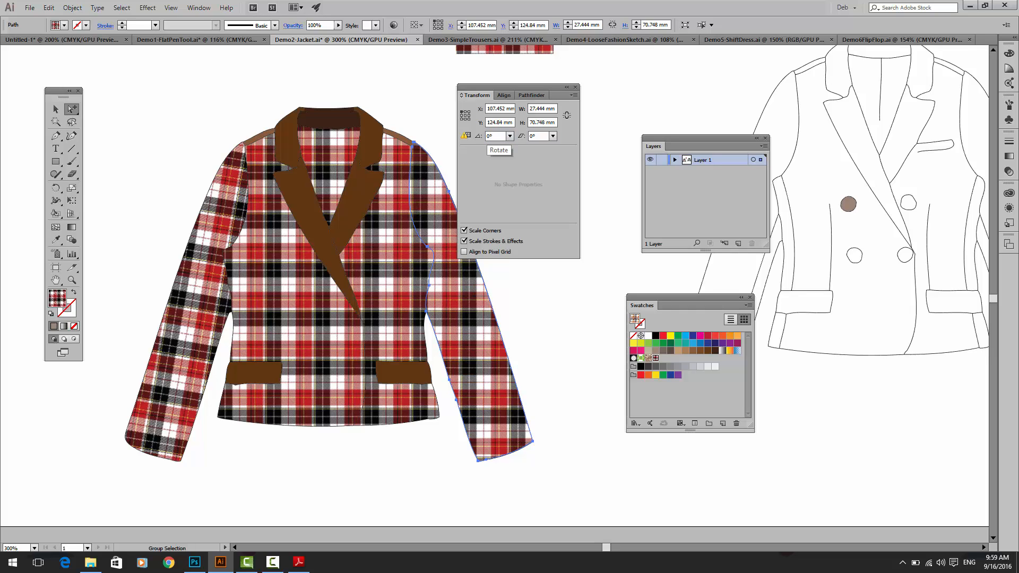
Step: Rotate the right sleeve's checker pattern by 30°
left_click(510, 136)
left_click(513, 155)
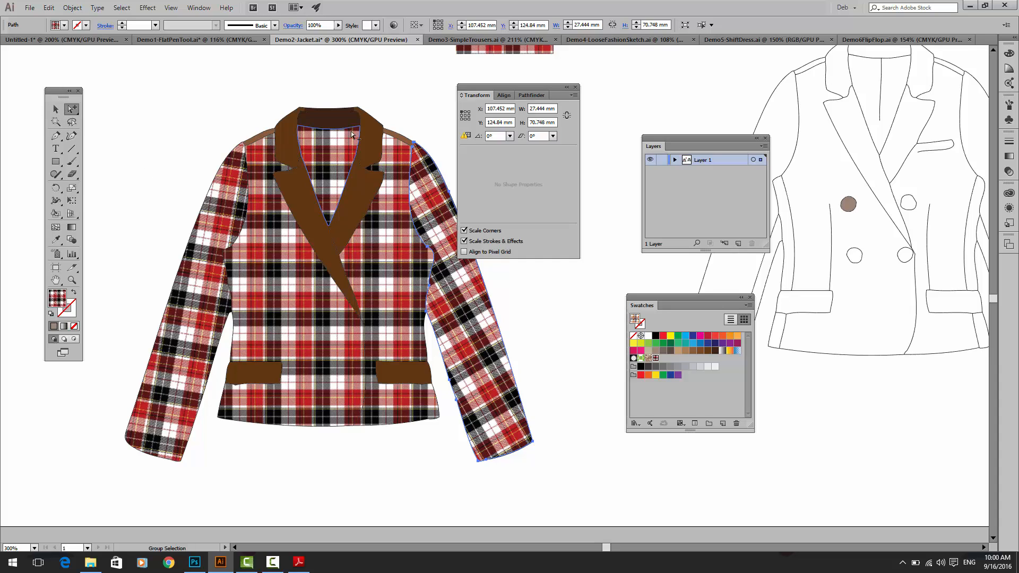
Step: Select the checker fill inside the blazer's neckline, try scaling it freehand with the Scale tool, and undo the scaling
left_click(331, 146)
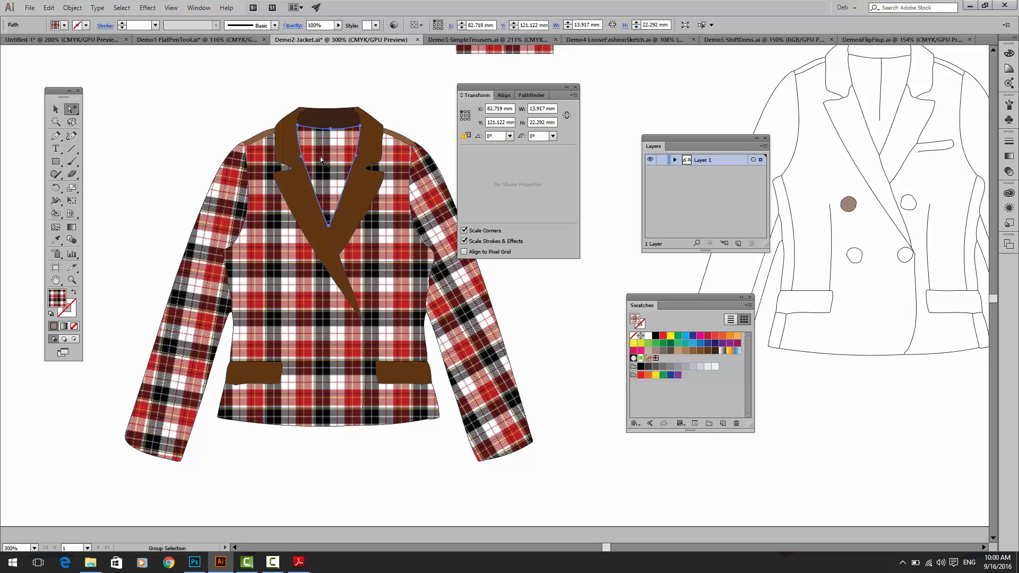
left_click(71, 187)
left_click_drag(297, 120, 202, 58)
key("ctrl+z")
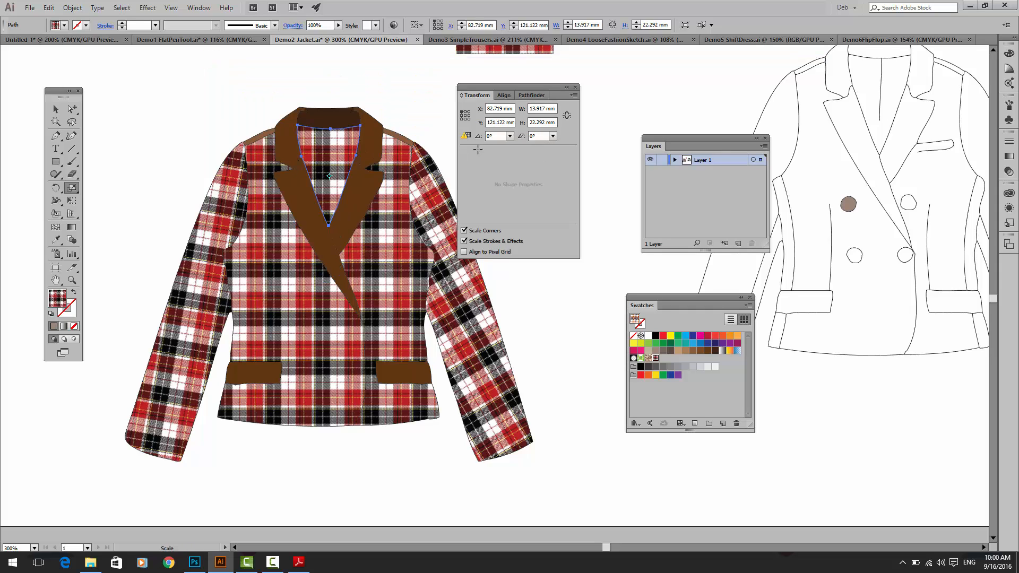
Step: Scale the neckline fill's pattern width to 200% and constrain the width and height proportions
left_click(573, 96)
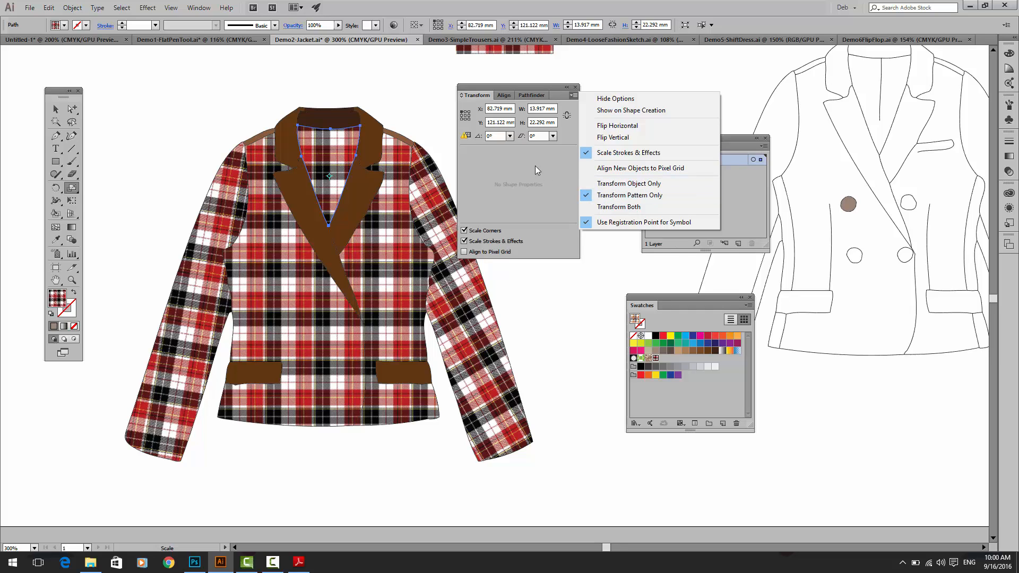
left_click(534, 108)
left_click_drag(546, 108, 525, 107)
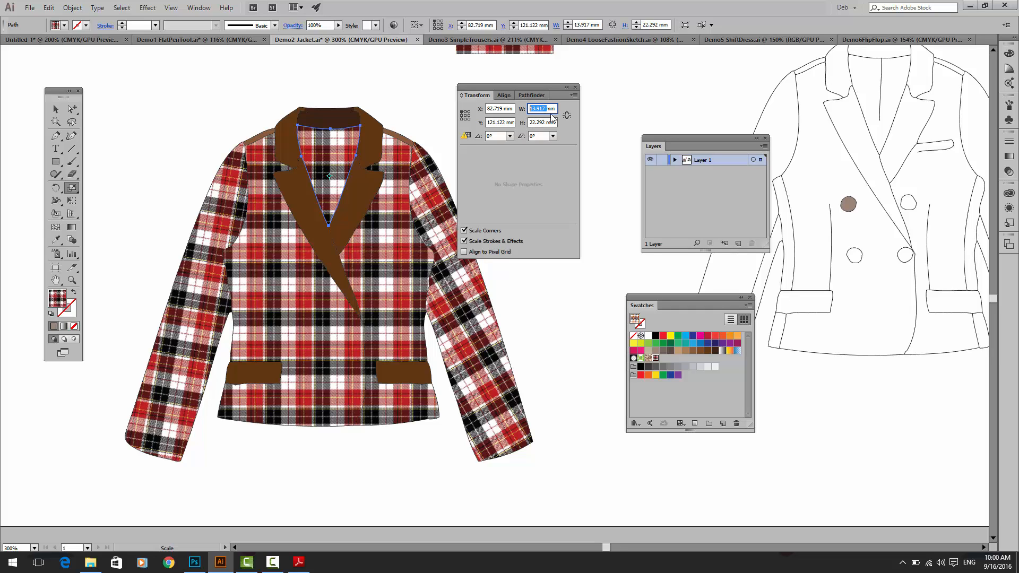
left_click_drag(555, 107, 525, 107)
type("200%")
key("Tab")
left_click(567, 116)
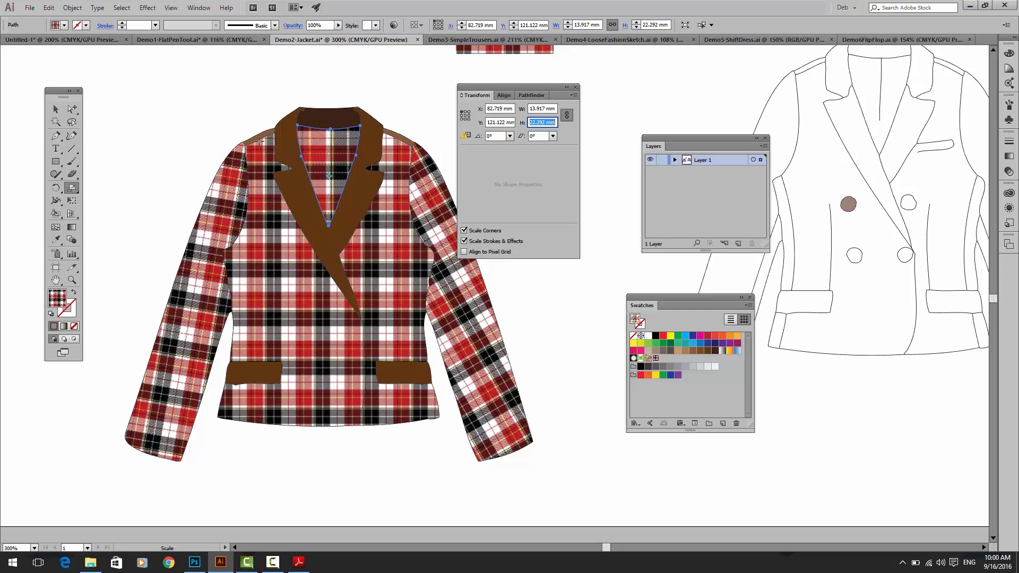
Step: Select both front body panels of the blazer and scale their checker pattern to 80%
left_click(72, 109)
left_click(264, 226)
left_click(263, 226)
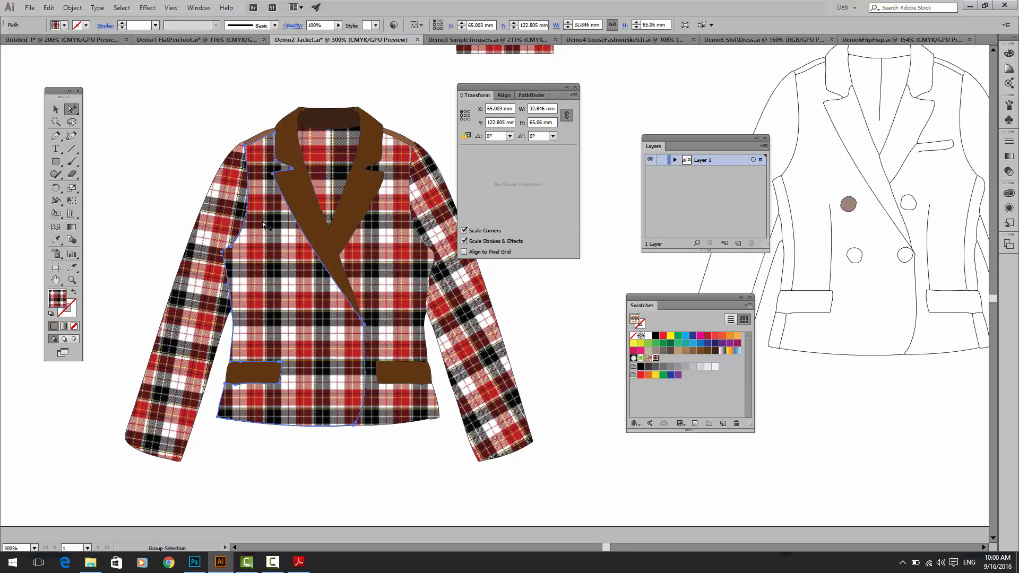
left_click(385, 254, "shift")
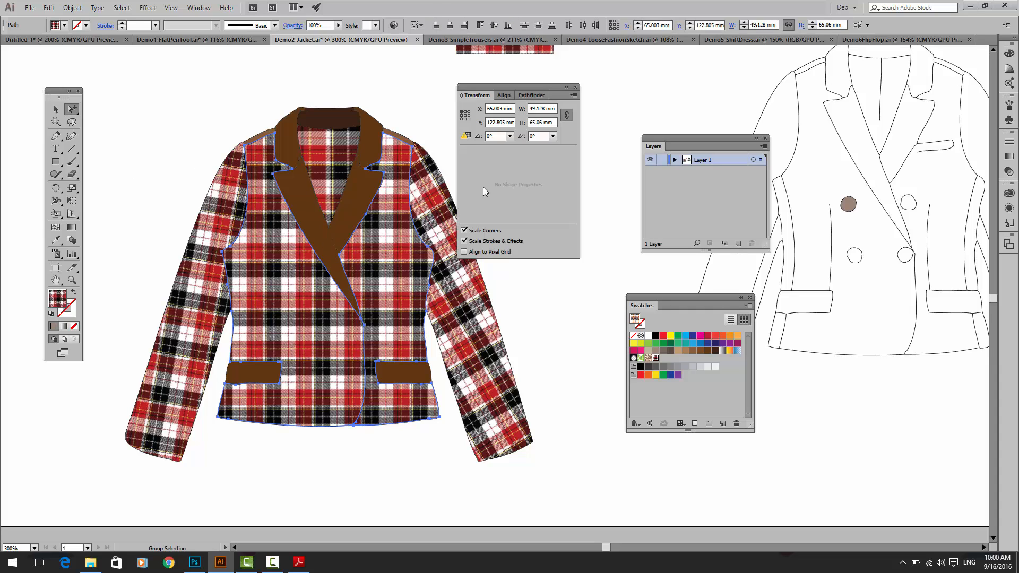
left_click(548, 108)
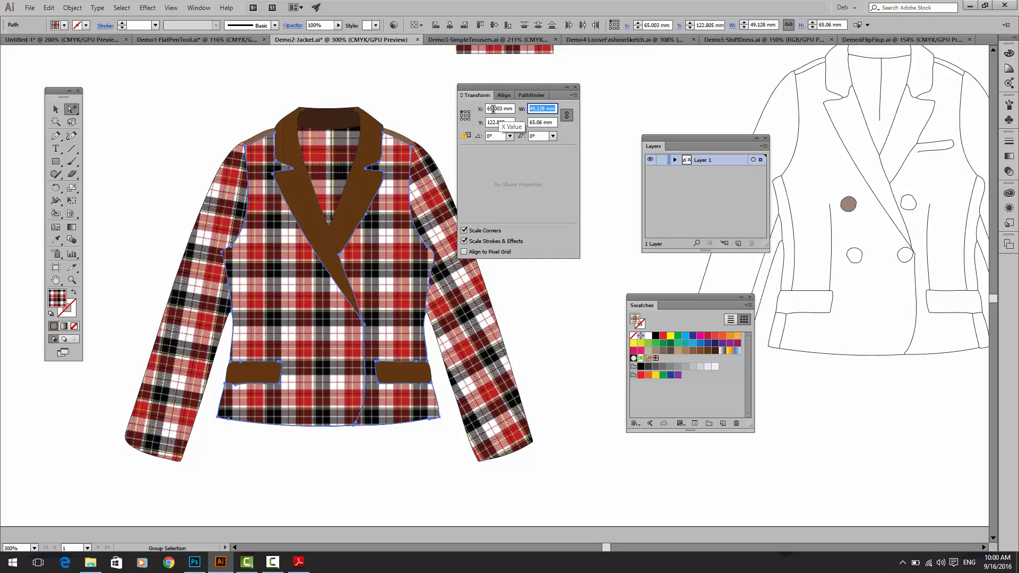
type("80%")
key("Return")
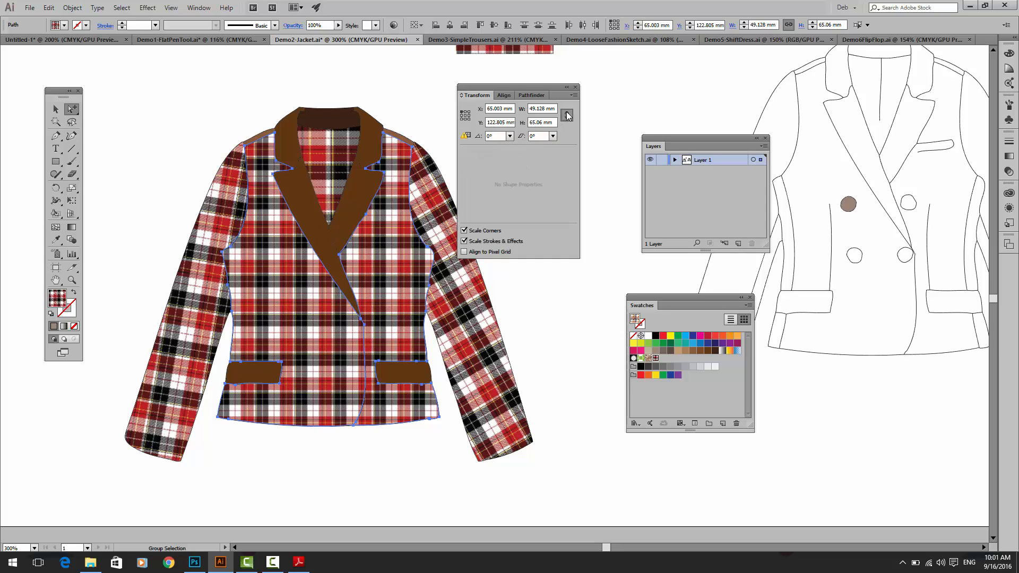
Step: Review the Transform panel's pattern options and deselect the blazer's front panels
left_click(199, 7)
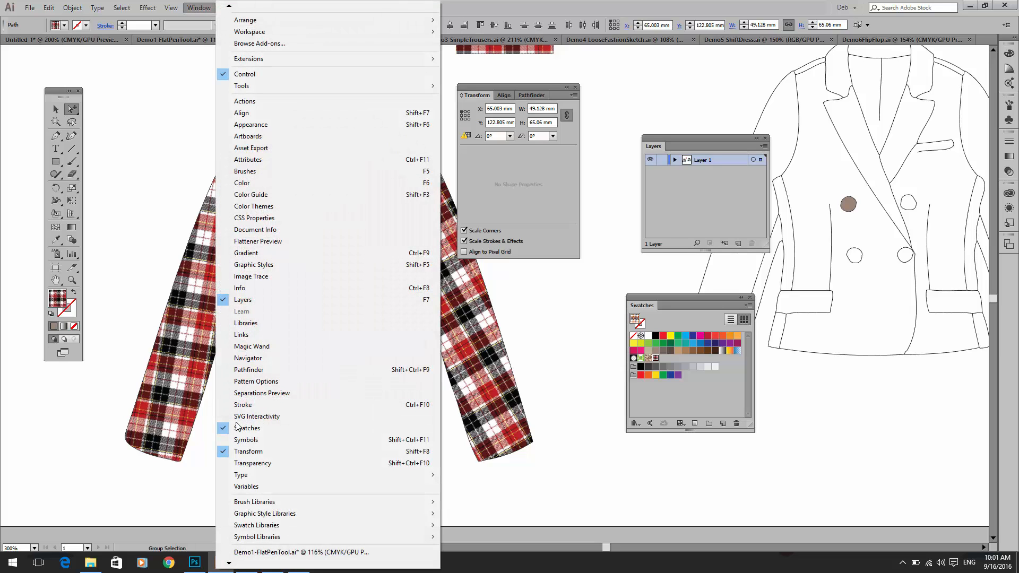
left_click(575, 96)
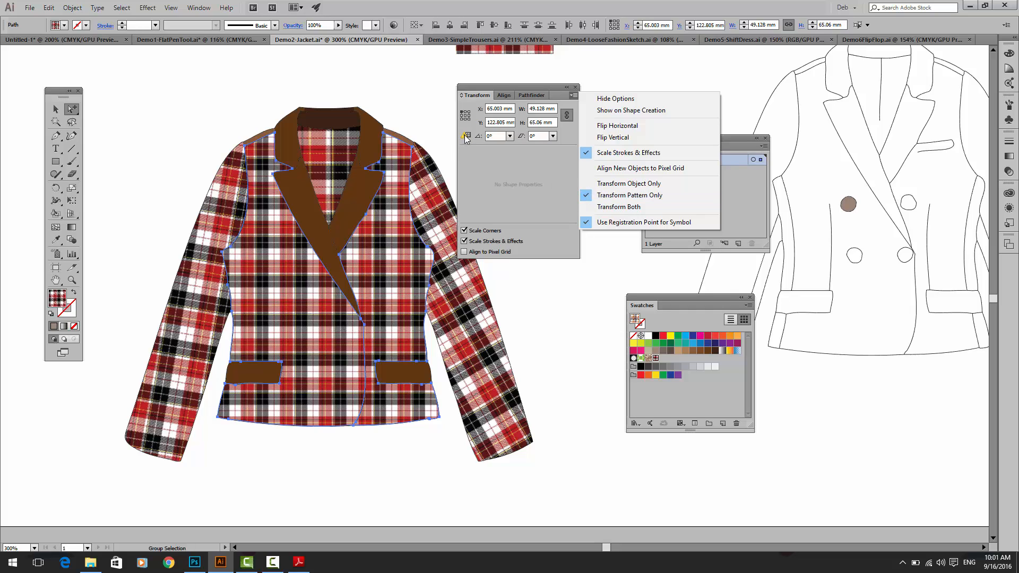
left_click(56, 109)
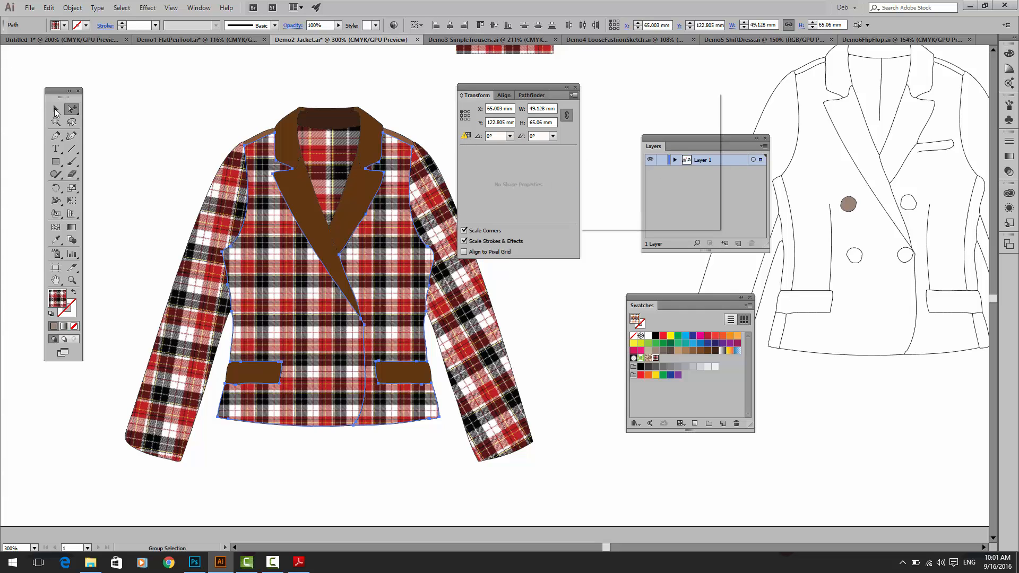
left_click(203, 103)
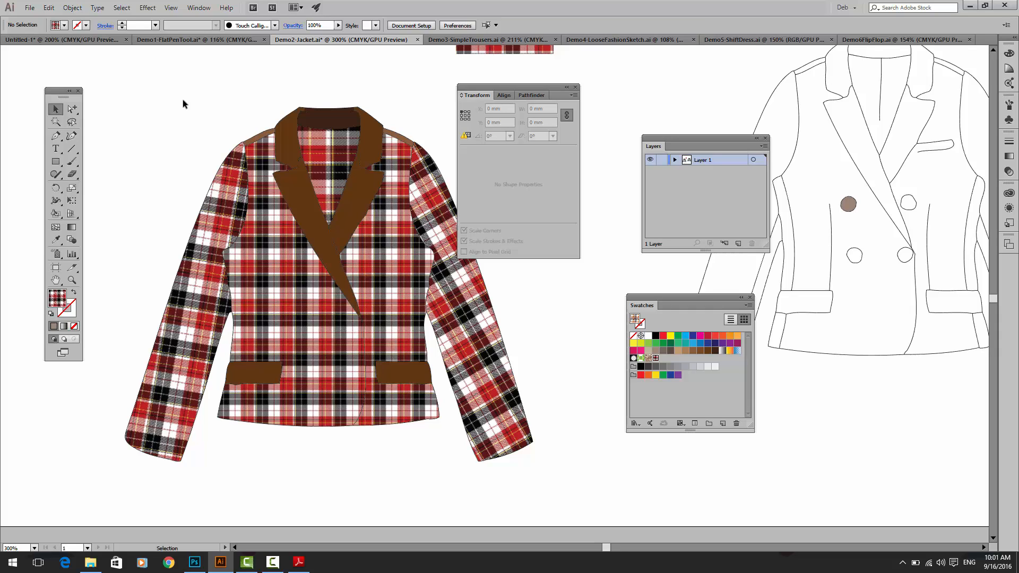
Step: Look over the Envelope Distort commands available for warping objects
left_click(72, 7)
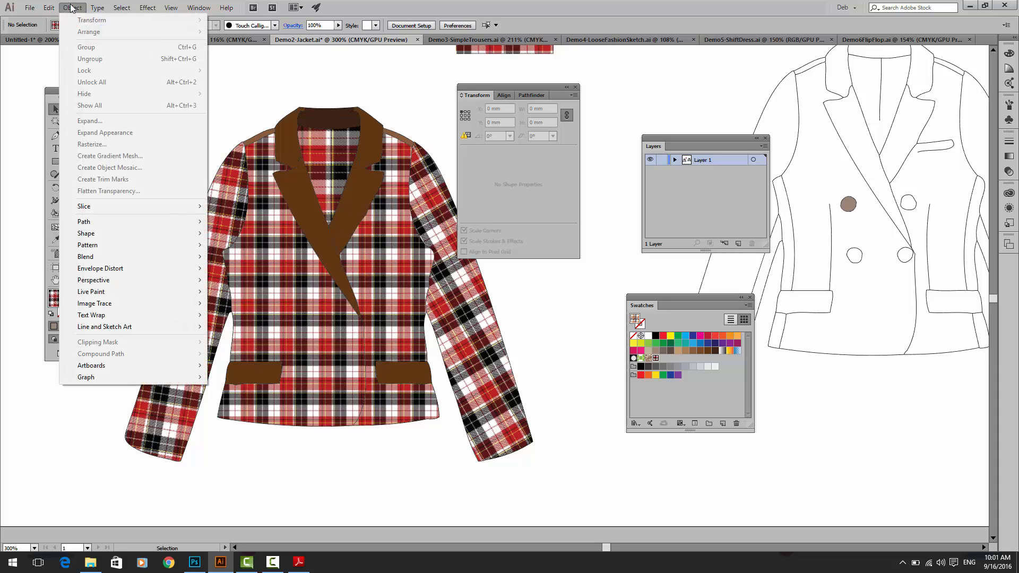
mouse_move(119, 270)
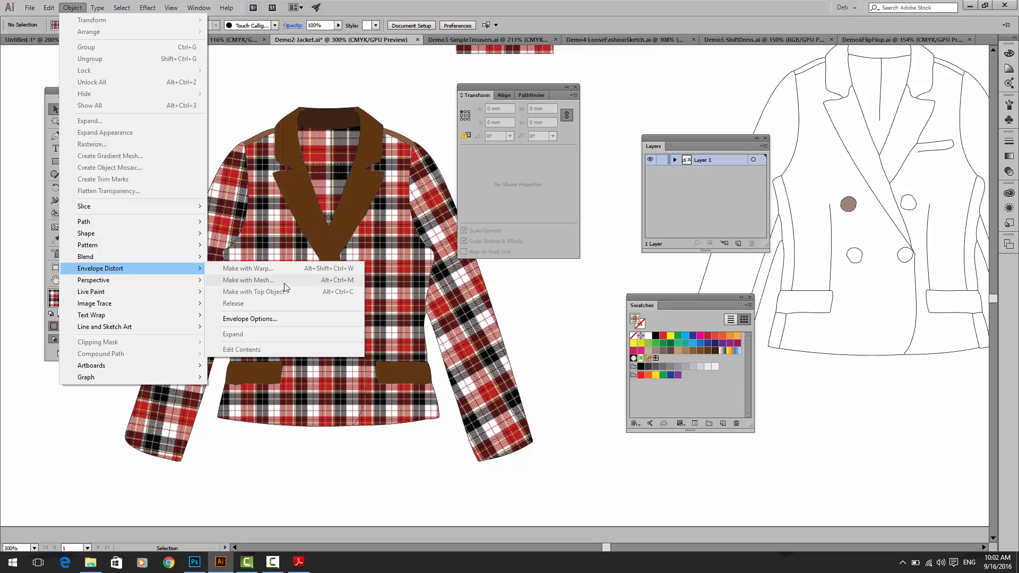
mouse_move(30, 8)
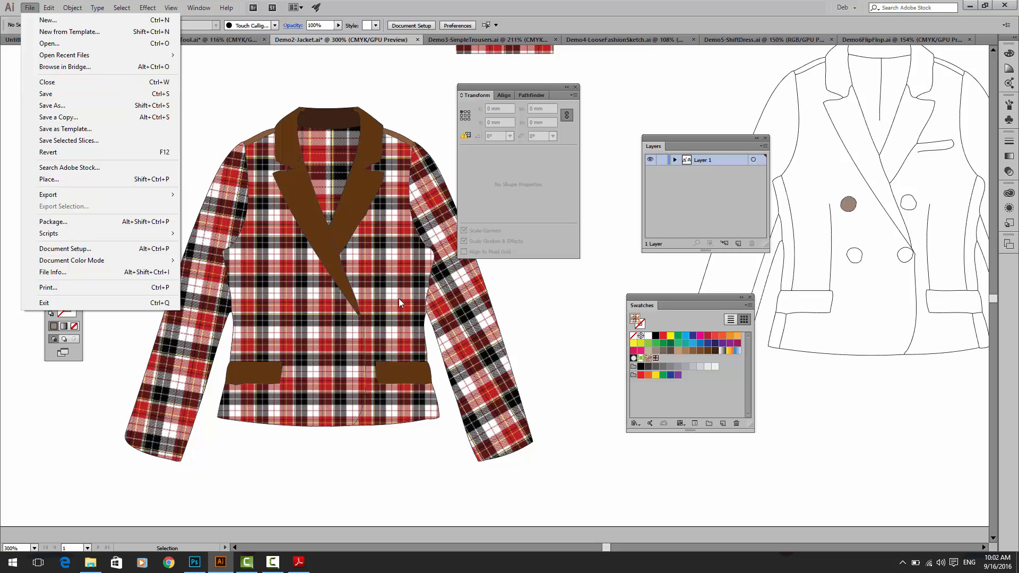
mouse_move(72, 7)
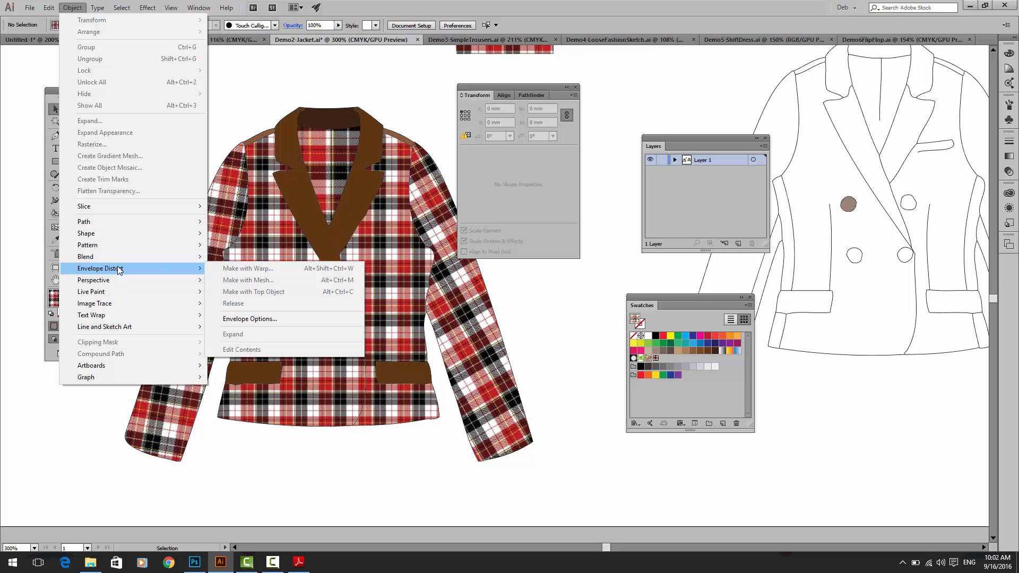
left_click(432, 96)
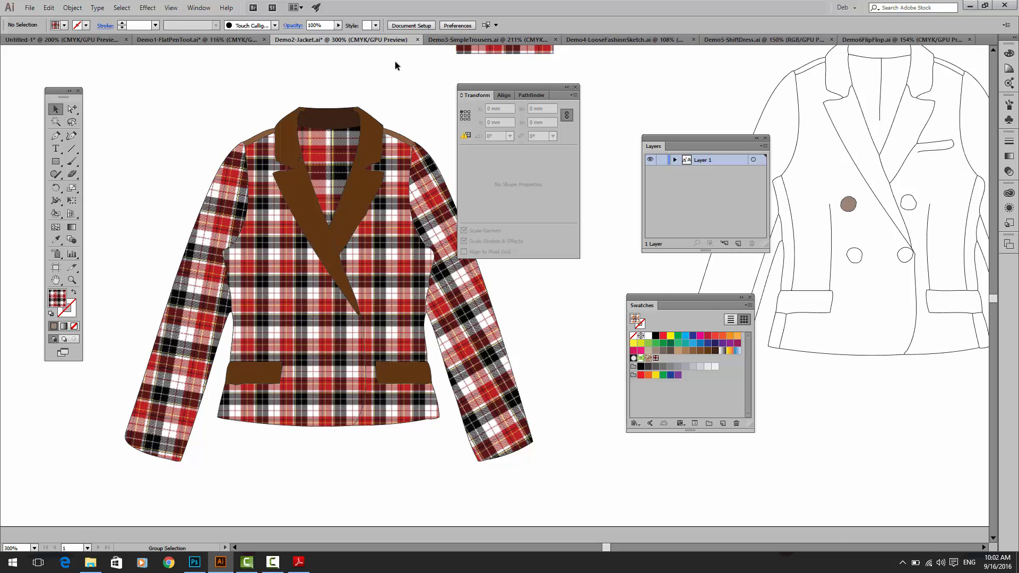
Step: Fit the artboard in view and move the square checker textile image to the empty area above the coloured blazer's left sleeve
key("ctrl+0")
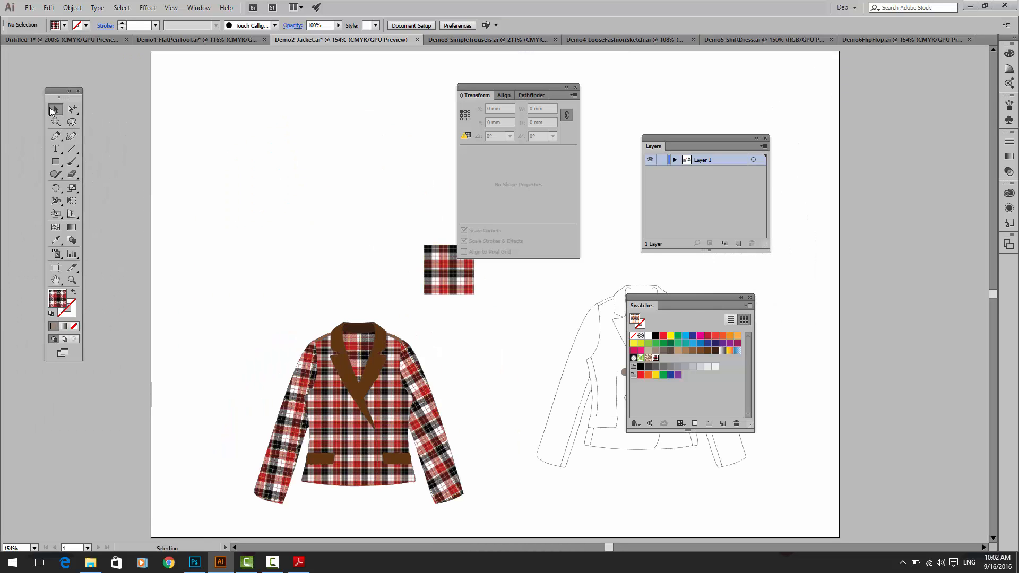
left_click_drag(442, 273, 220, 280)
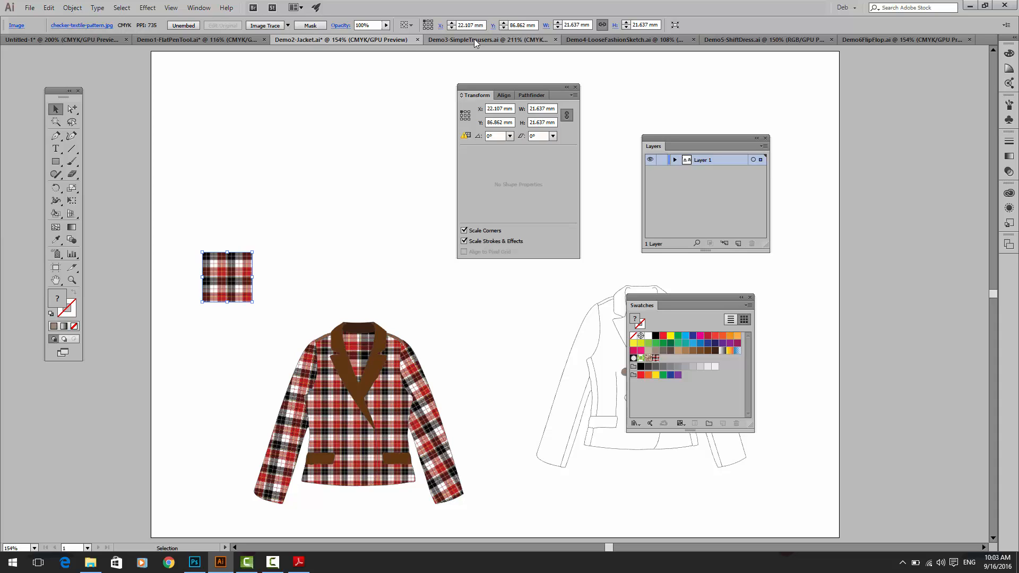
Step: Switch to the Demo4-LooseFashionSketch.ai document
left_click(611, 40)
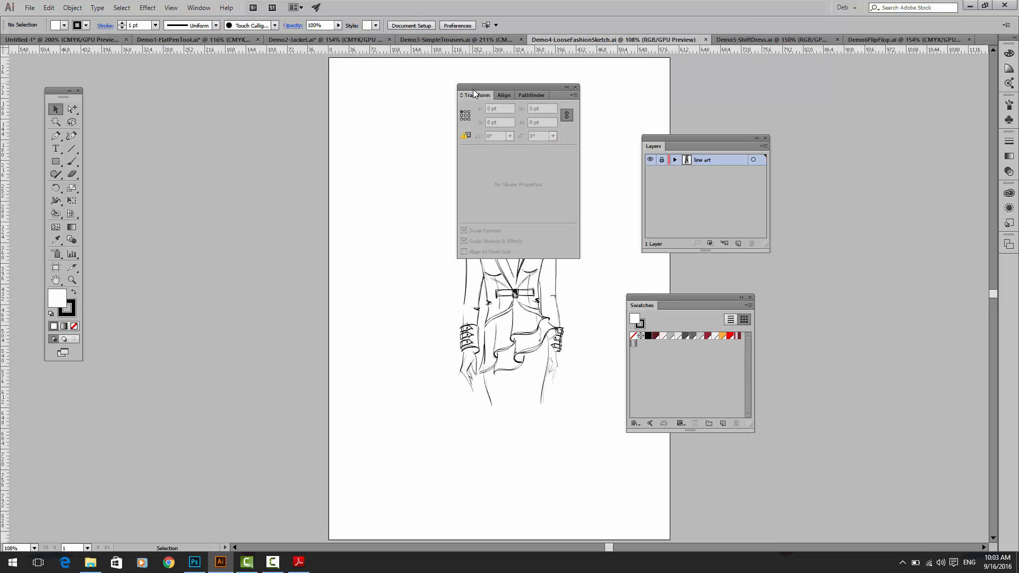
Step: Move the Transform panel clear of the figure and select the compound path forming the jacket's line art
left_click_drag(488, 87, 226, 87)
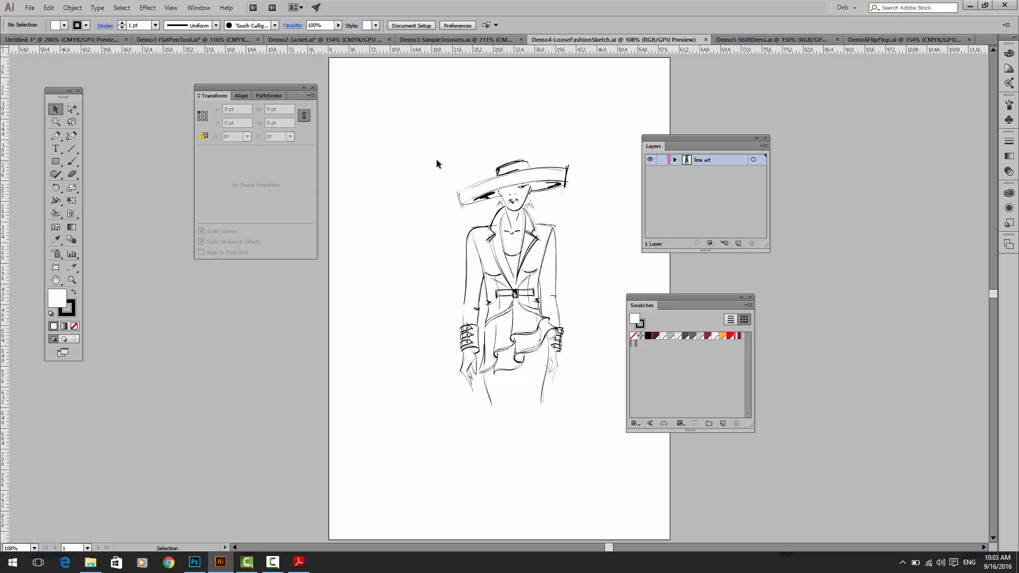
left_click_drag(436, 159, 572, 402)
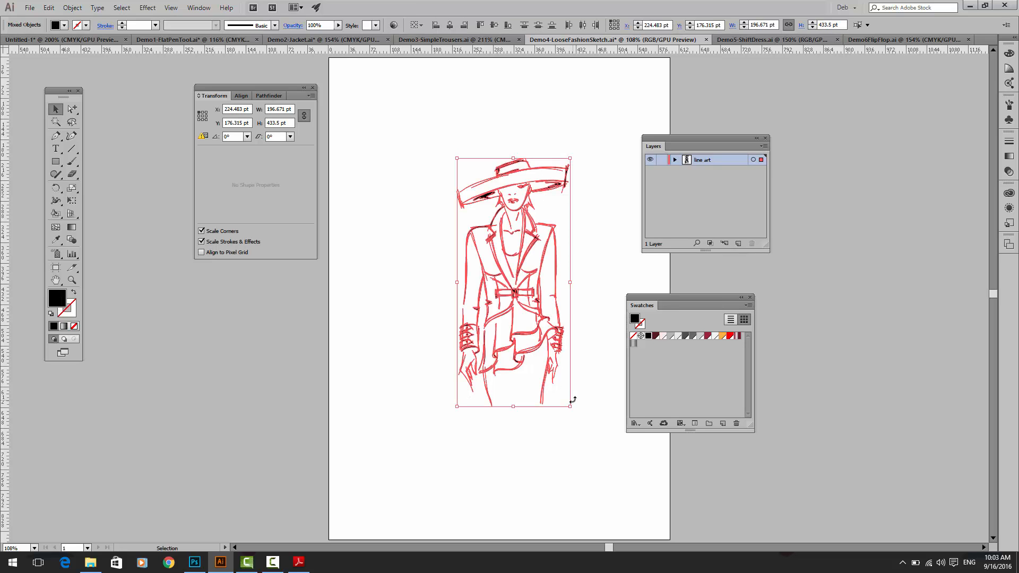
key("ctrl+equal")
key("ctrl+equal")
left_click(431, 281)
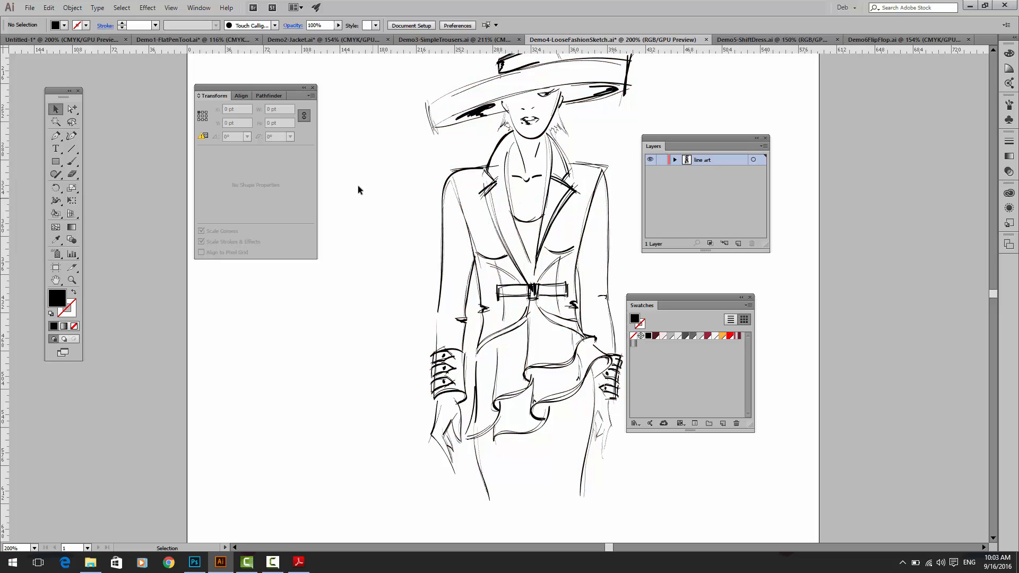
left_click(443, 188)
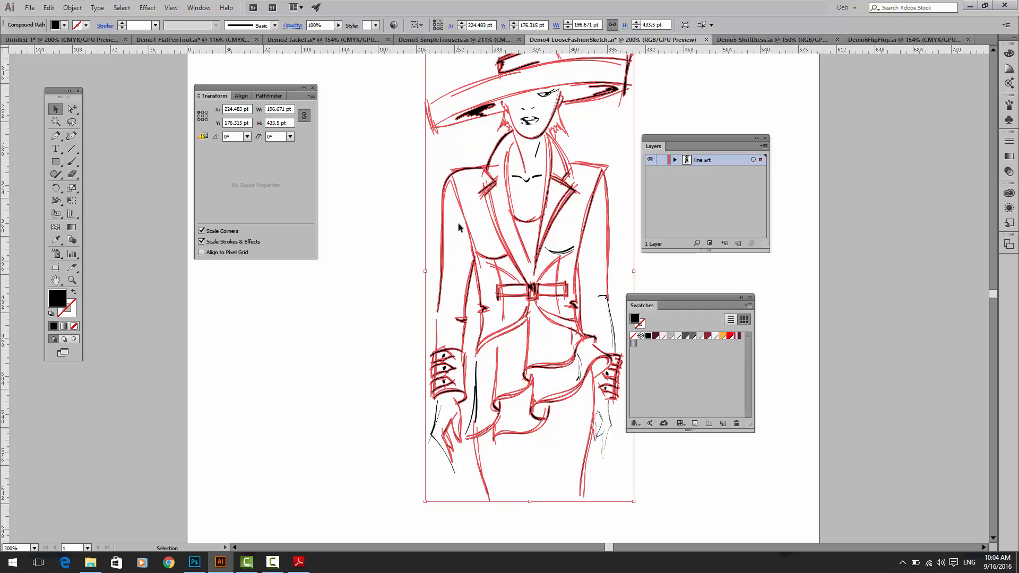
Step: Convert the selected line art into a Live Paint group
left_click(58, 212)
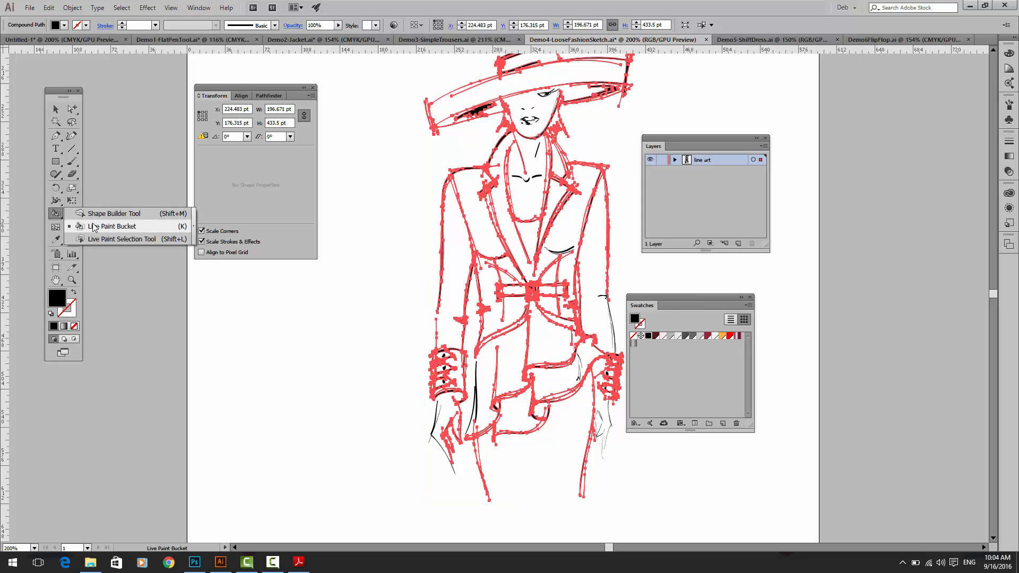
left_click(94, 227)
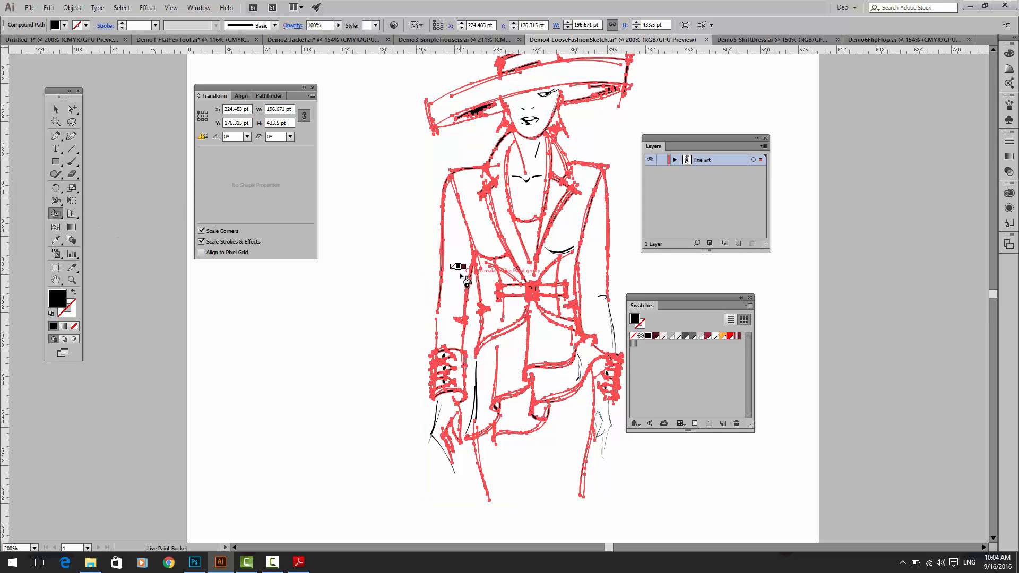
left_click(463, 276)
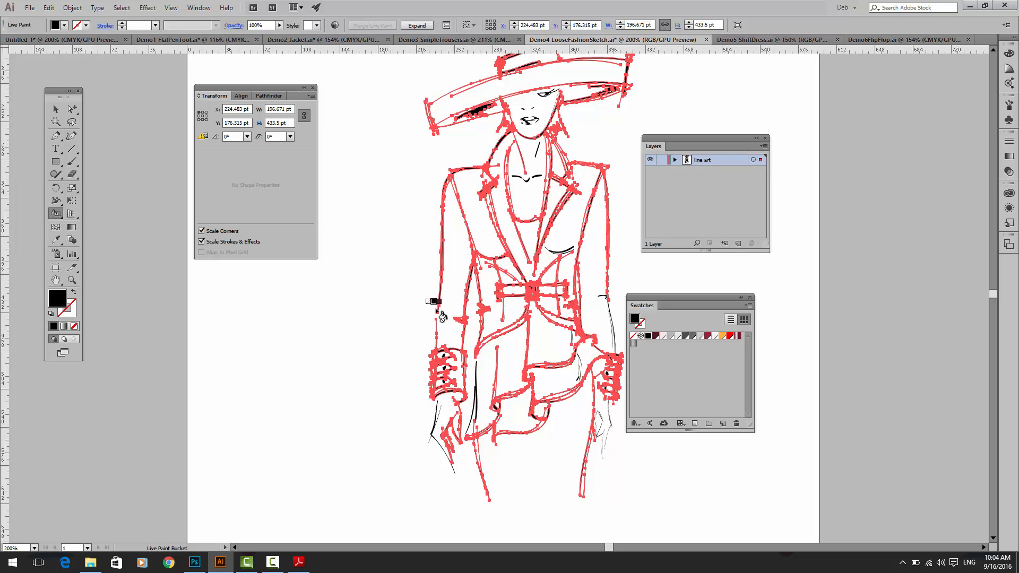
Step: Try filling the jacket's front and neckline areas with black using Live Paint, undo both fills, and deselect the artwork
left_click(557, 240)
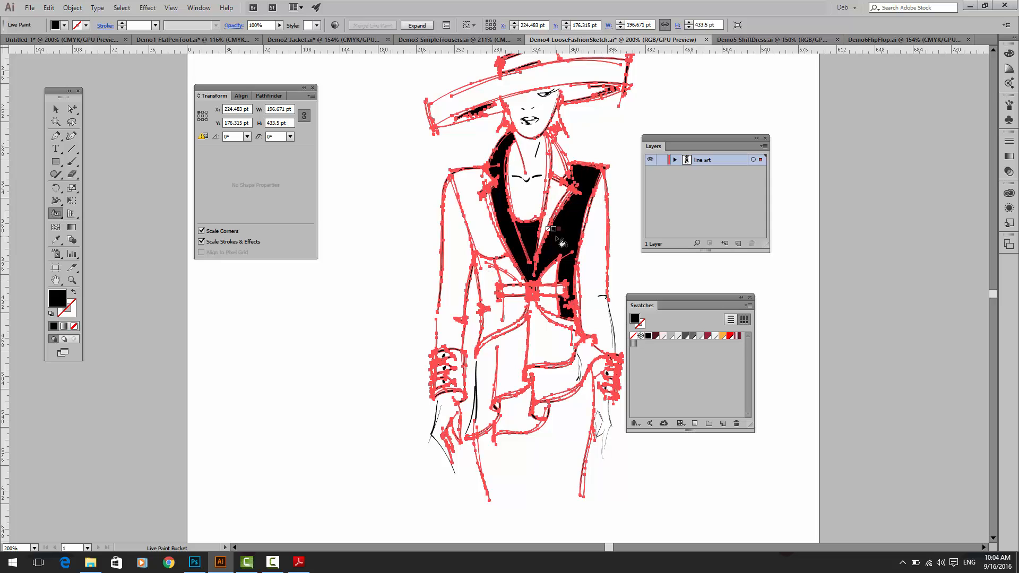
left_click(506, 240)
key("ctrl+z")
key("ctrl+z")
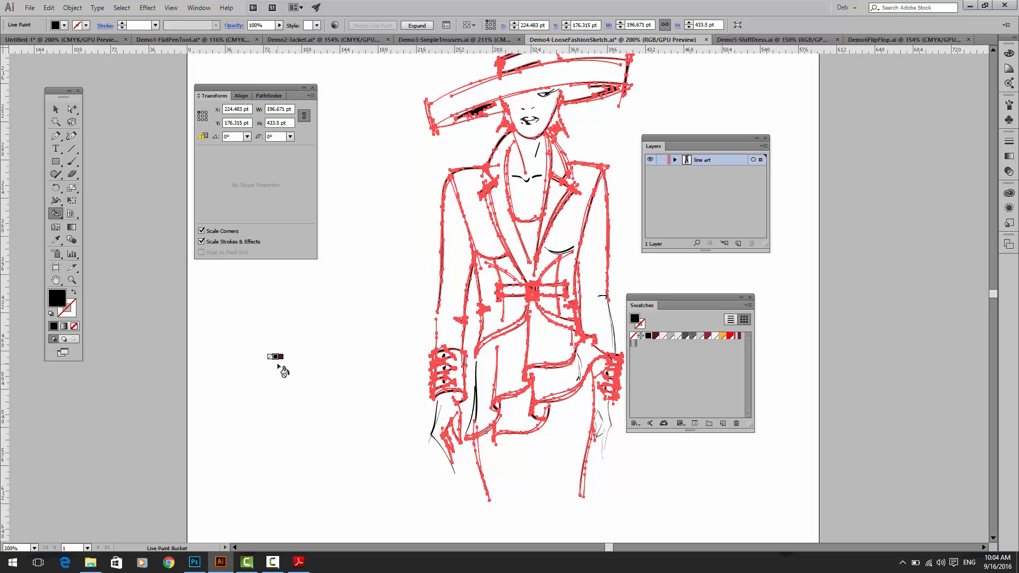
left_click(56, 108)
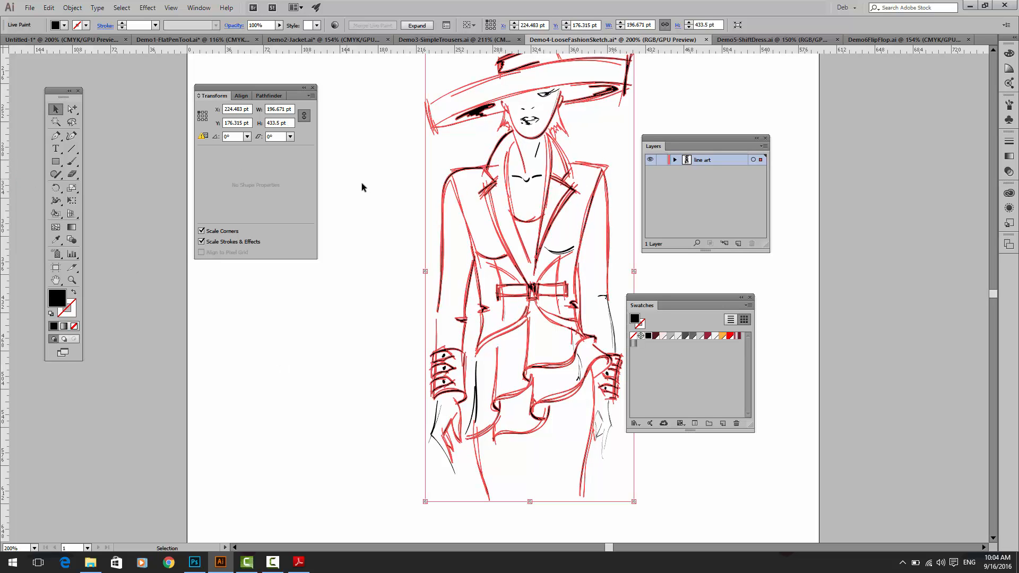
left_click(376, 187)
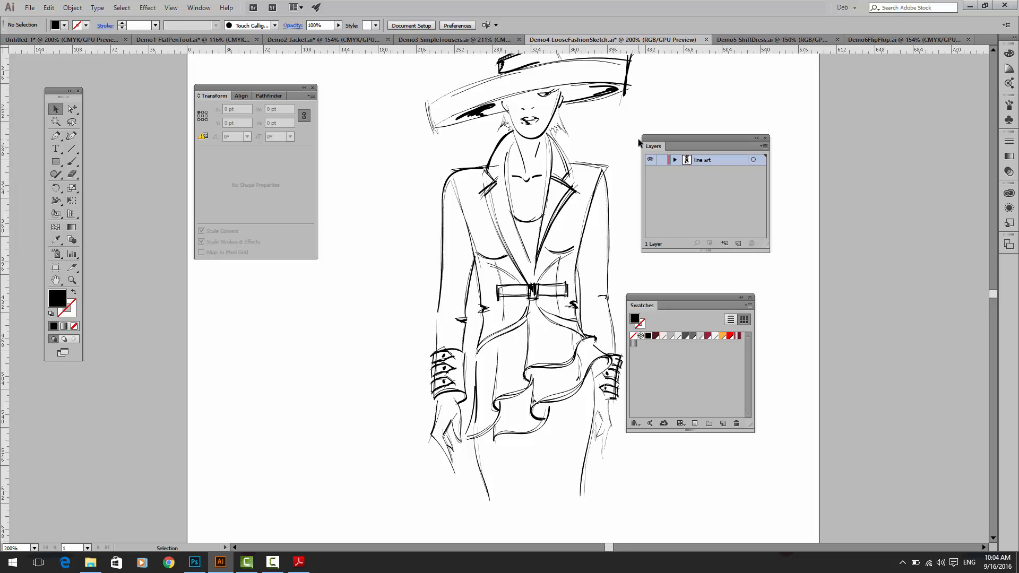
Step: Lock the line art layer and add a new layer named colour above it, moving the Swatches panel aside
left_click(661, 160)
left_click(763, 148)
left_click(781, 146)
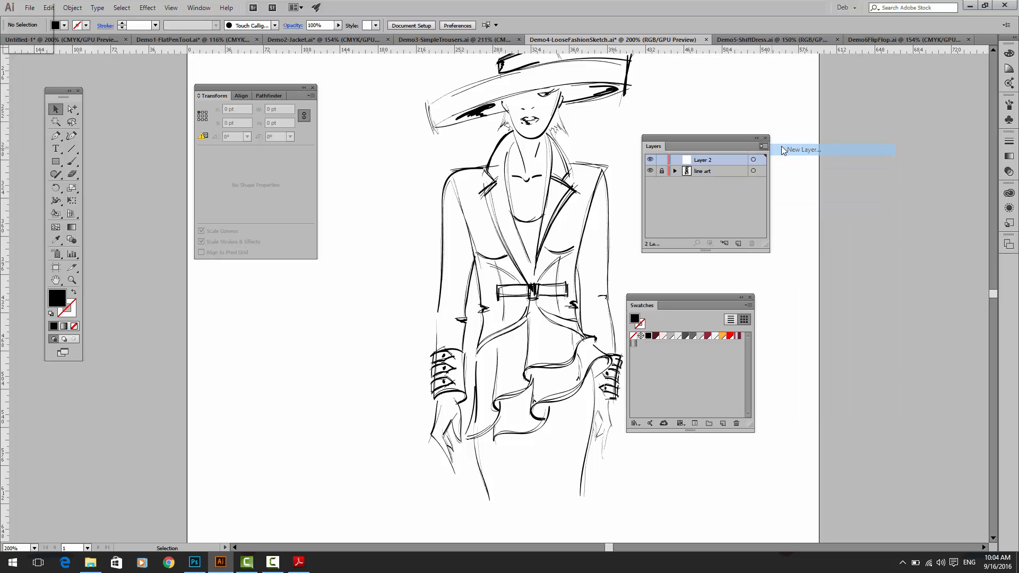
type("co")
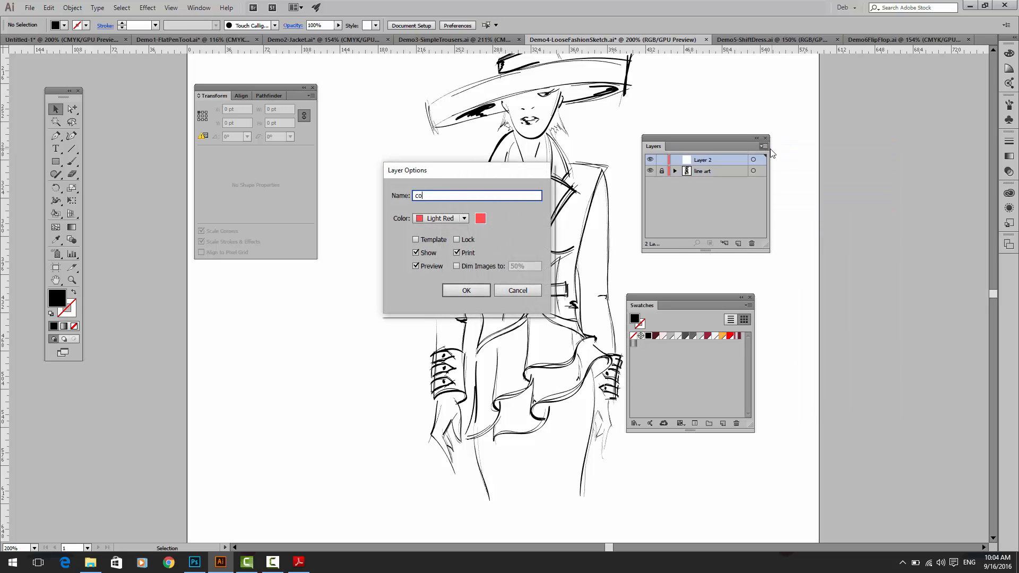
type("lour")
key("Return")
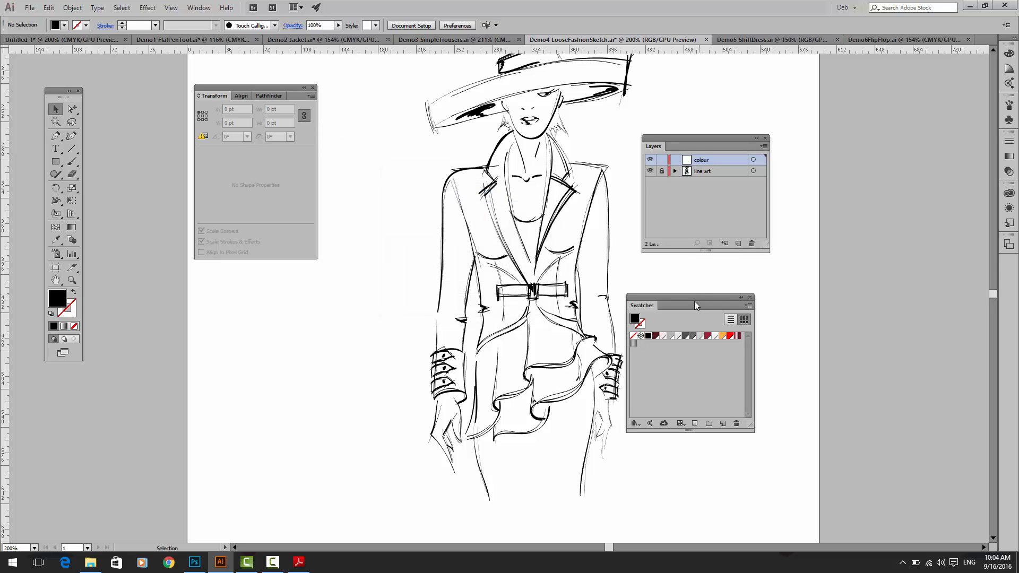
left_click_drag(690, 297, 714, 288)
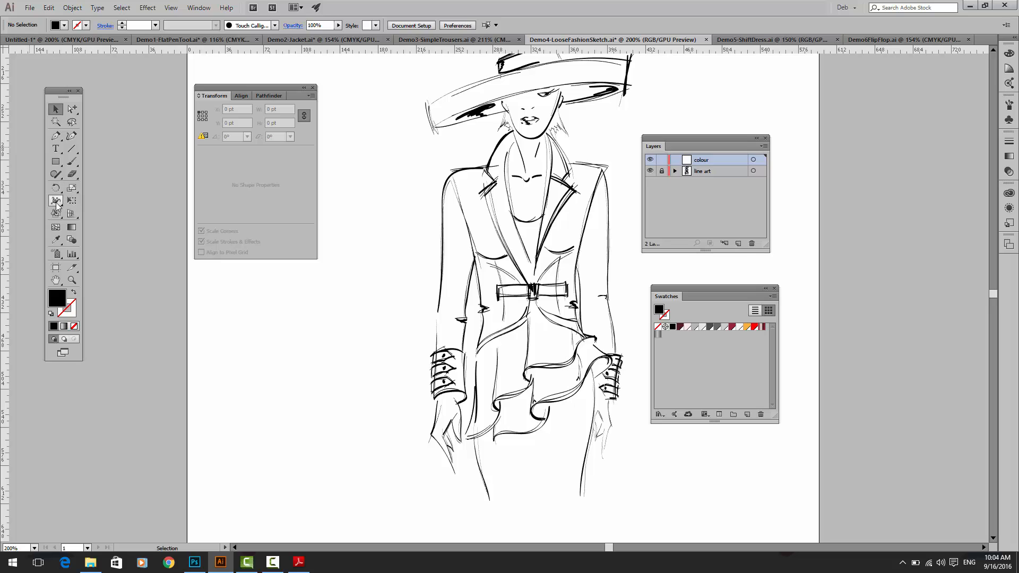
Step: Paint a black S-shaped Paintbrush stroke about 74 by 183 pt beside the figure, check its path, and delete it
left_click(68, 166)
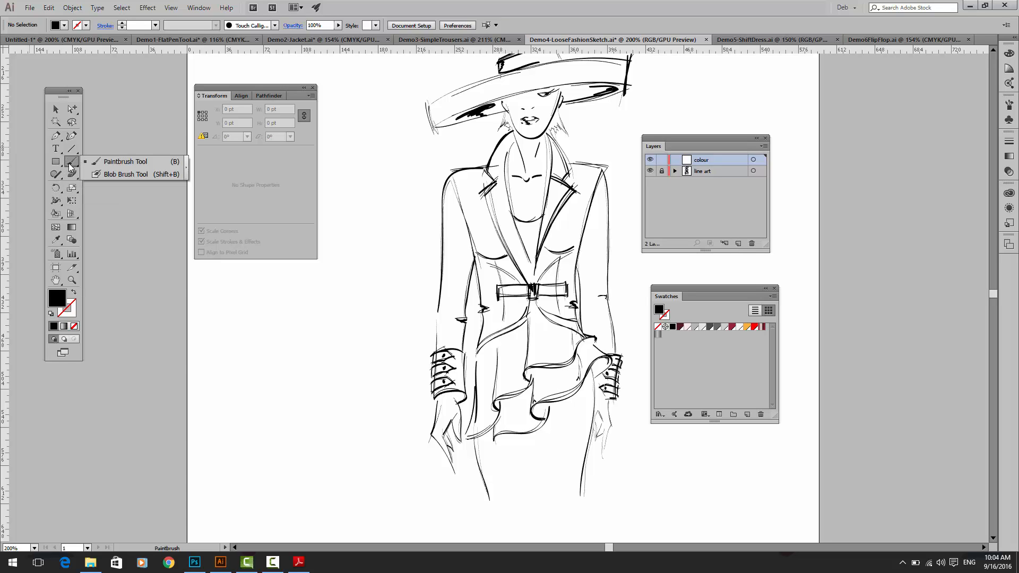
mouse_move(381, 168)
left_mouse_down()
mouse_move(383, 256)
mouse_move(307, 358)
left_mouse_up()
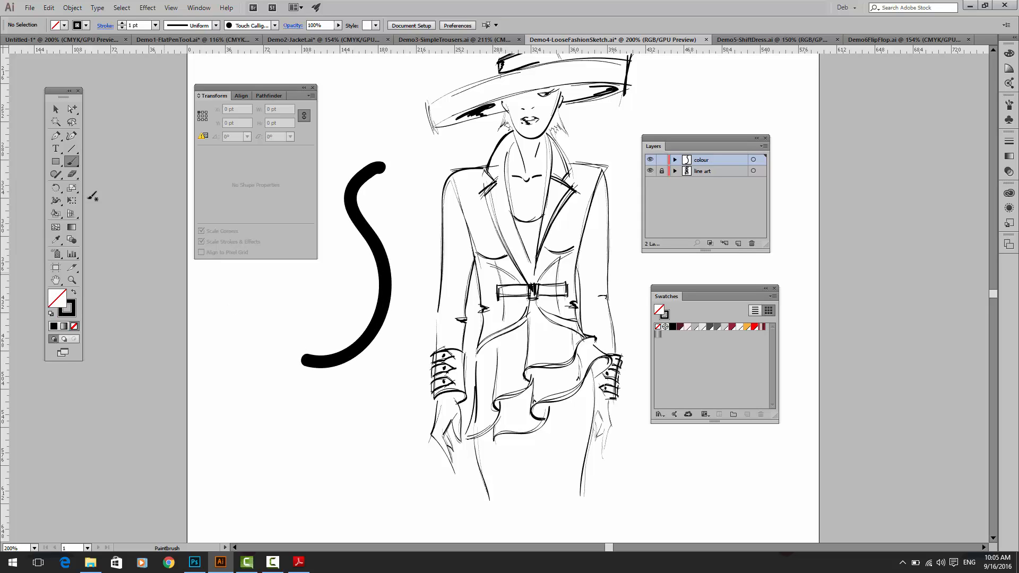
left_click(55, 109)
left_click(362, 222)
left_click(363, 221)
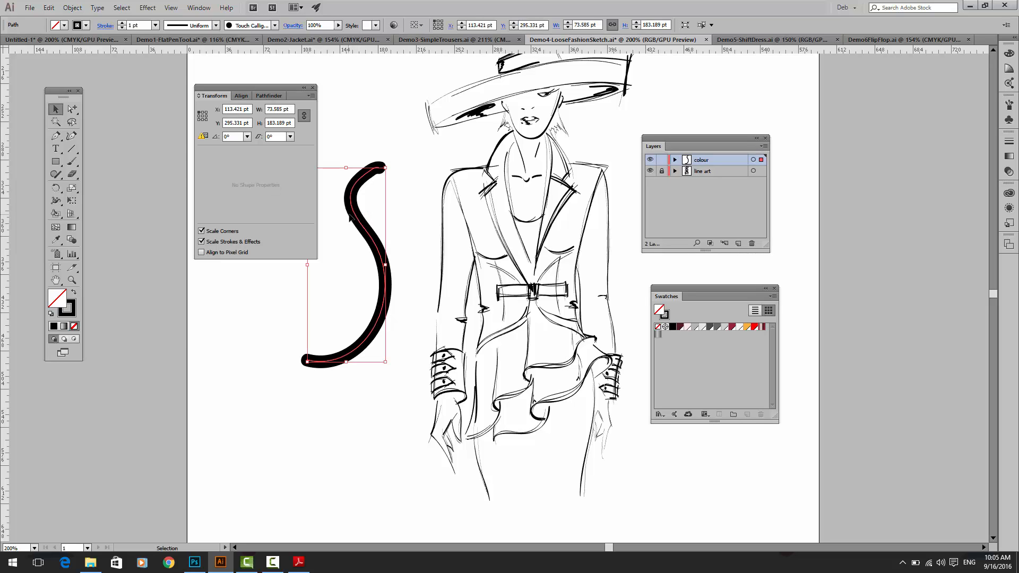
key("Delete")
Step: Paint a black S shape about 63 by 128 pt beside the figure with the Blob Brush
left_click(72, 162)
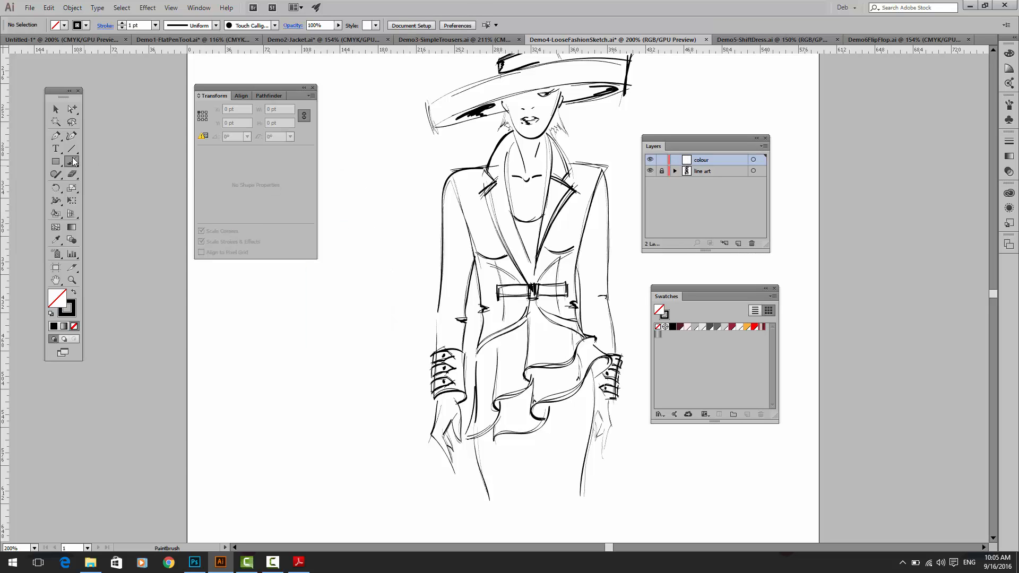
left_click(97, 174)
mouse_move(386, 206)
left_mouse_down()
mouse_move(351, 222)
mouse_move(384, 281)
mouse_move(369, 328)
mouse_move(333, 307)
left_mouse_up()
left_click(55, 109)
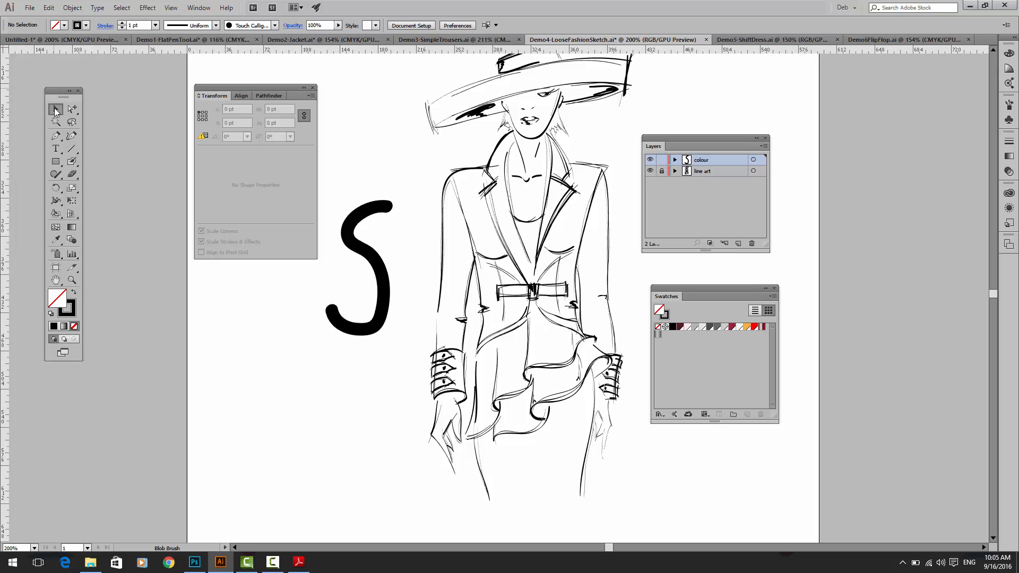
Step: Fill the S shape with dark gray and replace that with the gray gradient swatch
left_click(365, 255)
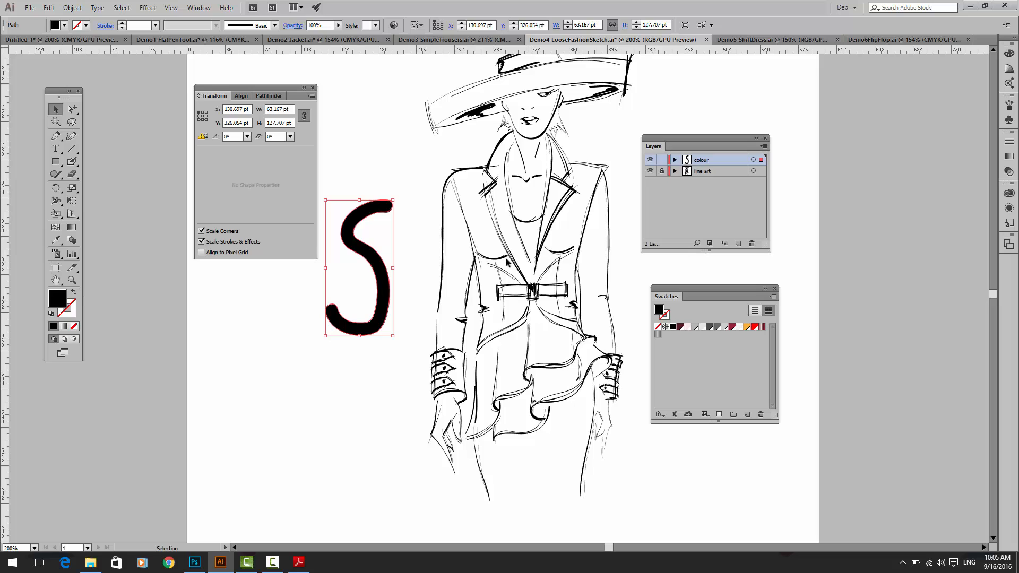
left_click(717, 326)
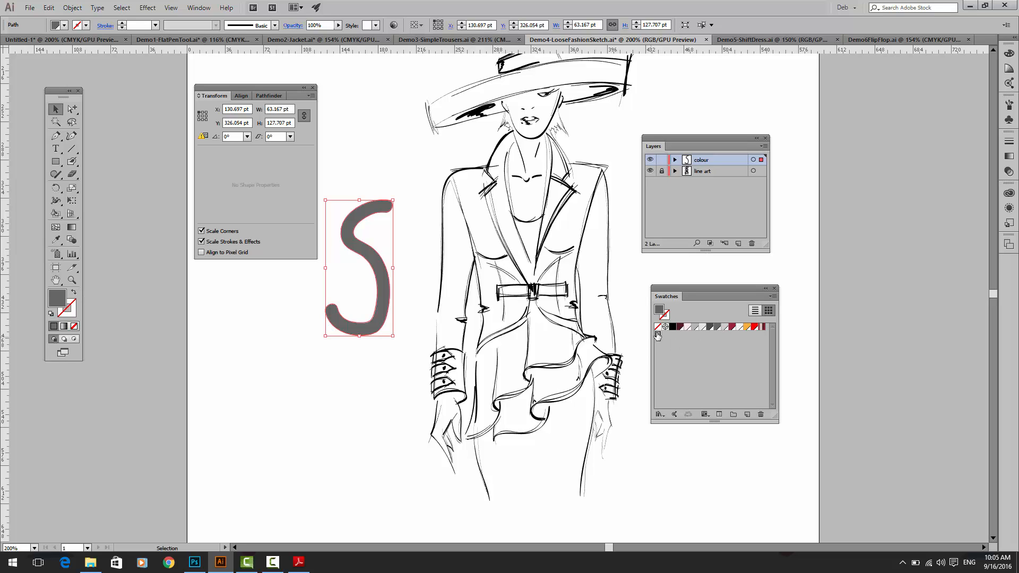
left_click(657, 333)
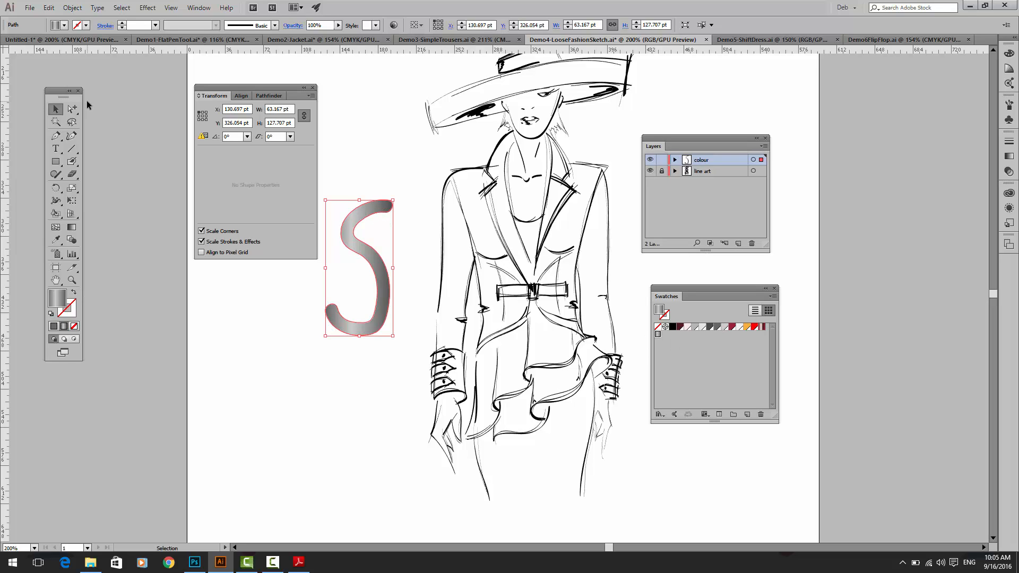
Step: Reshape the upper end of the S with the Direct Selection tool so it becomes wider, and deselect it
left_click(72, 108)
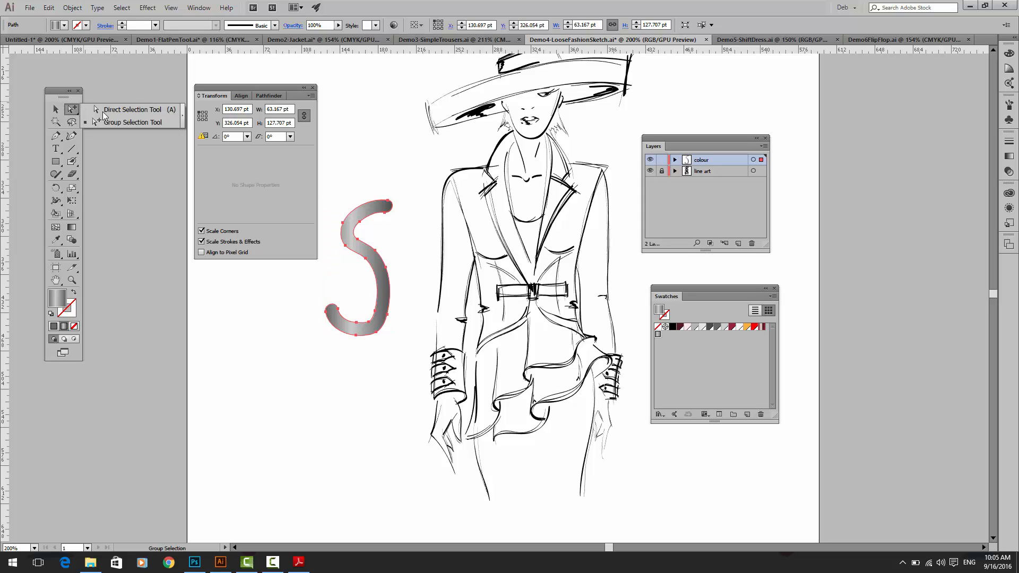
left_click(94, 106)
left_click(386, 217)
mouse_move(385, 213)
left_mouse_down()
mouse_move(400, 223)
mouse_move(378, 230)
left_mouse_up()
left_click(358, 176)
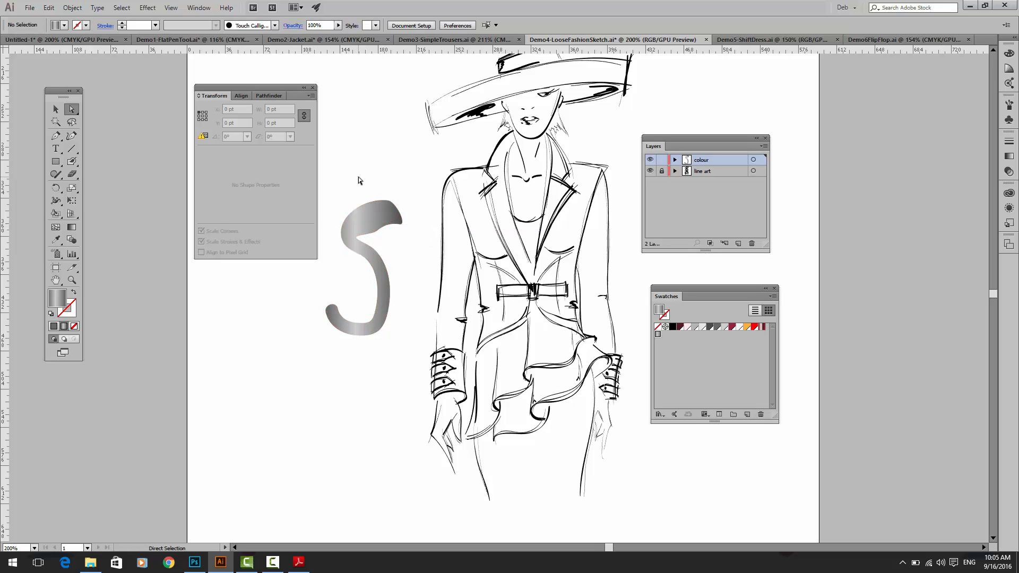
Step: Thicken the middle of the gradient S with additional Blob Brush strokes along its inner edge
left_click(72, 162)
mouse_move(354, 220)
left_mouse_down()
mouse_move(359, 252)
mouse_move(371, 298)
left_mouse_up()
mouse_move(368, 255)
left_mouse_down()
mouse_move(374, 324)
mouse_move(367, 303)
left_mouse_up()
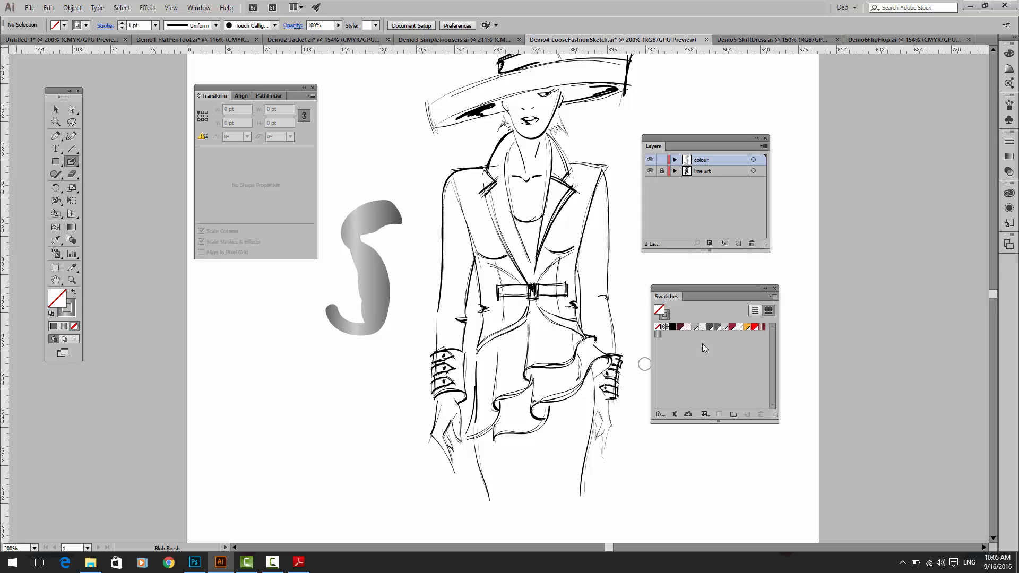
Step: Set the stroke colour to the dark maroon swatch and paint an irregular Blob Brush shape over the lower part of the S
left_click(68, 313)
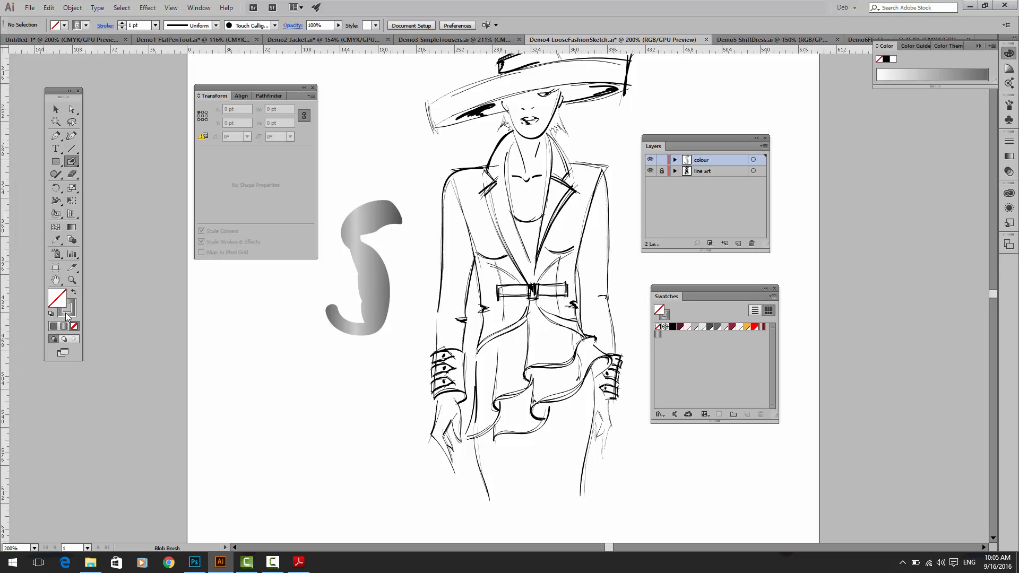
left_click(680, 327)
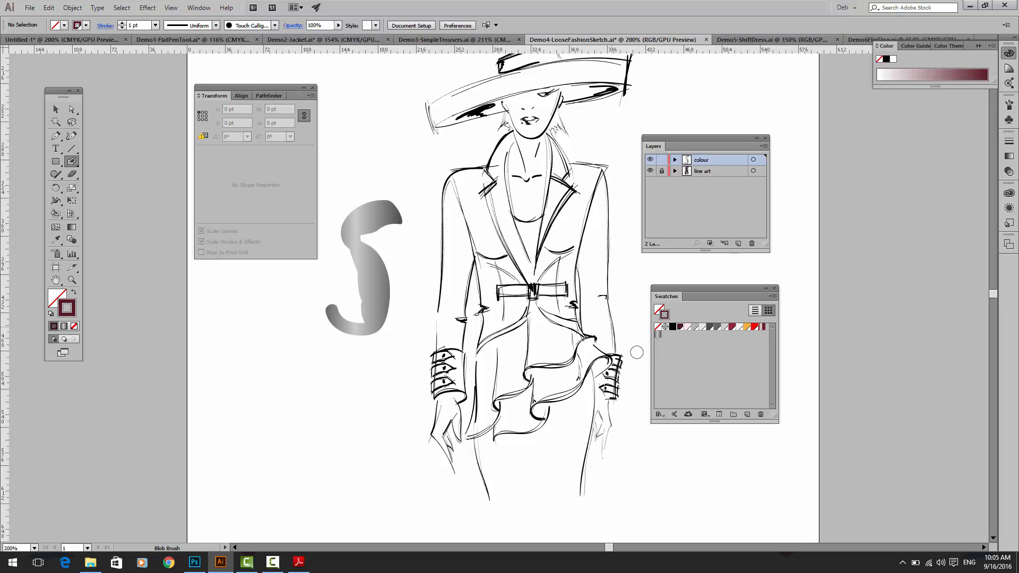
mouse_move(334, 265)
left_mouse_down()
mouse_move(347, 317)
mouse_move(335, 299)
mouse_move(367, 319)
mouse_move(316, 326)
mouse_move(397, 342)
mouse_move(331, 342)
left_mouse_up()
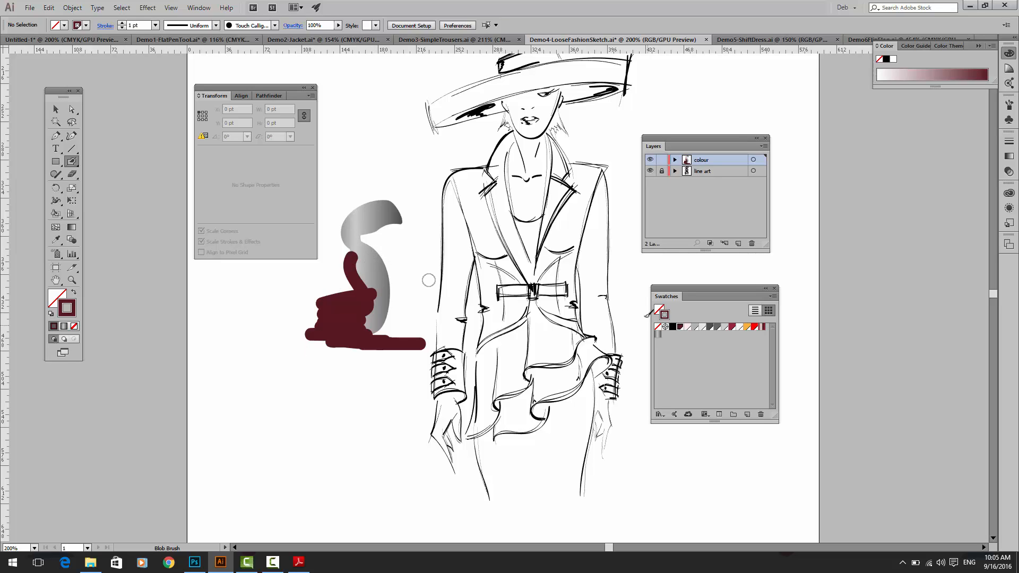
mouse_move(325, 306)
left_mouse_down()
mouse_move(313, 344)
mouse_move(345, 358)
mouse_move(321, 341)
mouse_move(319, 317)
left_mouse_up()
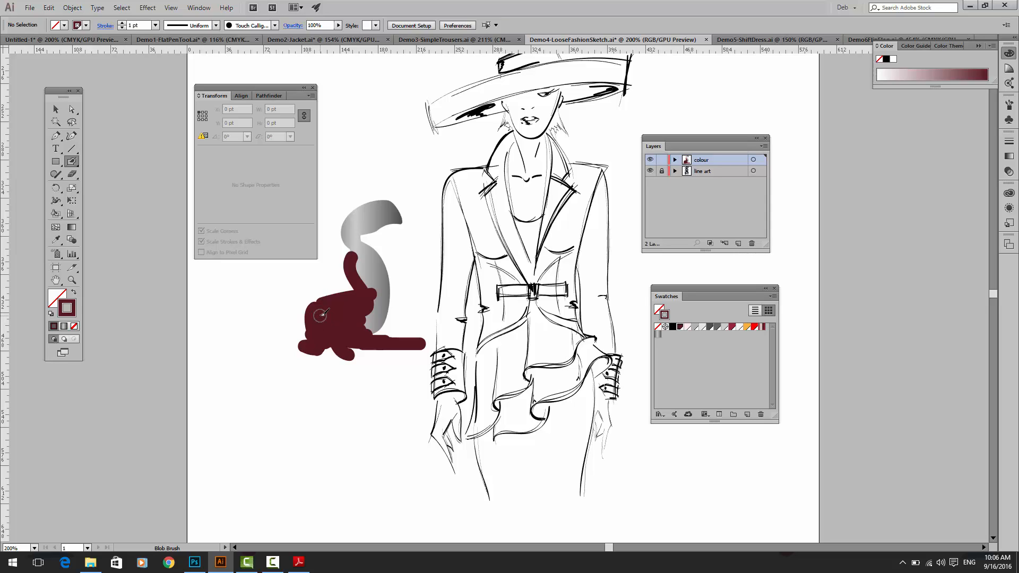
Step: Select the maroon blob and the gradient S beside the figure and delete both test shapes
left_click(56, 109)
left_click(327, 305)
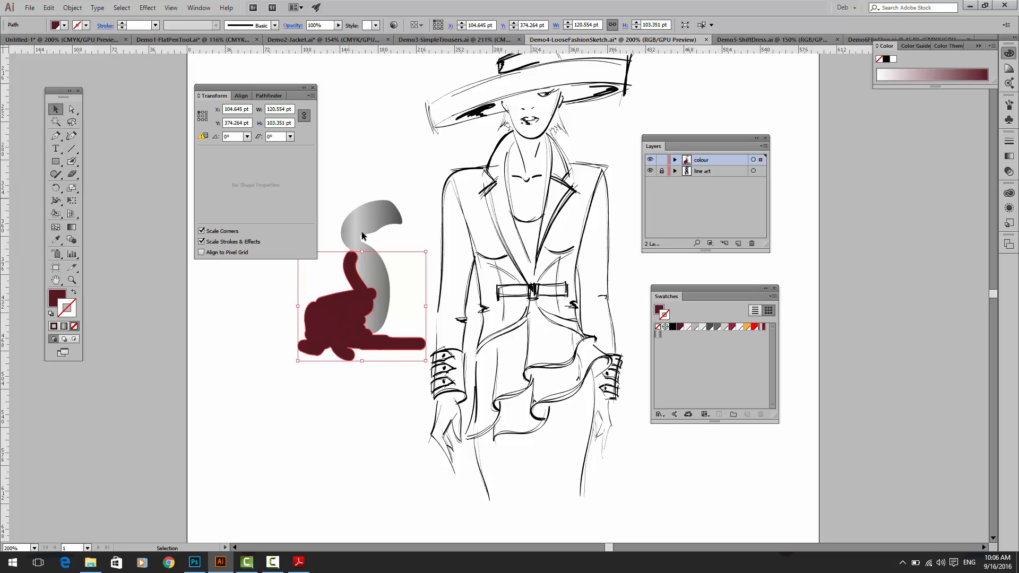
left_click(386, 314, "shift")
key("Delete")
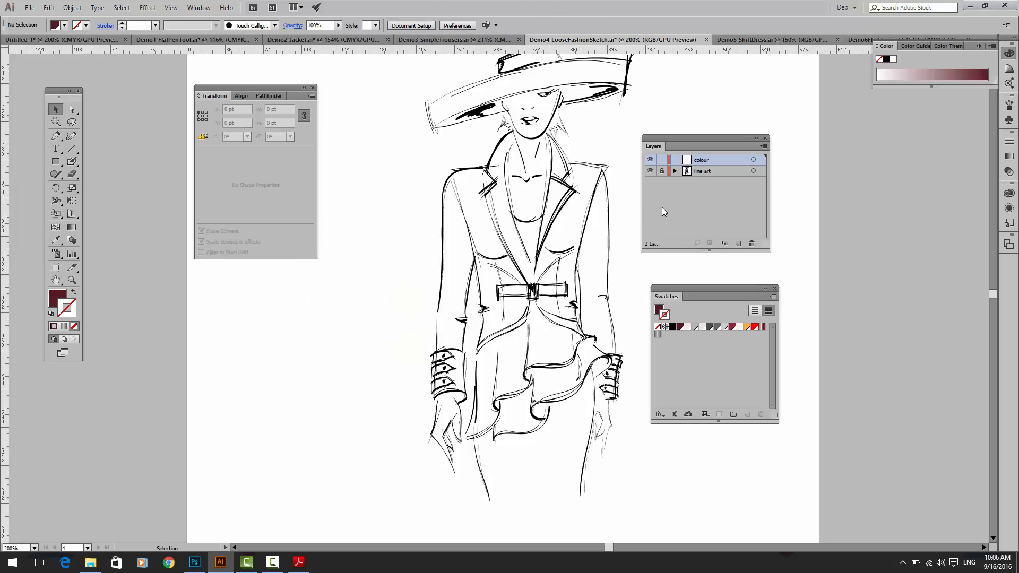
Step: Set a crimson stroke with no fill, enlarge the Blob Brush, and paint the hat's crown and the upper brim
left_click(731, 326)
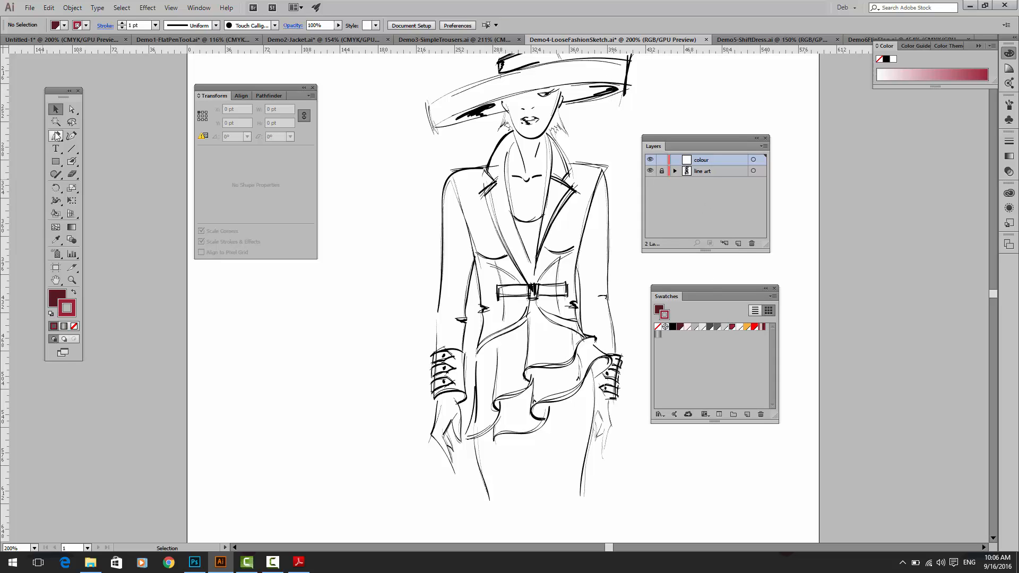
left_click(73, 162)
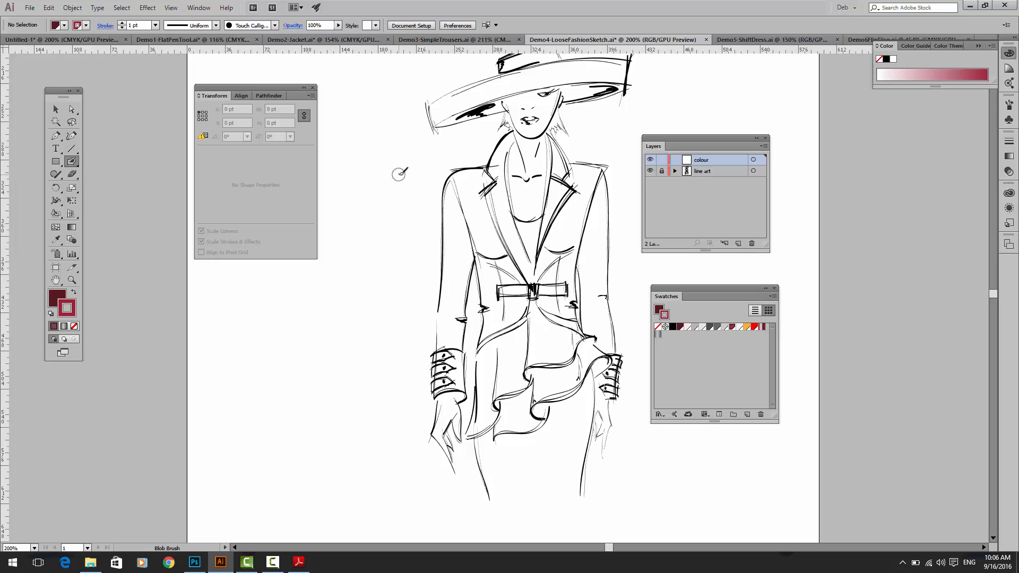
key("slash")
key("bracketright")
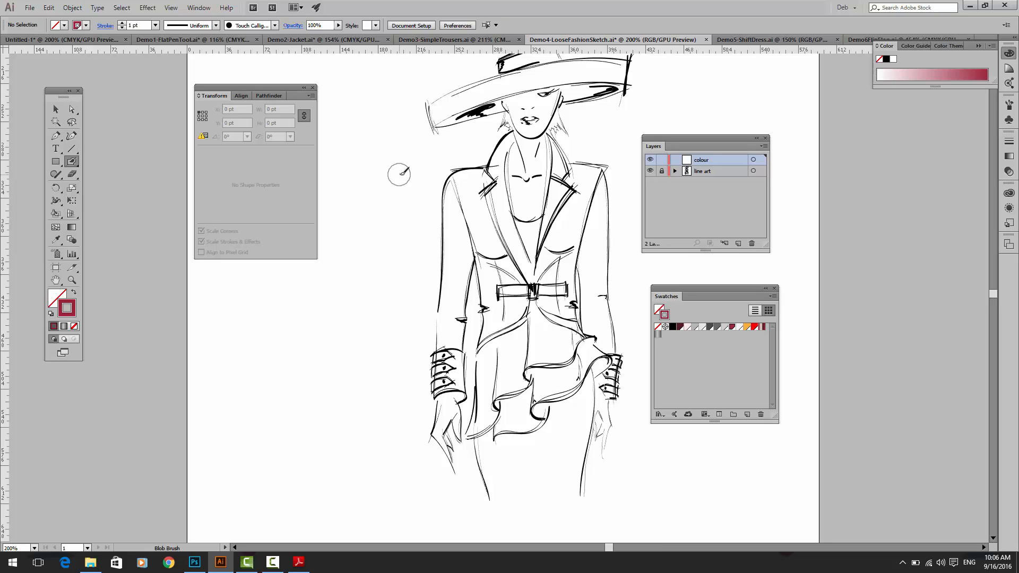
key("bracketright")
key("bracketright")
key("bracketright")
key("bracketleft")
key("bracketleft")
left_click_drag(544, 93, 537, 145)
mouse_move(592, 125)
left_mouse_down()
mouse_move(533, 134)
mouse_move(512, 125)
mouse_move(513, 148)
mouse_move(485, 141)
mouse_move(416, 172)
mouse_move(534, 108)
mouse_move(493, 125)
left_mouse_up()
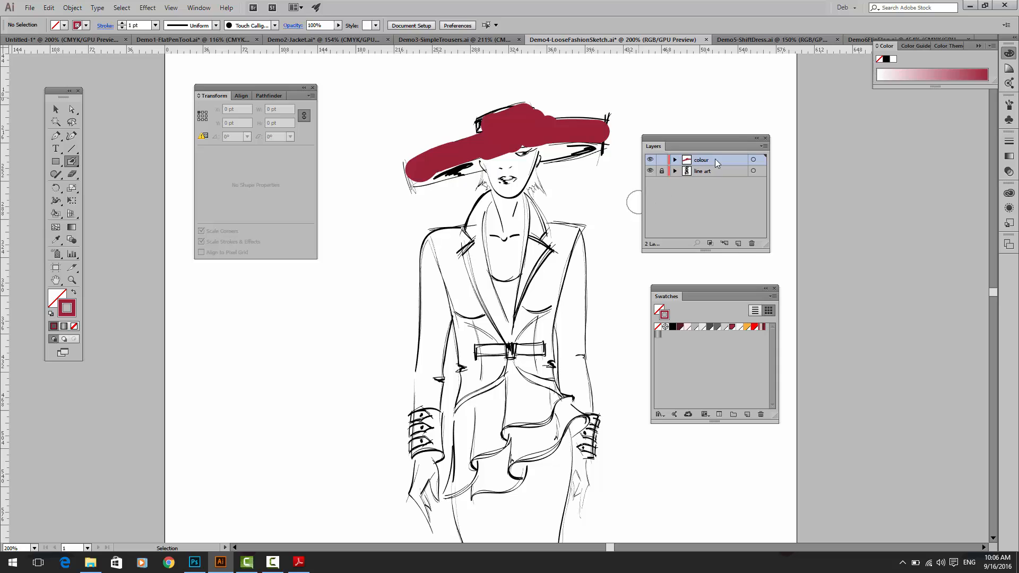
Step: Move the colour layer below the line art layer and paint the underside of the hat brim dark maroon
left_click_drag(714, 160, 714, 175)
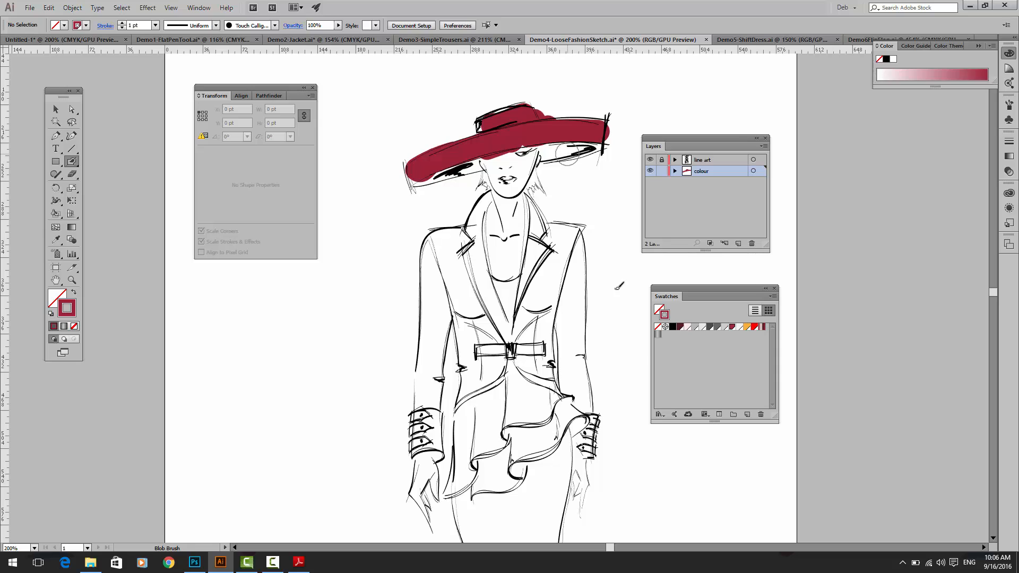
left_click(680, 327)
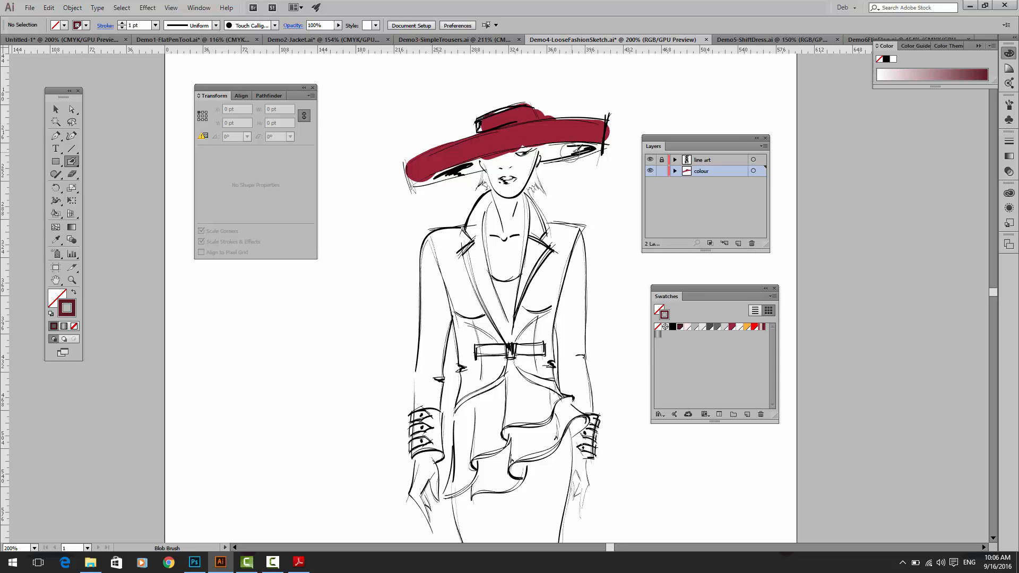
mouse_move(582, 153)
left_mouse_down()
mouse_move(546, 155)
mouse_move(562, 152)
left_mouse_up()
left_click_drag(468, 168, 454, 173)
left_click_drag(444, 178, 442, 179)
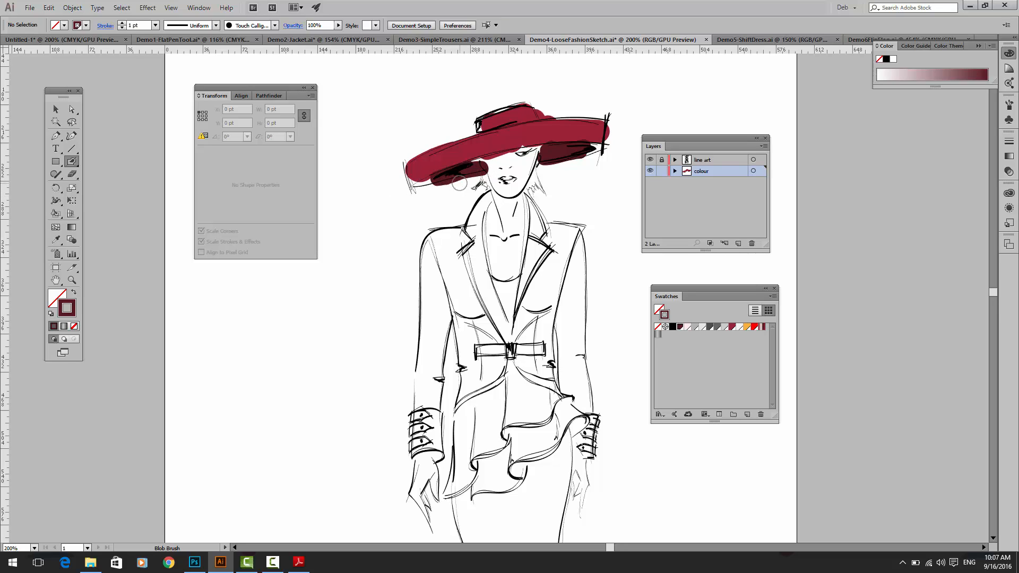
Step: Shift the maroon shape under the brim's left side slightly left, away from the face, with the Direct Selection tool and deselect it
left_click(71, 109)
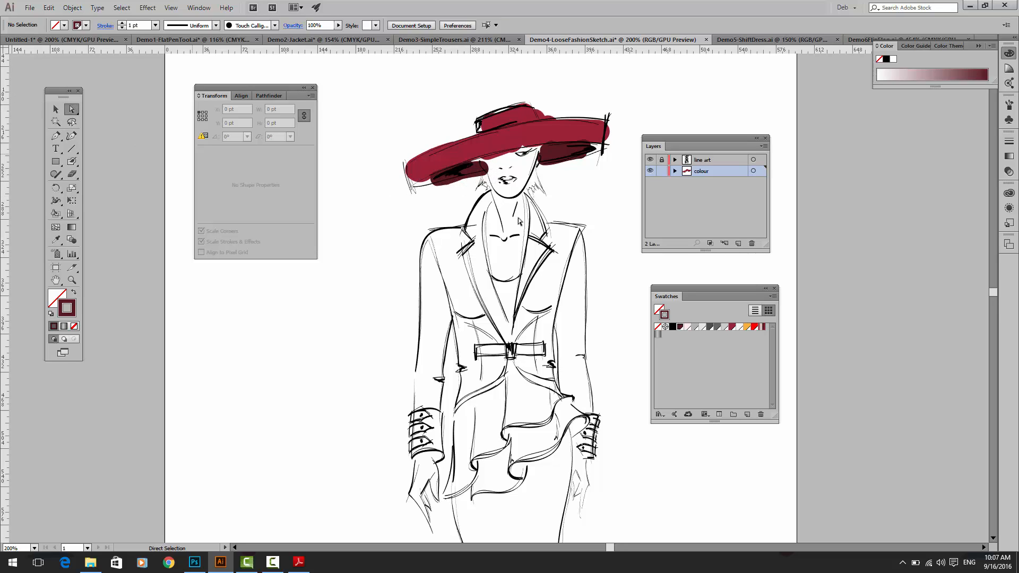
left_click(489, 169)
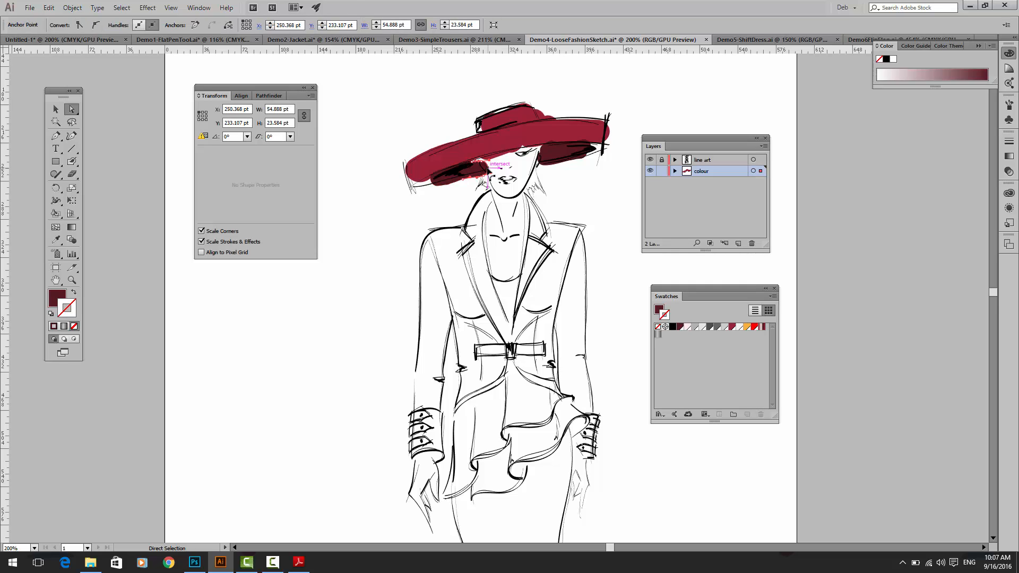
left_click_drag(478, 173, 475, 176)
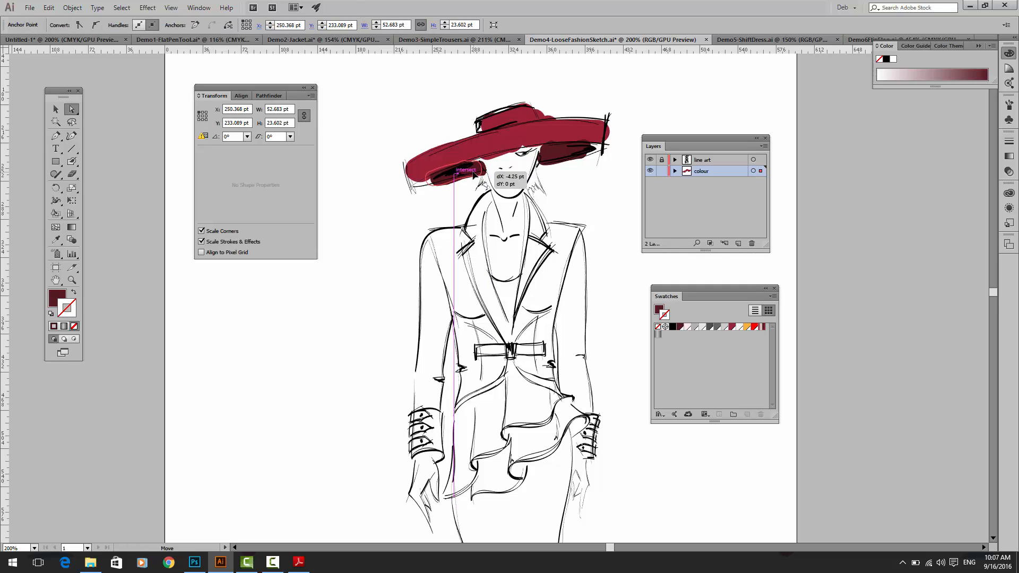
left_click(385, 206)
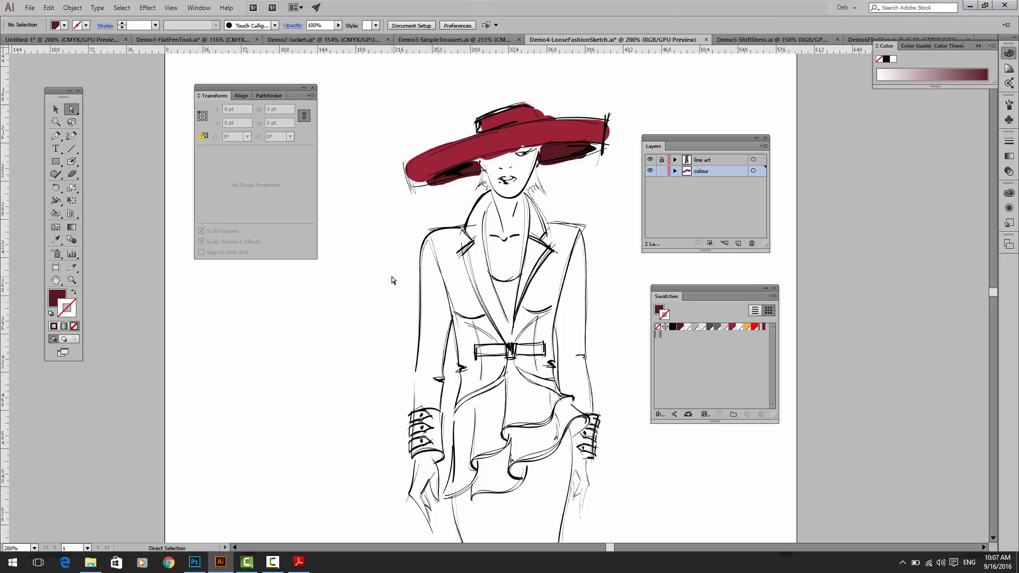
Step: Blob Brush the jacket's collar and lapels with the grey gradient swatch and no fill, and the front panel on the right in crimson
left_click(657, 335)
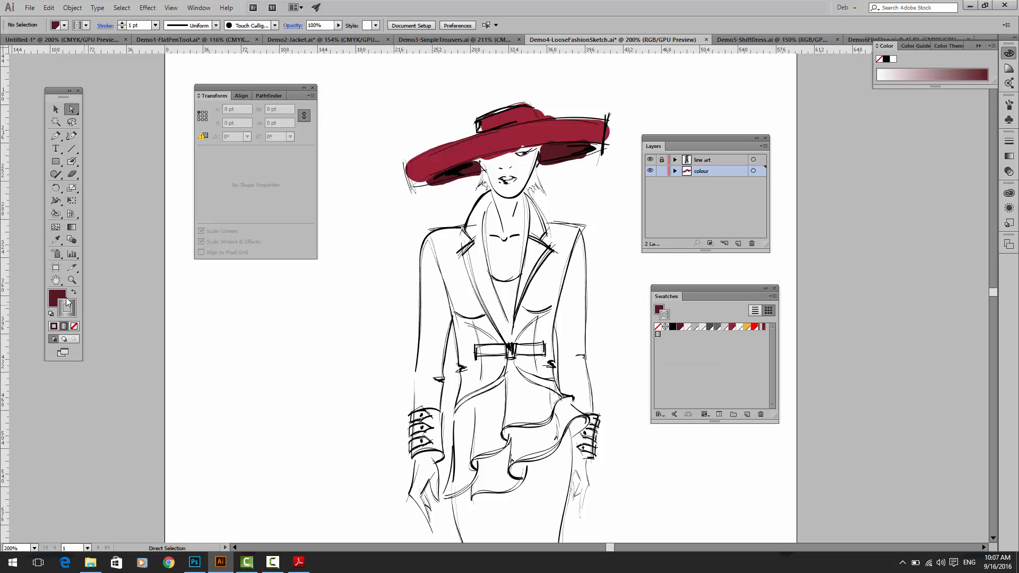
left_click(71, 160)
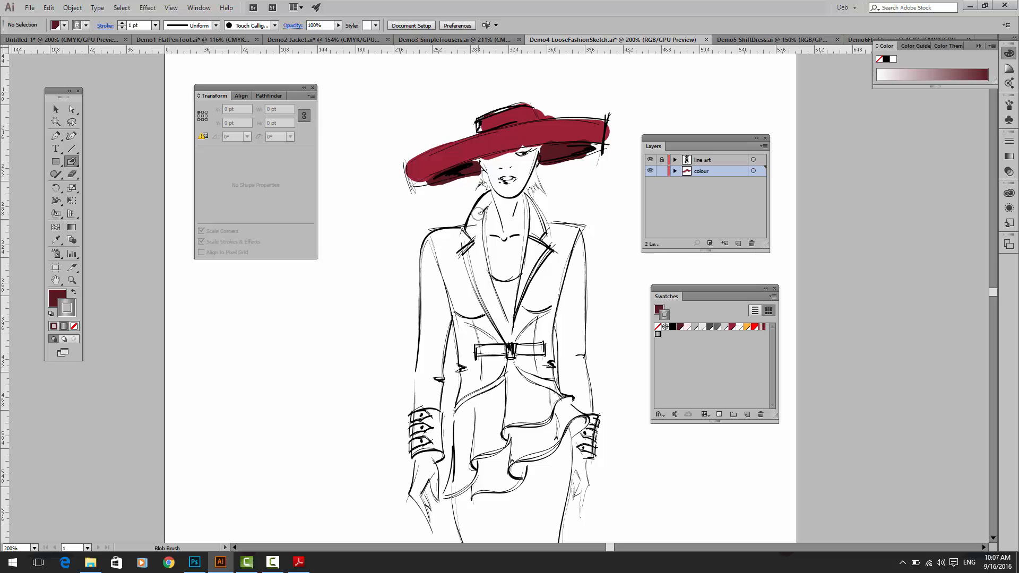
key("/")
mouse_move(482, 202)
left_mouse_down()
mouse_move(469, 234)
mouse_move(475, 278)
mouse_move(506, 335)
mouse_move(475, 215)
mouse_move(484, 192)
mouse_move(540, 222)
mouse_move(524, 191)
left_mouse_up()
mouse_move(541, 235)
left_mouse_down()
mouse_move(512, 324)
mouse_move(551, 243)
mouse_move(542, 266)
left_mouse_up()
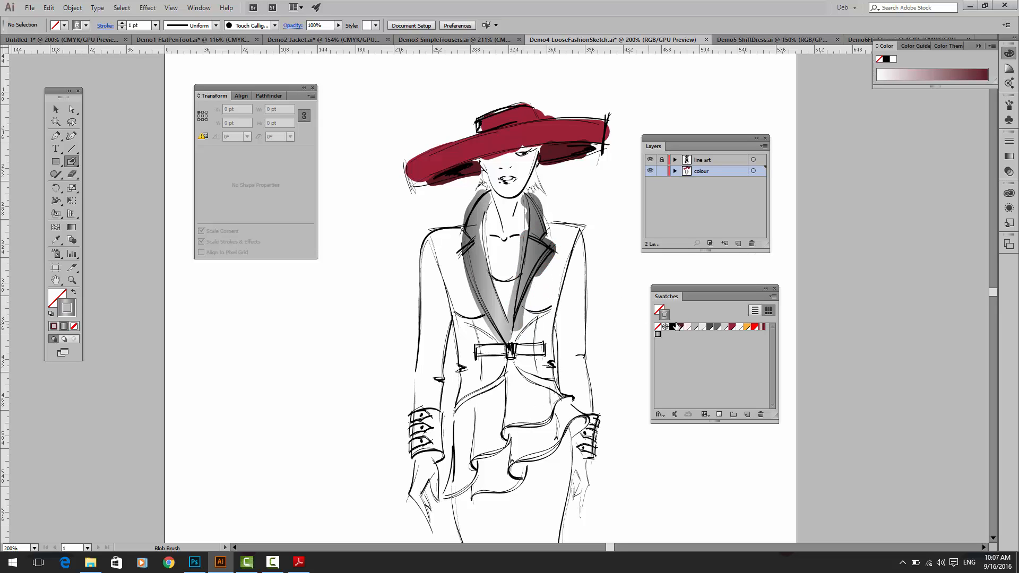
left_click(732, 327)
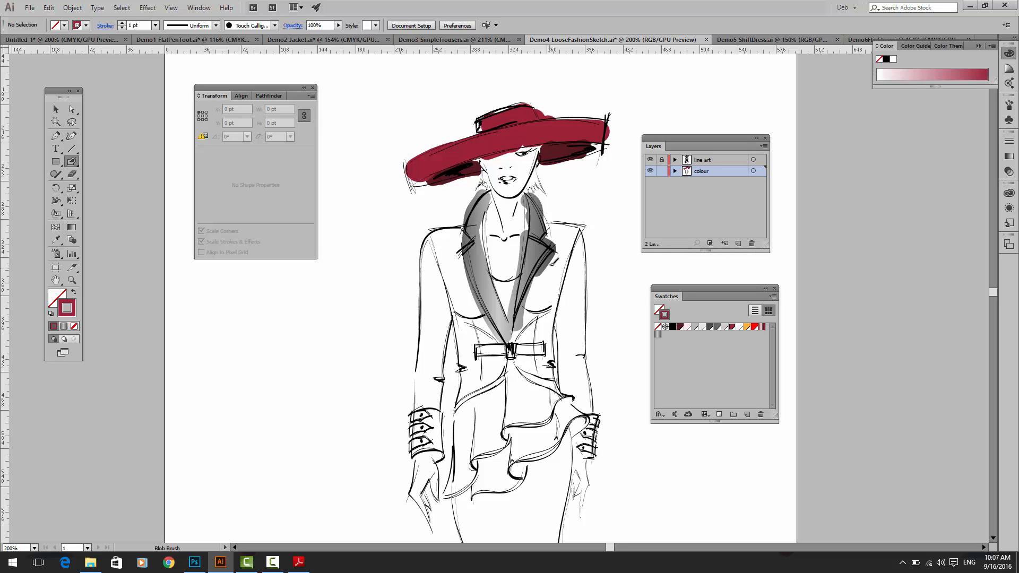
mouse_move(555, 261)
left_mouse_down()
mouse_move(542, 319)
mouse_move(551, 264)
mouse_move(524, 333)
mouse_move(560, 234)
mouse_move(572, 229)
mouse_move(575, 255)
mouse_move(538, 339)
left_mouse_up()
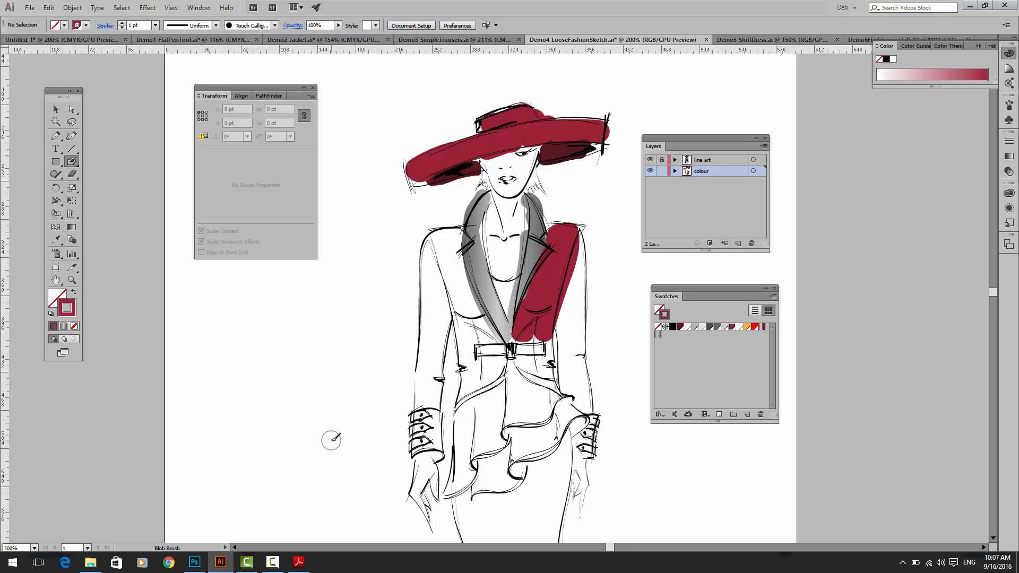
Step: Paint the skirt below the peplum with the Blob Brush using the crimson and white gradient as the stroke
left_click_drag(467, 466, 464, 288)
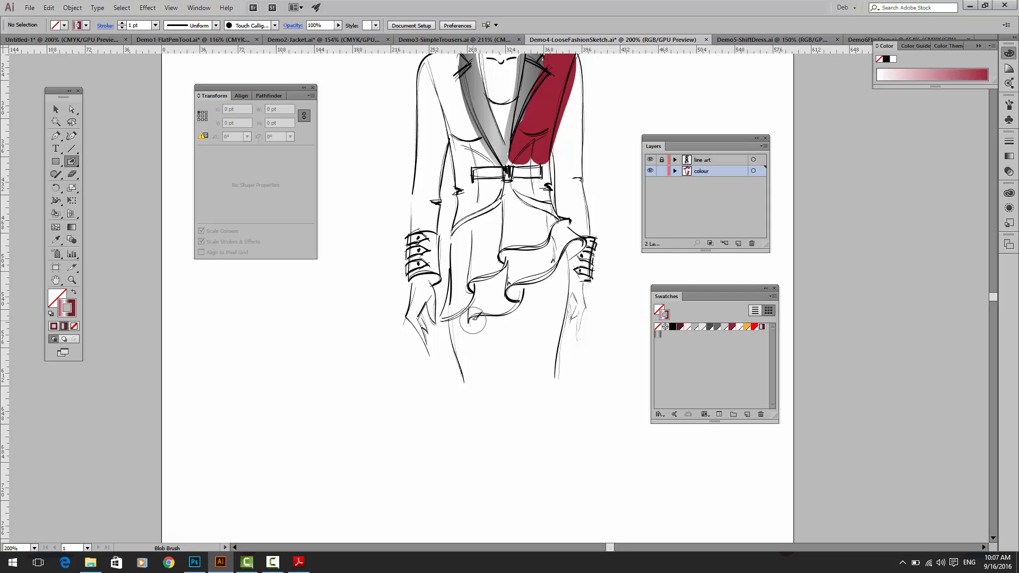
mouse_move(461, 307)
left_mouse_down()
mouse_move(477, 388)
mouse_move(467, 319)
mouse_move(504, 347)
mouse_move(523, 326)
mouse_move(510, 305)
mouse_move(538, 313)
mouse_move(563, 258)
mouse_move(544, 382)
mouse_move(544, 300)
mouse_move(515, 287)
mouse_move(502, 302)
left_mouse_up()
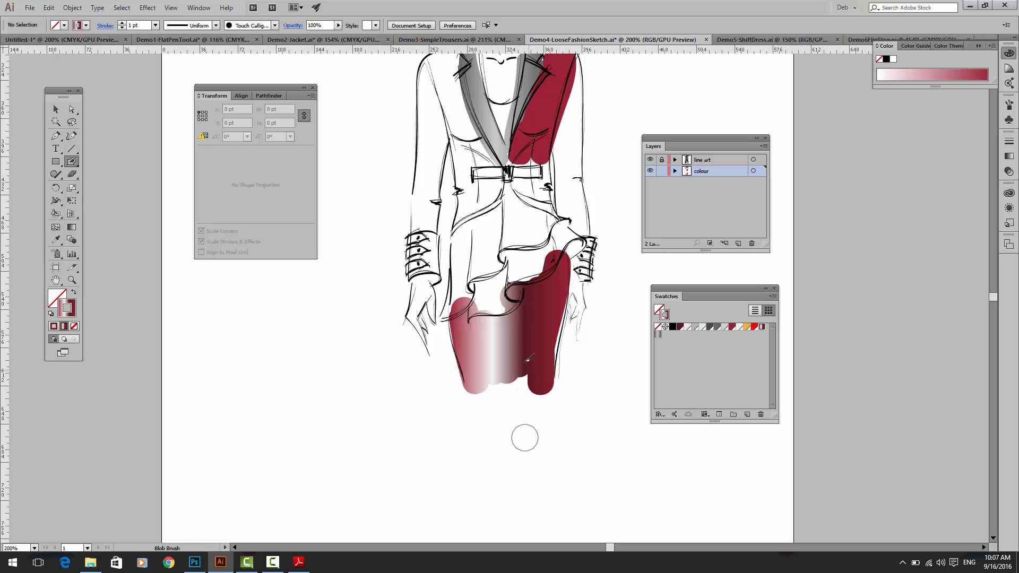
mouse_move(492, 357)
left_mouse_down()
mouse_move(489, 392)
mouse_move(488, 382)
mouse_move(517, 392)
mouse_move(524, 375)
mouse_move(462, 395)
left_mouse_up()
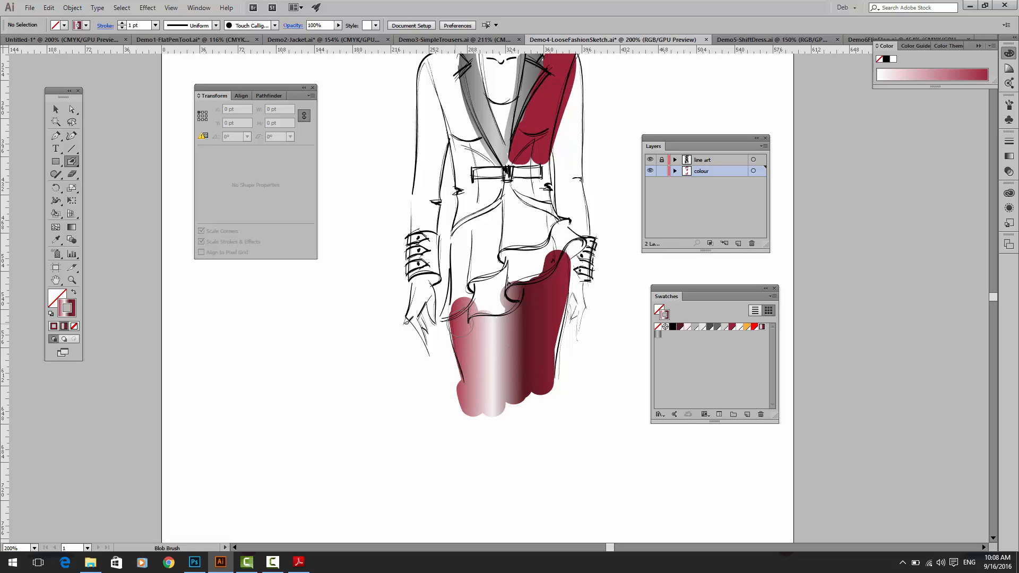
Step: Select the painted skirt and redirect its fill gradient with the Gradient tool, trying it vertically before running it across from right to left
left_click(56, 109)
left_click(502, 322)
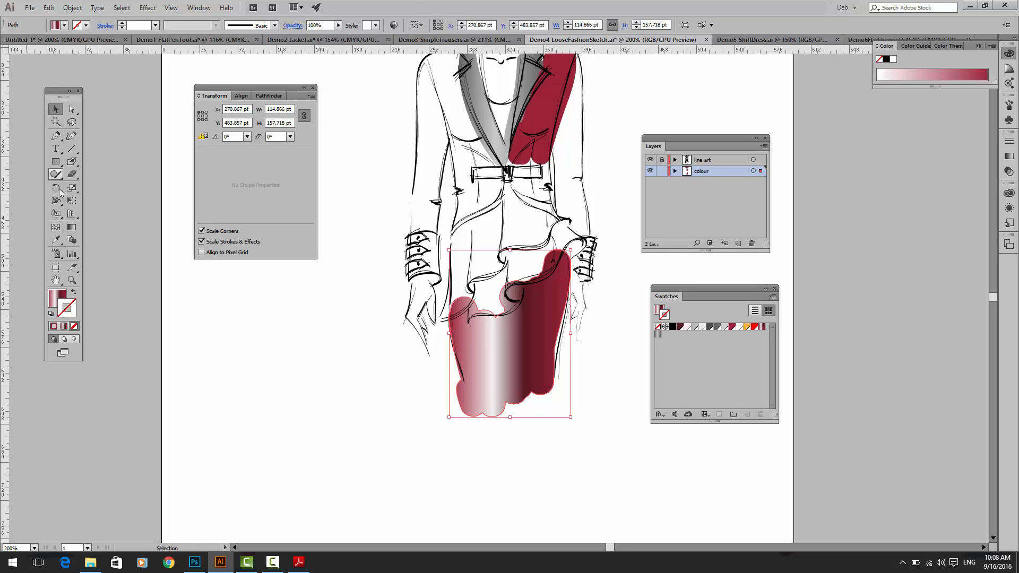
left_click(71, 227)
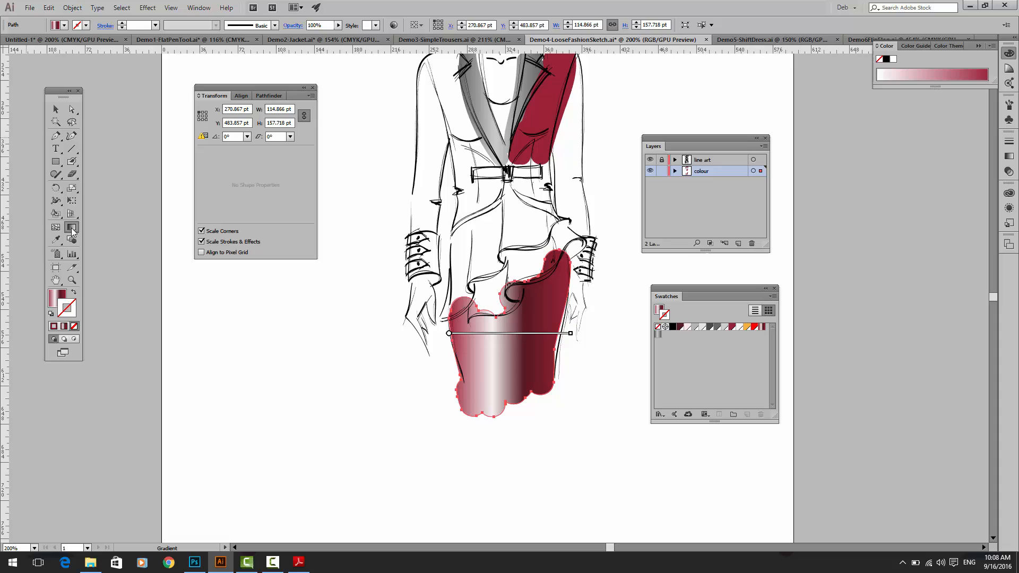
left_click(54, 305)
left_click_drag(518, 284, 518, 408)
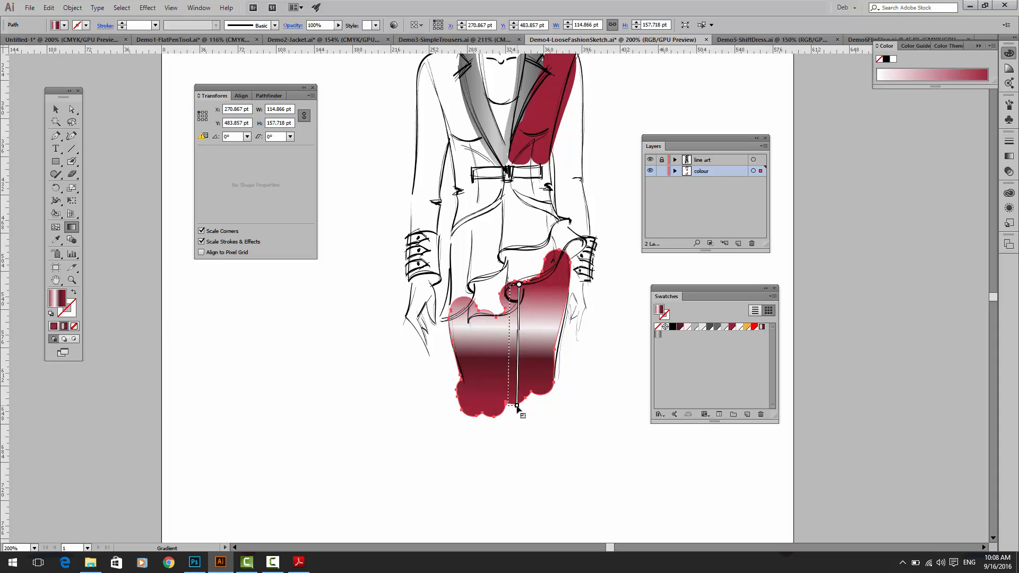
left_click_drag(561, 345, 434, 353)
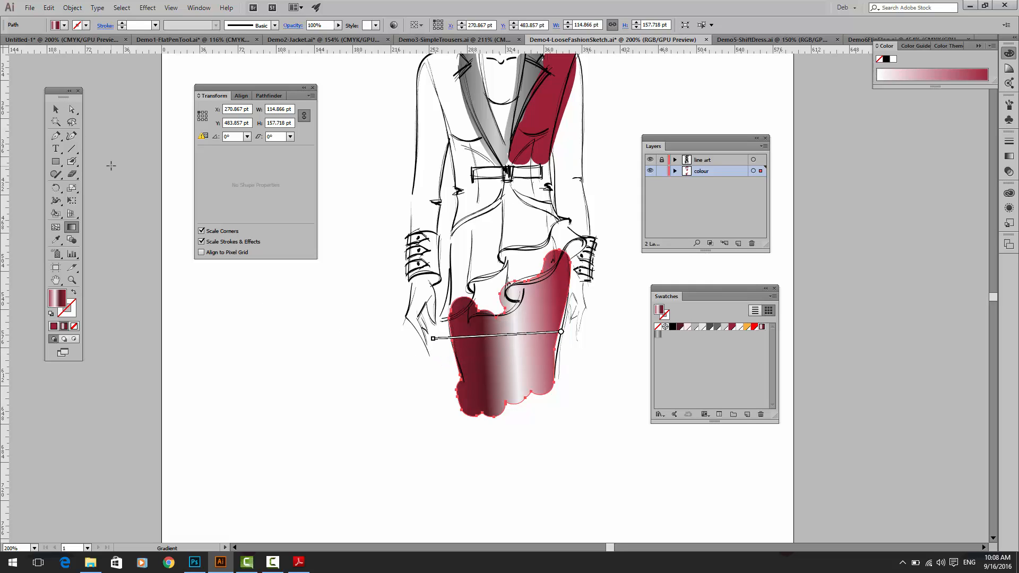
key("ctrl")
key("ctrl")
key("ctrl+0")
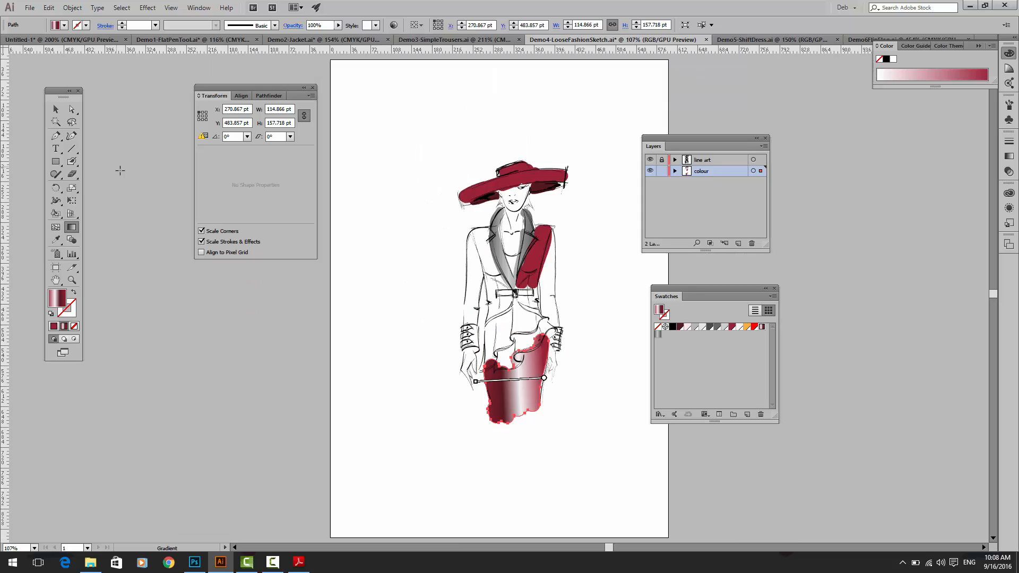
left_click(58, 109)
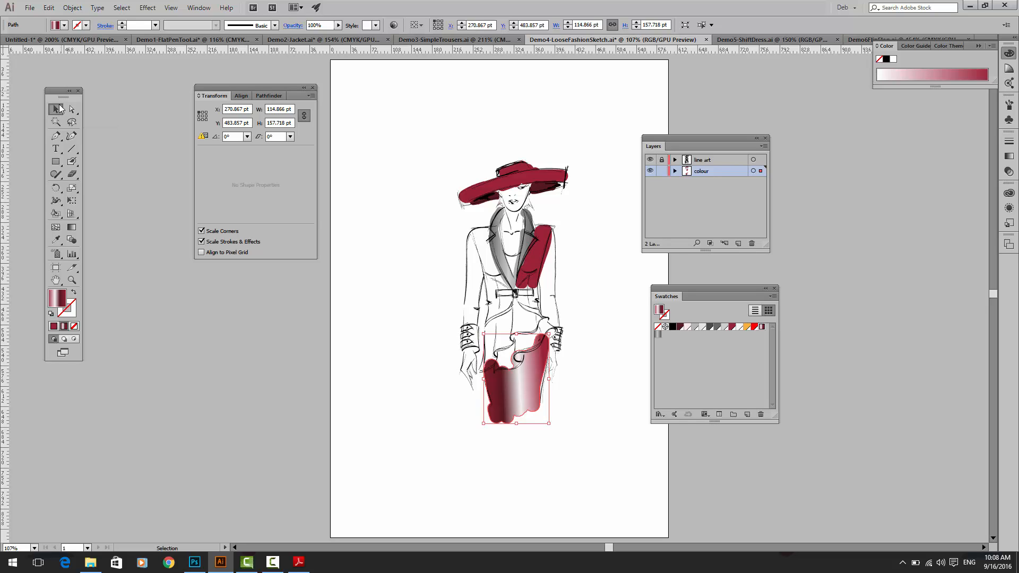
Step: Switch to the Demo3-SimpleTrousers.ai document and move the Layers and Swatches panels clear of the trousers drawing
left_click(292, 38)
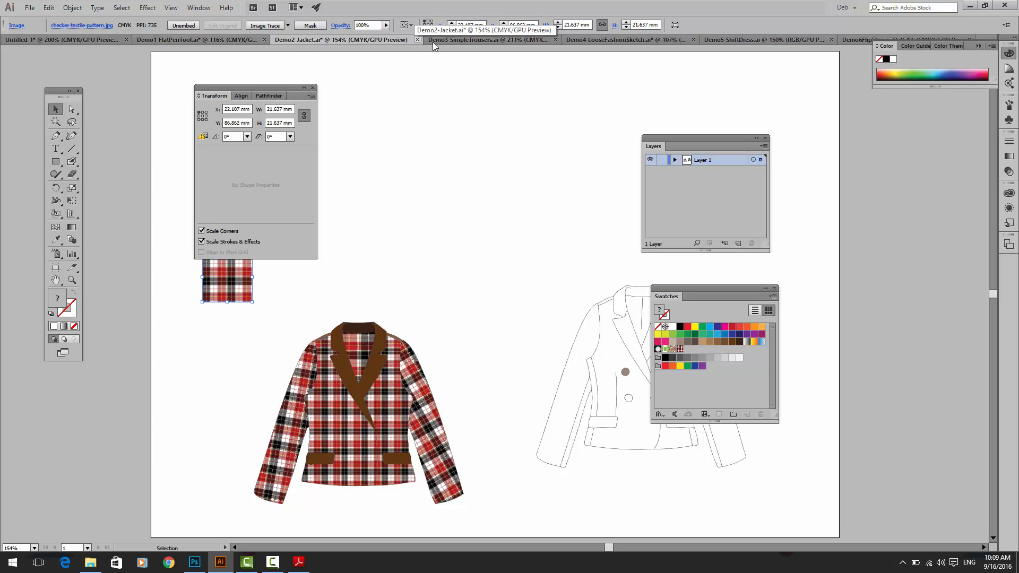
left_click(587, 40)
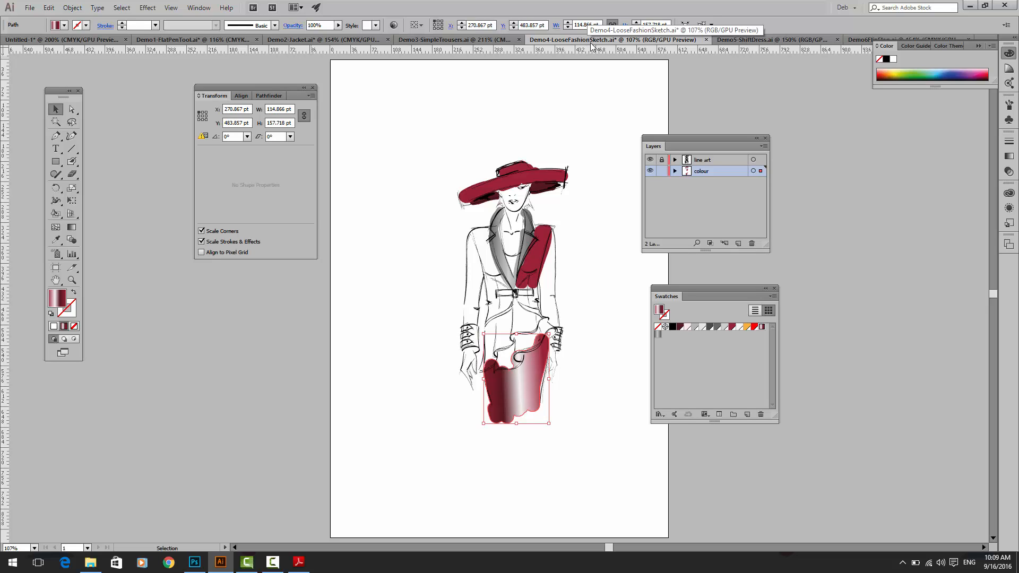
left_click(423, 39)
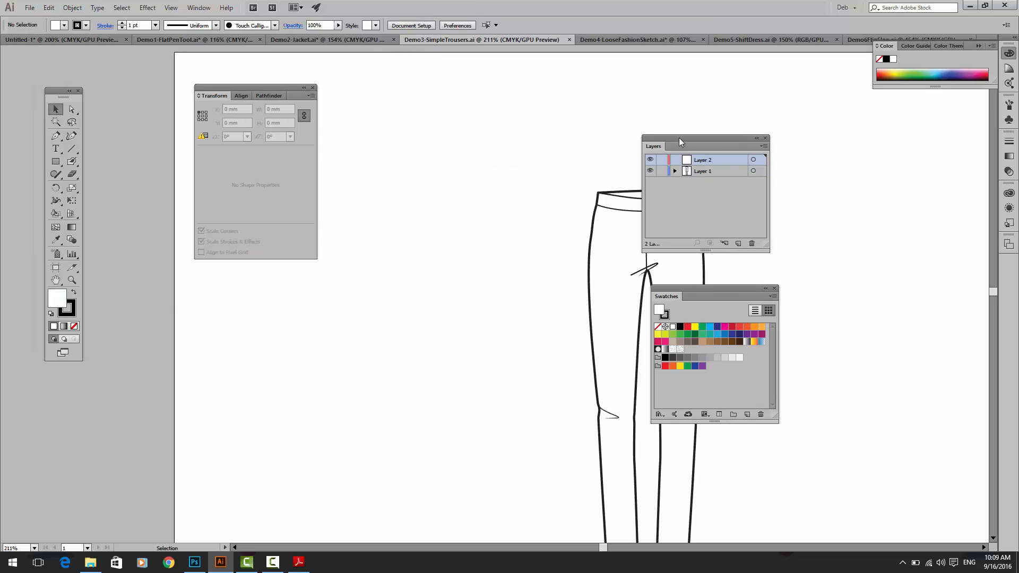
left_click_drag(679, 138, 779, 140)
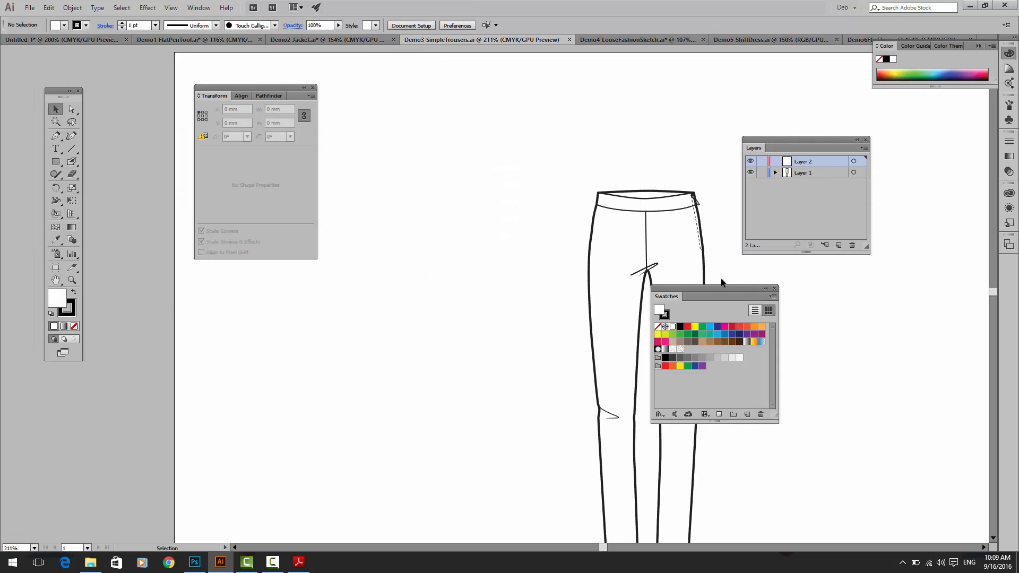
left_click_drag(717, 288, 809, 288)
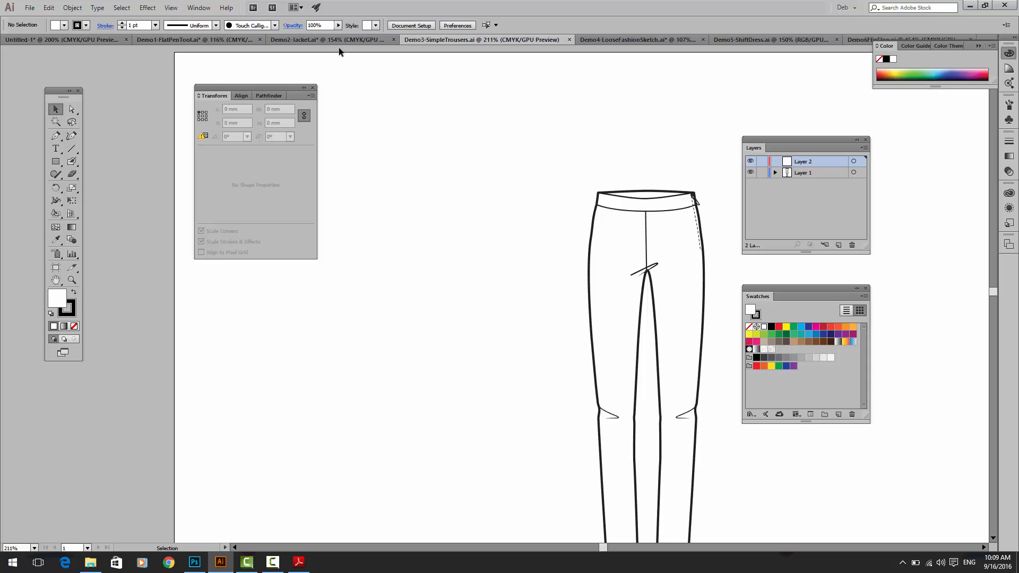
Step: Look back at Demo2-Jacket.ai, then return to Demo3-SimpleTrousers.ai and fill the whole grouped trousers drawing with a blue swatch
left_click(307, 40)
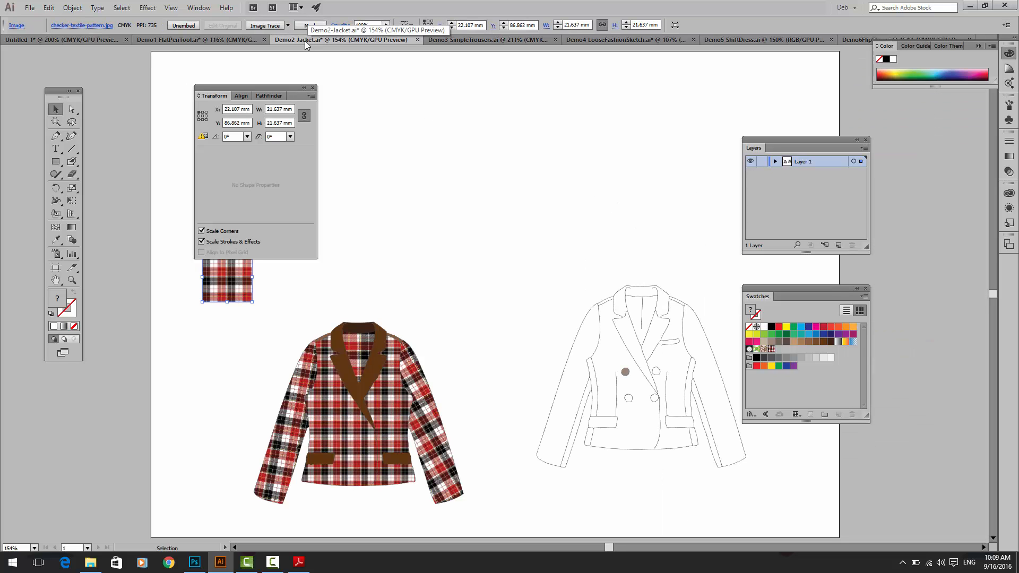
left_click(463, 40)
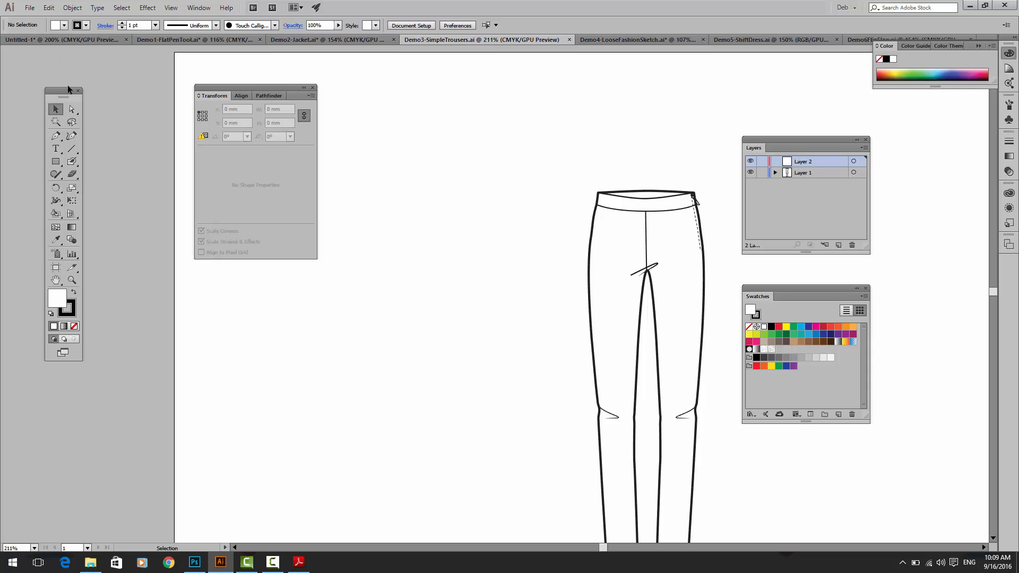
left_click_drag(448, 252, 336, 166)
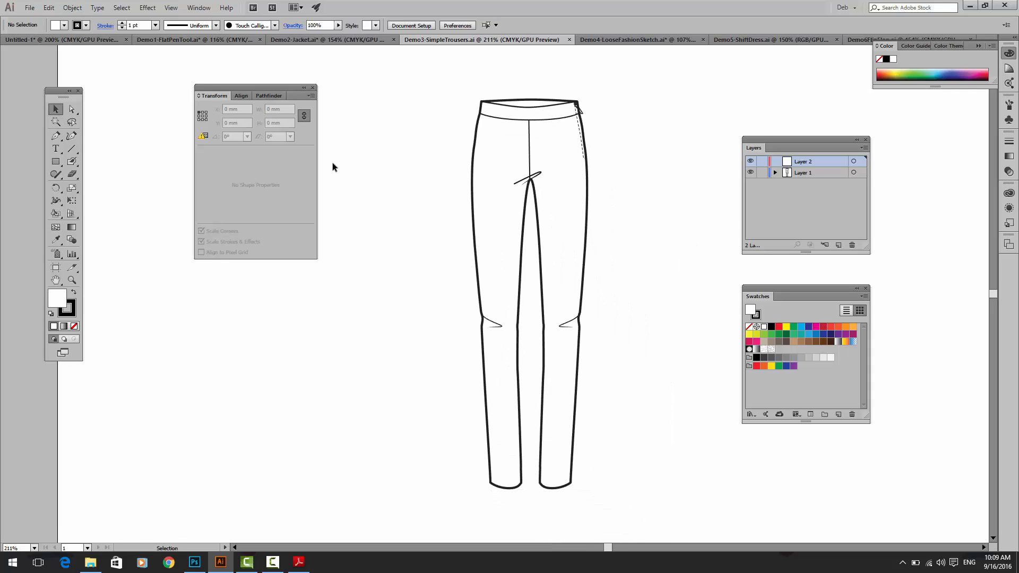
left_click(533, 123)
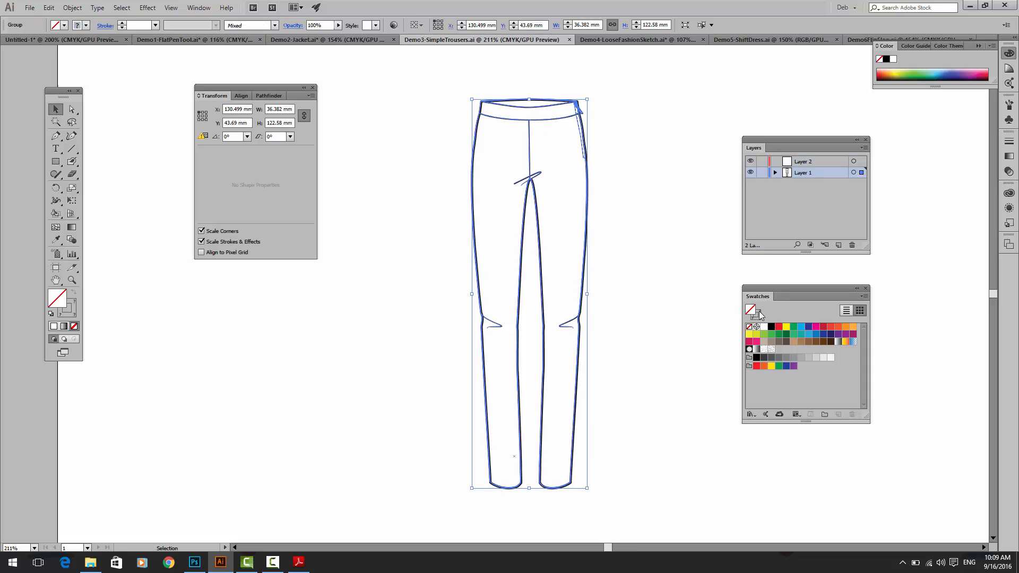
left_click(815, 333)
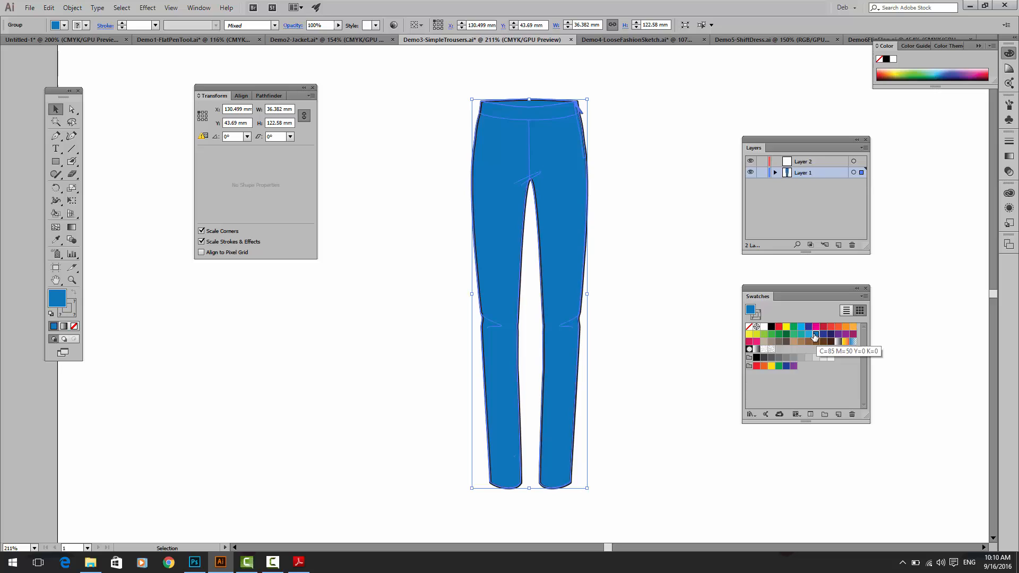
Step: Undo the whole group's blue fill and try a dark blue fill on only the outer trousers outline with the Group Selection tool
left_click(426, 281)
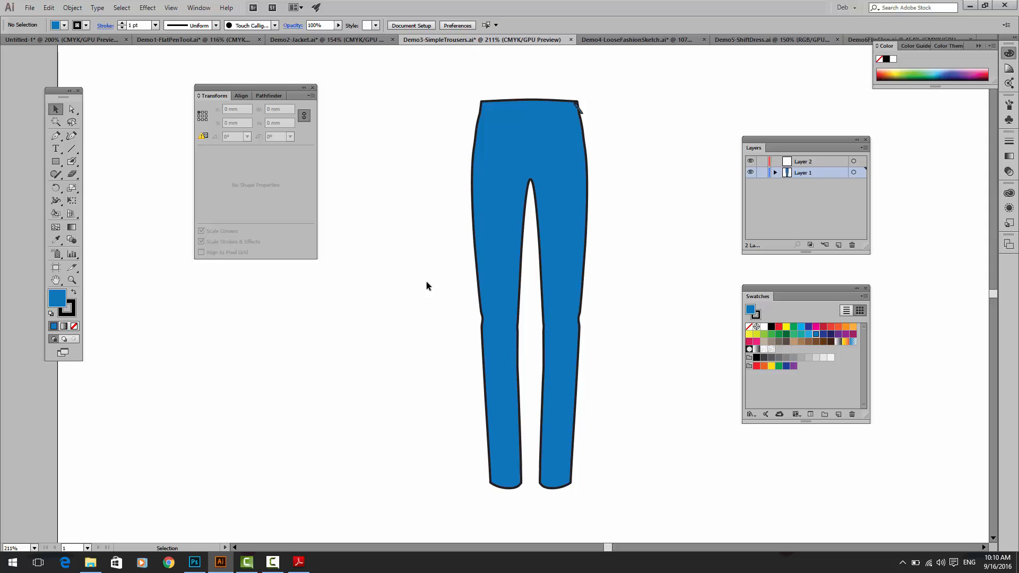
key("ctrl+z")
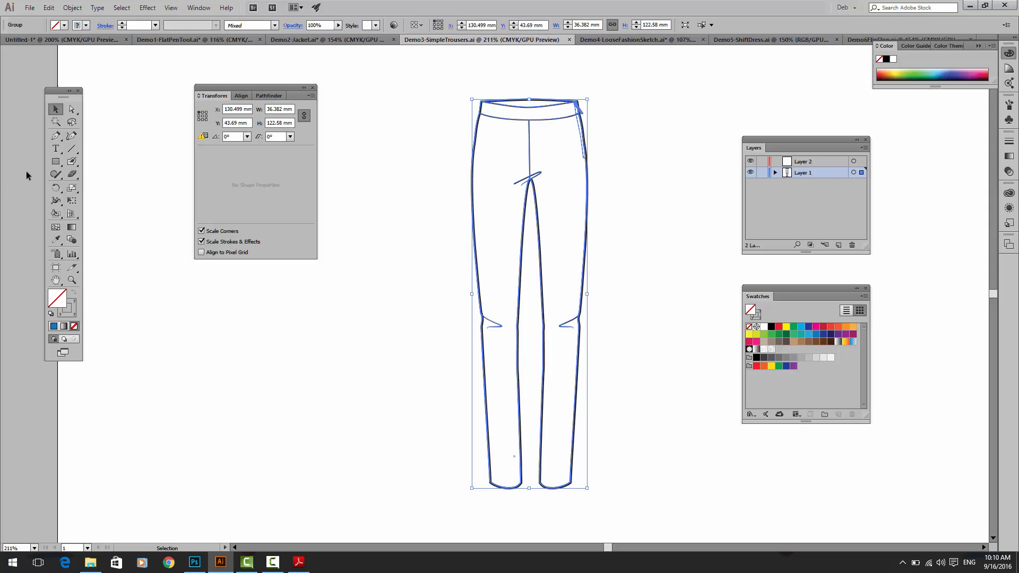
left_click_drag(79, 114, 108, 123)
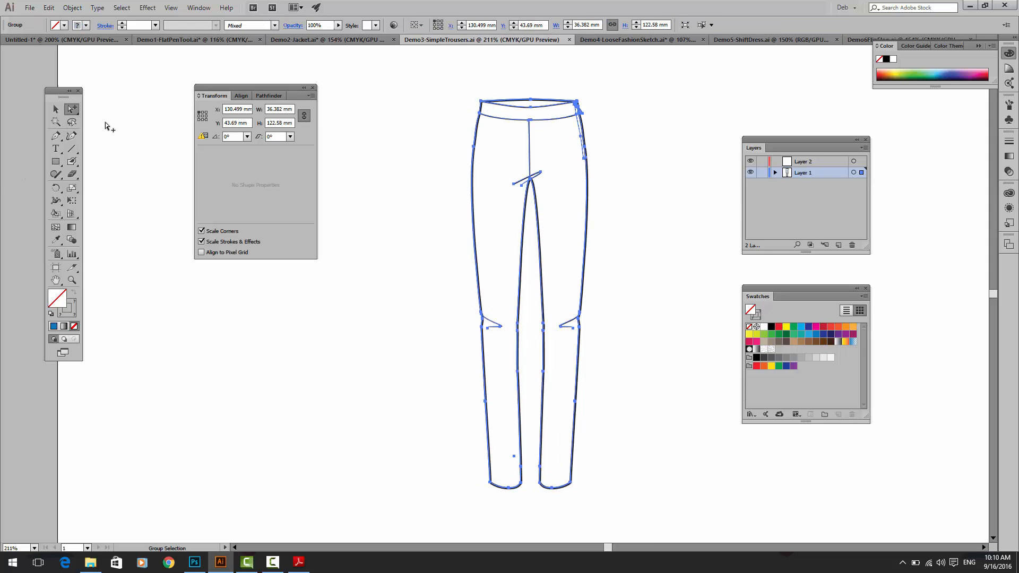
left_click(409, 162)
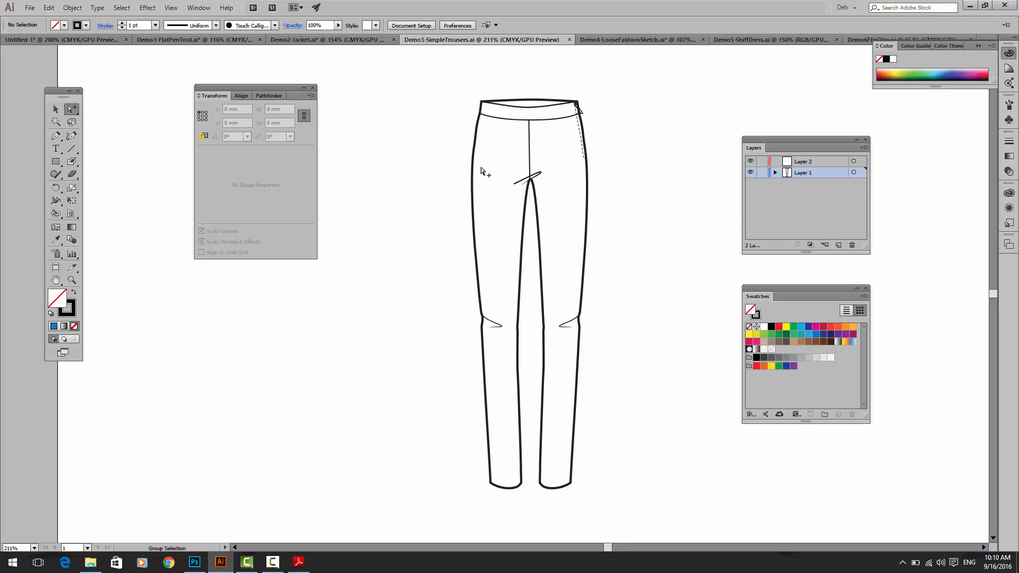
left_click(475, 168)
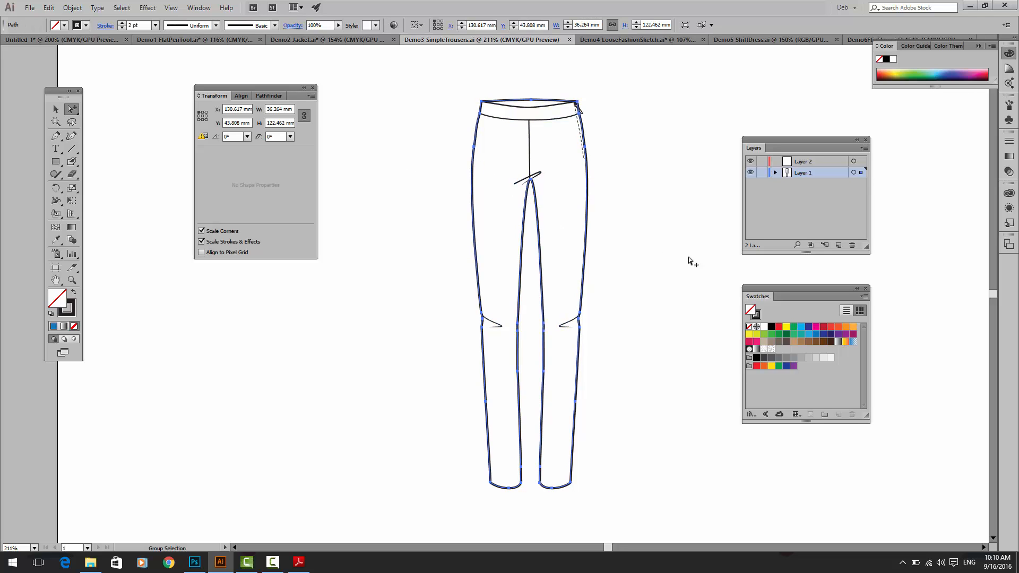
left_click(823, 335)
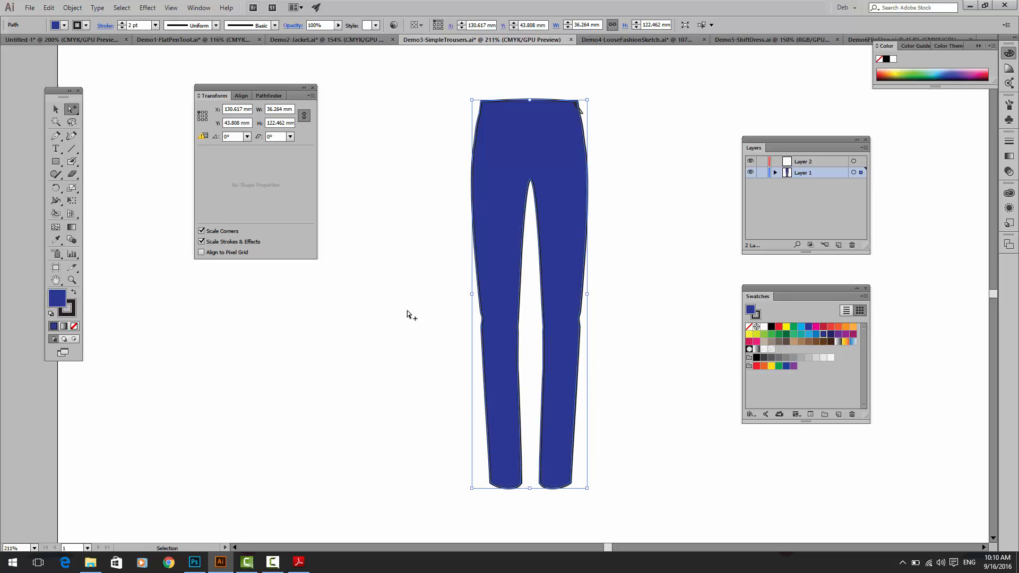
key("ctrl+z")
Step: Select only the outer trousers outline by its inner-leg edge and fill it with the medium blue swatch
left_click(512, 232)
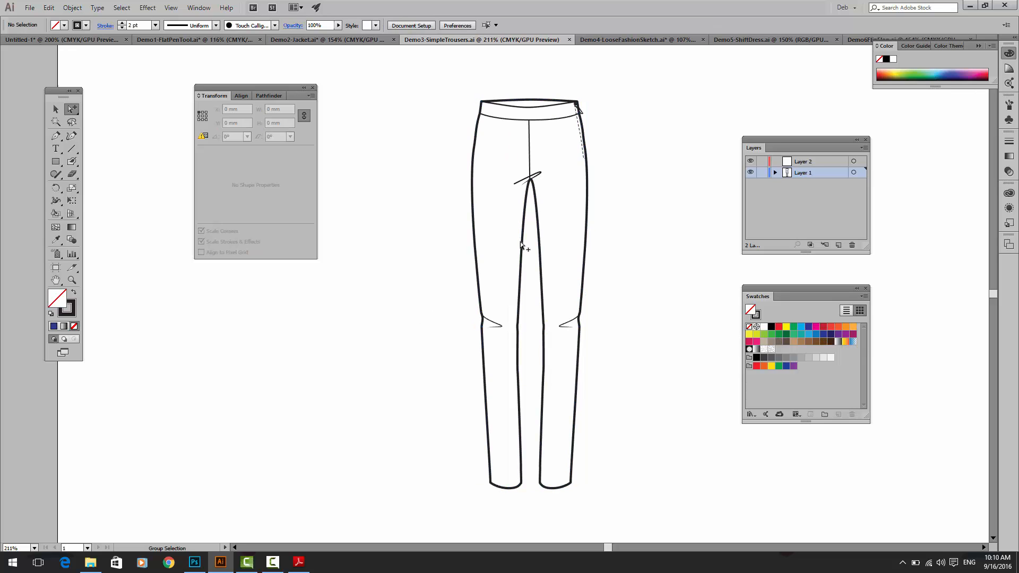
left_click(520, 243)
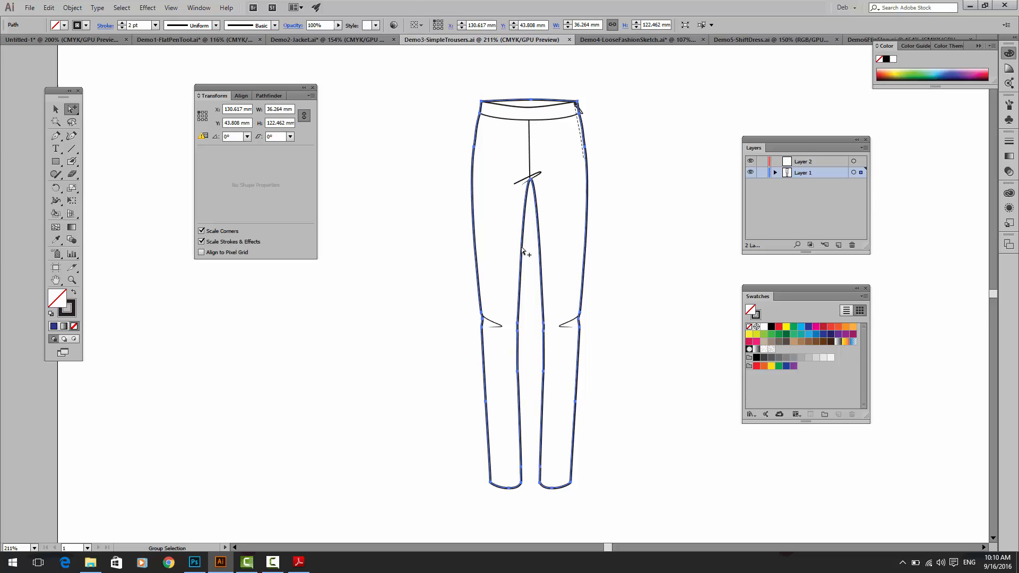
left_click(815, 334)
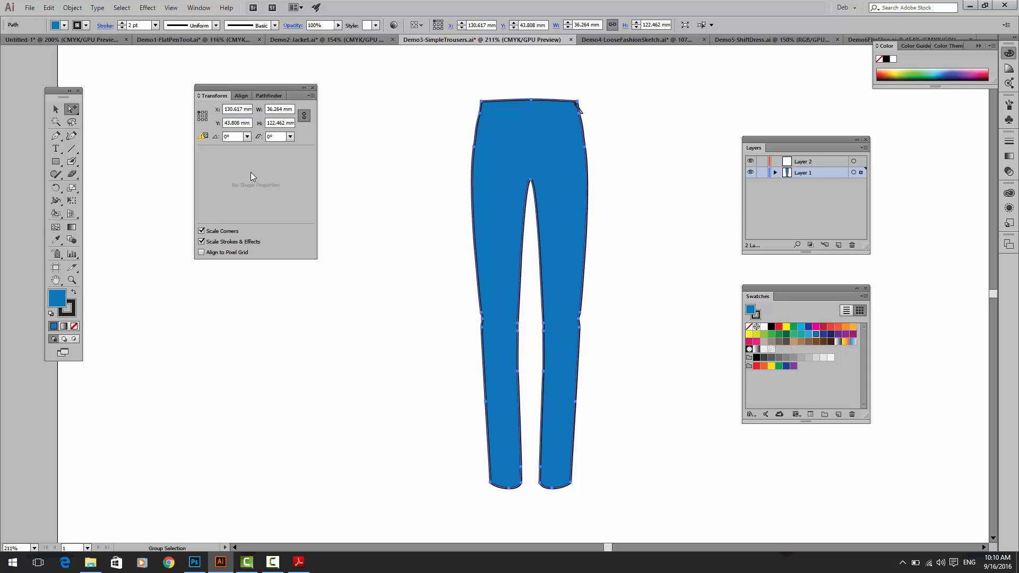
Step: Try the default fill and stroke on the whole trousers group, then undo back to the unfilled drawing
left_click(56, 109)
left_click(416, 187)
left_click(497, 189)
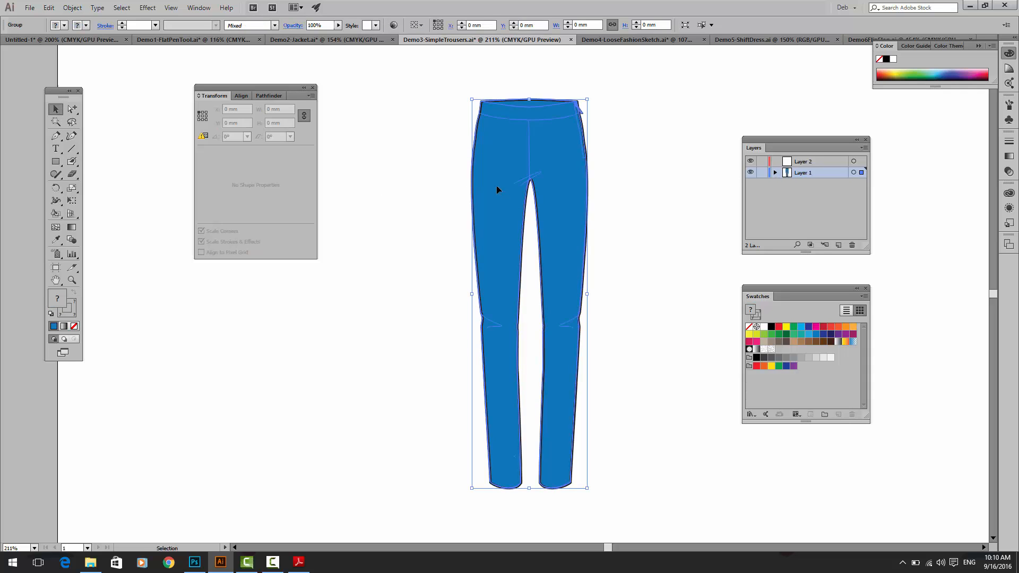
left_click(51, 314)
left_click(321, 171)
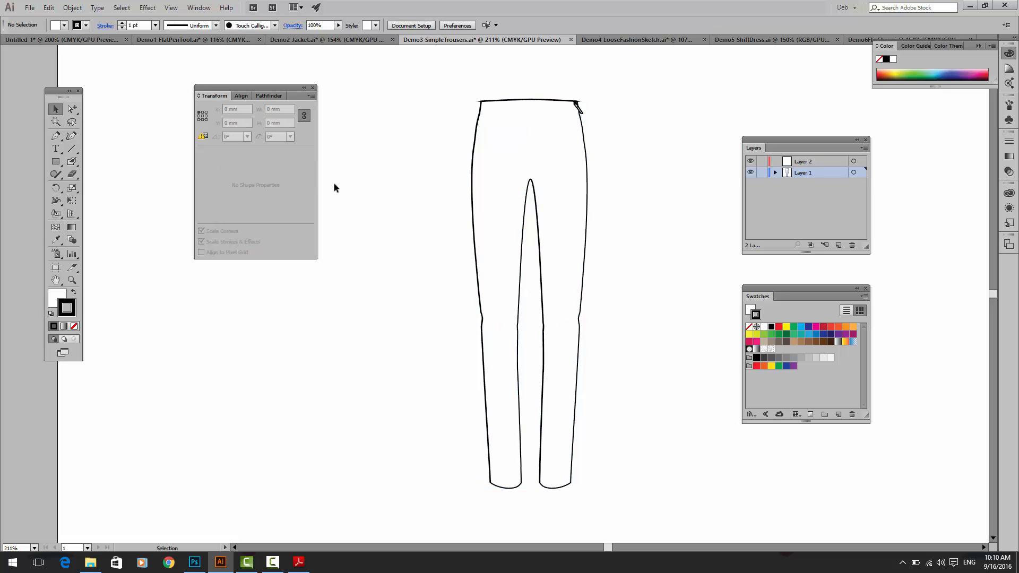
key("ctrl+z")
key("ctrl+z")
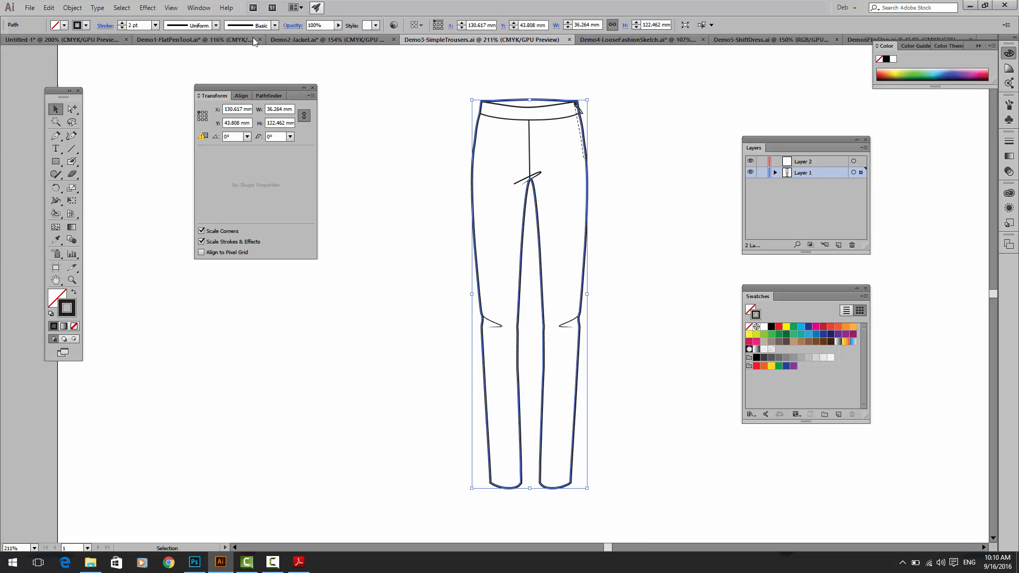
Step: Select the outer trousers outline with the Direct Selection tool and fill it with the C=85 M=50 Y=0 K=0 blue swatch
left_click(72, 109)
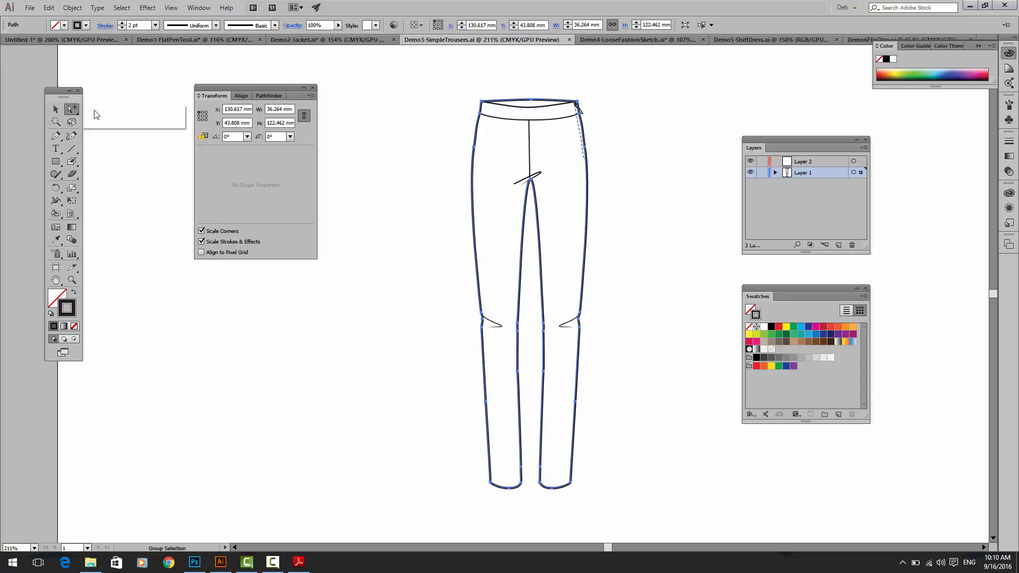
left_click(473, 166)
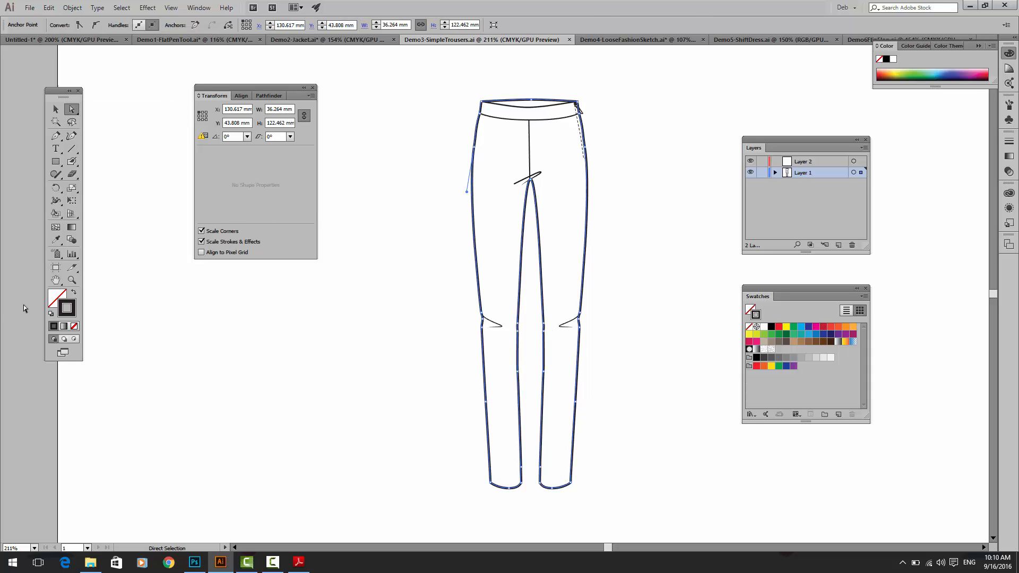
left_click(54, 296)
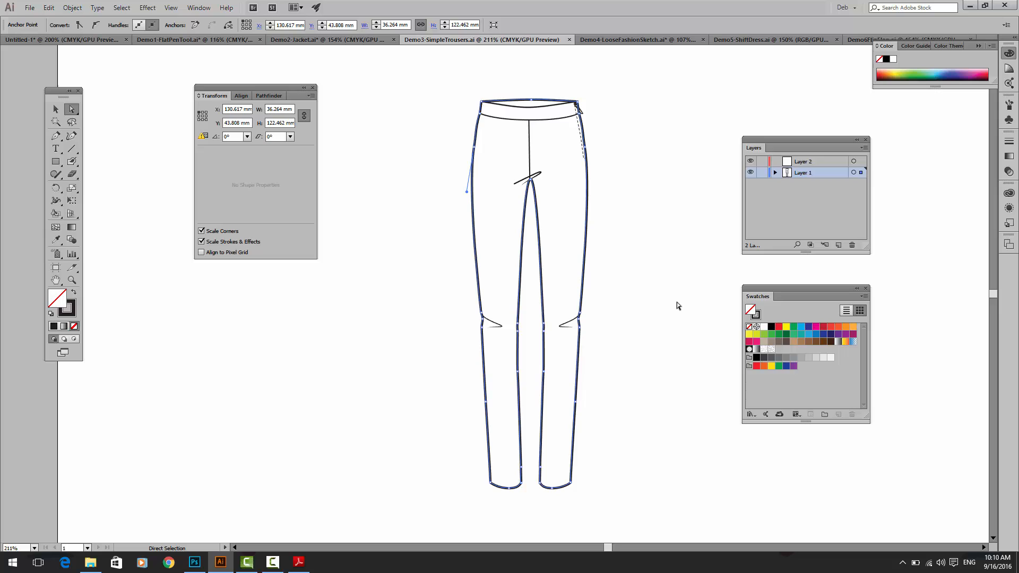
left_click(816, 335)
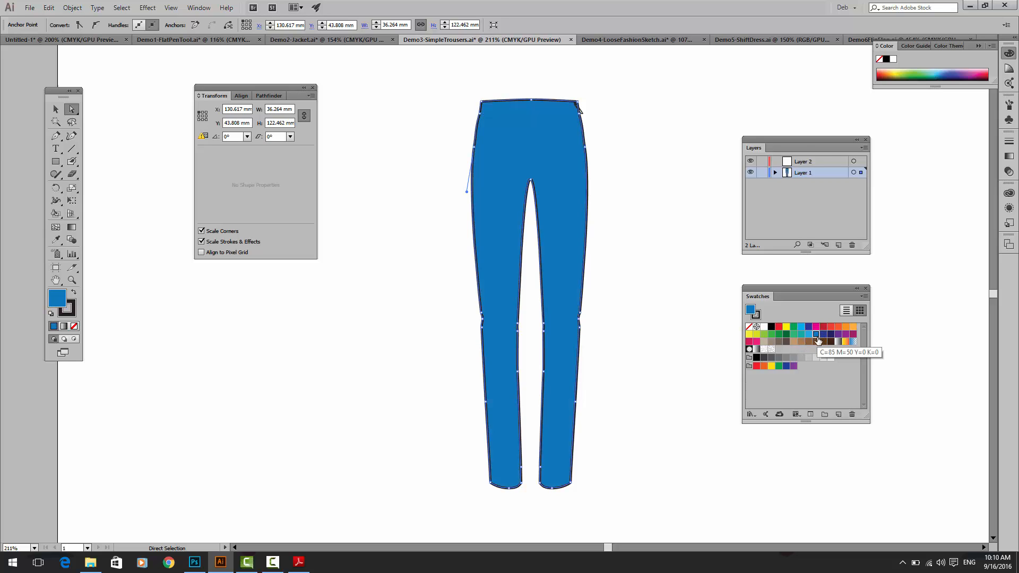
left_click(433, 114)
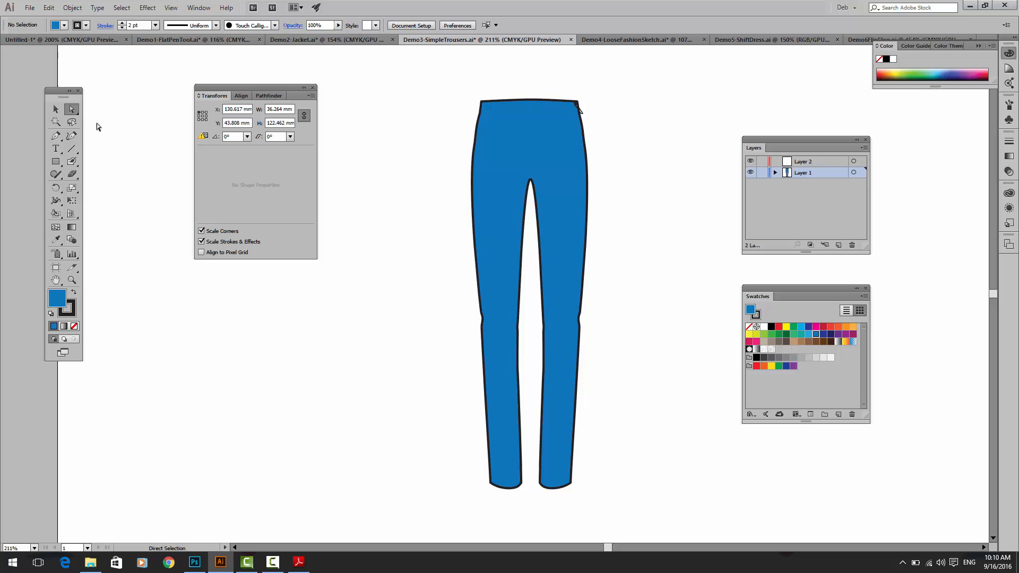
Step: Select the whole trousers group and move the Swatches panel closer to the drawing
left_click(56, 110)
left_click(527, 151)
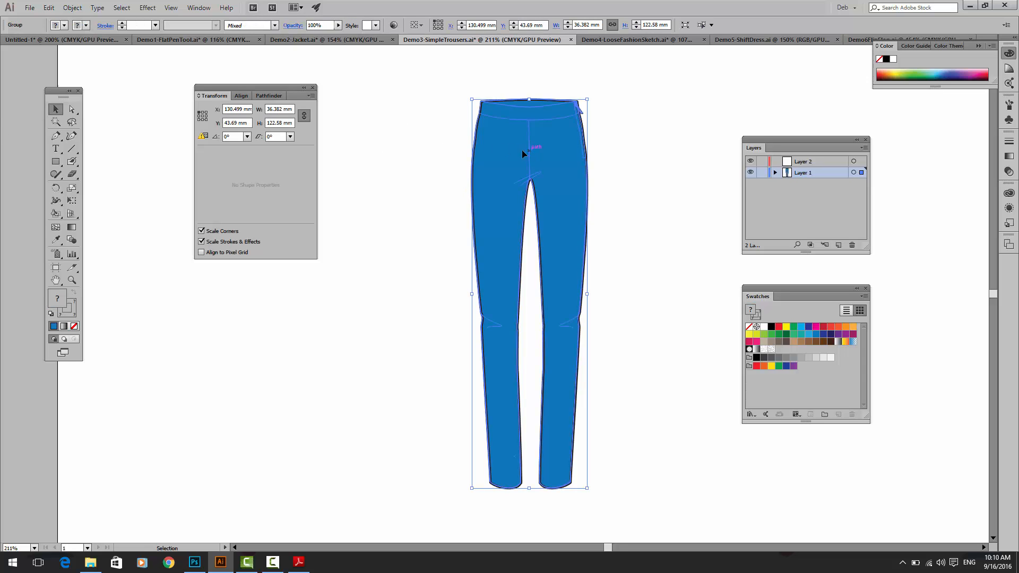
left_click(376, 154)
left_click(487, 158)
left_click(864, 296)
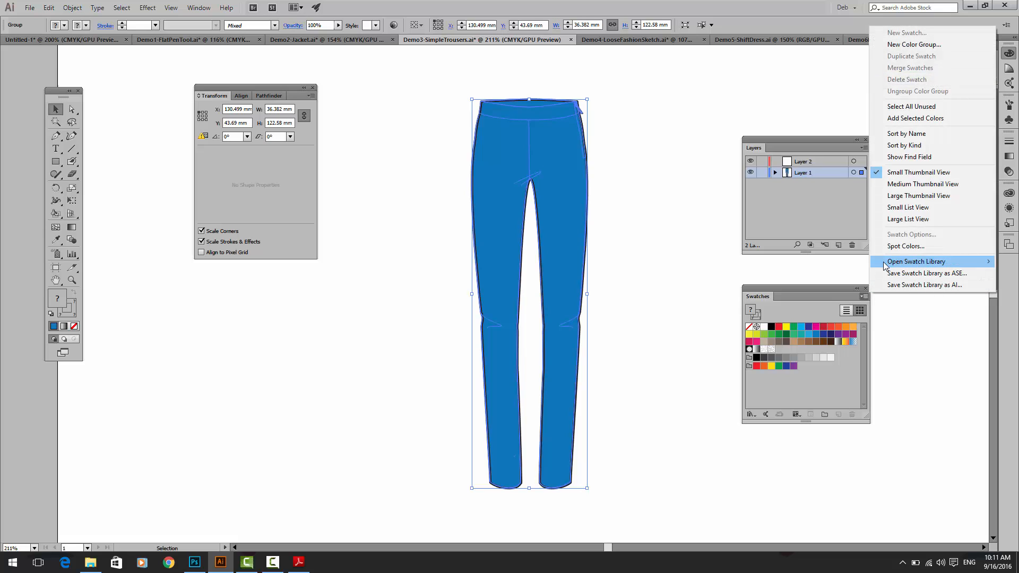
mouse_move(885, 265)
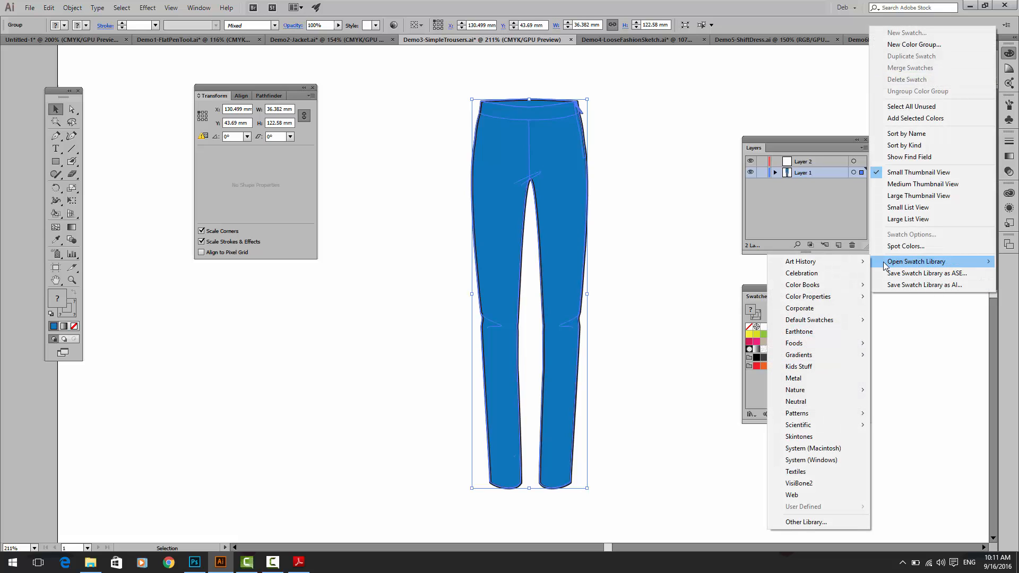
left_click(752, 287)
left_click_drag(826, 287, 780, 274)
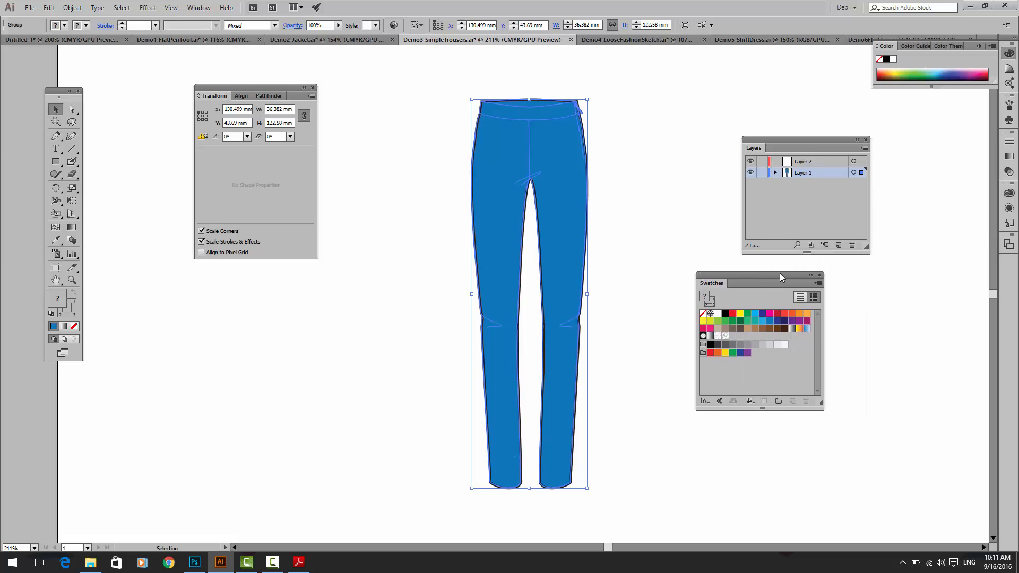
Step: Open the Basic Graphics_Textures swatch library, then place its panel beside the trousers and make it taller
left_click(820, 285)
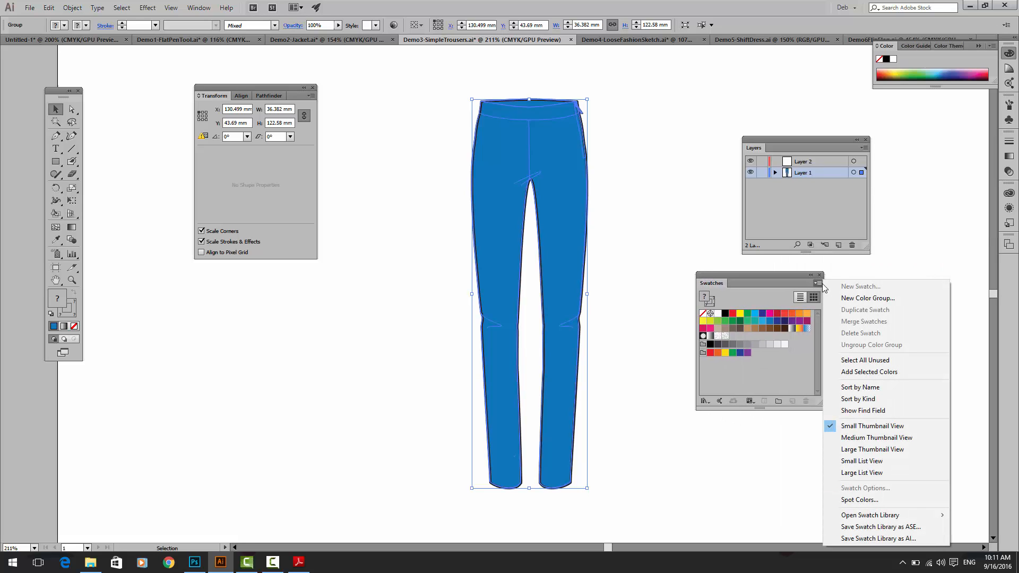
mouse_move(874, 516)
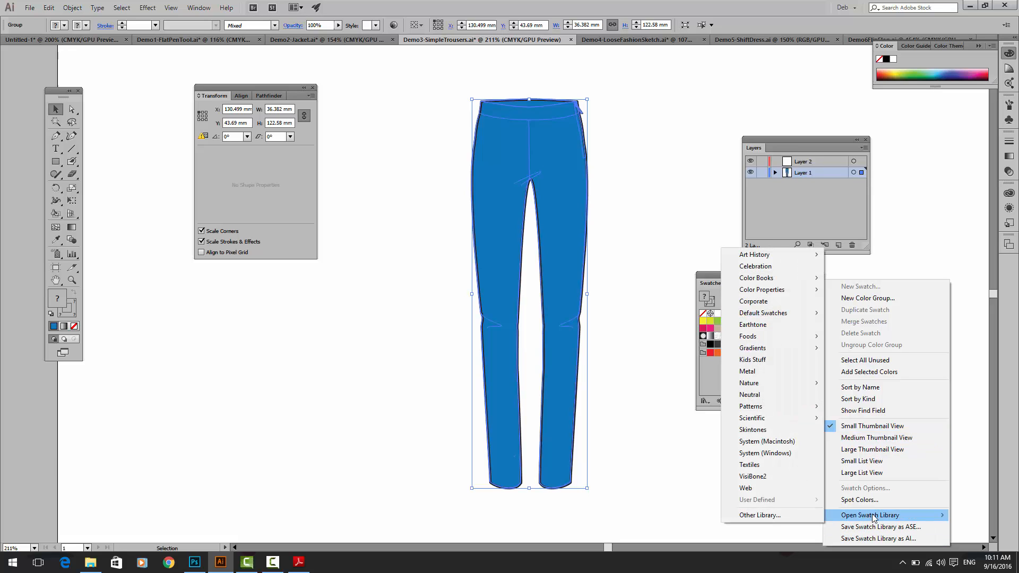
mouse_move(791, 407)
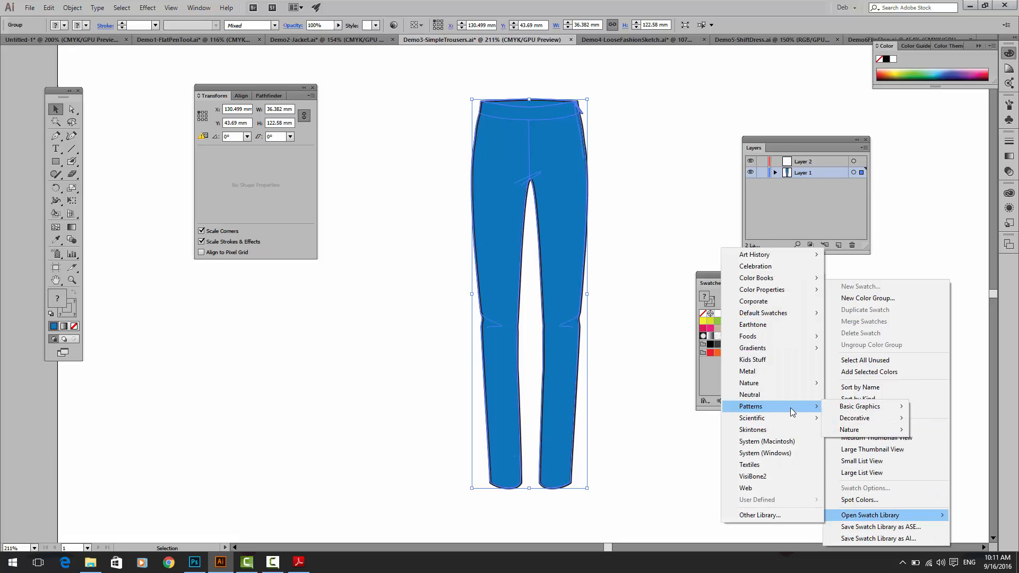
mouse_move(844, 409)
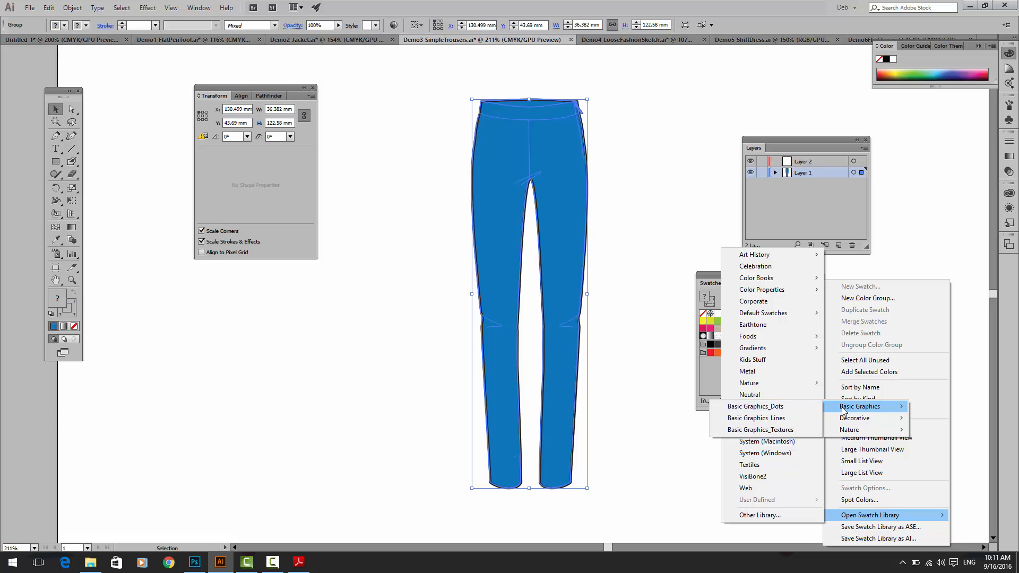
left_click(796, 433)
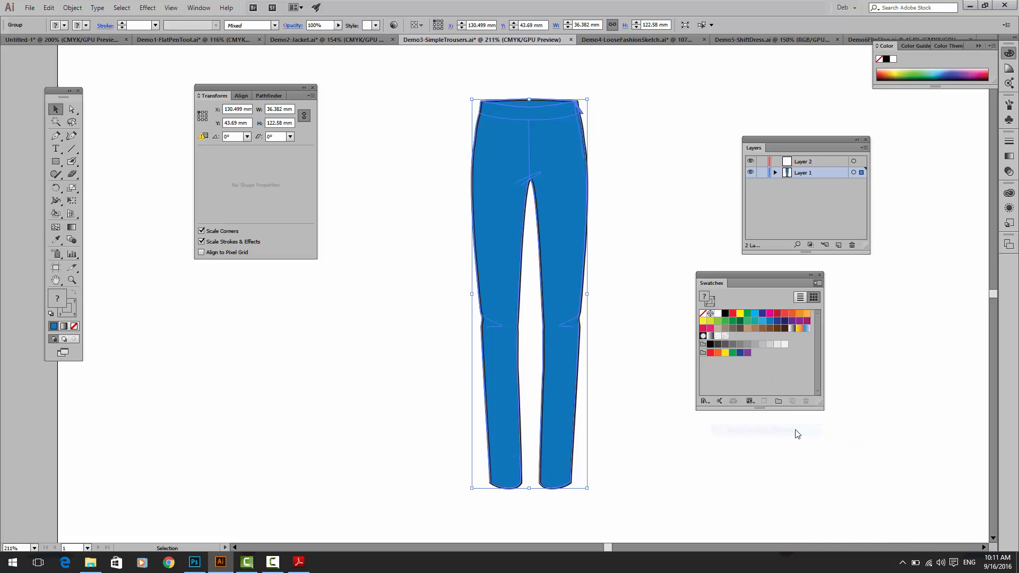
left_click_drag(508, 254, 679, 127)
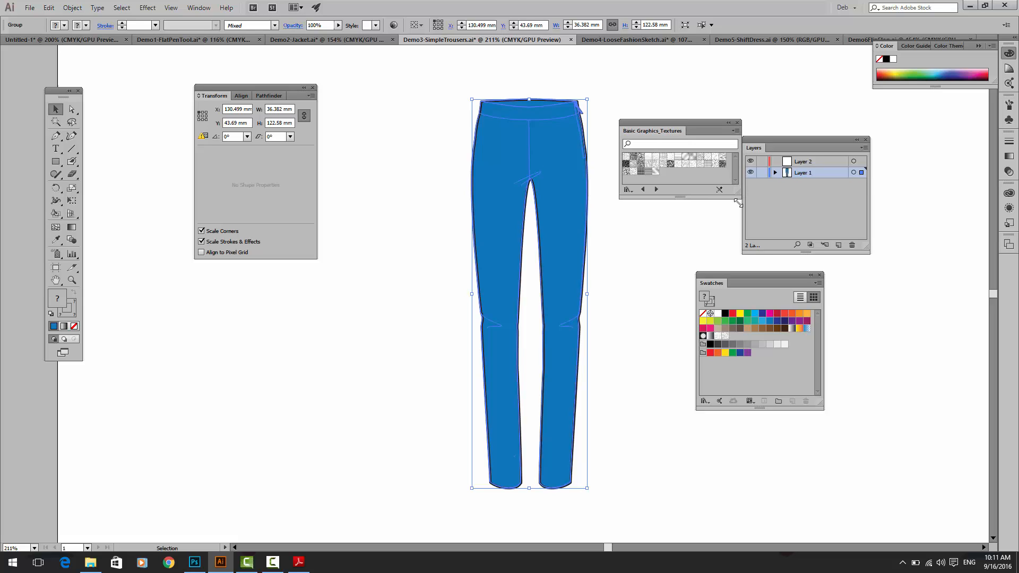
left_click_drag(737, 189, 737, 218)
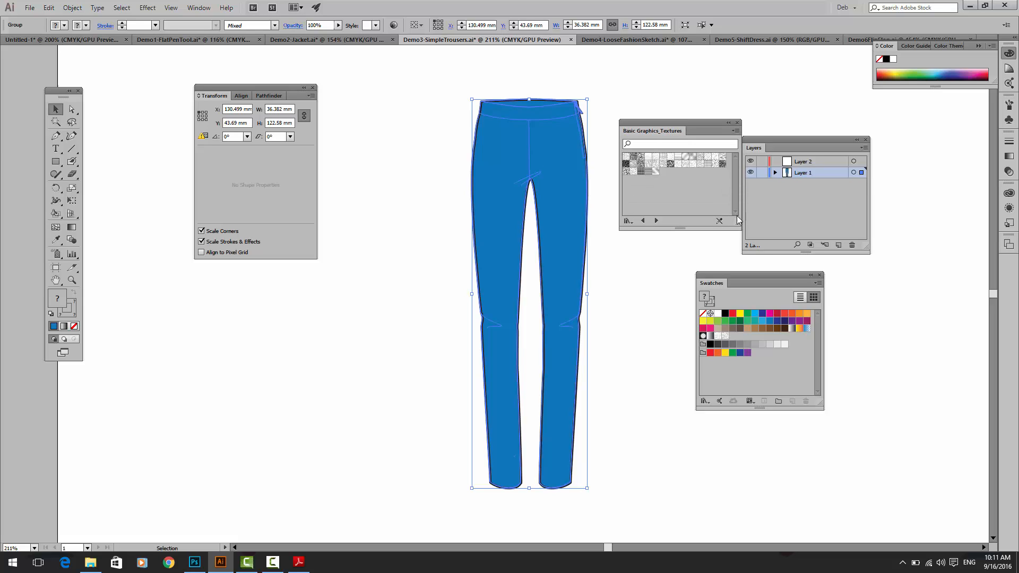
Step: Fill the trousers group with a texture swatch, trying the black squiggle pattern before choosing the dotted scallop pattern
left_click(642, 170)
left_click(656, 165)
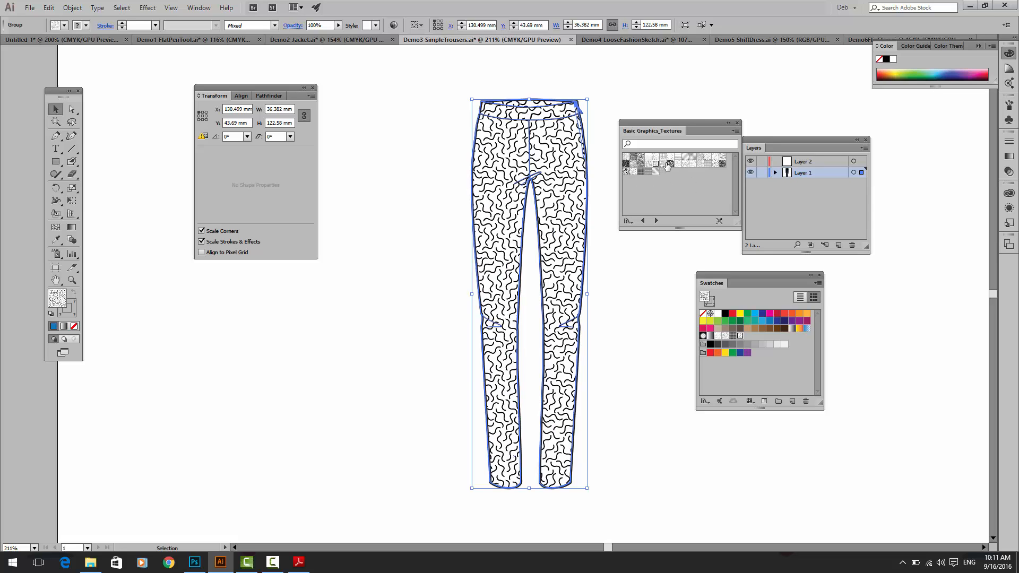
left_click(663, 164)
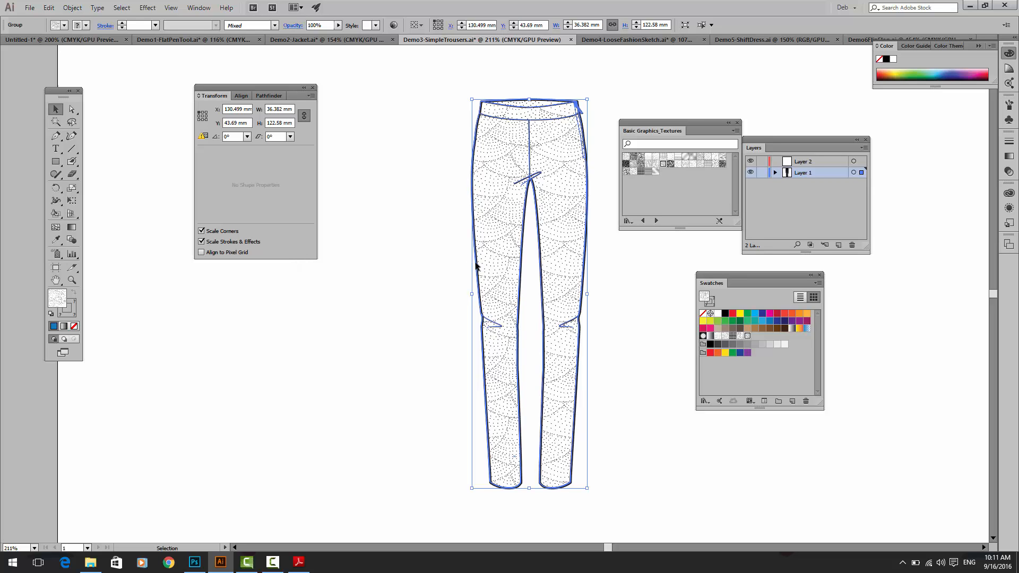
Step: Show the Appearance panel and float it on its own beside the trousers, collapsing the group it was docked in
left_click(208, 7)
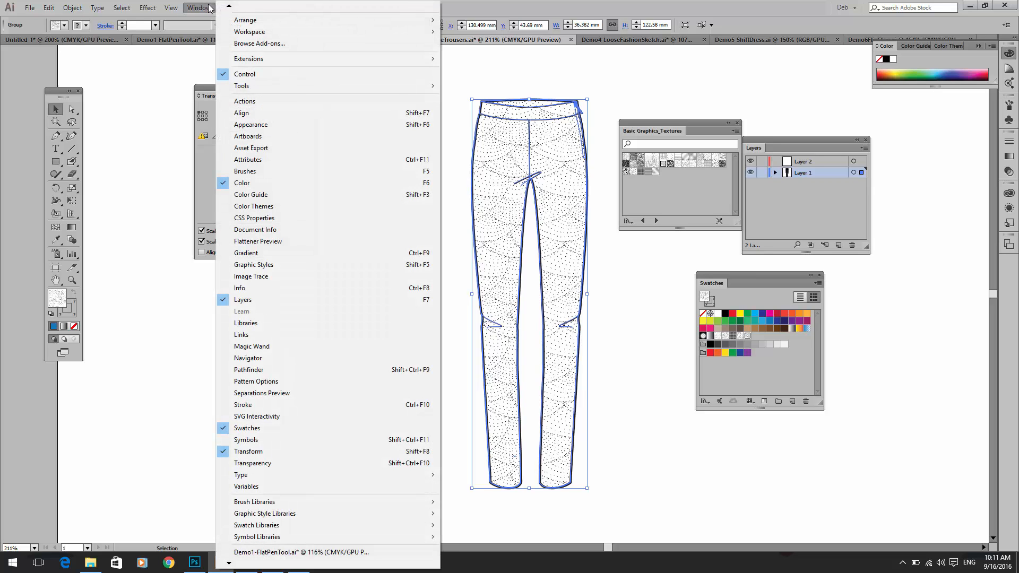
left_click(259, 126)
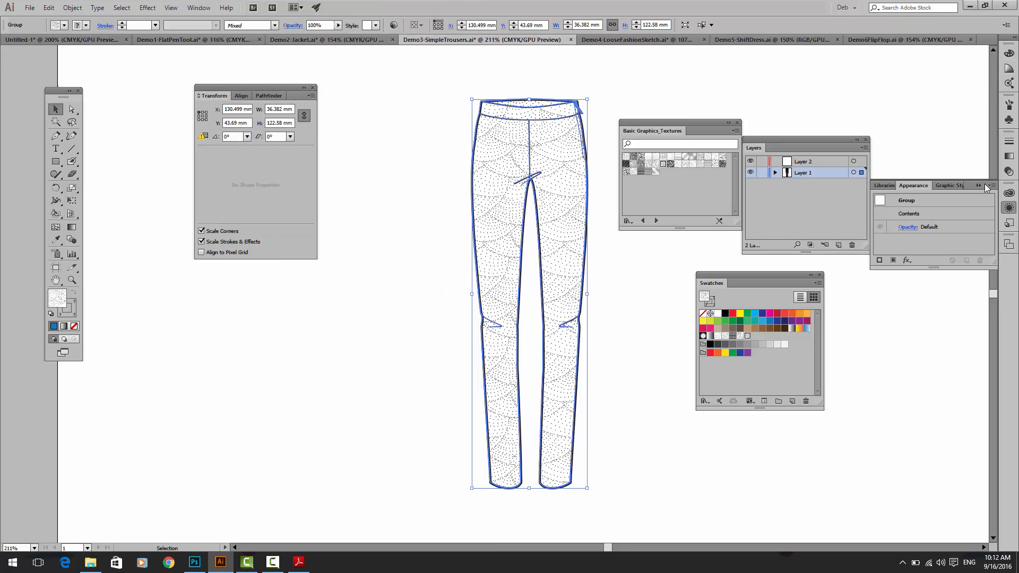
left_click_drag(925, 186, 254, 313)
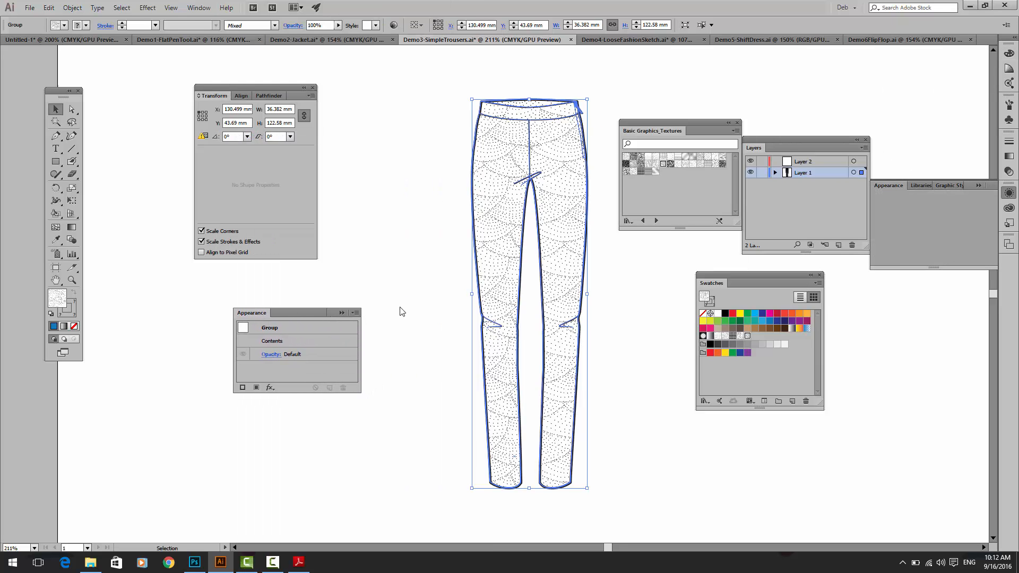
left_click(976, 185)
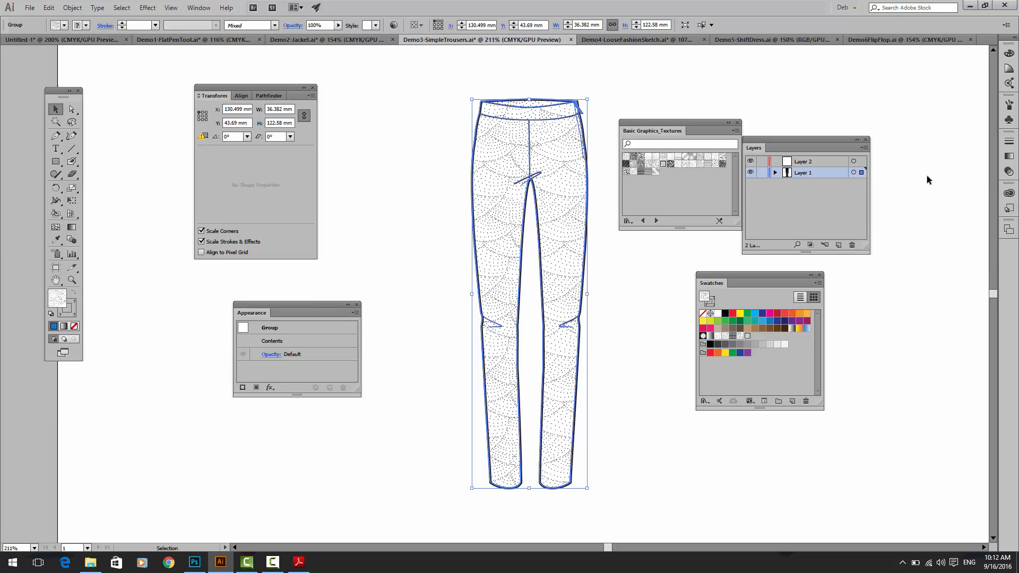
Step: Ungroup the trousers drawing into separate objects and deselect everything
right_click(485, 206)
left_click(538, 263)
right_click(518, 221)
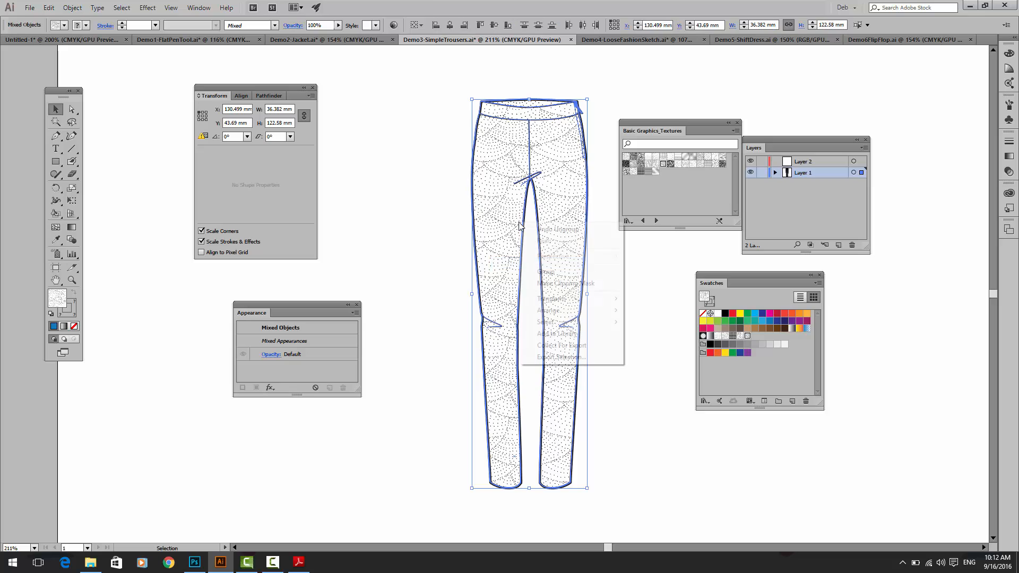
left_click(418, 249)
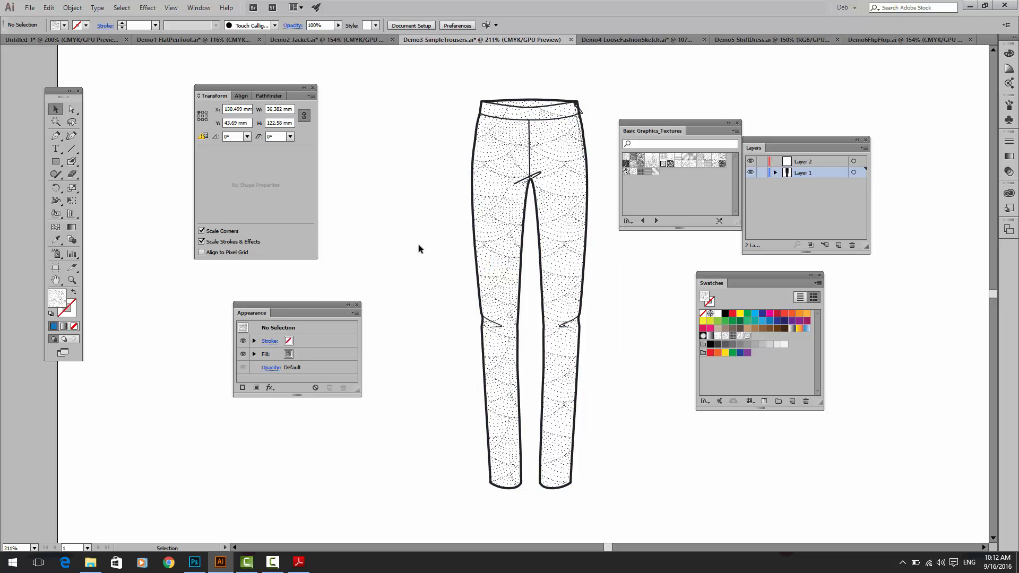
Step: Select the trousers outline path and place the Appearance panel between the Transform panel and the drawing
left_click(475, 247)
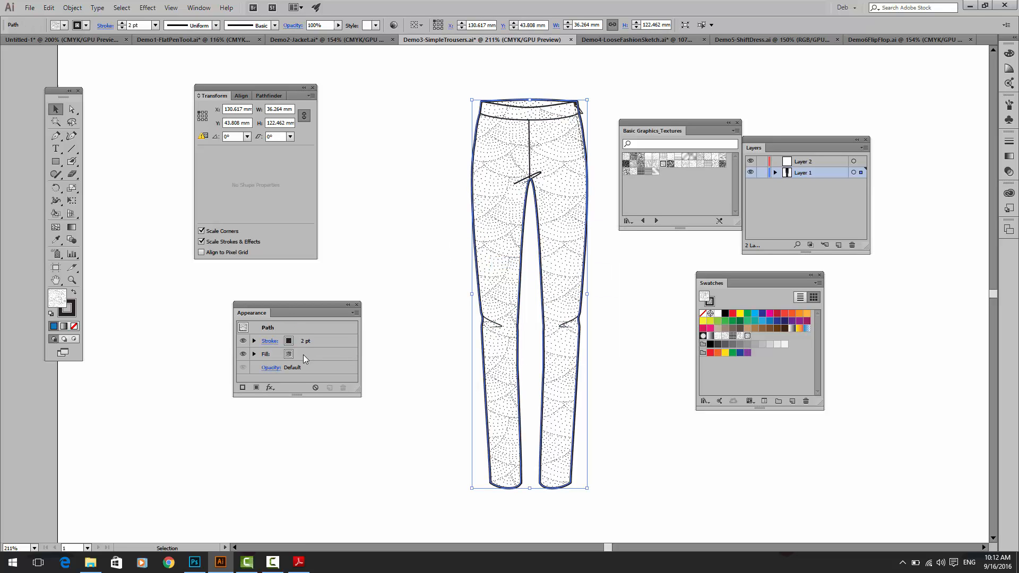
left_click_drag(321, 305, 405, 145)
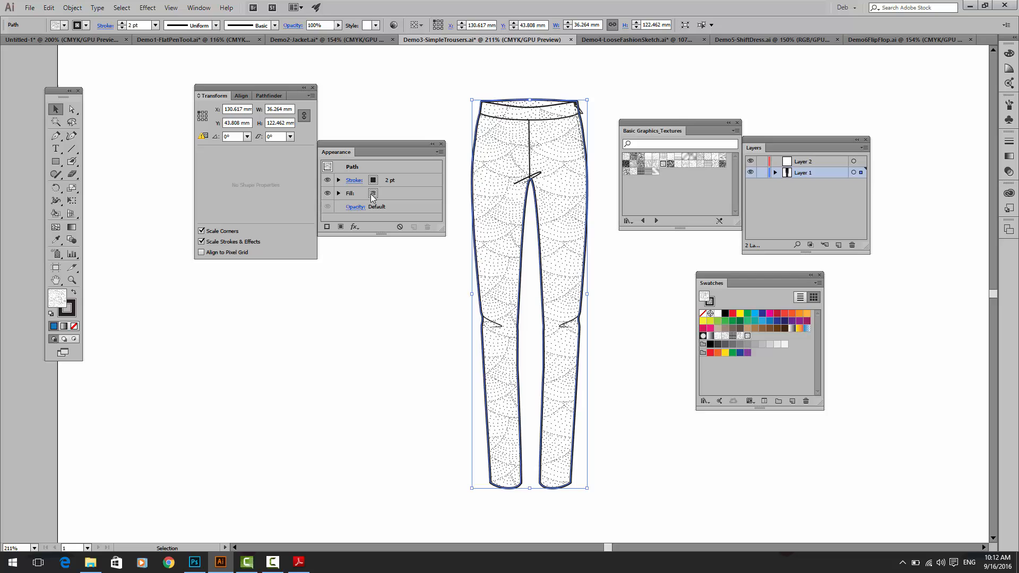
Step: Fill the trousers outline with dark blue, first trying dark green, a brighter green and a lighter blue
left_click(739, 321)
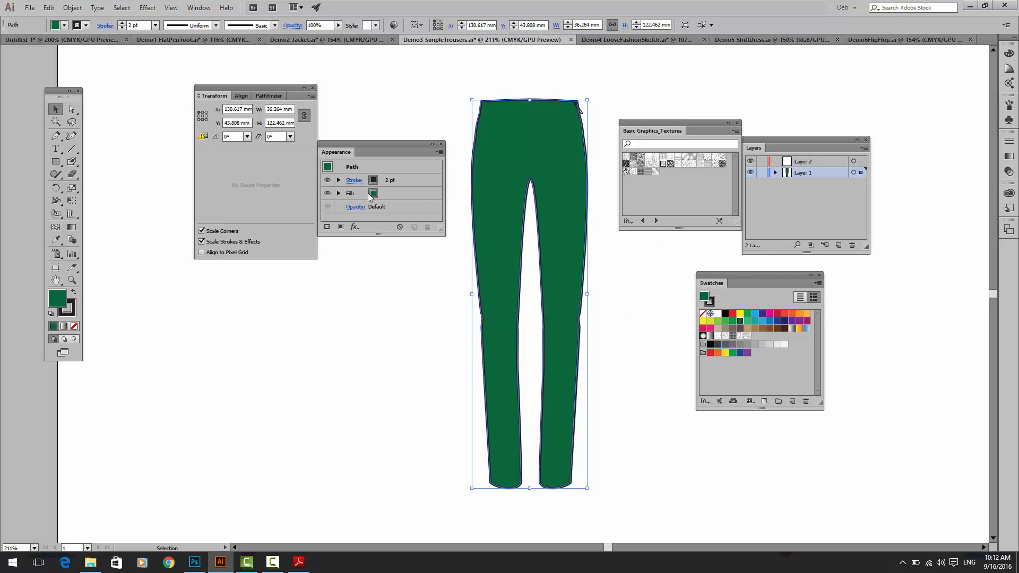
key("ctrl+z")
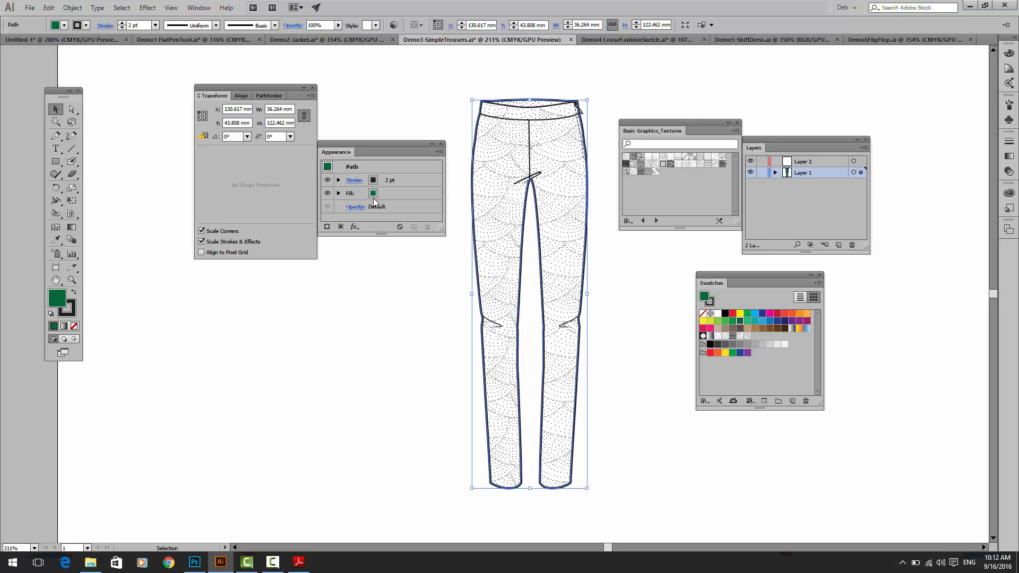
left_click(371, 193)
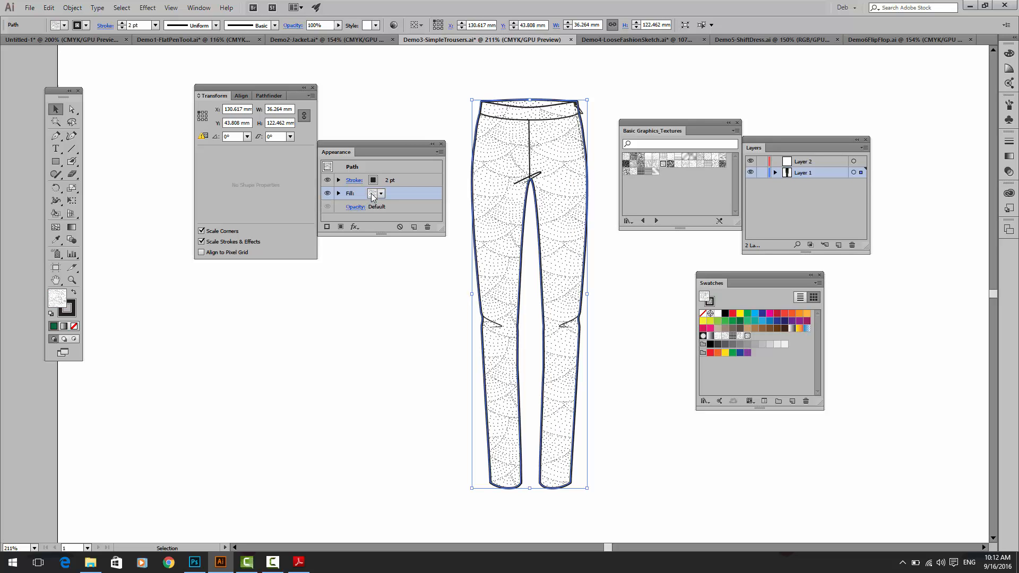
left_click(380, 194)
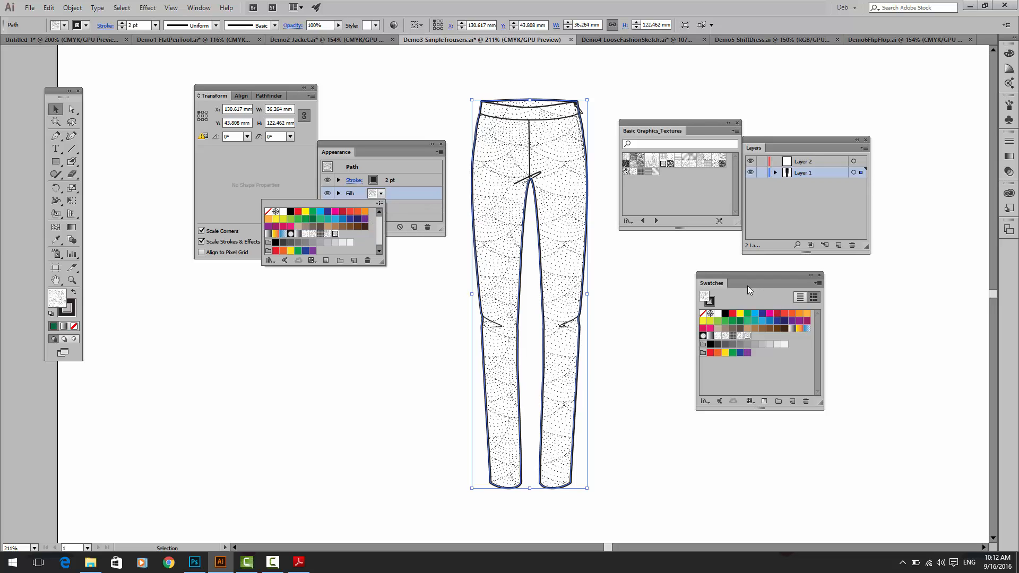
left_click(305, 218)
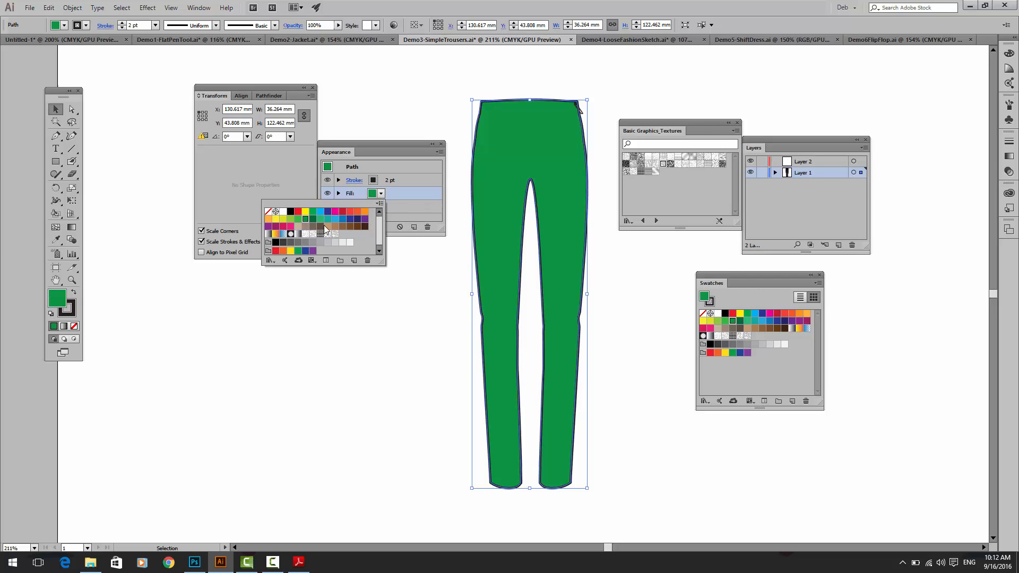
left_click(350, 219)
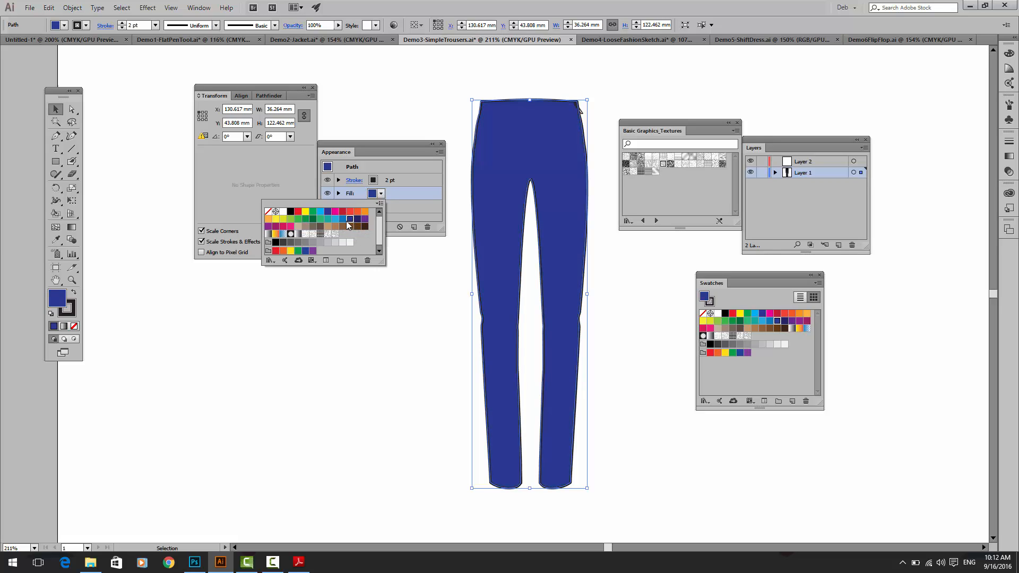
left_click(342, 220)
left_click(349, 219)
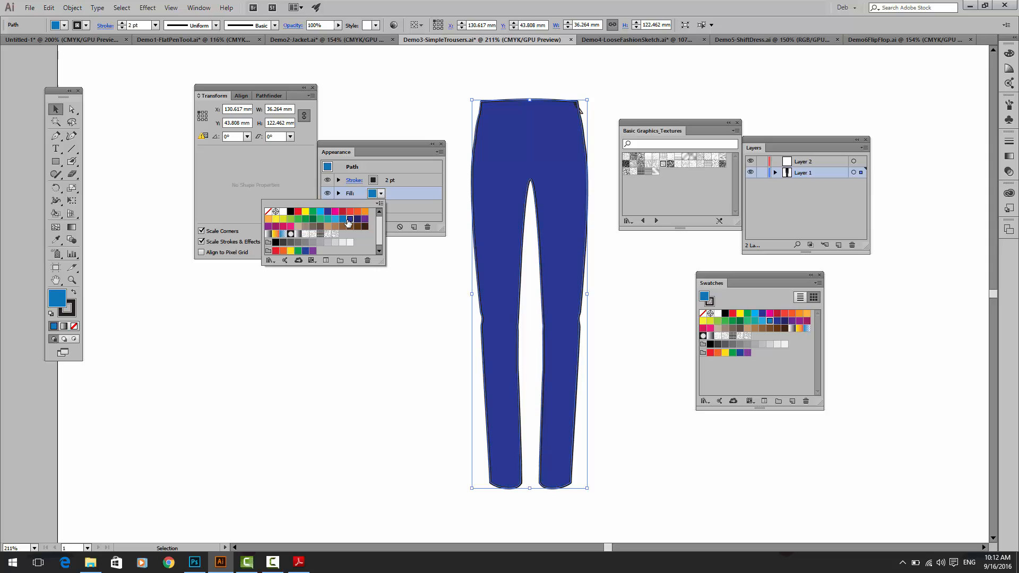
Step: Add a second fill to the trousers outline and move the Transform panel away from the enlarged Appearance panel
left_click(428, 152)
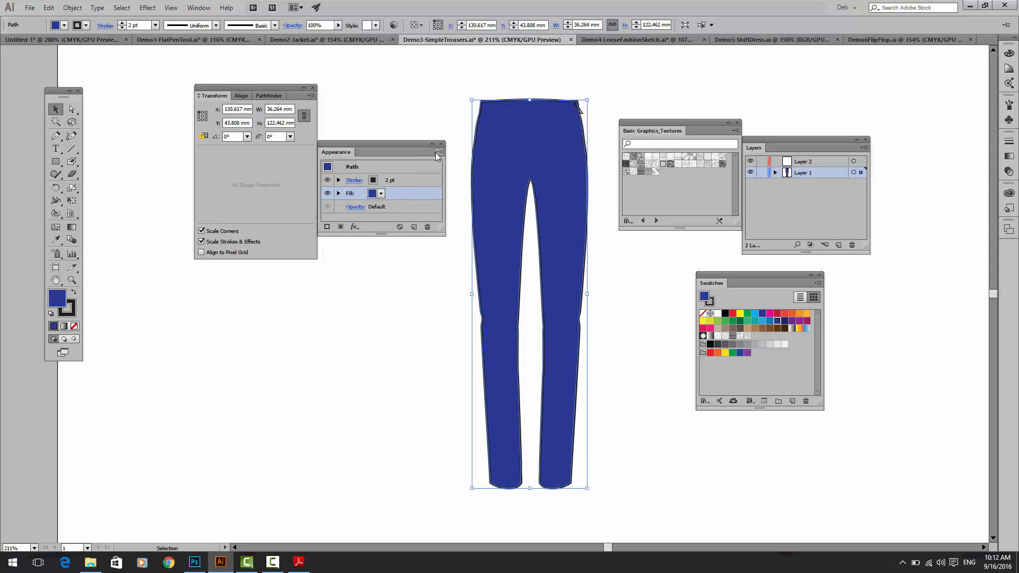
left_click(435, 152)
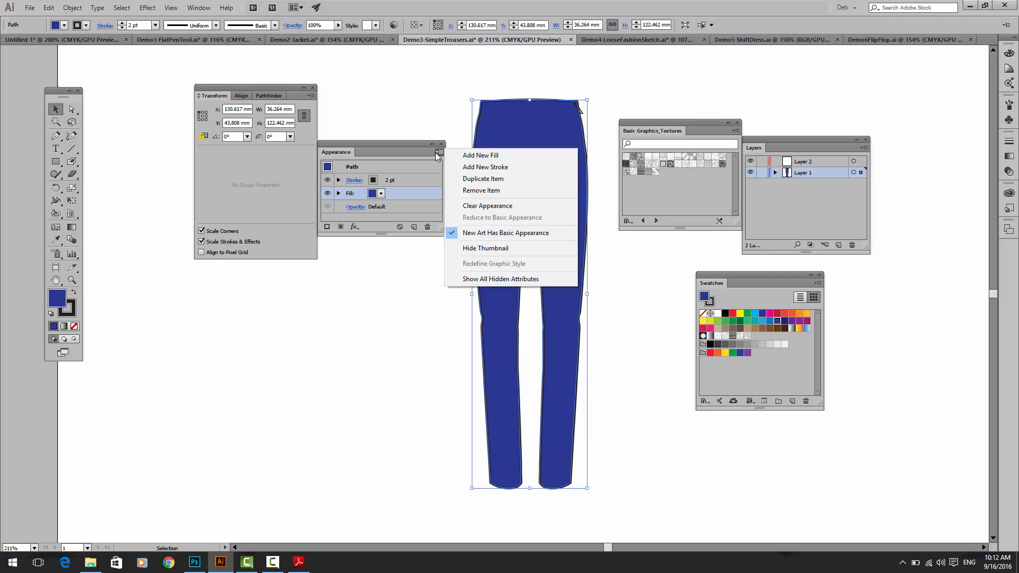
left_click(495, 157)
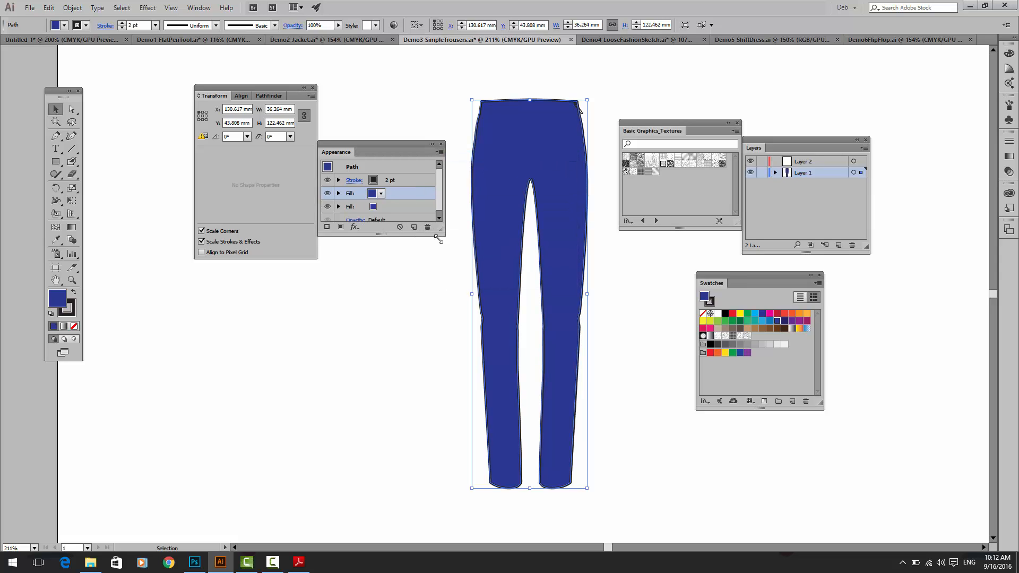
left_click(229, 82)
left_click_drag(229, 86, 169, 86)
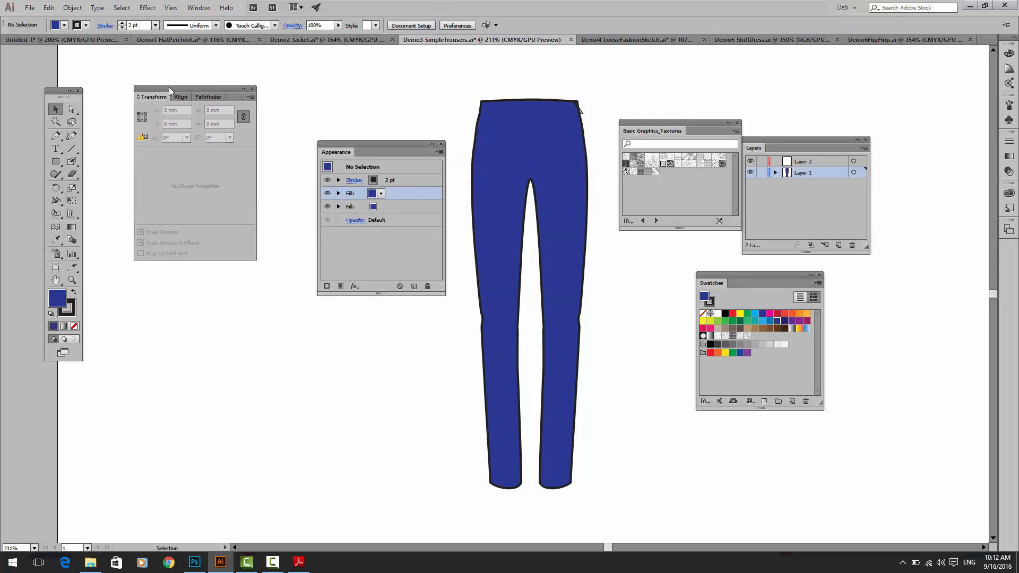
Step: Try to set the upper fill to a texture swatch and the lower fill to light blue without the trousers selected
left_click(381, 195)
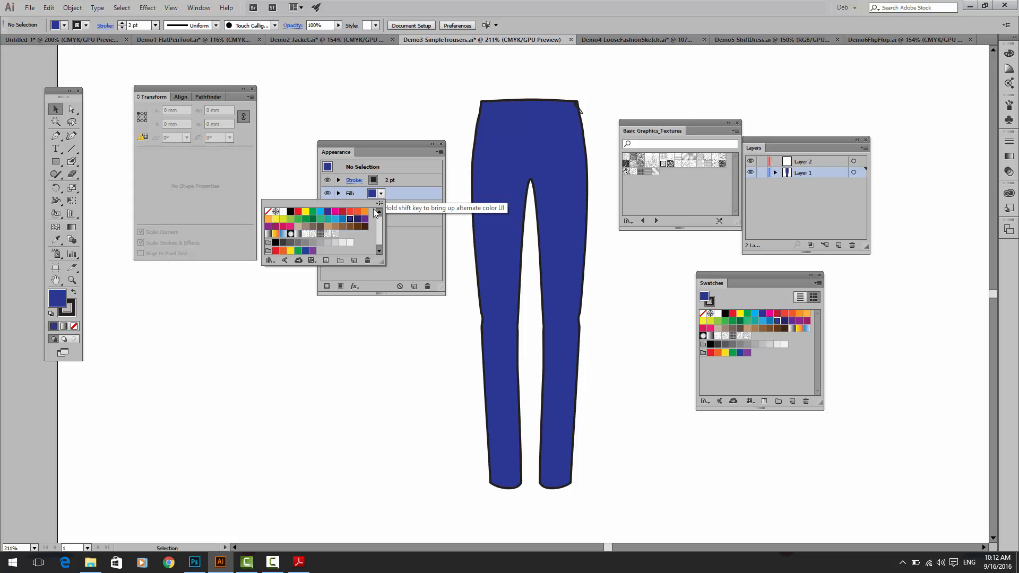
left_click(334, 234)
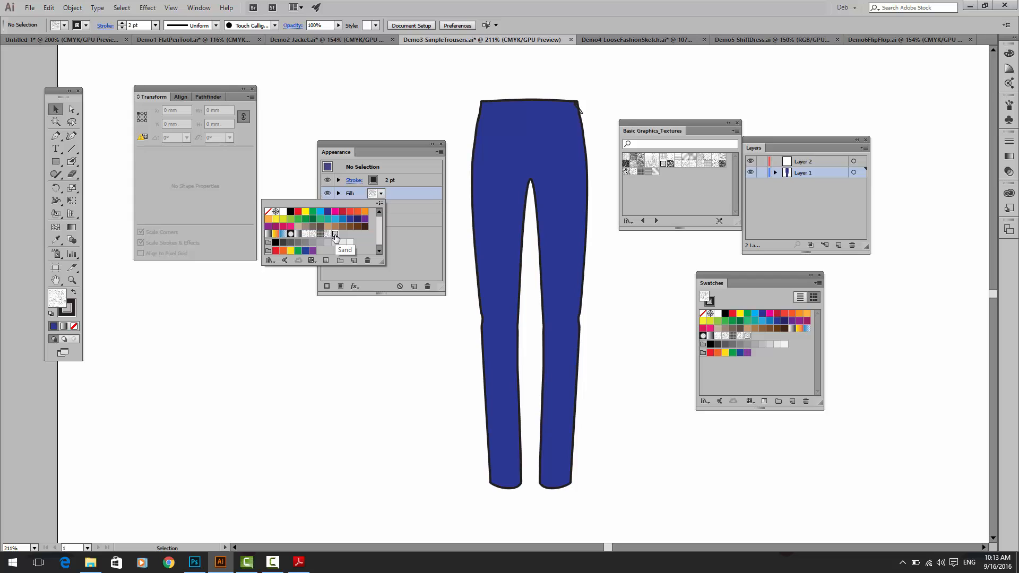
left_click(328, 234)
left_click(313, 235)
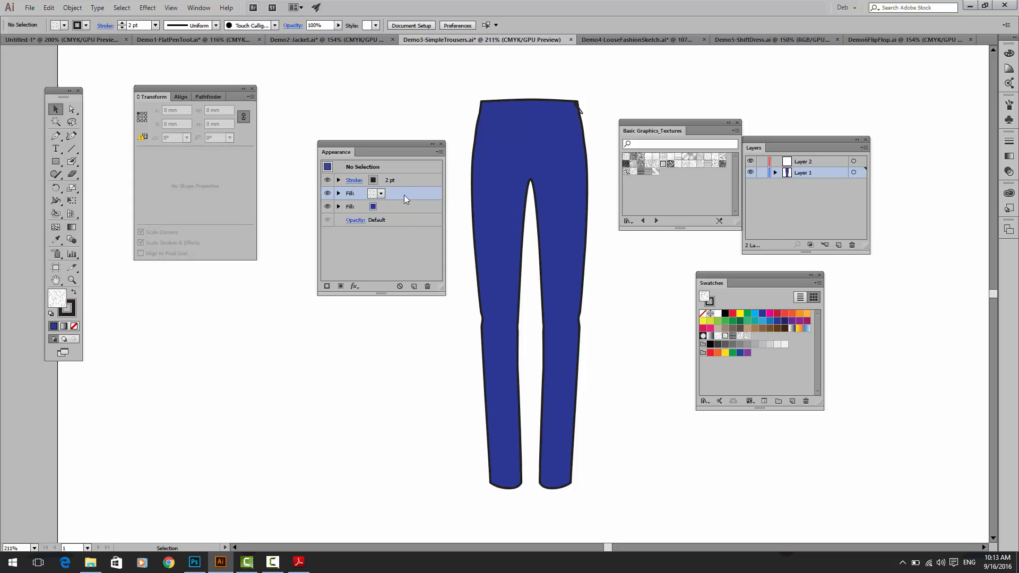
left_click(380, 193)
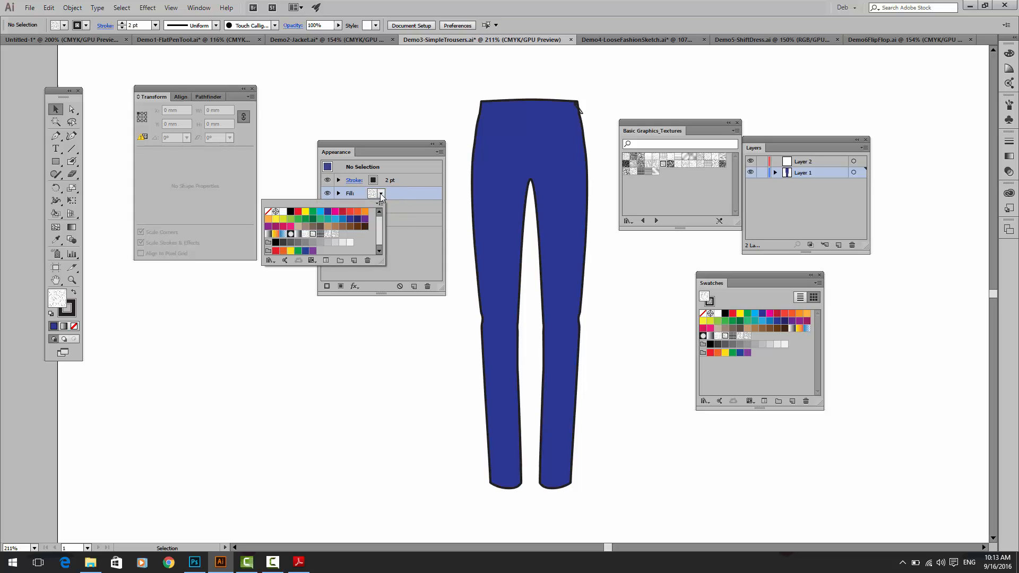
left_click(383, 206)
left_click(382, 208)
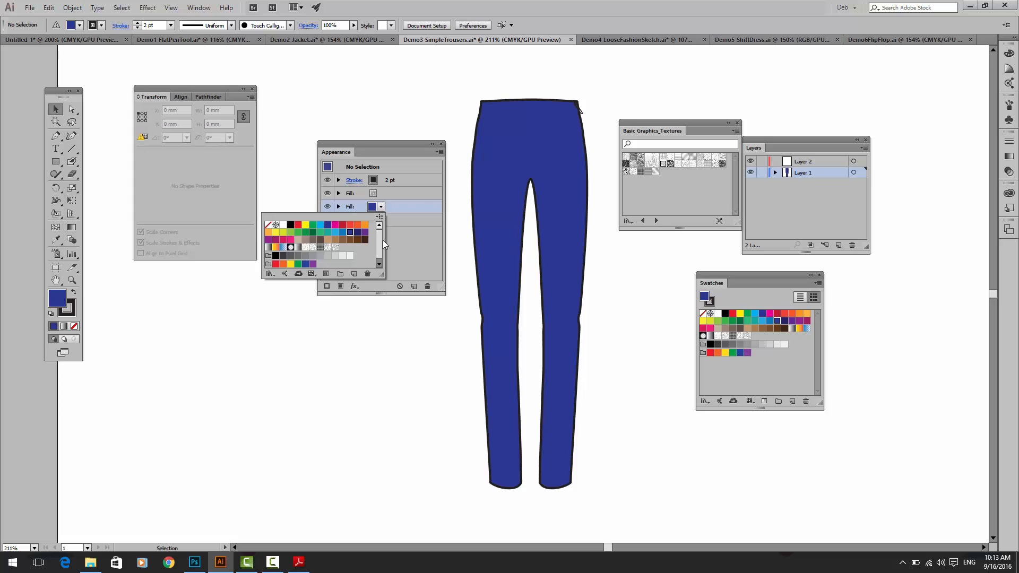
left_click(334, 233)
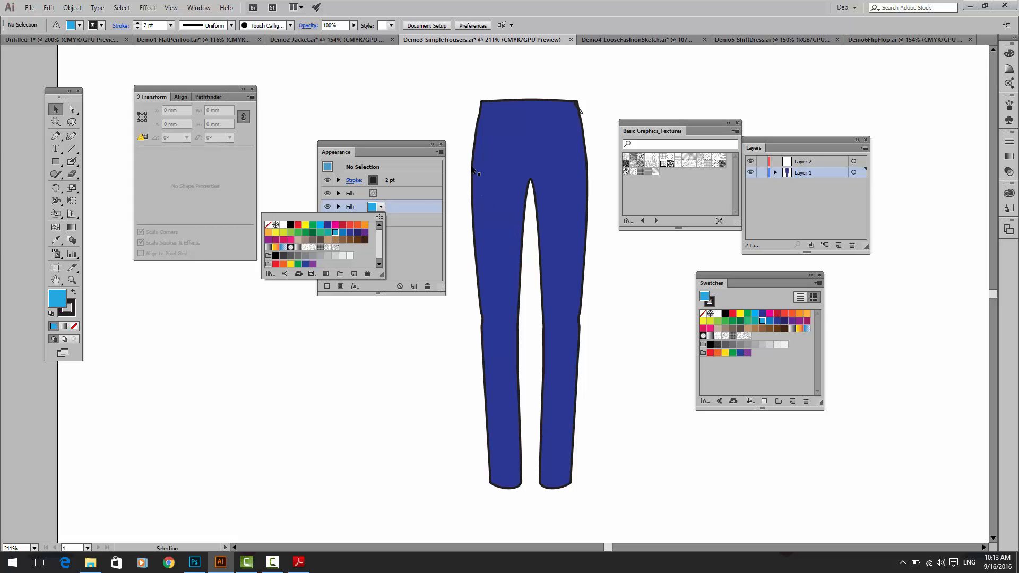
left_click(478, 147)
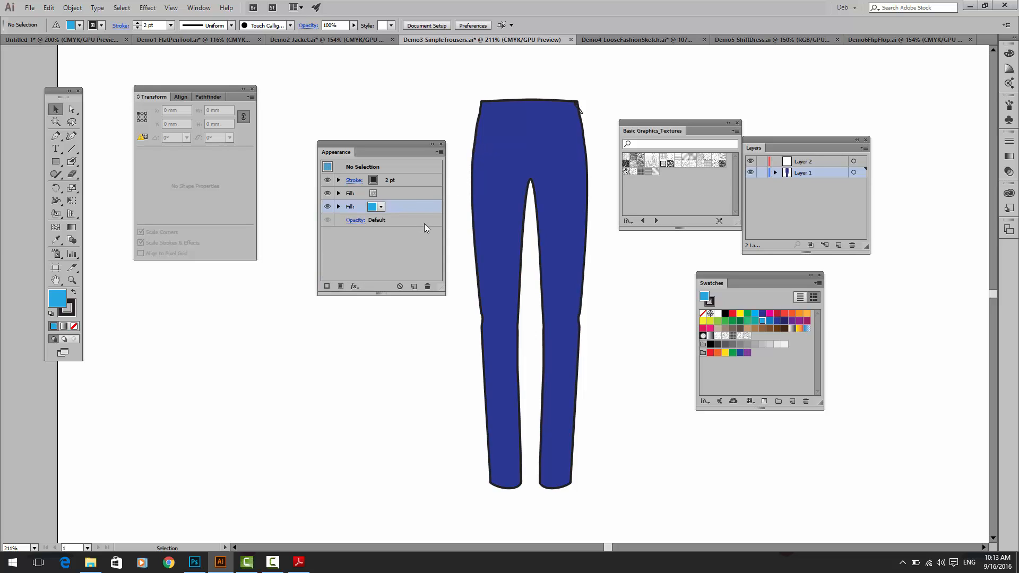
Step: Reselect the trousers outline and give its upper fill the Sand texture, replacing it with the black grid pattern
left_click(495, 199)
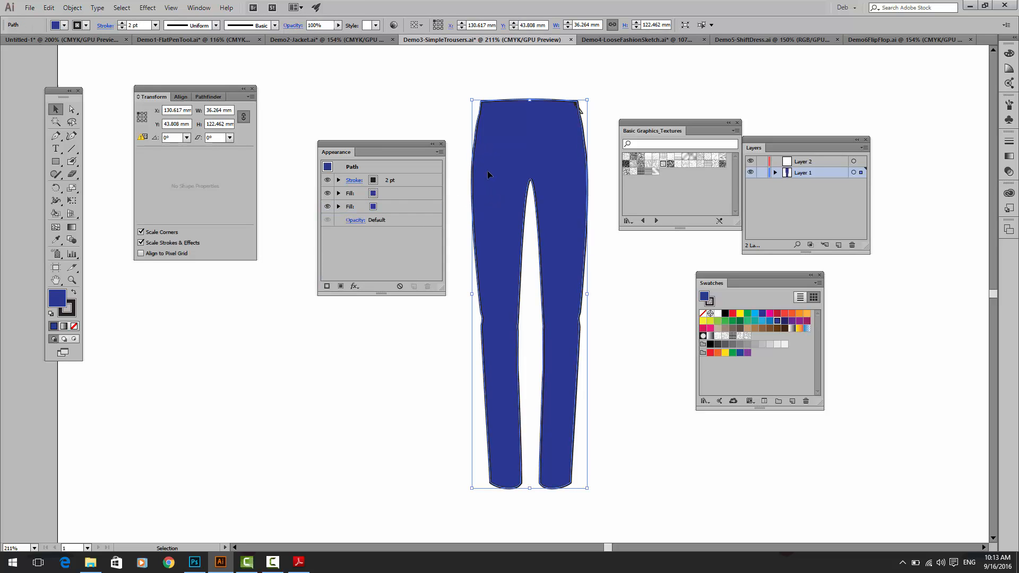
left_click(373, 193)
left_click(382, 193)
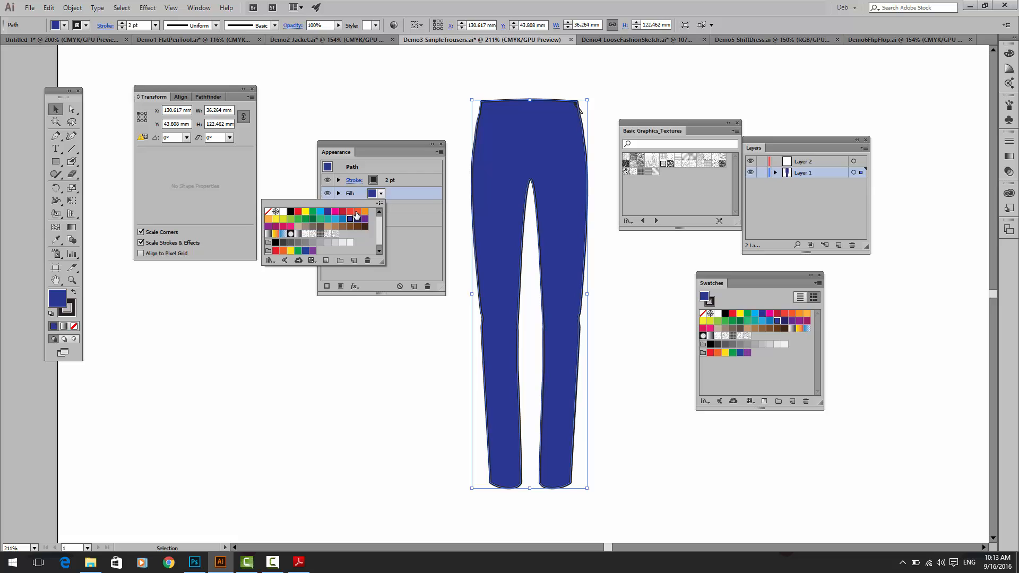
left_click(334, 234)
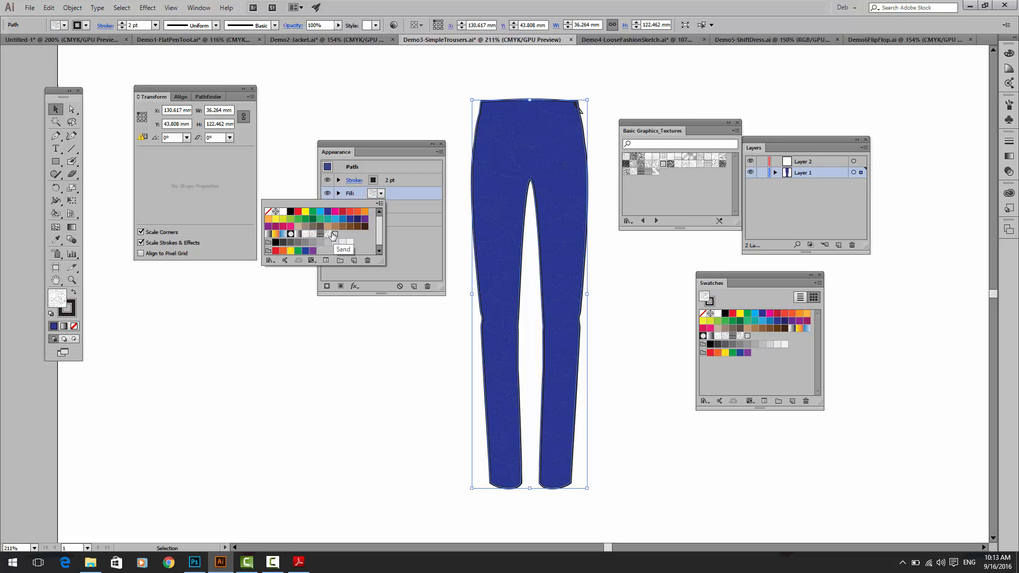
left_click(321, 234)
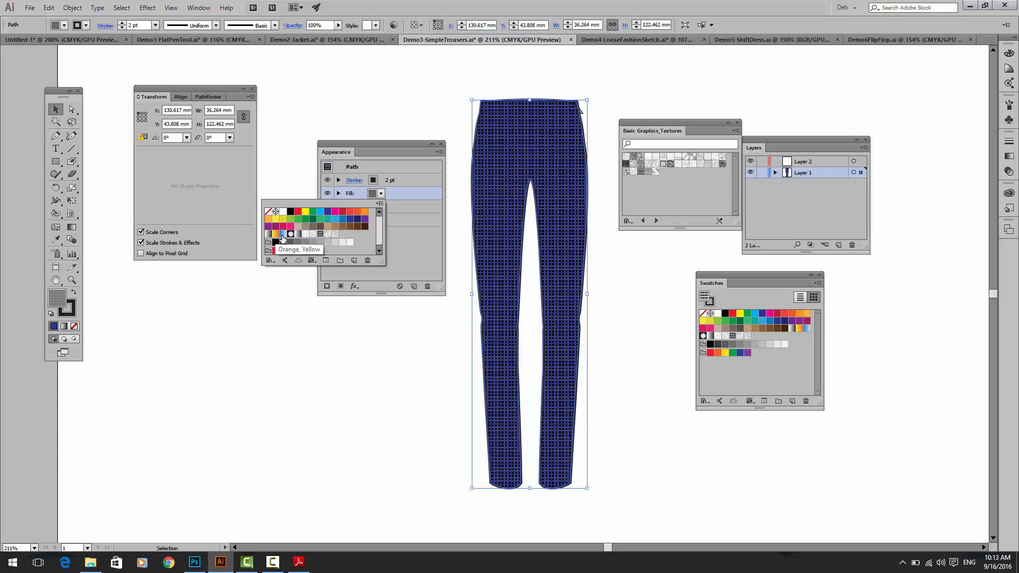
Step: Hide and reshow the upper pattern fill to compare it with the blue, and change it to the black squiggle pattern
left_click(477, 224)
key("ctrl+=")
key("ctrl+=")
key("ctrl+=")
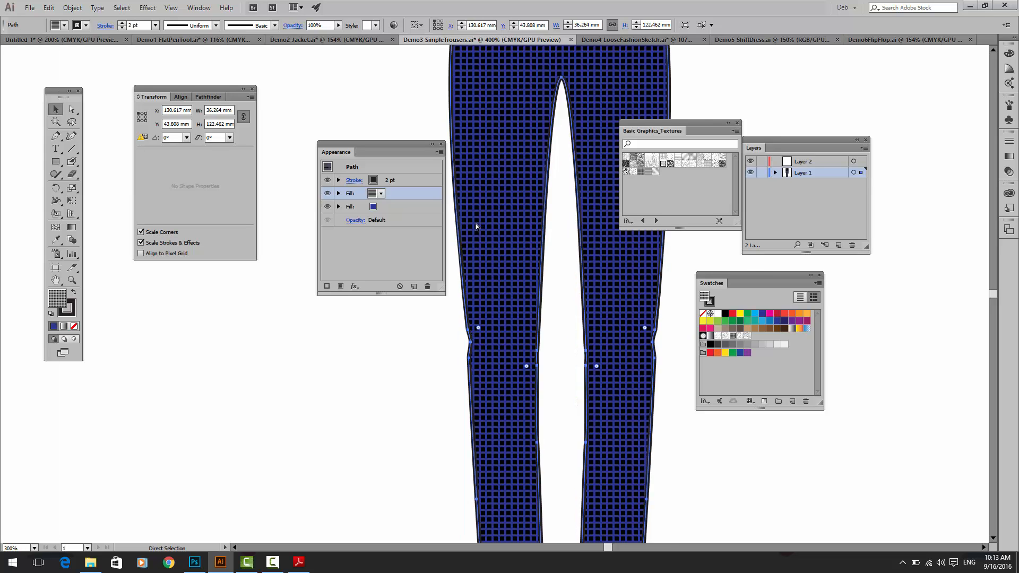
left_click(327, 194)
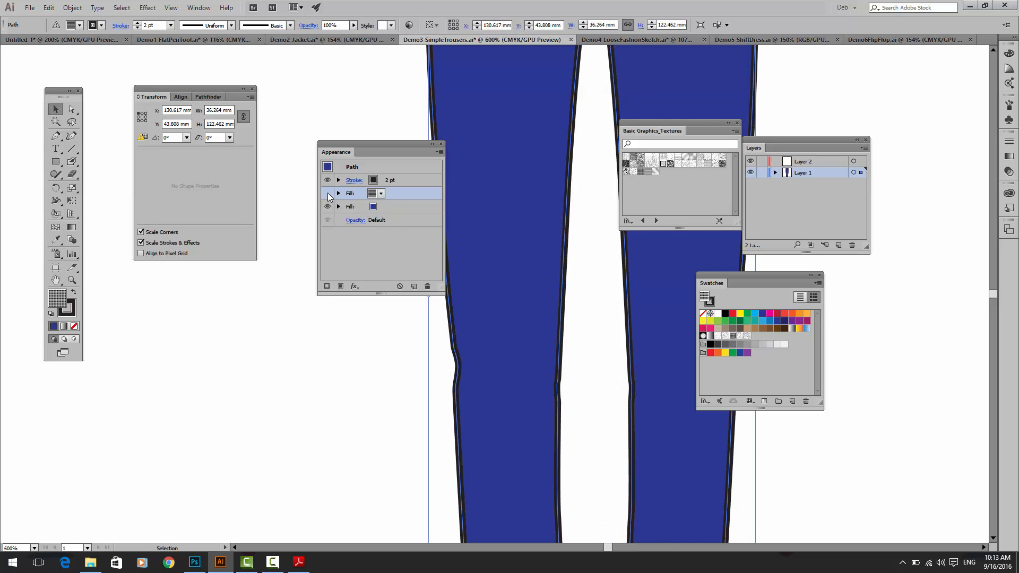
left_click(327, 194)
left_click(381, 193)
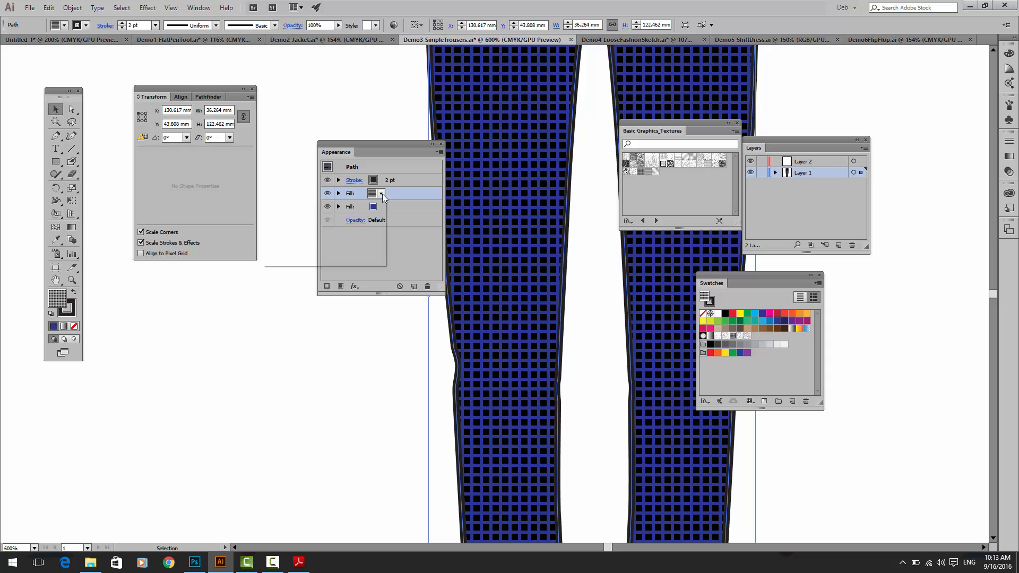
left_click(329, 234)
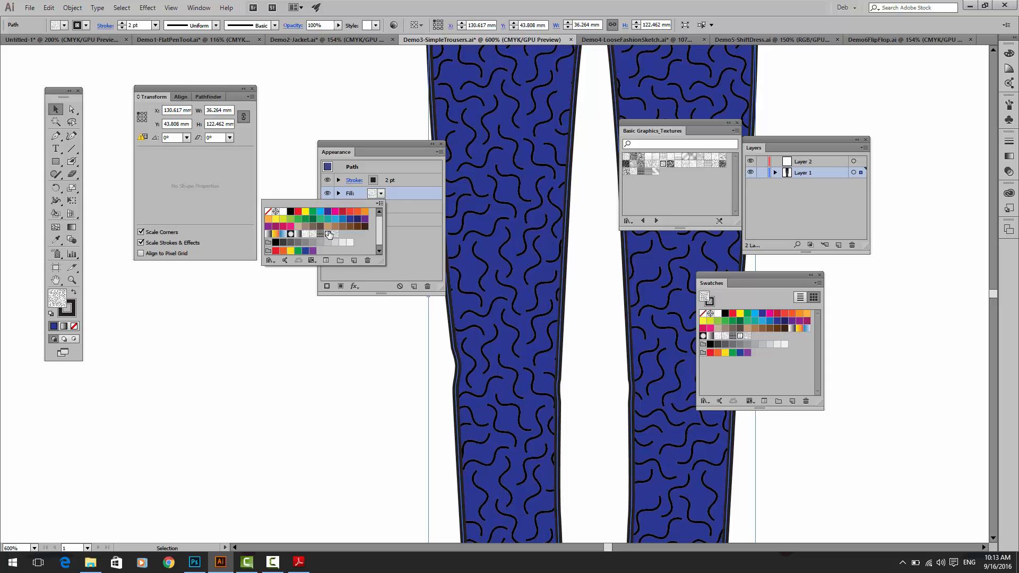
Step: Show the Transparency panel and float it on its own below the Transform and Appearance panels
left_click(199, 8)
left_click(199, 8)
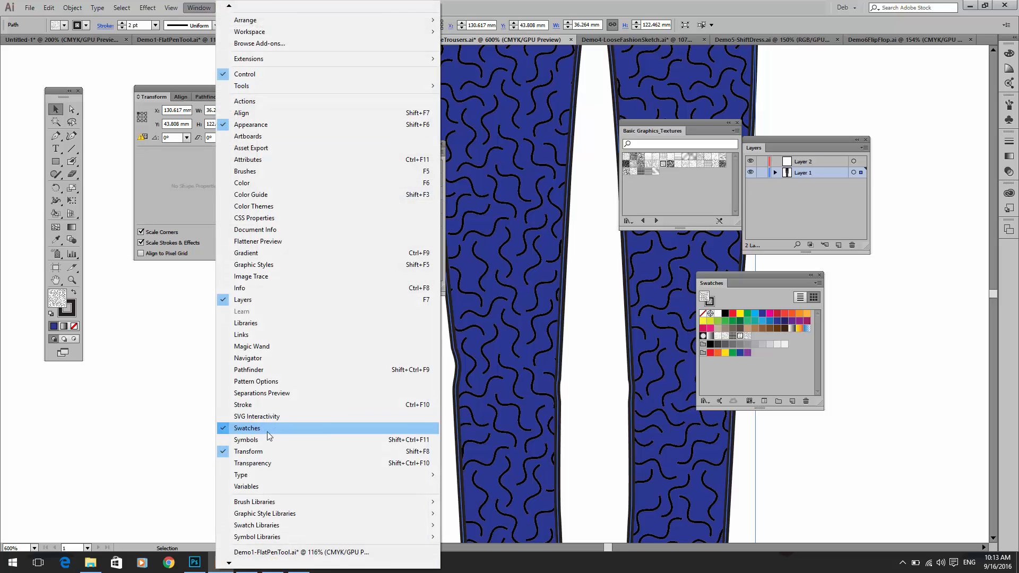
left_click(264, 463)
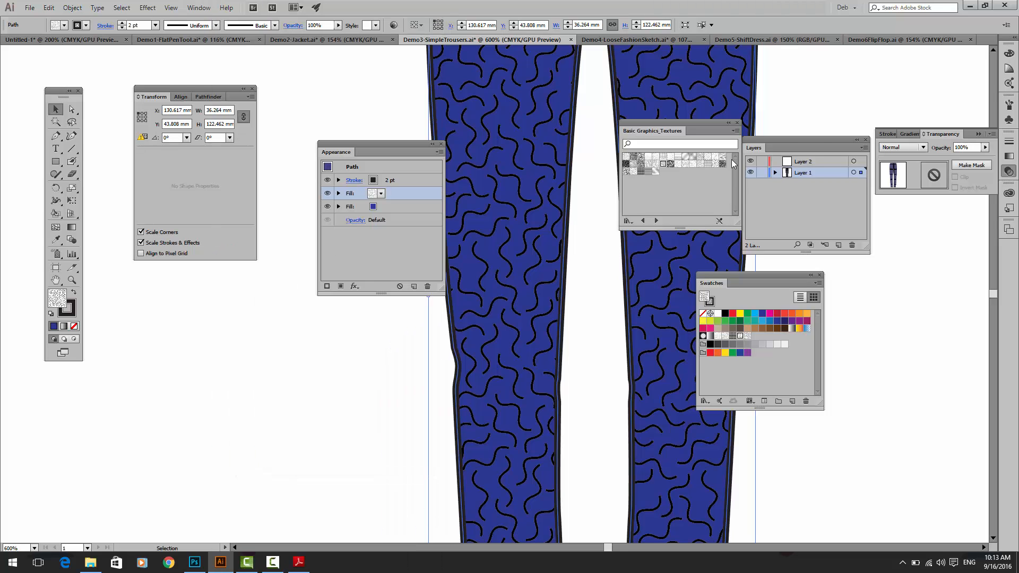
left_click_drag(938, 130, 220, 297)
Step: Set the blending mode of the trousers' upper squiggle fill to Multiply at 100% opacity
mouse_move(313, 321)
left_mouse_down()
mouse_move(302, 329)
mouse_move(319, 329)
mouse_move(314, 321)
mouse_move(317, 330)
left_mouse_up()
left_click(313, 322)
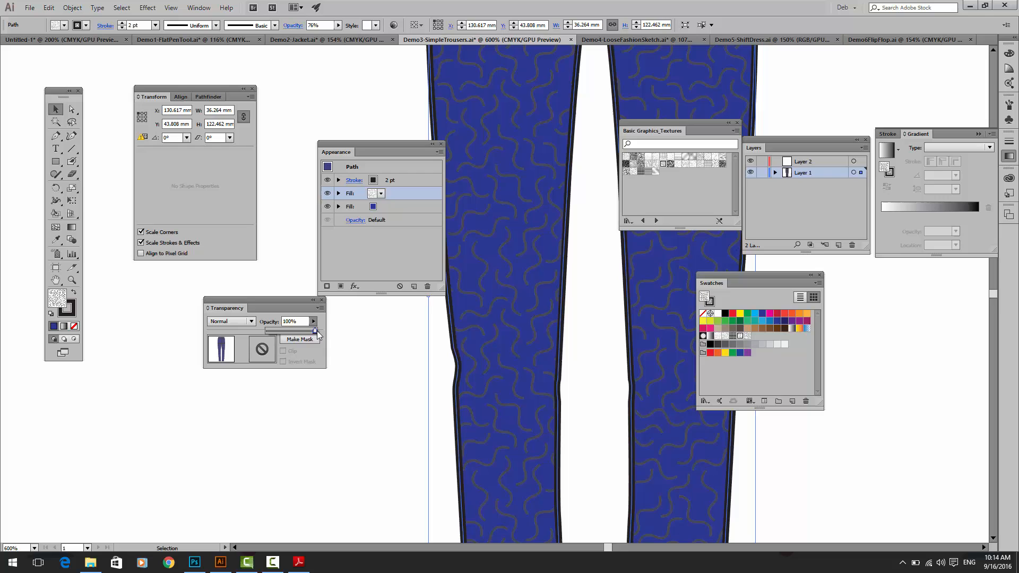
left_click(230, 321)
left_click(230, 358)
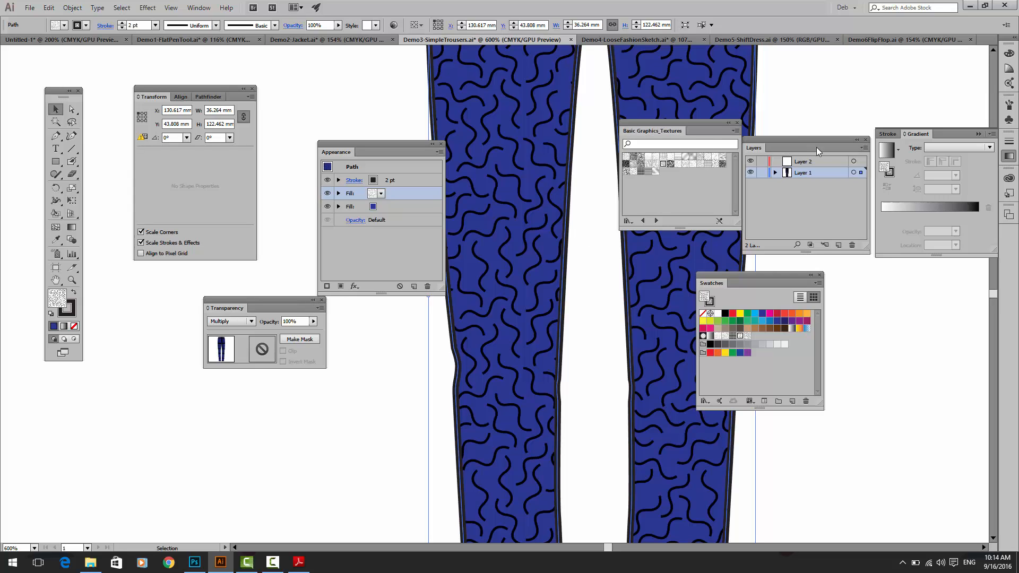
Step: Move the Layers panel away from the texture library and place the Swatches panel between the texture library and the Gradient panel
left_click_drag(763, 140, 861, 284)
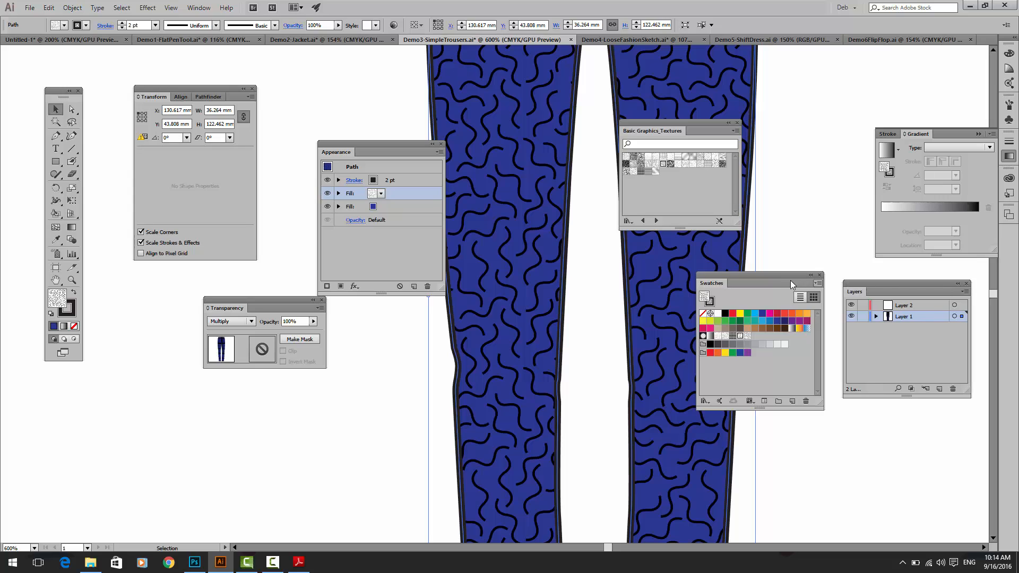
left_click_drag(790, 284, 836, 136)
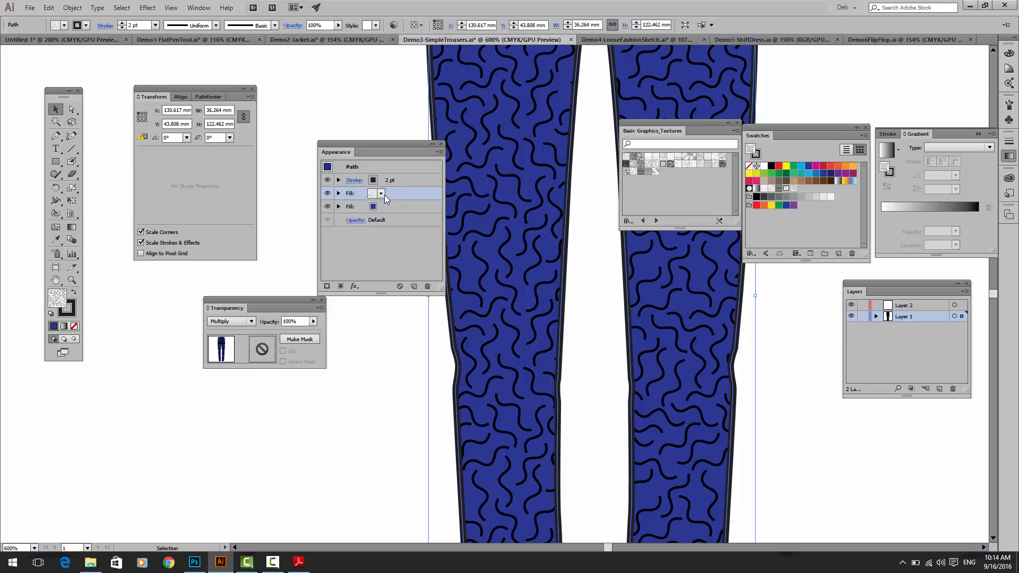
Step: Rotate the squiggle pattern of the trousers' upper fill by 60°
left_click(439, 153)
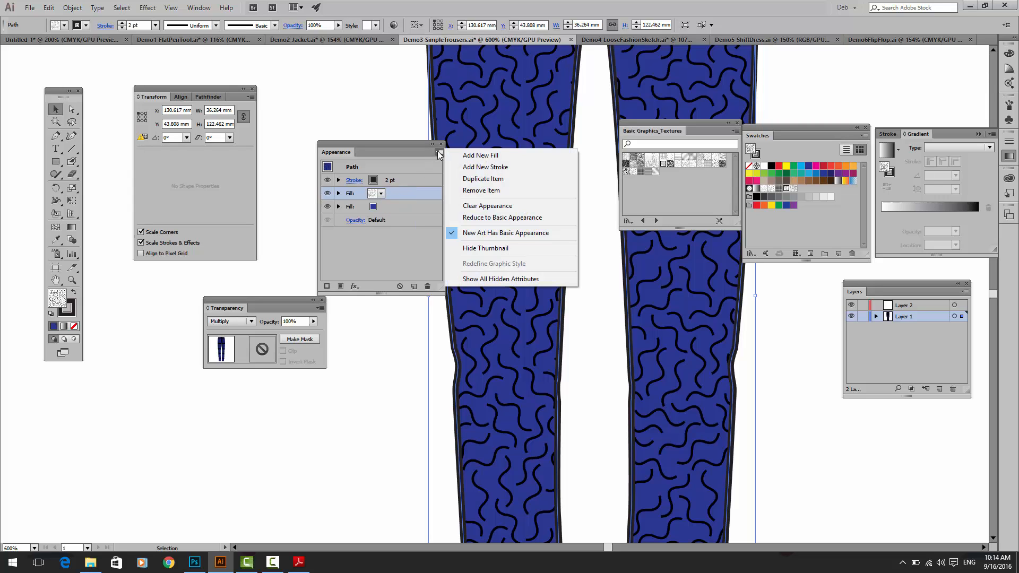
left_click(370, 193)
left_click(392, 193)
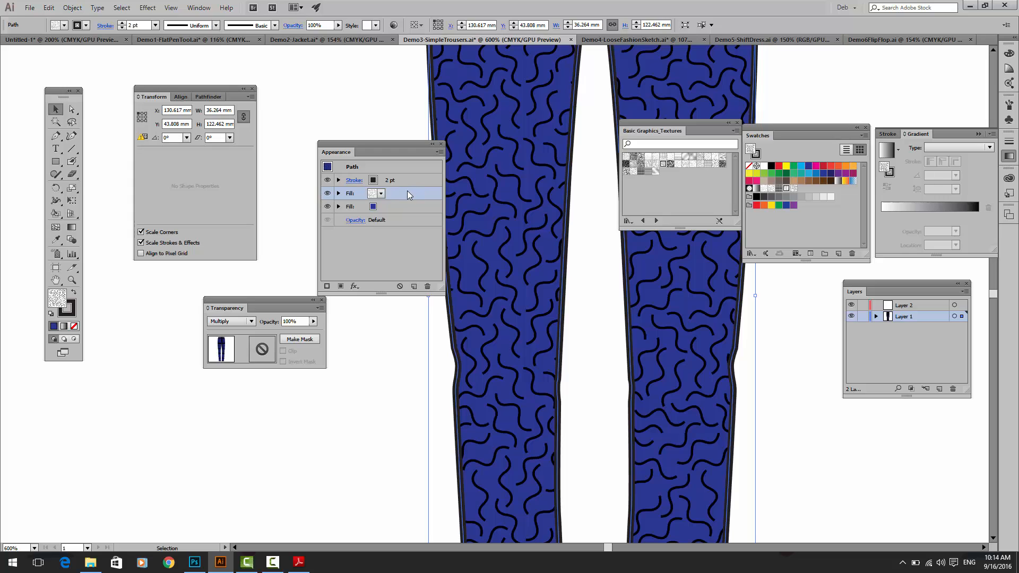
left_click(187, 139)
left_click(192, 172)
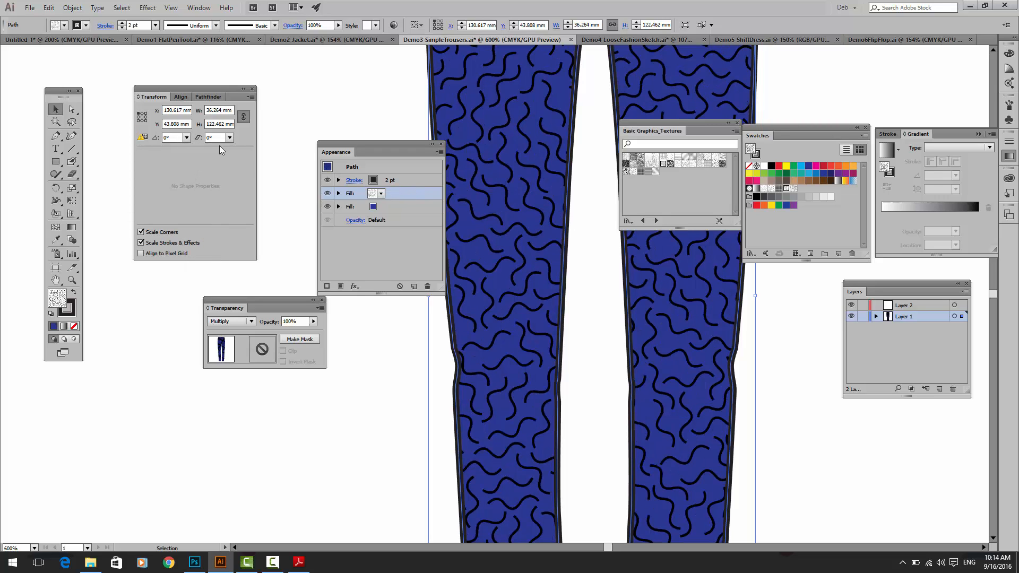
Step: Add another squiggle fill above the trousers' existing fills and rotate its pattern by 60°
left_click(392, 208)
left_click(393, 198)
left_click(439, 153)
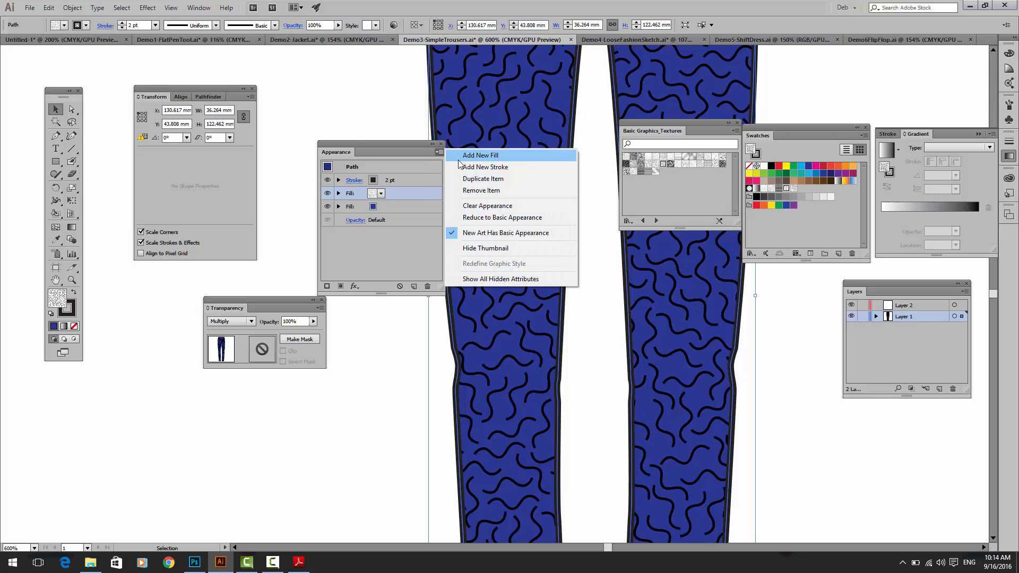
left_click(460, 158)
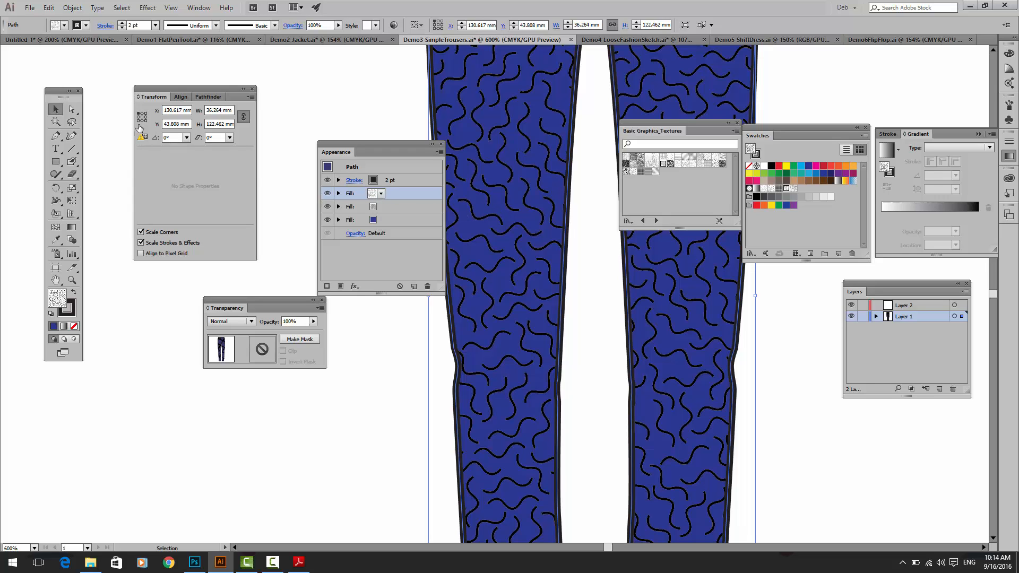
left_click(187, 138)
left_click(191, 173)
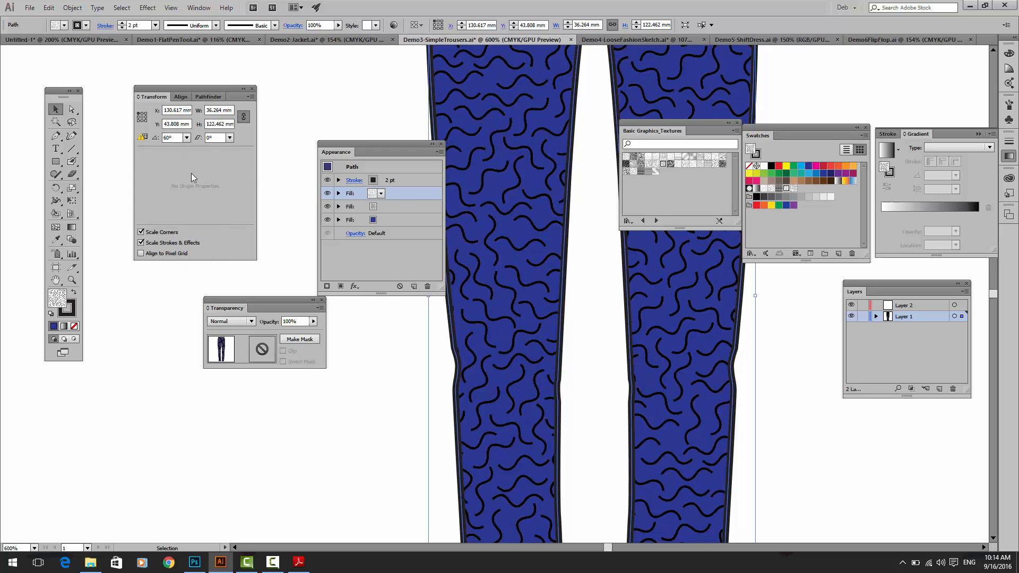
Step: Try the Multiply blending mode on the added top fill, show its opacity slider, and delete that fill
left_click(229, 321)
left_click(228, 359)
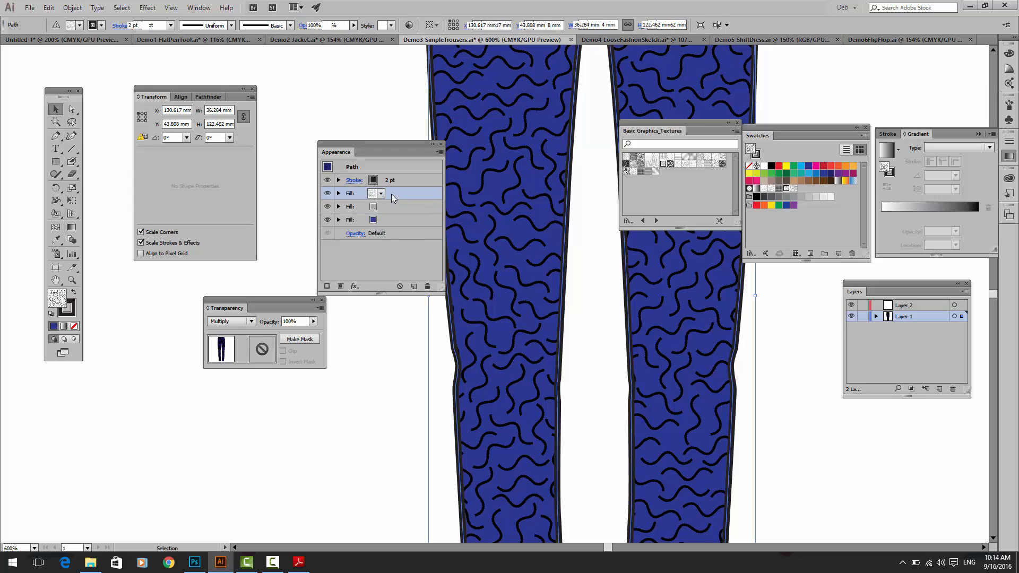
left_click(315, 322)
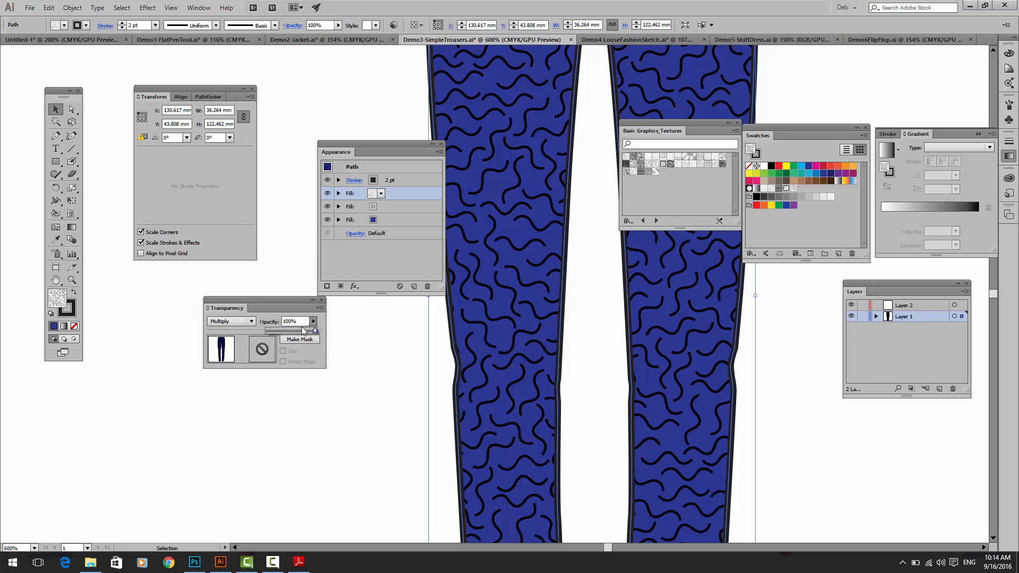
left_click(314, 321)
left_click(315, 322)
left_click(426, 286)
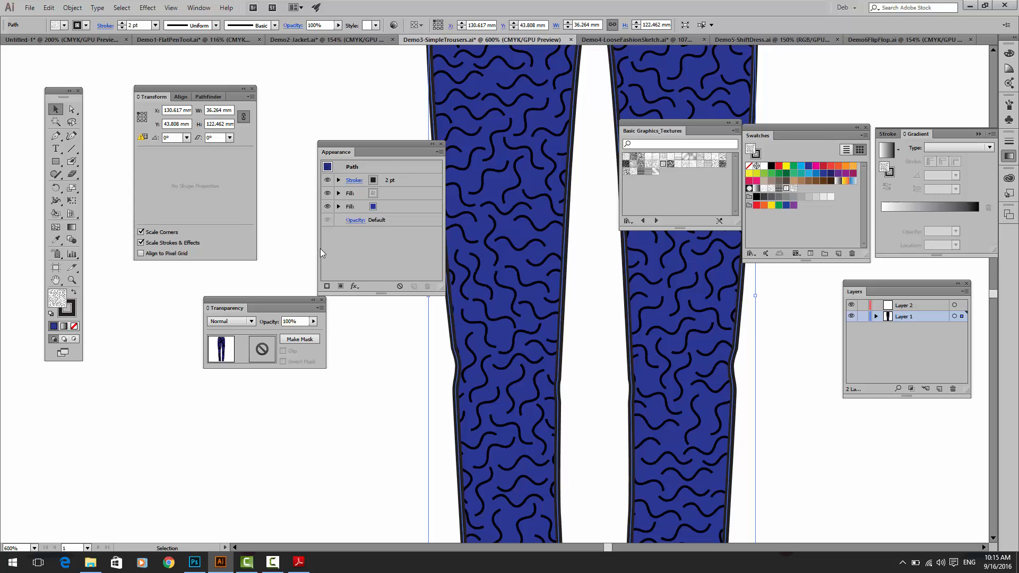
Step: Change the trousers' pattern fill to the black dots swatch, replace it with New Pattern Swatch 4, and examine its ringed dots up close
left_click(771, 189)
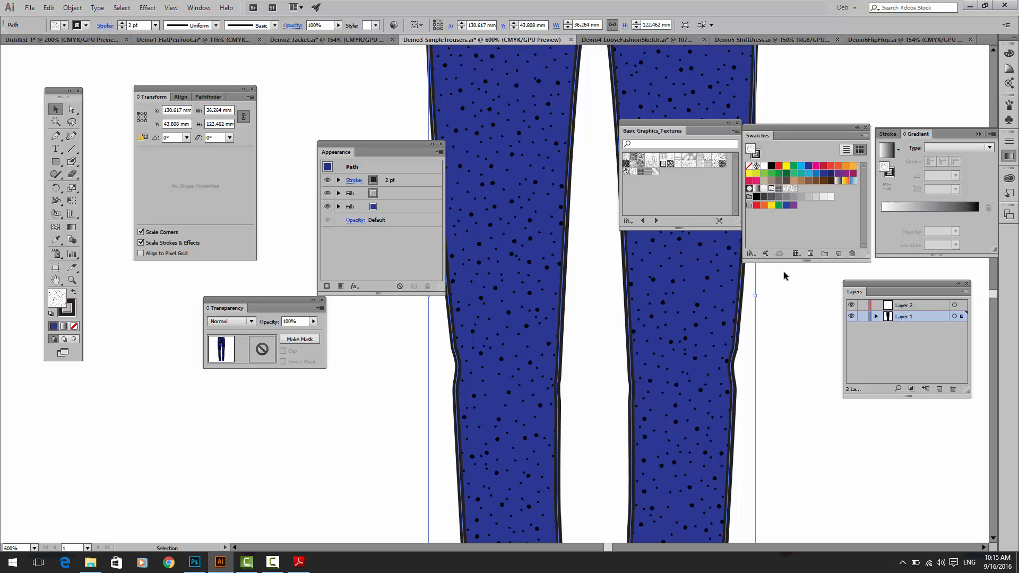
left_click(763, 189)
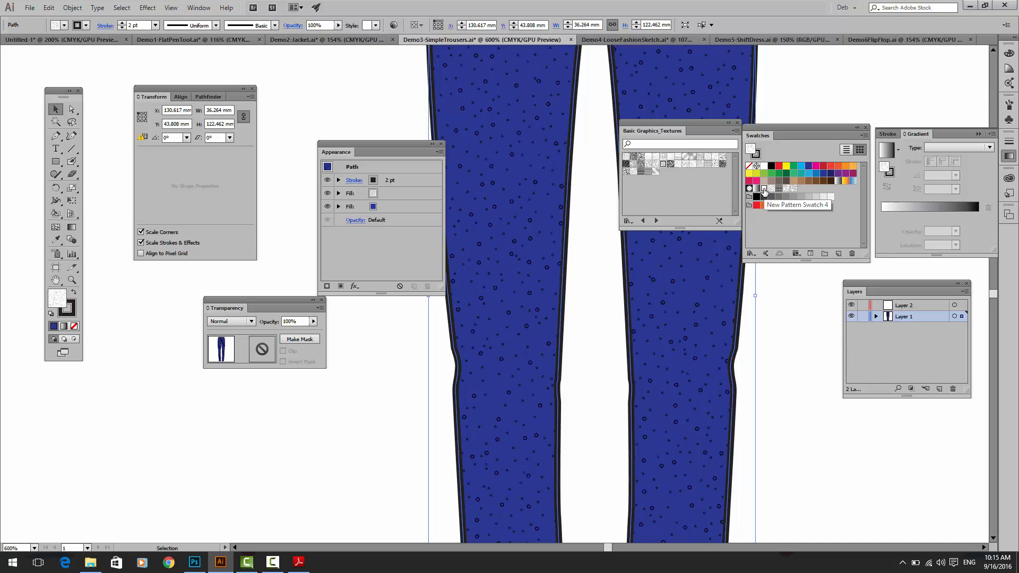
key("ctrl+equal")
key("ctrl+equal")
key("ctrl+equal")
key("ctrl+equal")
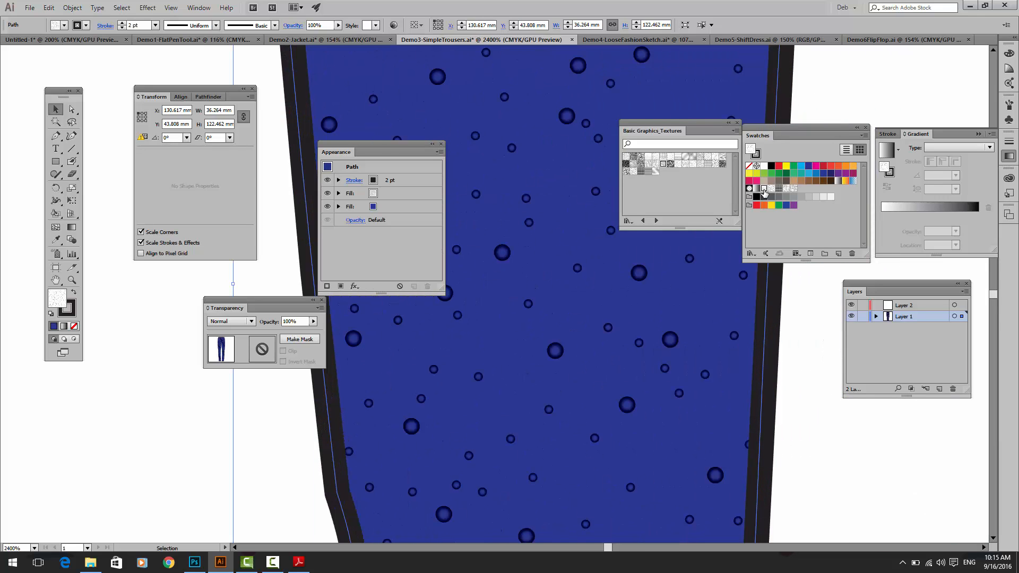
key("ctrl+minus")
key("ctrl+minus")
key("ctrl+minus")
key("ctrl+minus")
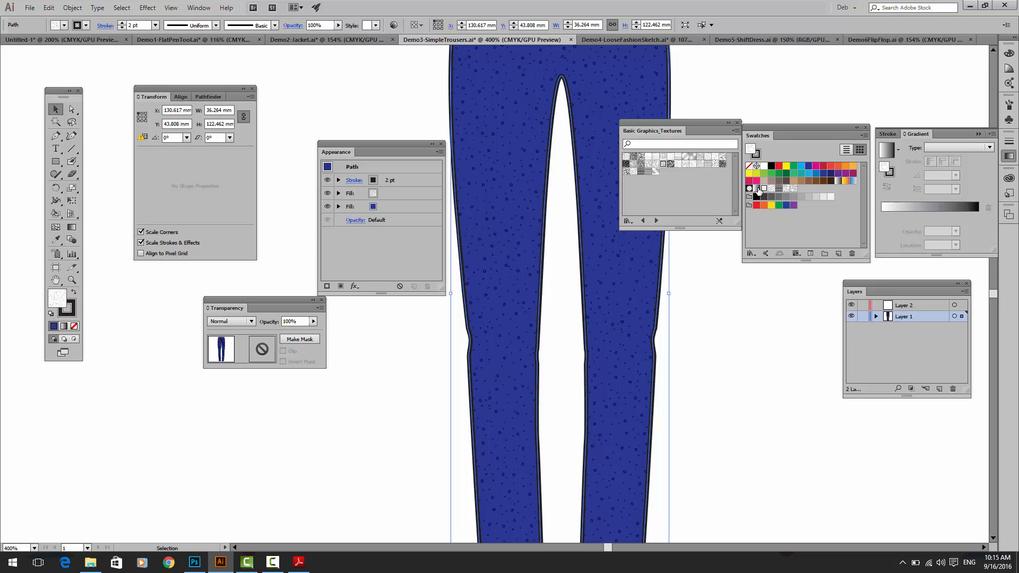
Step: Preview an Outer Glow effect on the trousers' upper pattern fill, look at its glow colour, and cancel the effect
left_click(384, 194)
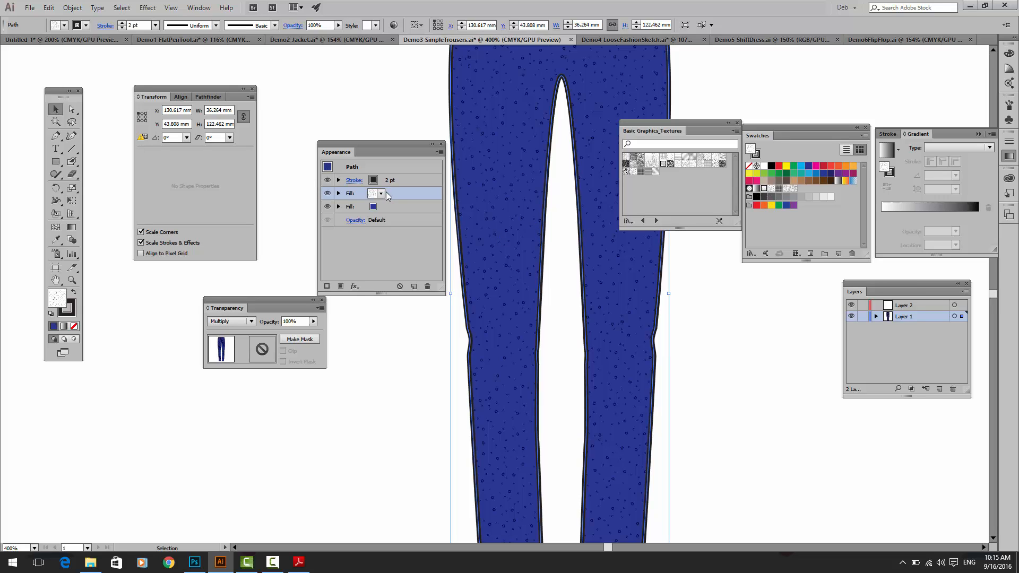
left_click(354, 286)
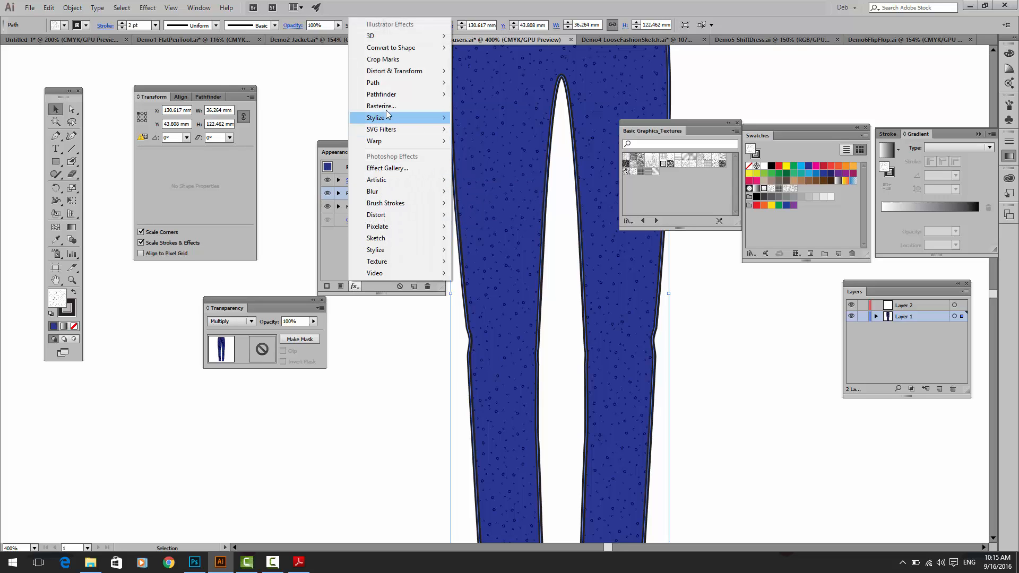
mouse_move(398, 121)
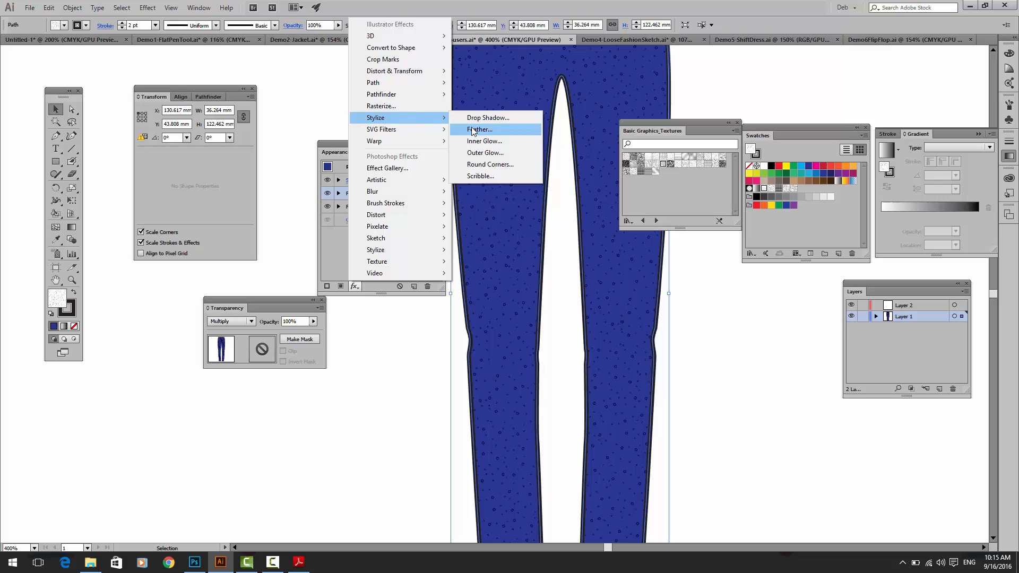
left_click(472, 154)
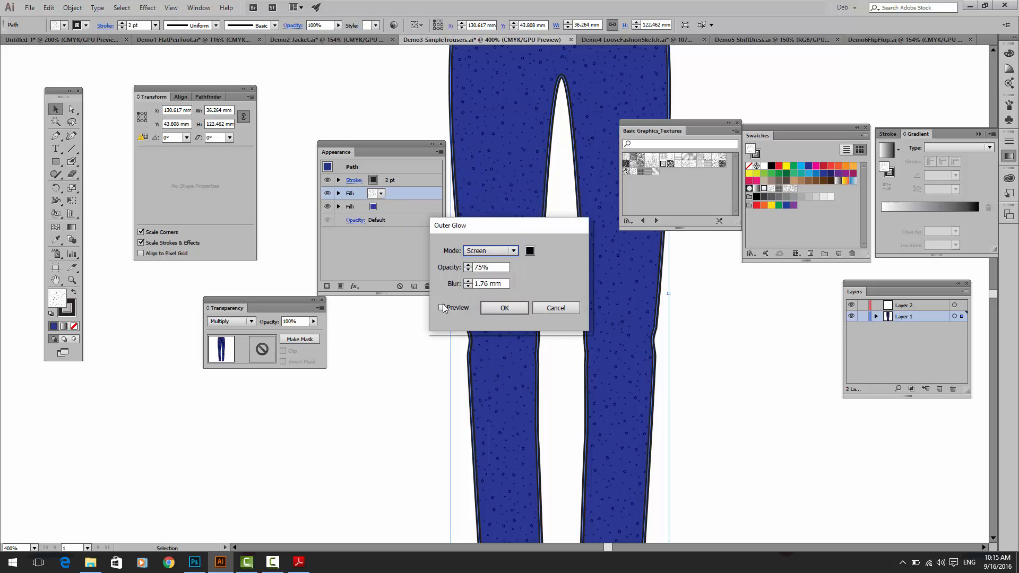
left_click(441, 307)
left_click(529, 250)
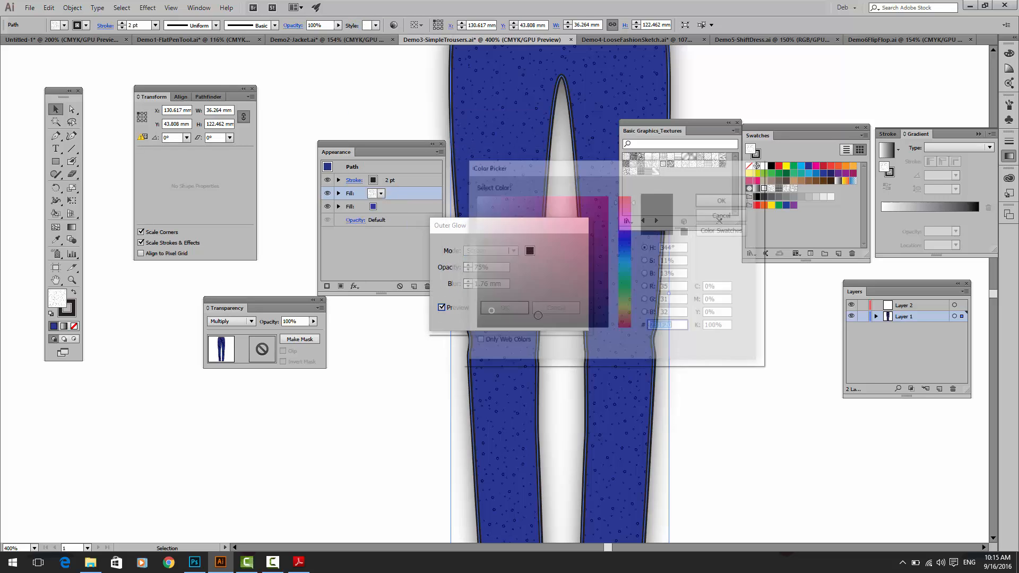
left_click(724, 216)
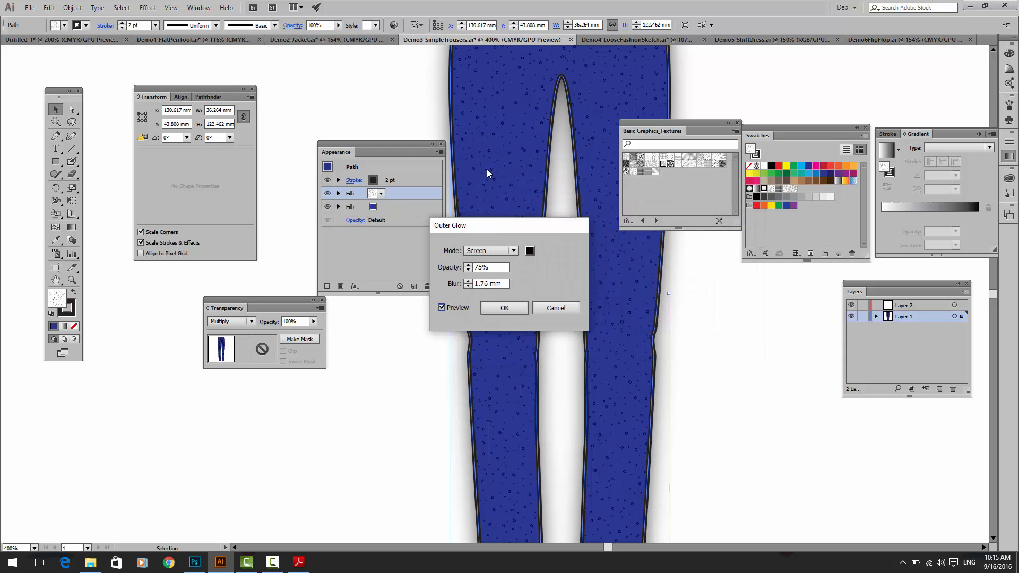
left_click(557, 308)
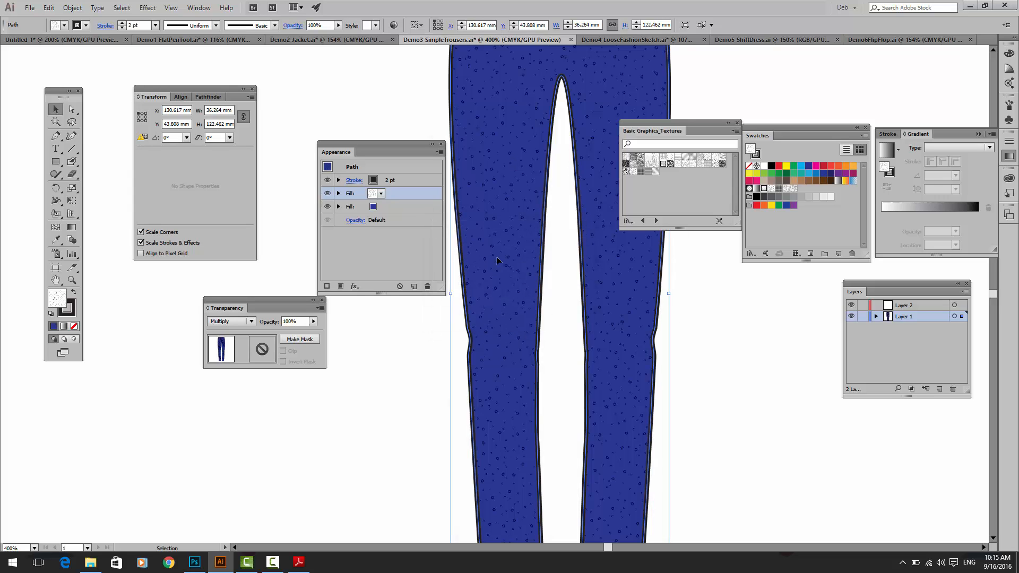
Step: Set the upper pattern fill's blending mode to Normal and move the Transparency panel slightly further from the Transform panel
left_click(235, 323)
left_click(232, 332)
left_click_drag(266, 308, 262, 339)
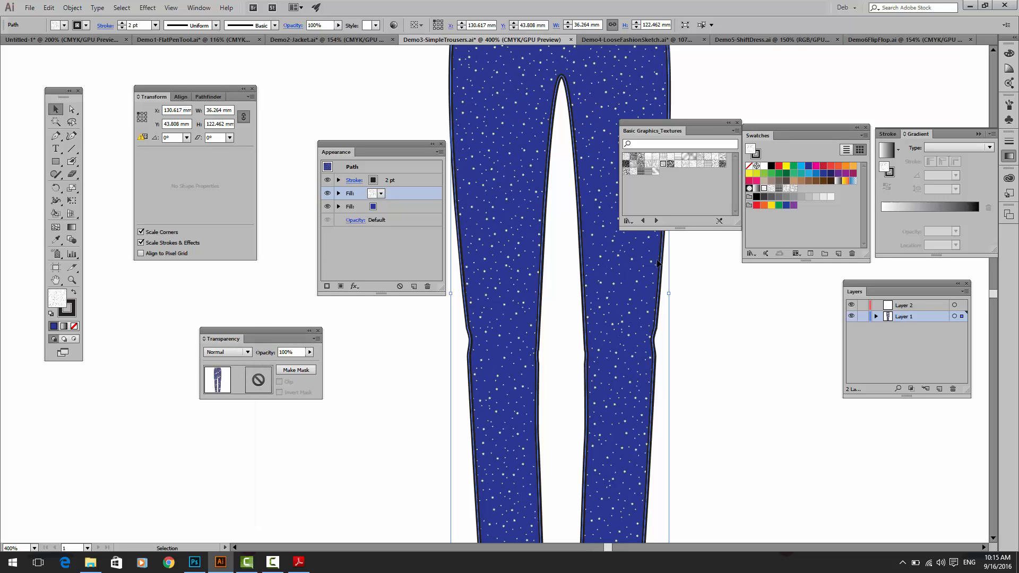
Step: Compare the black dots swatch with New Pattern Swatch 4 on the upper fill, ending with the black dots
left_click(769, 188)
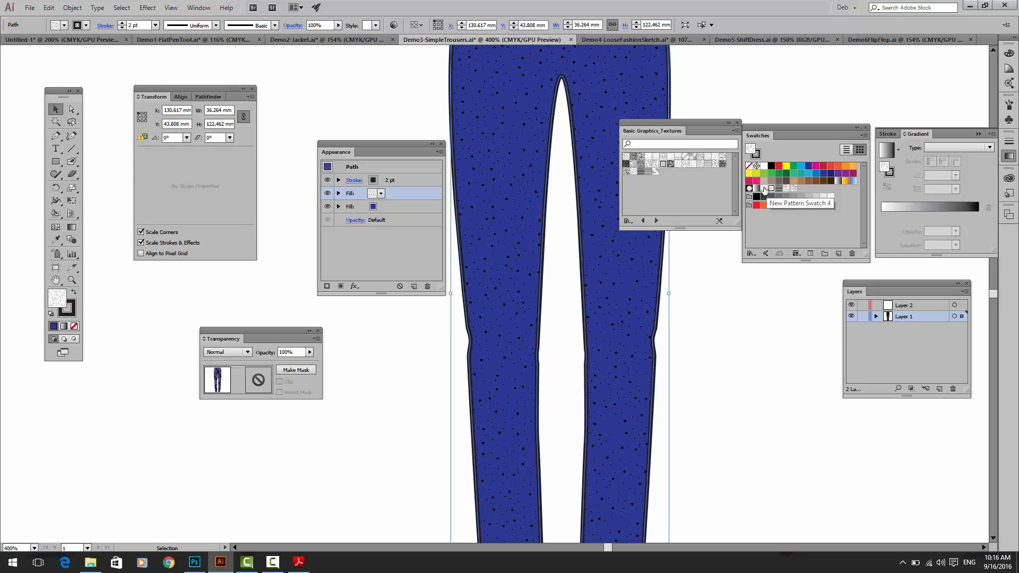
left_click(764, 188)
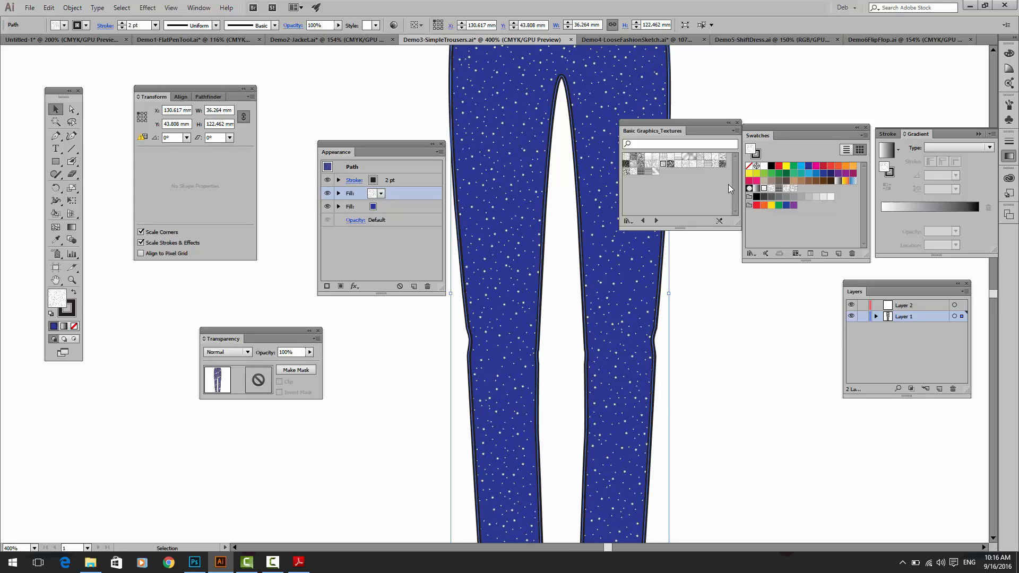
left_click(771, 188)
Step: Look through the pattern swatch libraries to Basic Graphics, and give the upper fill the fine dotted wave texture from Basic Graphics_Textures
left_click(863, 135)
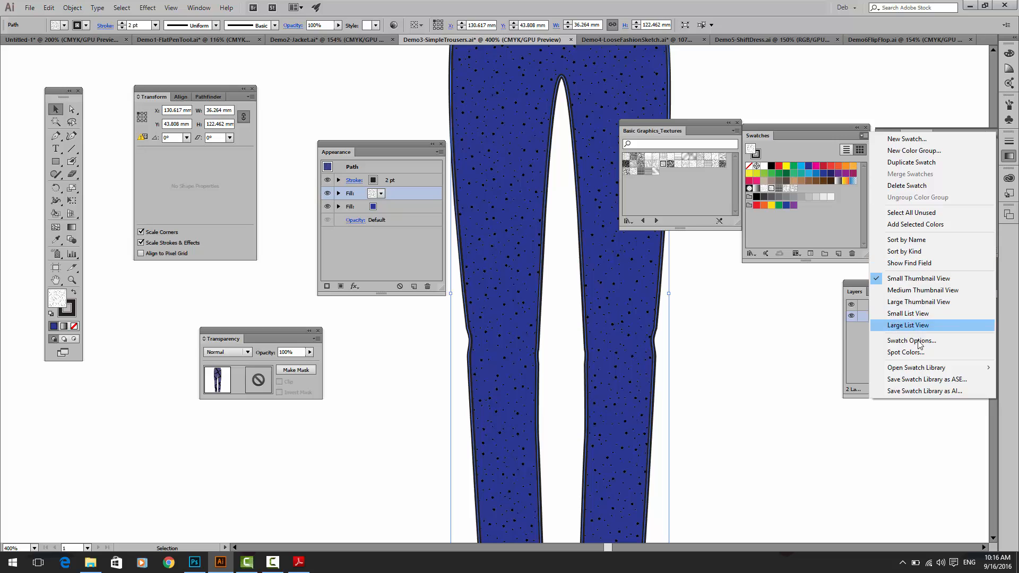
mouse_move(926, 370)
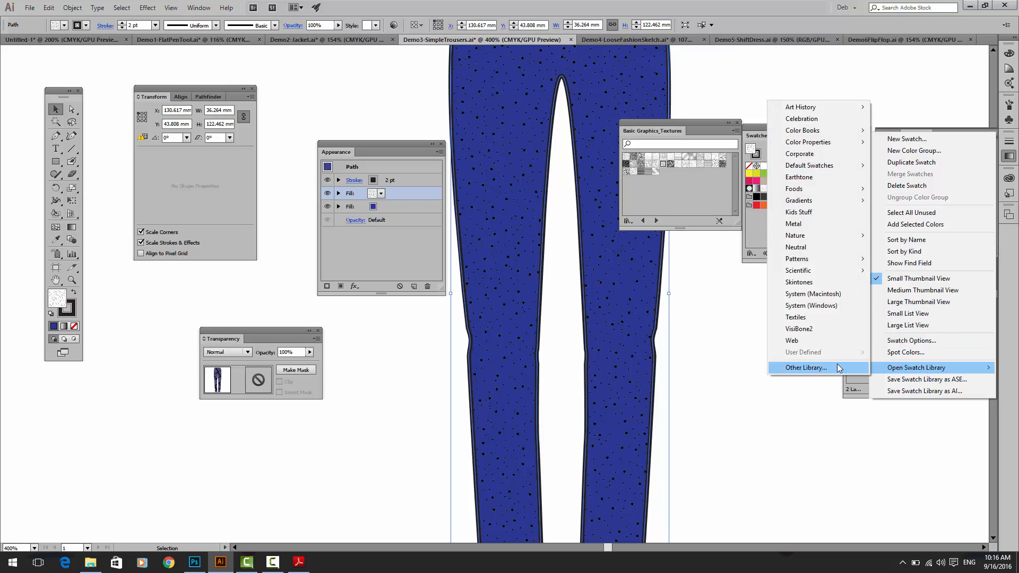
mouse_move(819, 259)
mouse_move(870, 260)
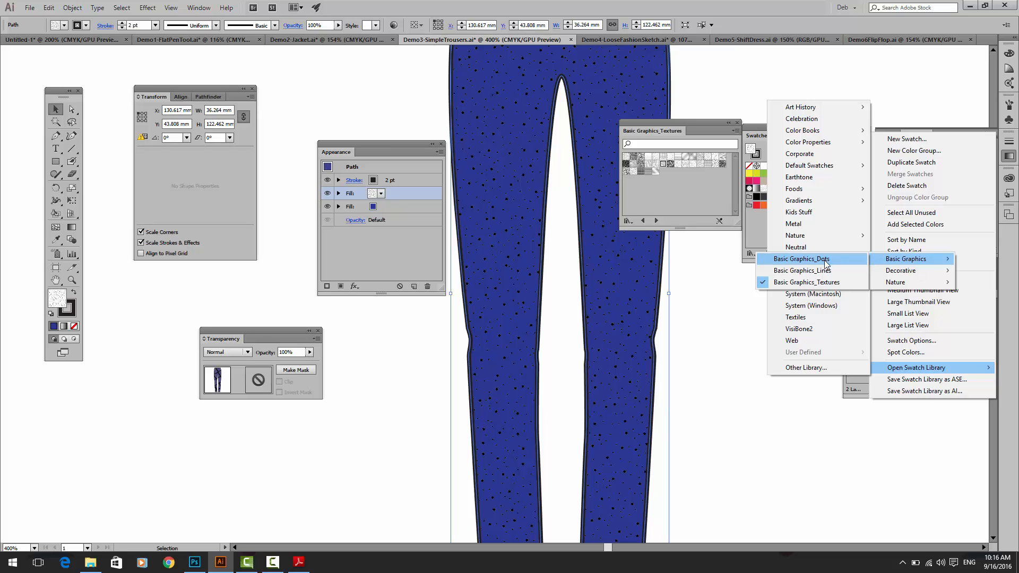
left_click(662, 165)
left_click(663, 165)
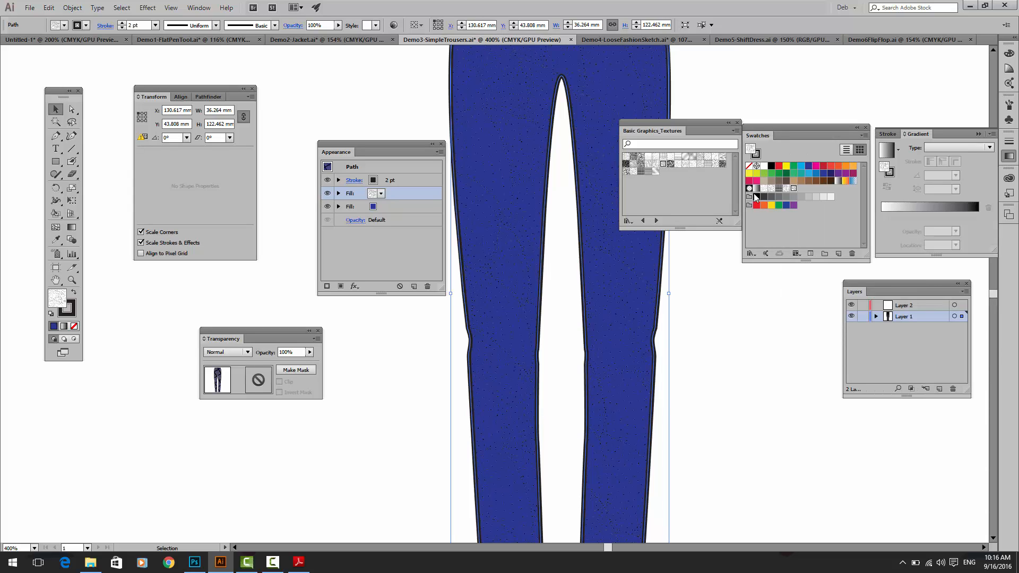
Step: Place the dotted wave swatch's artwork on the empty canvas beside the trousers and delete it
left_click_drag(792, 190, 136, 426)
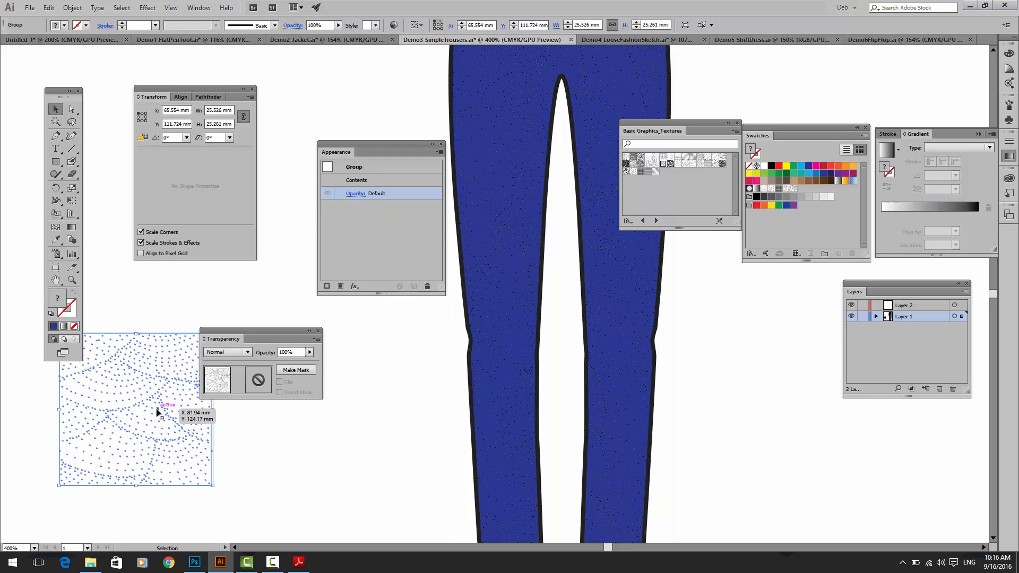
key("Delete")
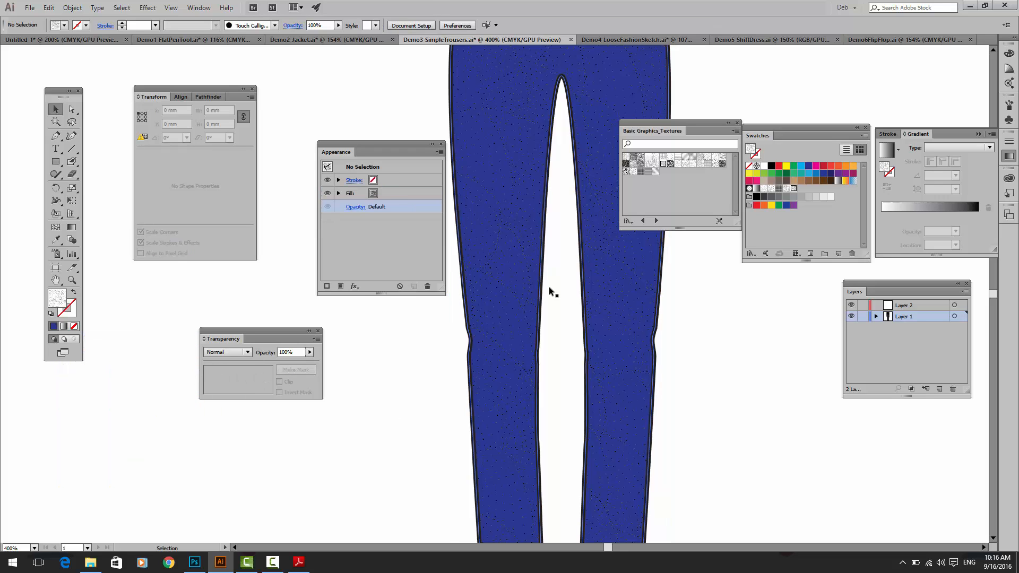
Step: Reselect the trousers, fill them with New Pattern Swatch 4, and place that swatch's artwork on the empty canvas beside them
left_click(520, 199)
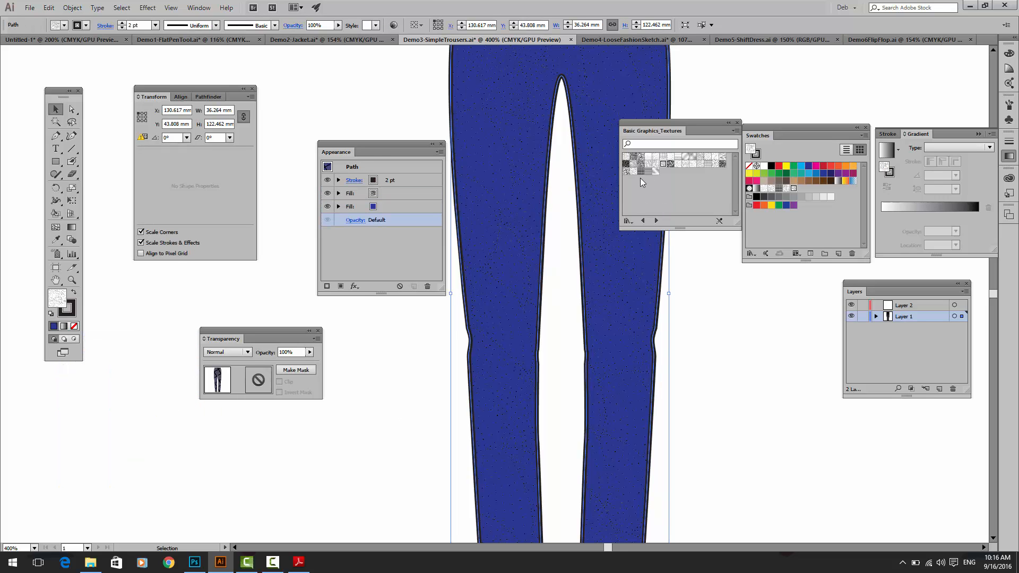
left_click(764, 189)
left_click_drag(764, 188, 449, 365)
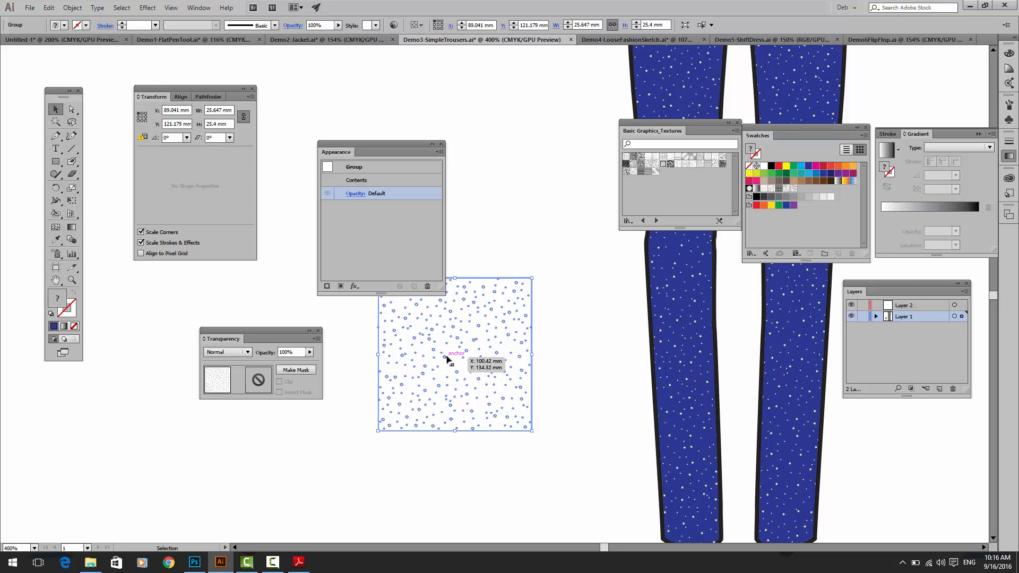
key("ctrl+plus")
key("ctrl+plus")
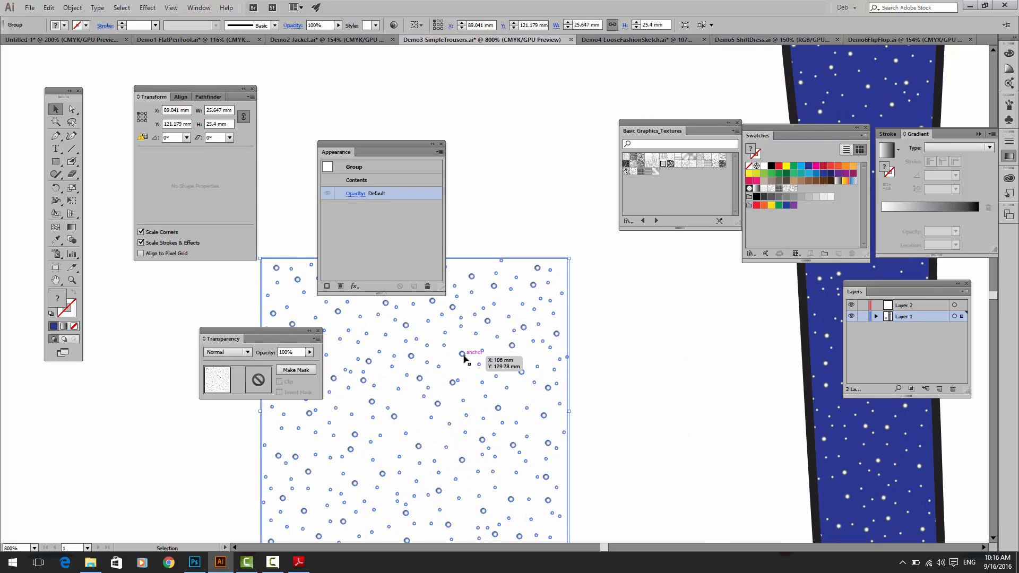
key("ctrl+plus")
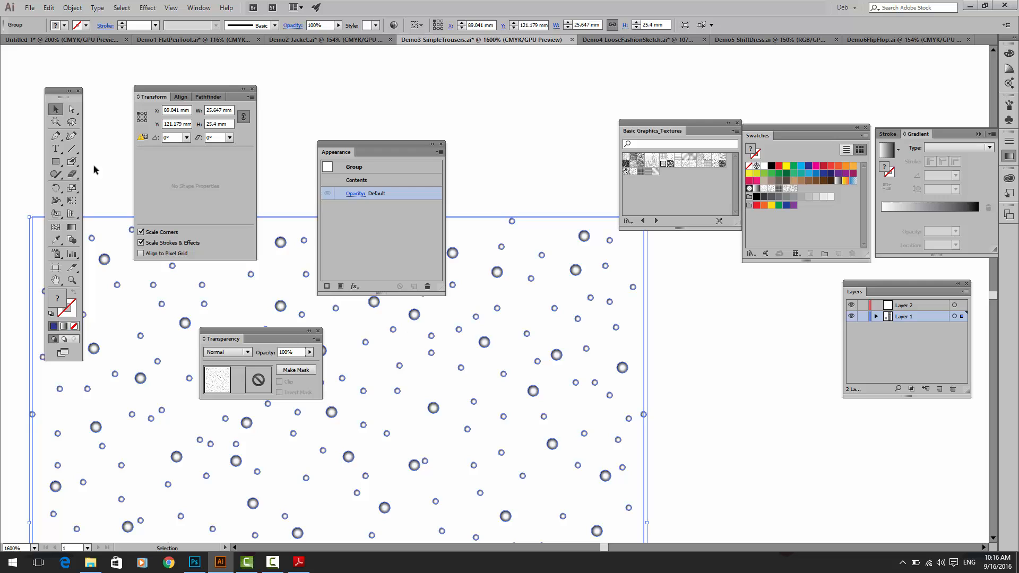
Step: Examine the radial gradient fill of a single dot in the placed pattern artwork, and position the Gradient panel clear of the trousers
left_click(74, 113)
left_click(556, 355)
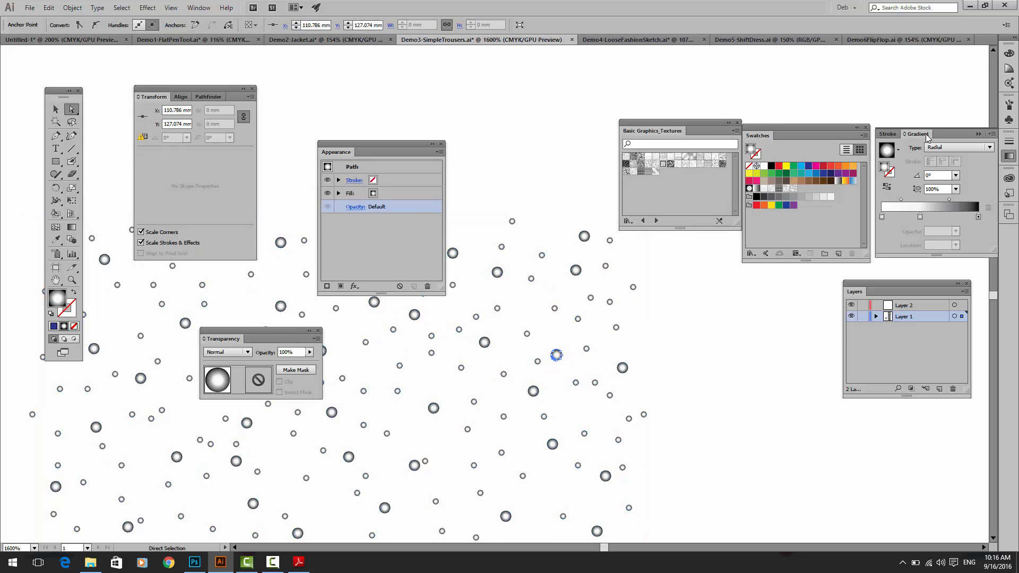
mouse_move(904, 133)
left_mouse_down()
mouse_move(496, 132)
mouse_move(453, 84)
left_mouse_up()
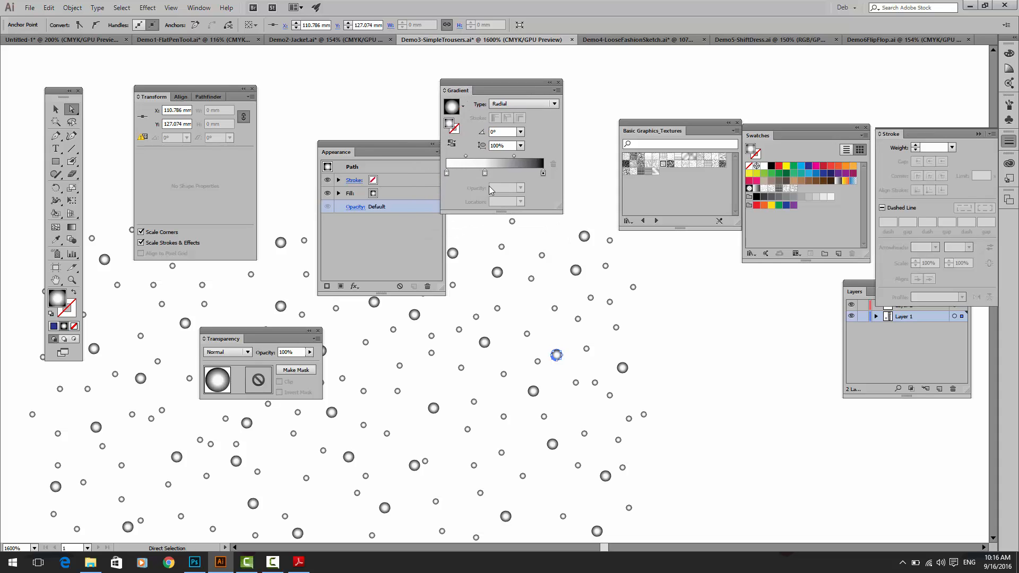
key("ctrl")
key("ctrl+0")
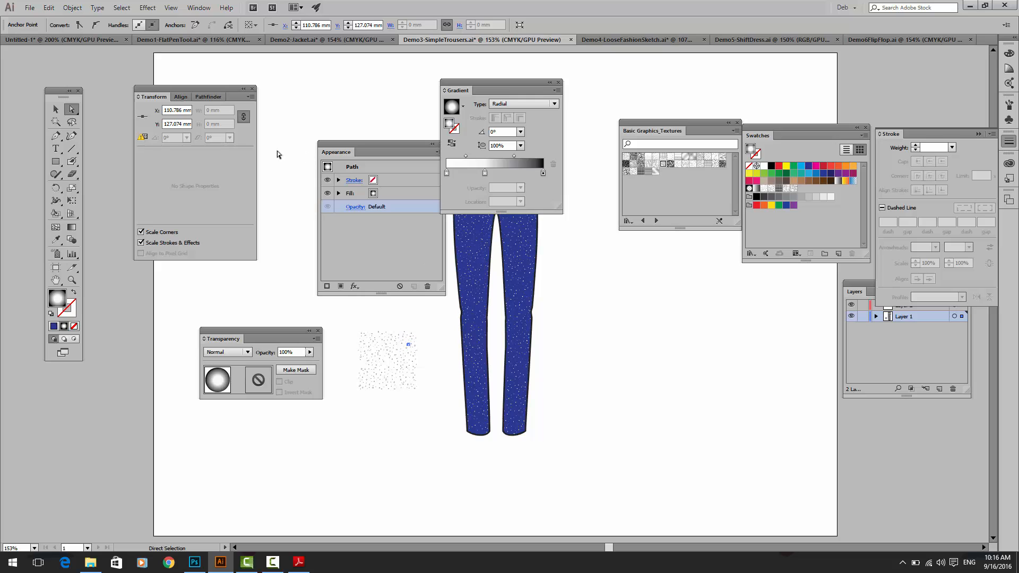
left_click_drag(505, 82, 691, 348)
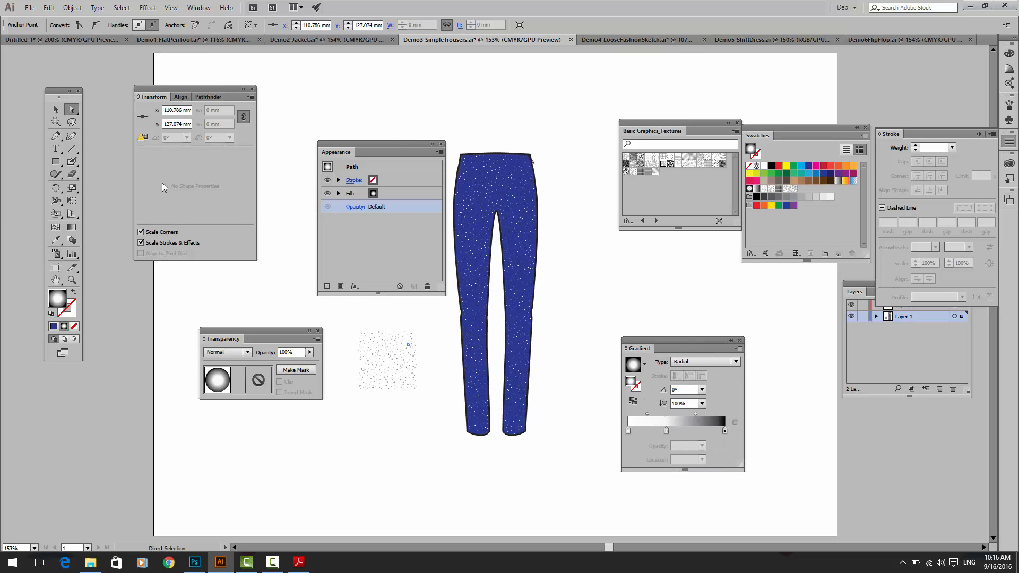
Step: Save the dot artwork beside the trousers as a pattern swatch and apply that swatch to the trousers' upper fill
left_click(56, 109)
left_click_drag(354, 323, 806, 194)
left_click_drag(806, 194, 806, 195)
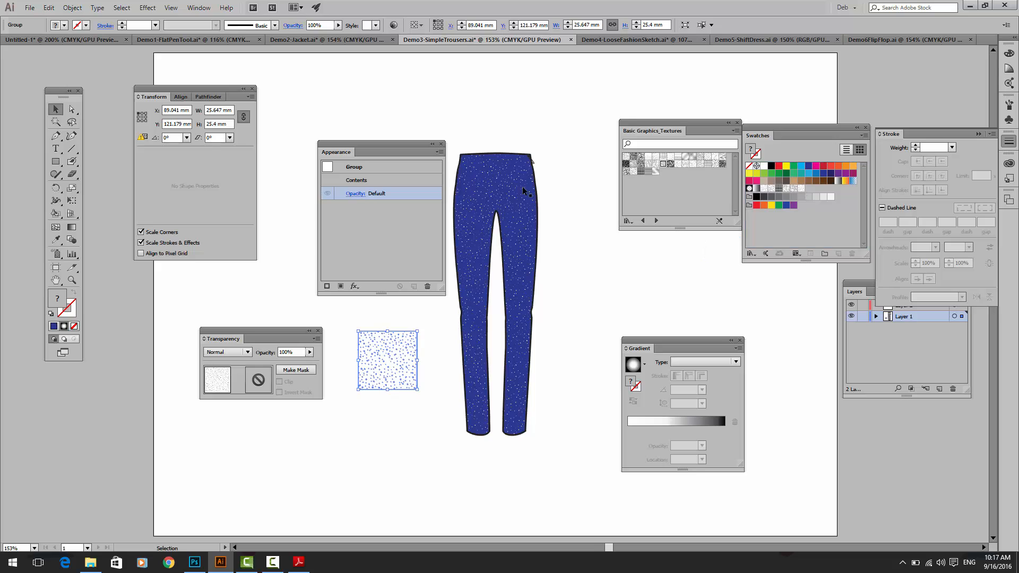
left_click(470, 283)
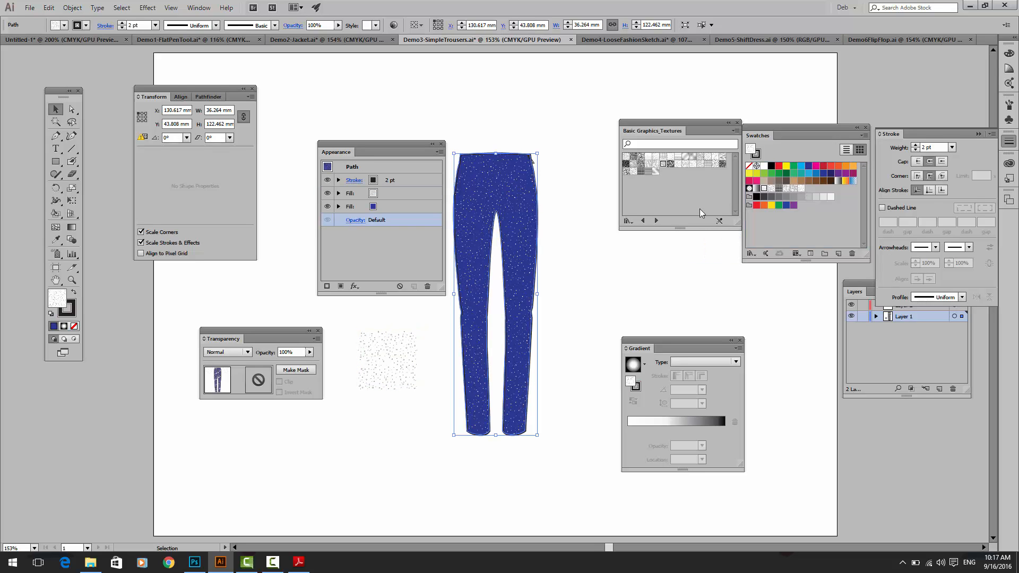
left_click(379, 195)
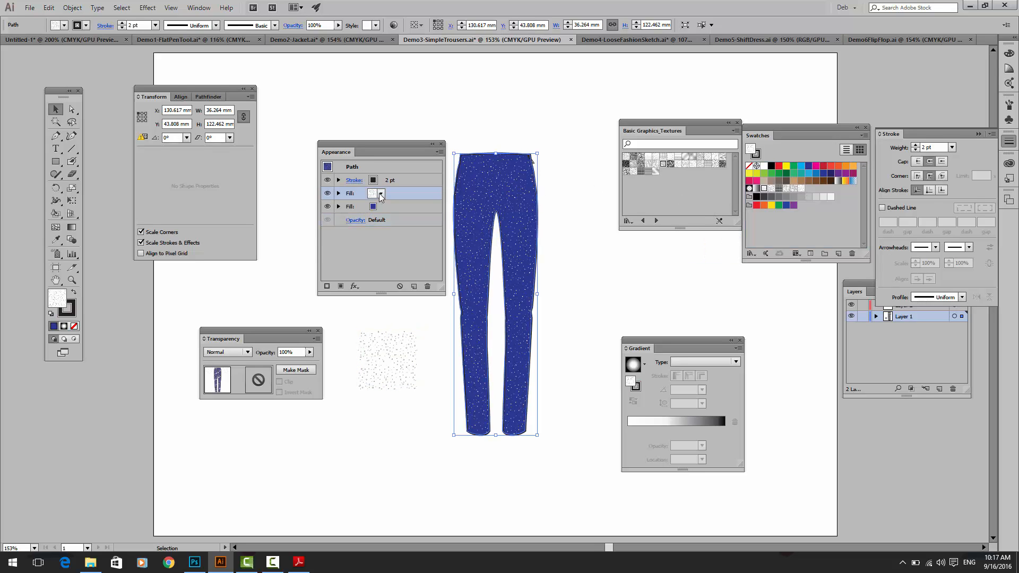
left_click(380, 194)
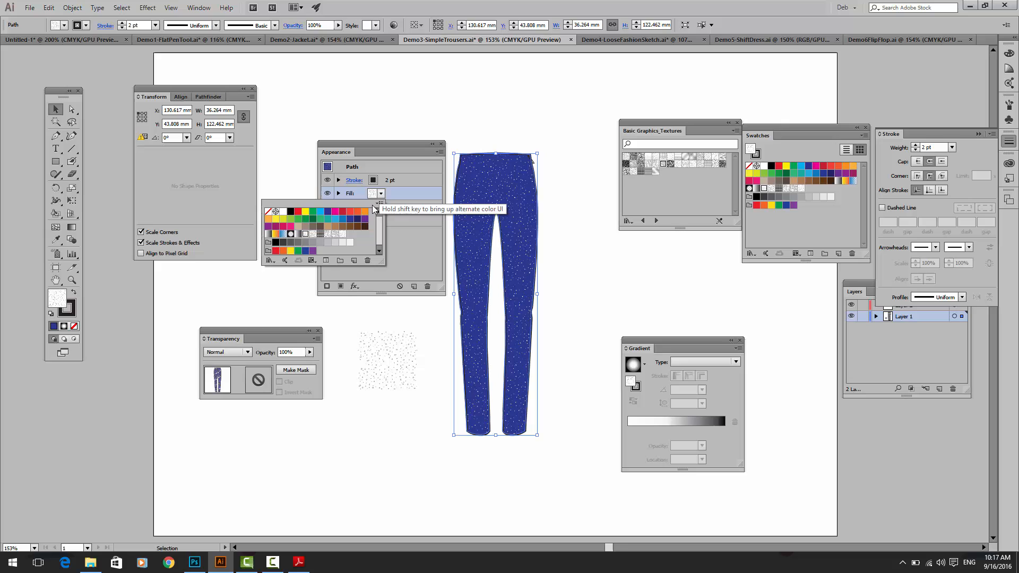
left_click(342, 233)
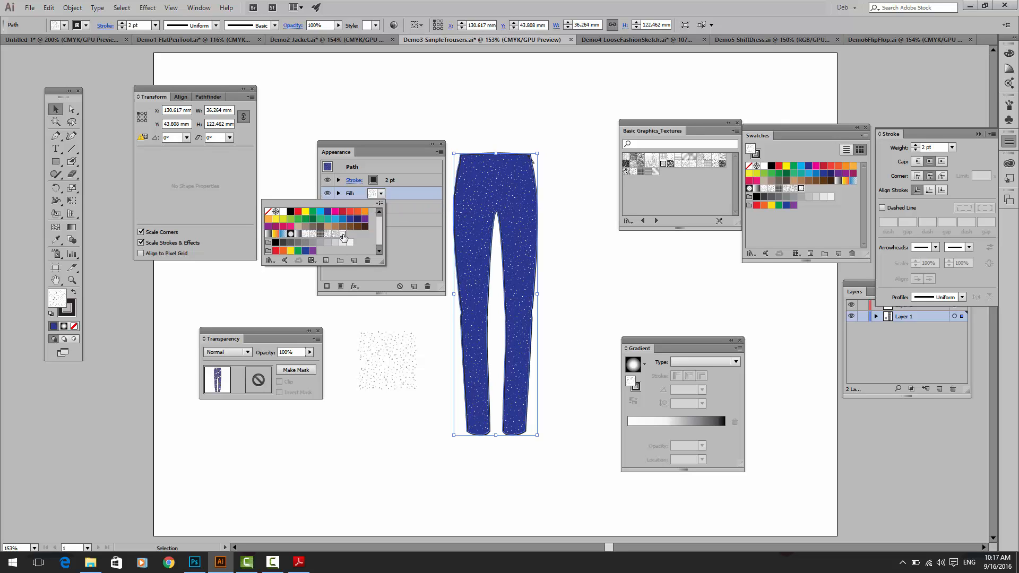
Step: Try the Multiply blending mode on the trousers' dotted upper fill
left_click(243, 351)
left_click(244, 353)
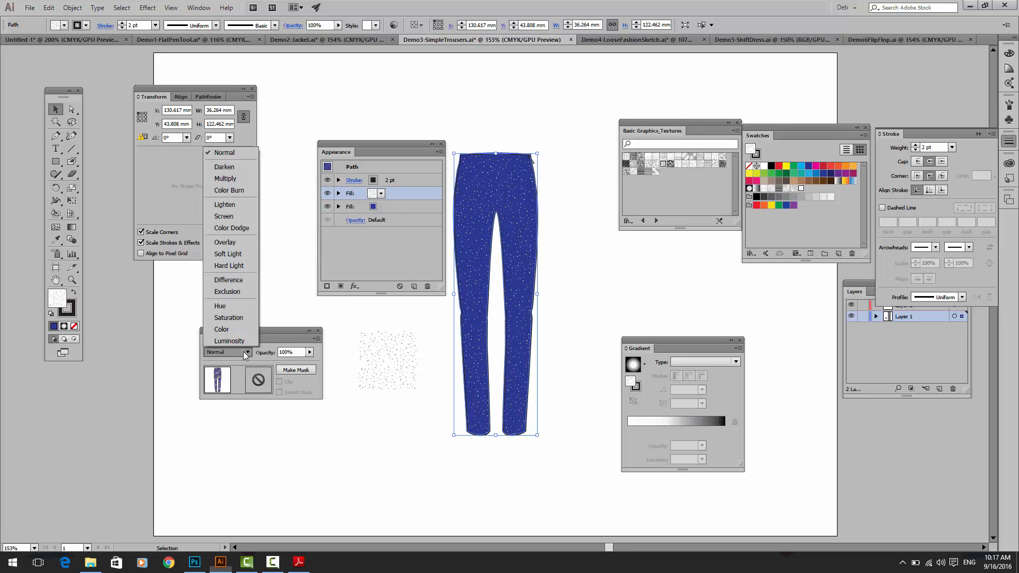
left_click(245, 180)
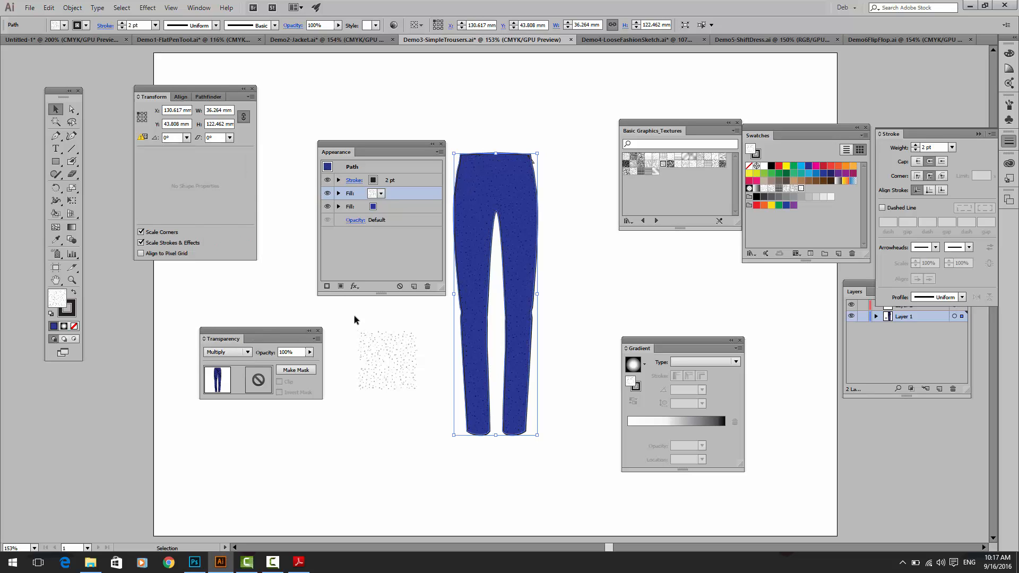
Step: Delete the dot pattern artwork from the canvas beside the trousers
left_click_drag(352, 315, 423, 399)
key("Delete")
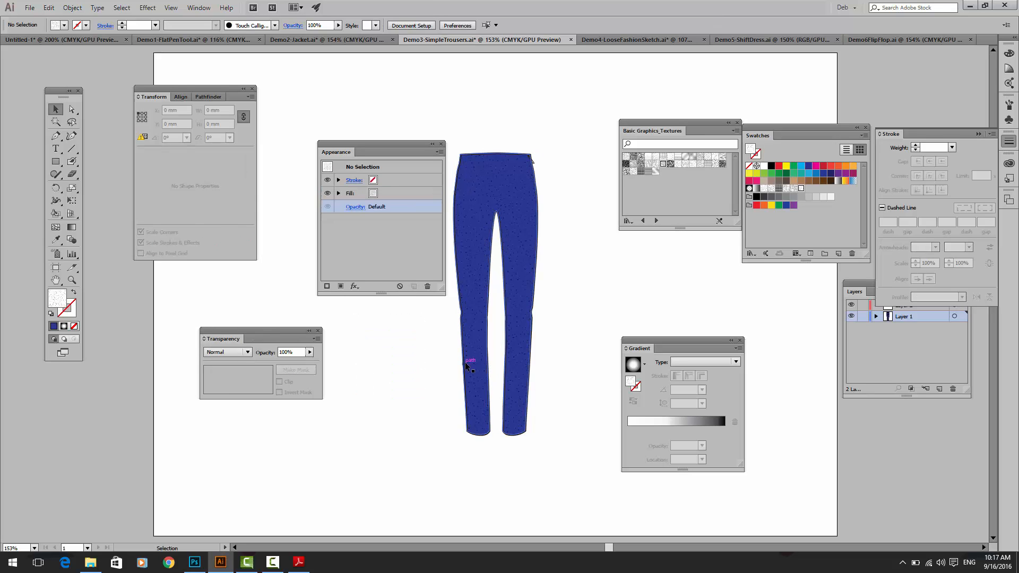
key("alt")
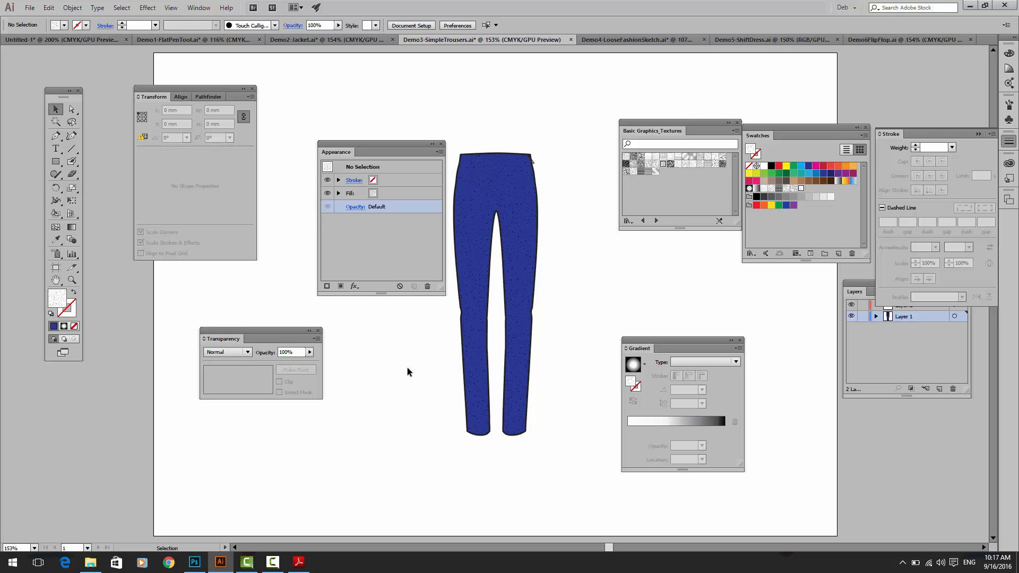
Step: Return the trousers' dotted upper fill to the Normal blending mode and move the Appearance panel clear of the trousers
left_click(377, 195)
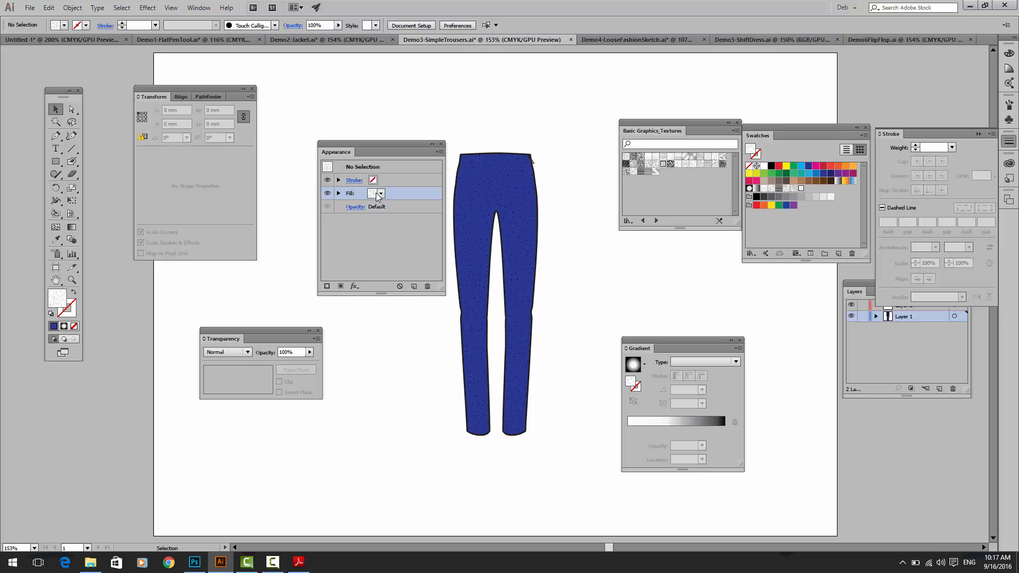
left_click(486, 227)
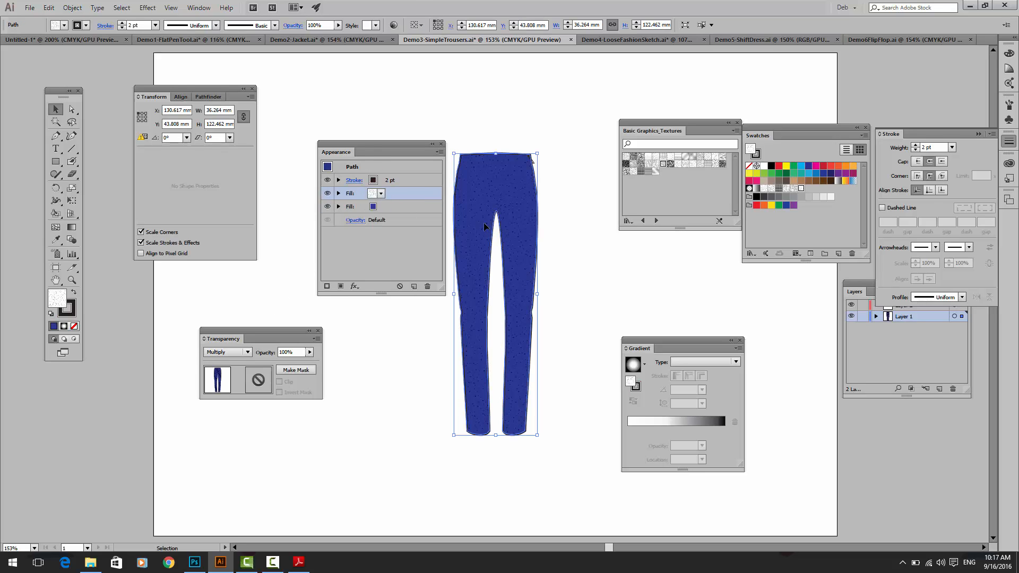
left_click(225, 352)
left_click(223, 154)
key("ctrl+equal")
key("ctrl+equal")
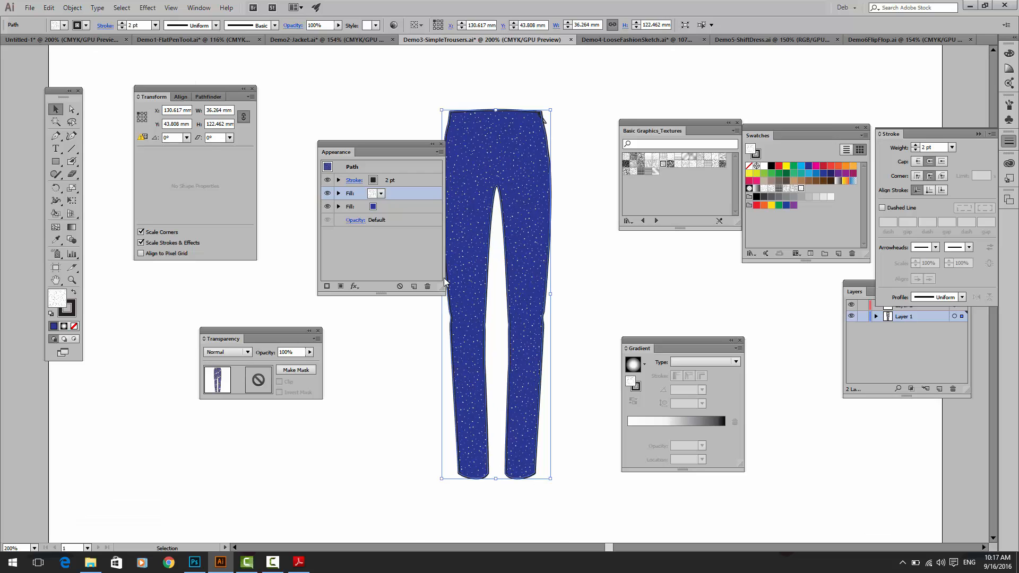
left_click_drag(372, 147, 311, 168)
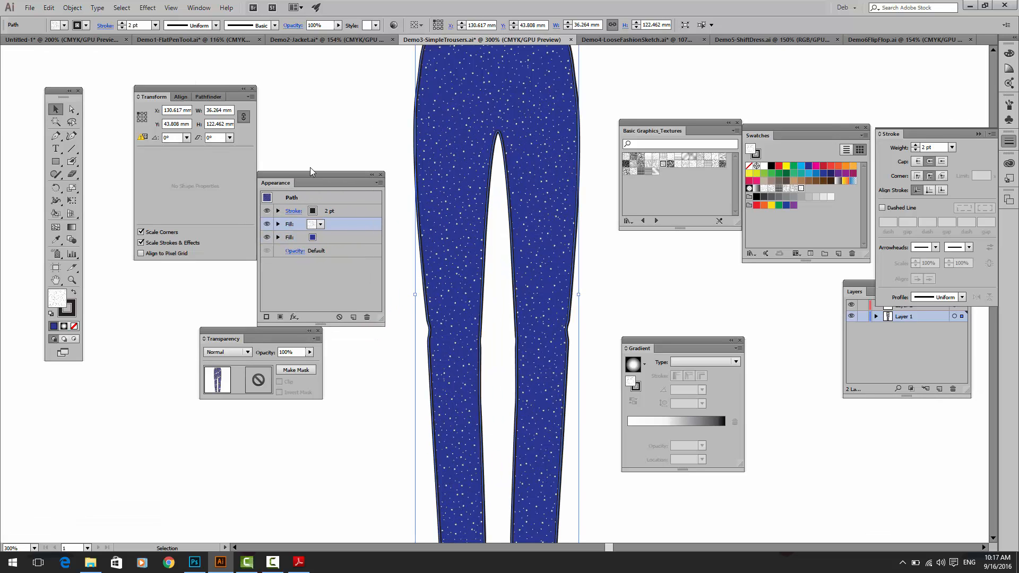
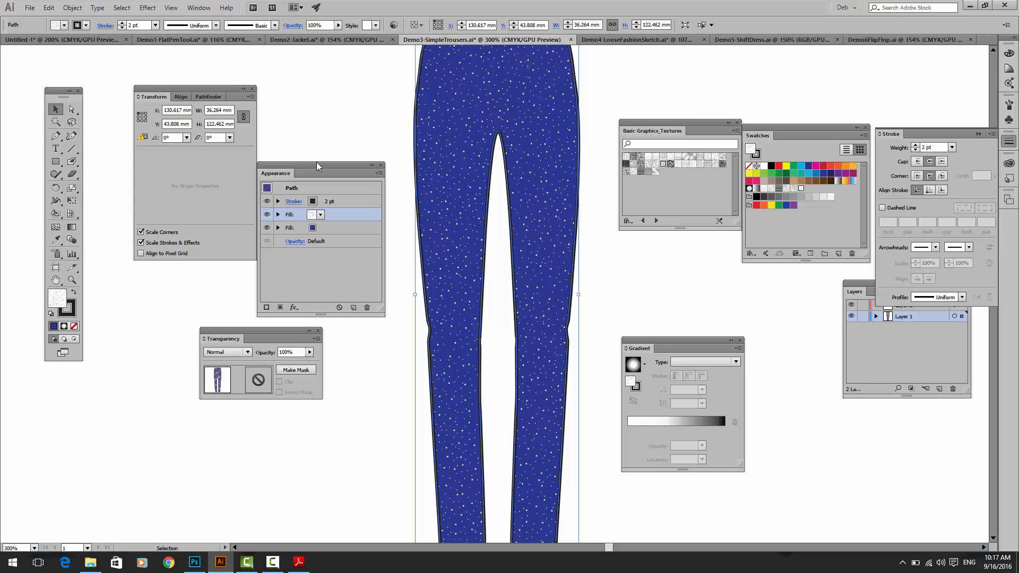
Step: Switch to the Demo5-ShiftDress.ai document and close the Basic Graphics_Textures library covering the dresses
left_click(761, 38)
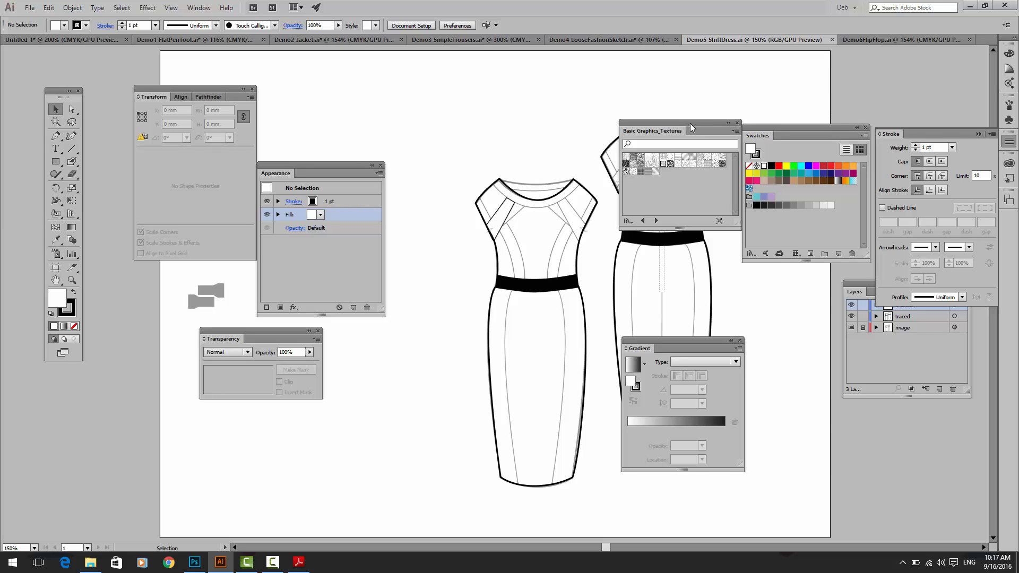
left_click_drag(689, 123, 540, 123)
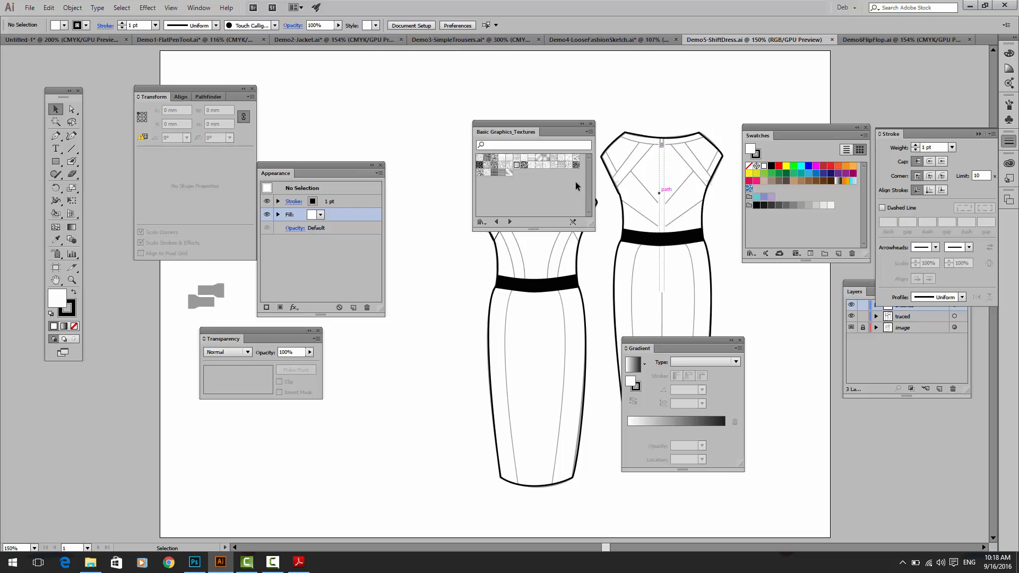
left_click(590, 124)
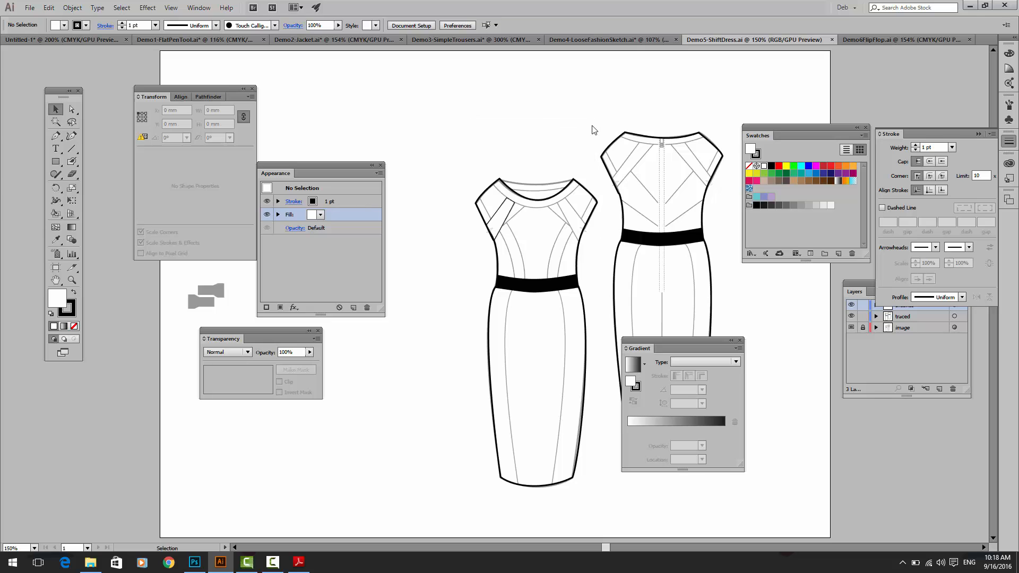
Step: Display the Brushes panel and arrange it with the Appearance, Swatches, Gradient and Transparency panels clear of both dresses
key("space")
key("ctrl+plus")
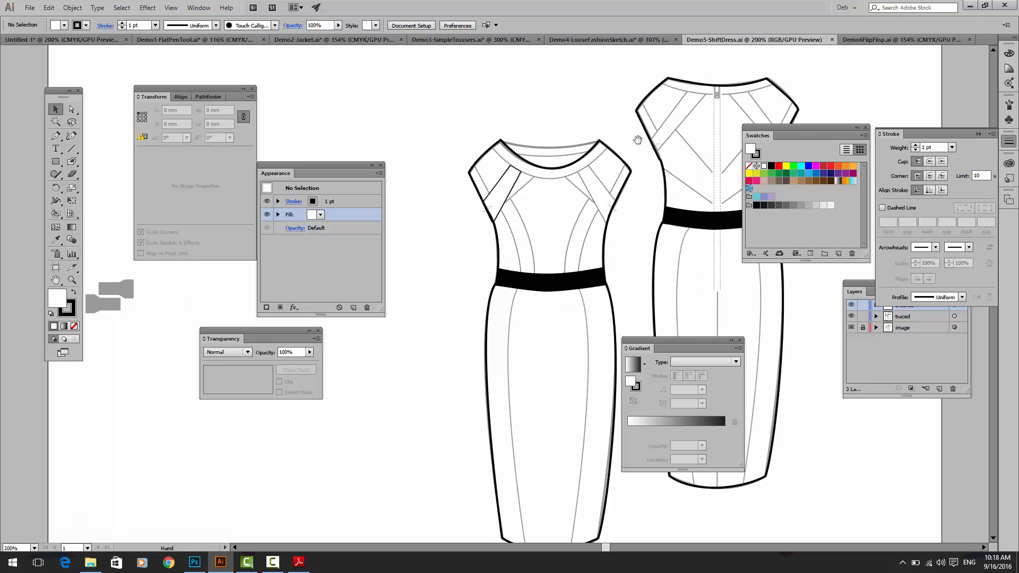
left_click_drag(637, 139, 432, 139)
left_click_drag(328, 164, 919, 58)
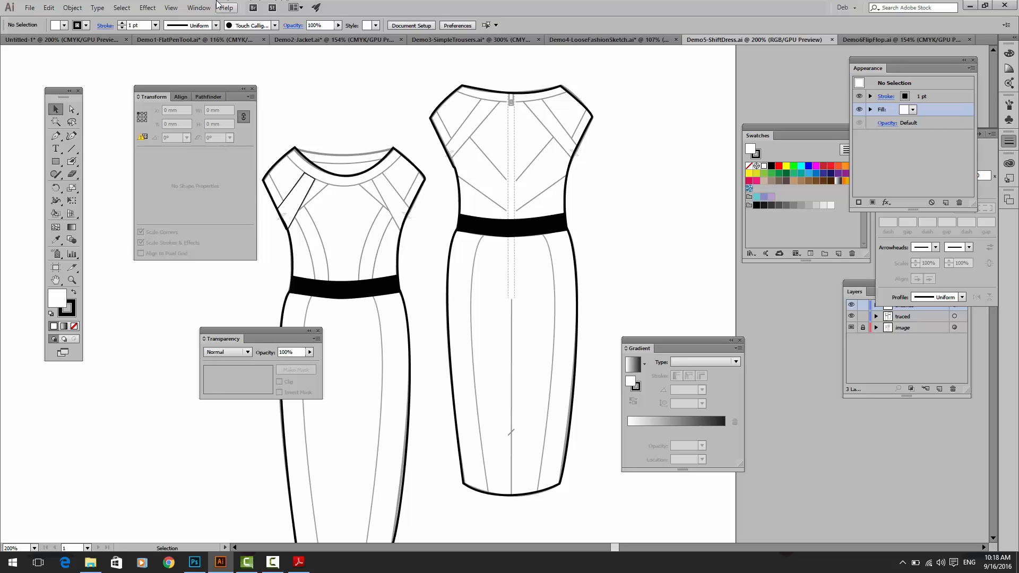
left_click(199, 7)
left_click(228, 169)
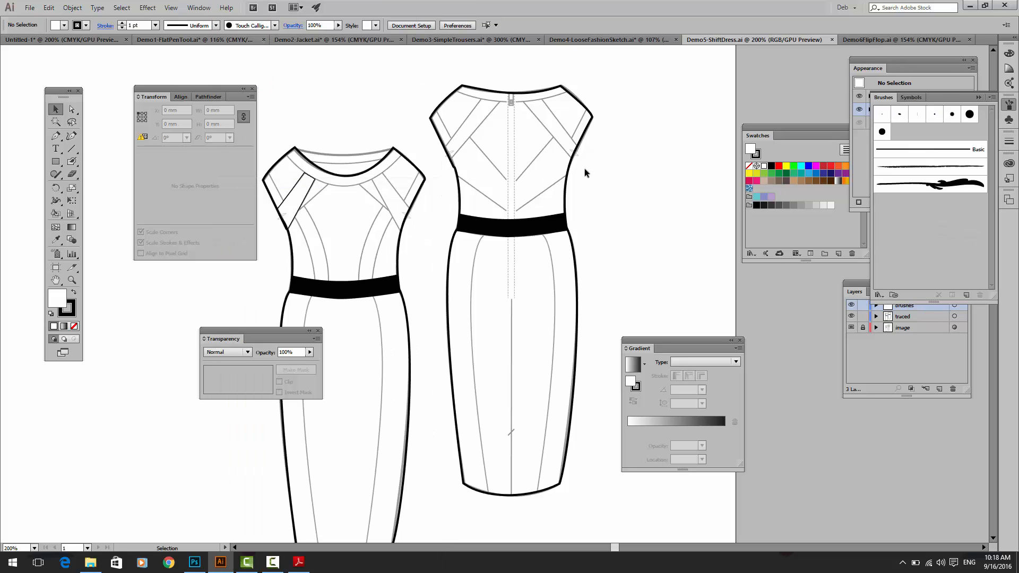
mouse_move(883, 97)
left_mouse_down()
mouse_move(626, 99)
mouse_move(647, 92)
left_mouse_up()
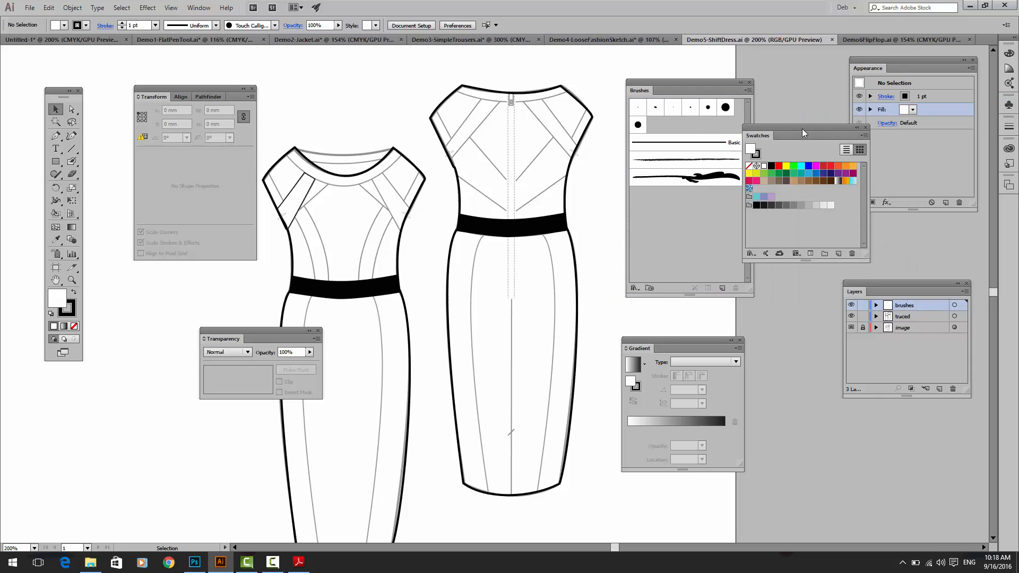
left_click_drag(801, 128, 909, 144)
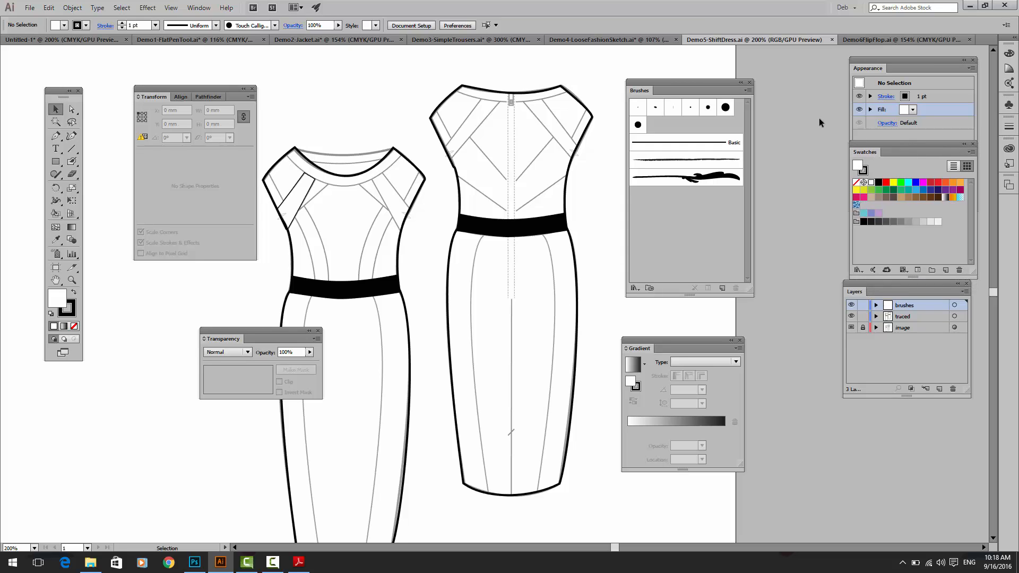
left_click_drag(695, 85, 743, 79)
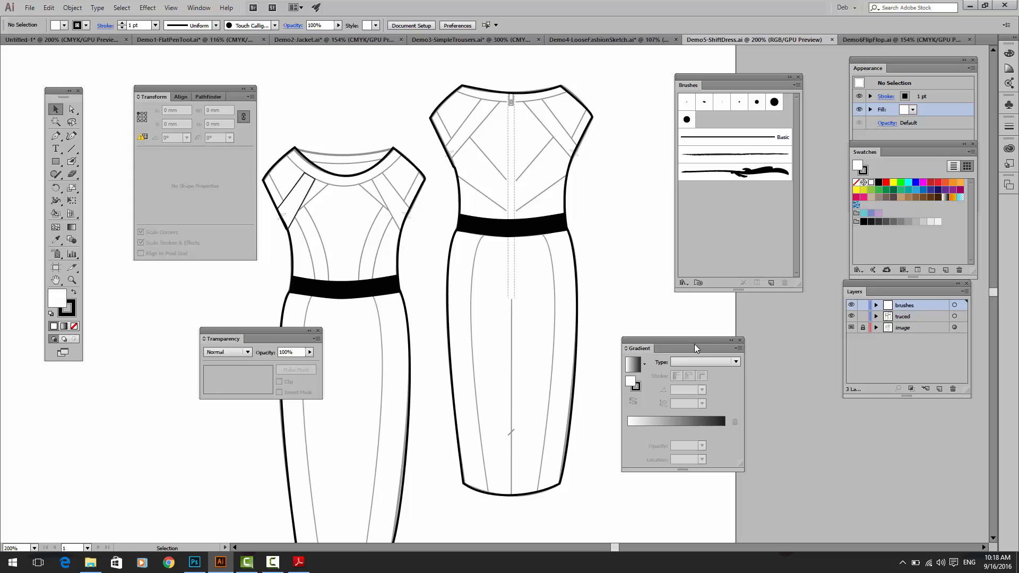
left_click_drag(692, 338, 752, 316)
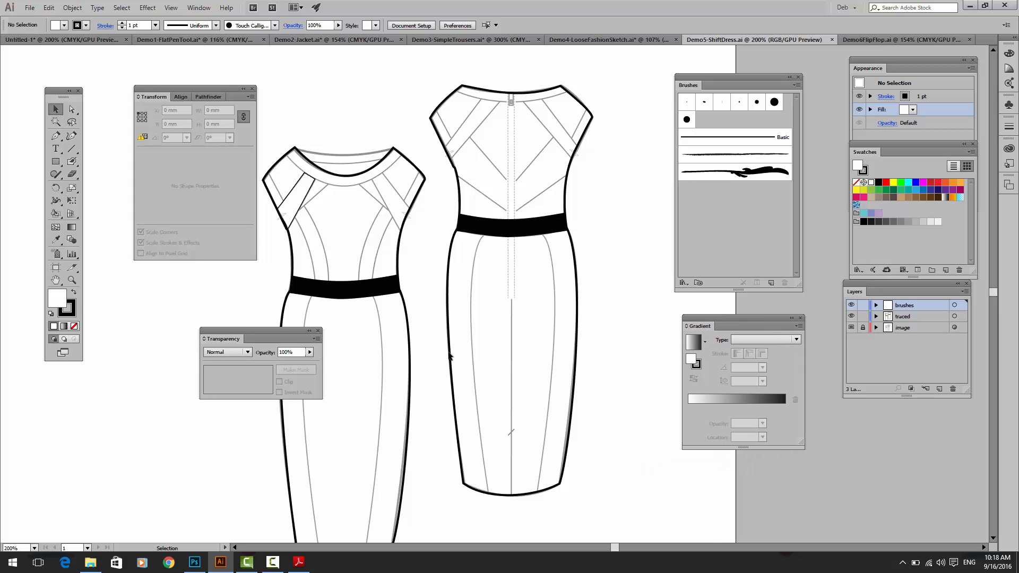
left_click_drag(292, 332, 926, 420)
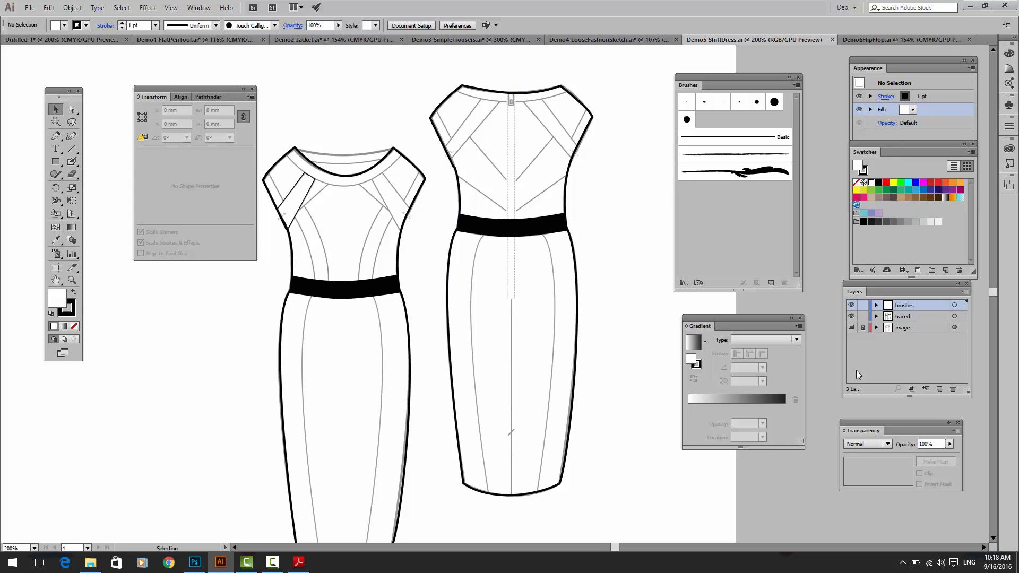
Step: Toggle the image layer off and on to compare it with the tracing, and lock the traced layer
left_click(850, 327)
left_click(850, 328)
left_click(850, 327)
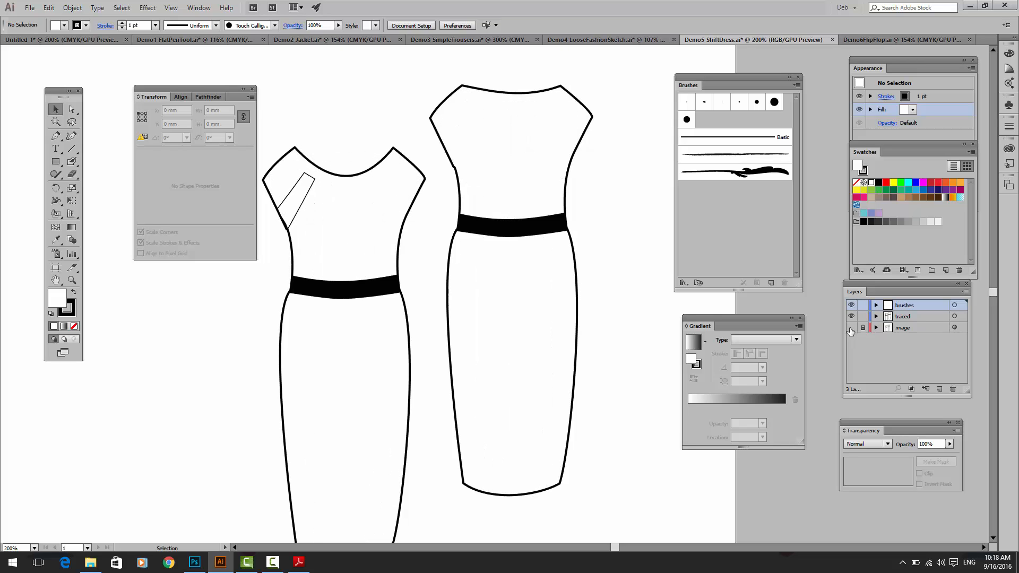
left_click(850, 327)
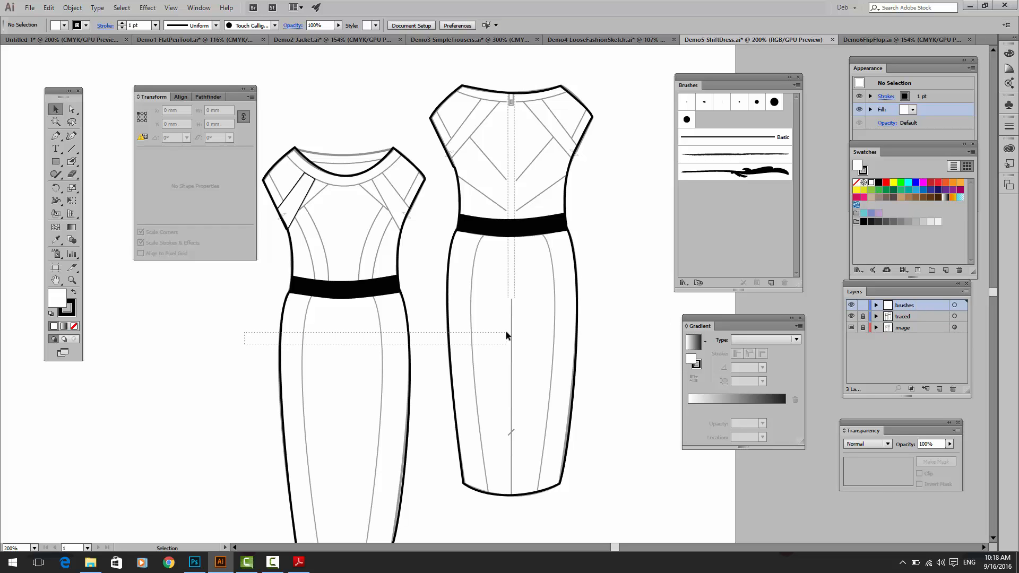
Step: Move the pair of grey zip-tooth shapes from beside the artboard edge to near the front dress's sleeve
left_click_drag(160, 365, 531, 359)
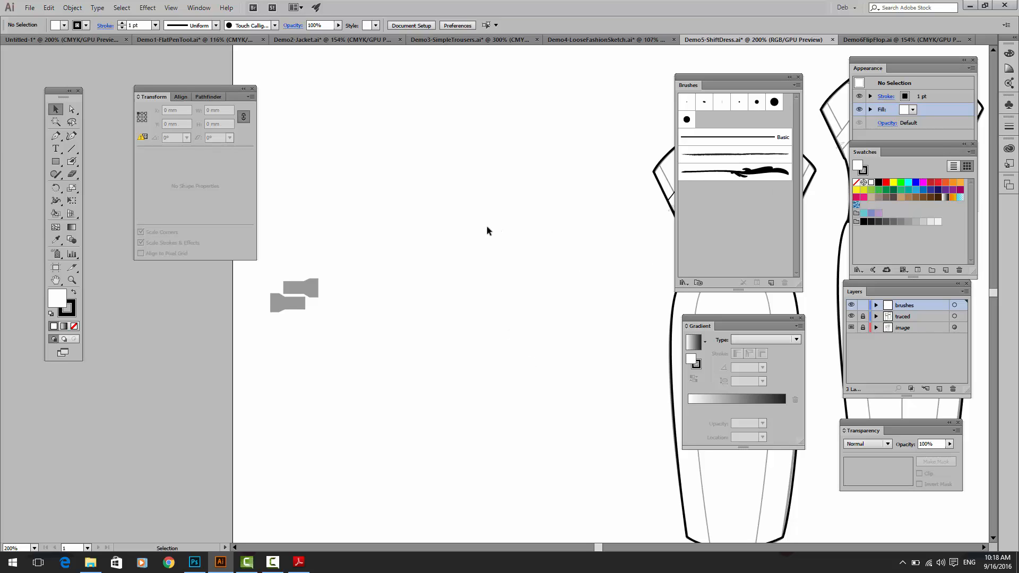
left_click_drag(279, 256, 329, 355)
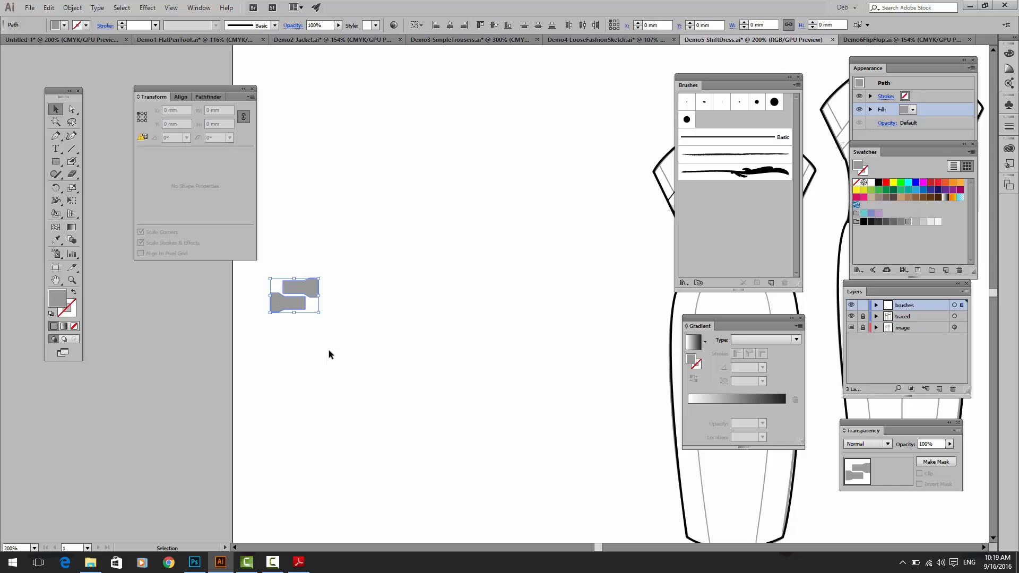
left_click_drag(289, 305, 550, 168)
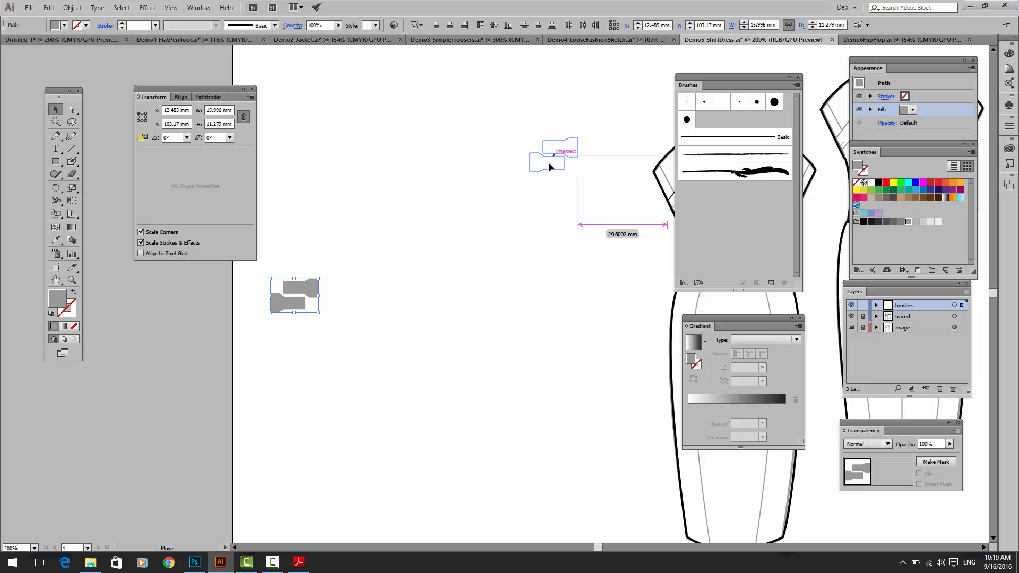
left_click_drag(550, 168, 543, 165)
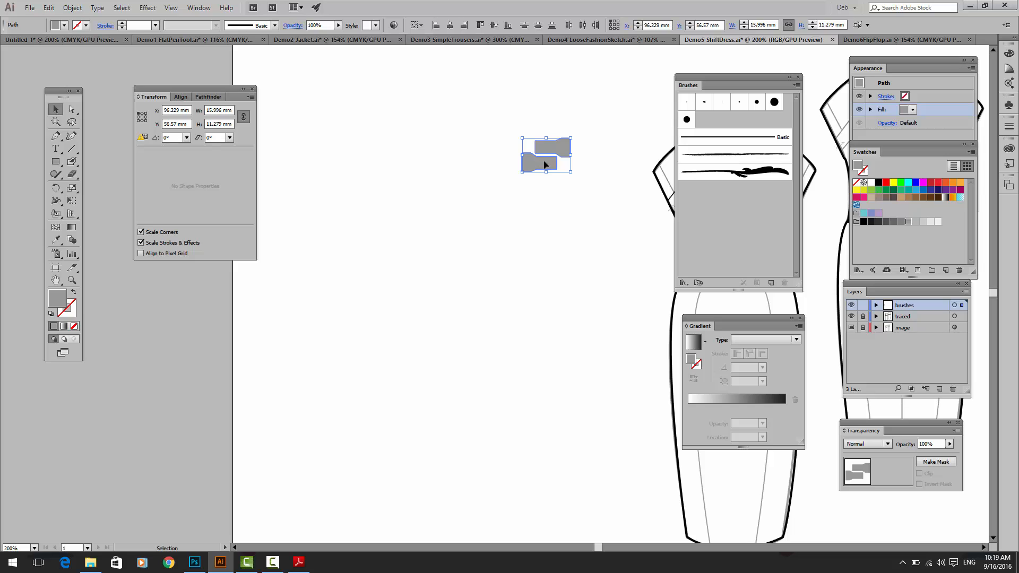
Step: Scale the zip-tooth shapes down to about 12.8 by 9 mm and fill them with black
left_click(459, 164)
left_click_drag(597, 189, 561, 165)
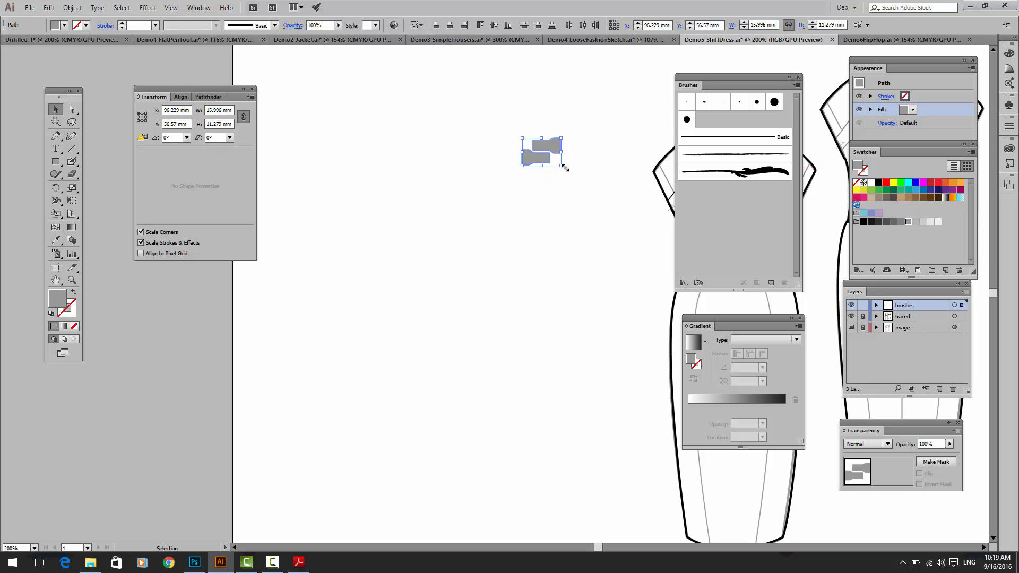
left_click(878, 183)
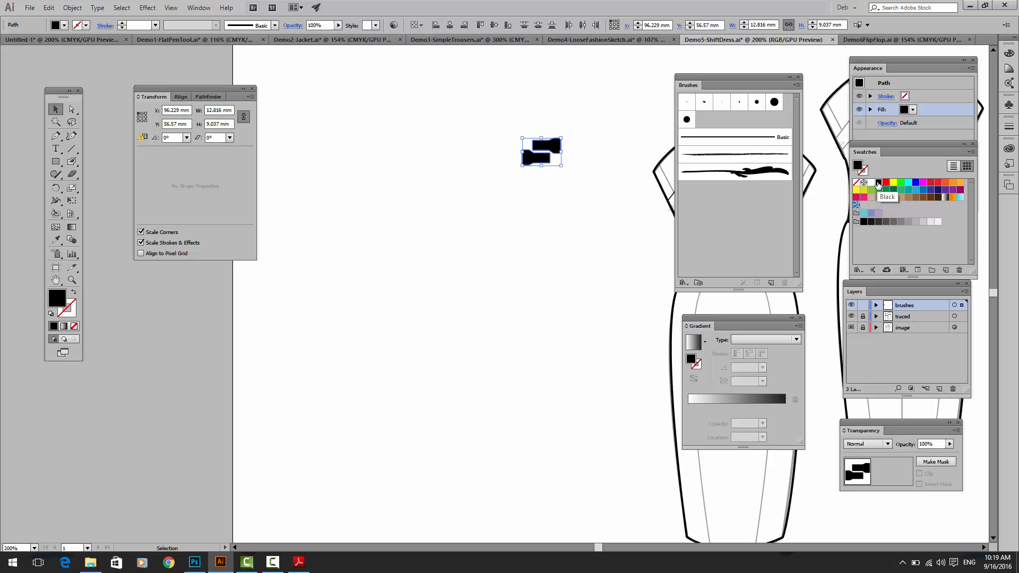
left_click(550, 220)
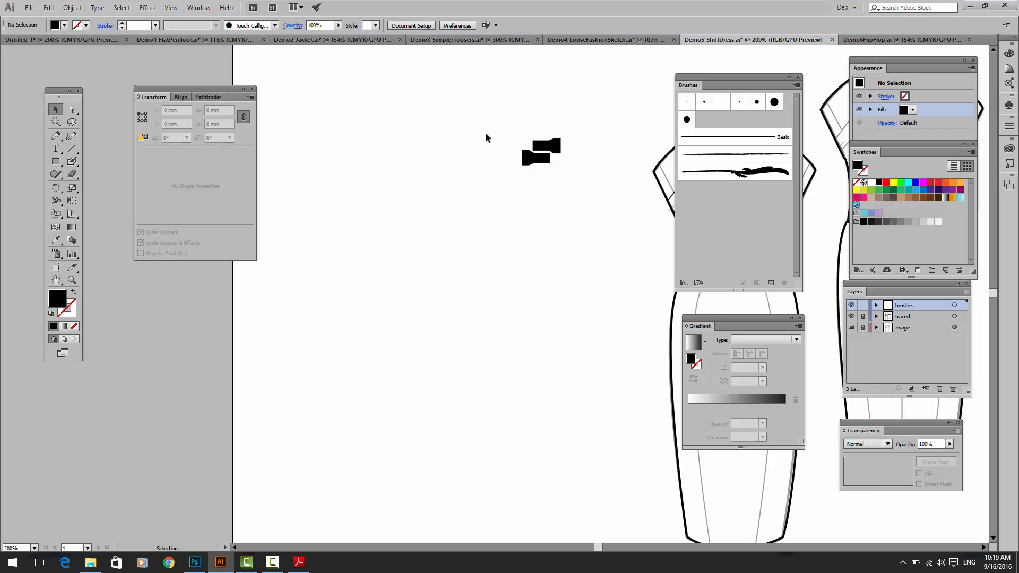
Step: Create a scatter brush from the black zip-tooth shapes, keeping the default brush options
mouse_move(496, 111)
left_mouse_down()
mouse_move(558, 180)
mouse_move(546, 168)
mouse_move(546, 297)
mouse_move(526, 346)
mouse_move(481, 218)
mouse_move(760, 142)
mouse_move(721, 124)
left_mouse_up()
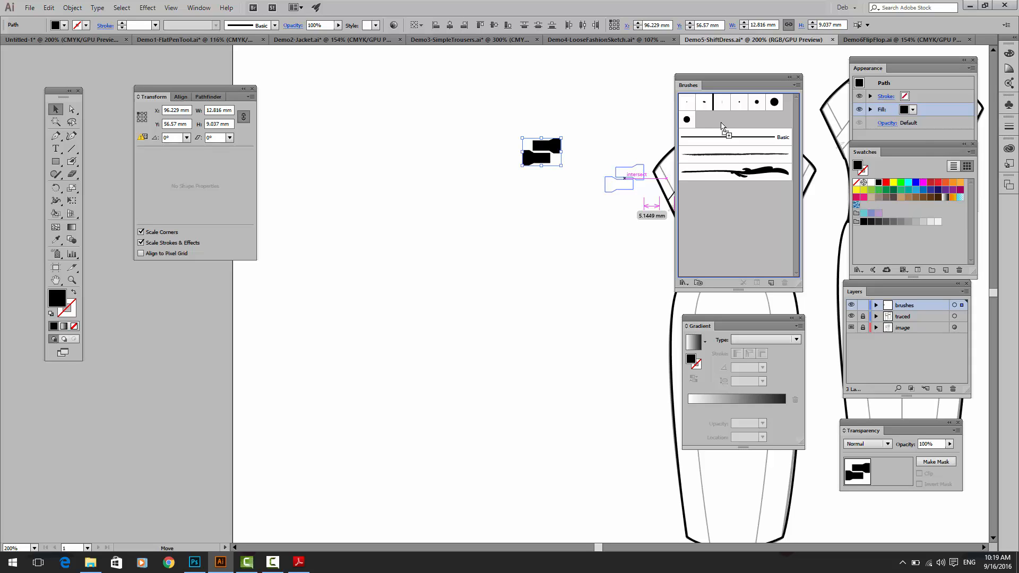
left_click_drag(721, 126, 721, 126)
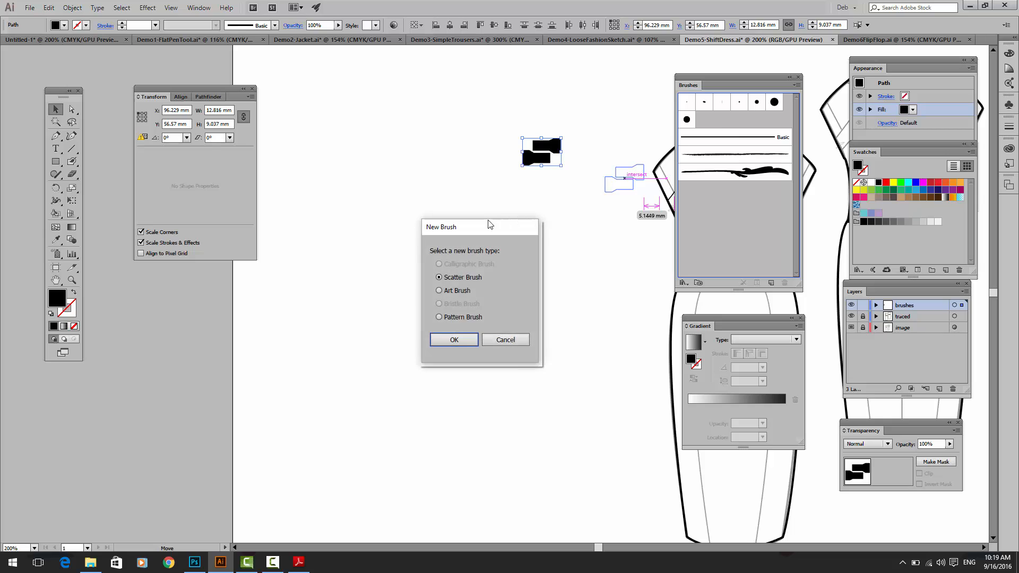
mouse_move(483, 228)
left_mouse_down()
mouse_move(496, 128)
mouse_move(537, 111)
left_mouse_up()
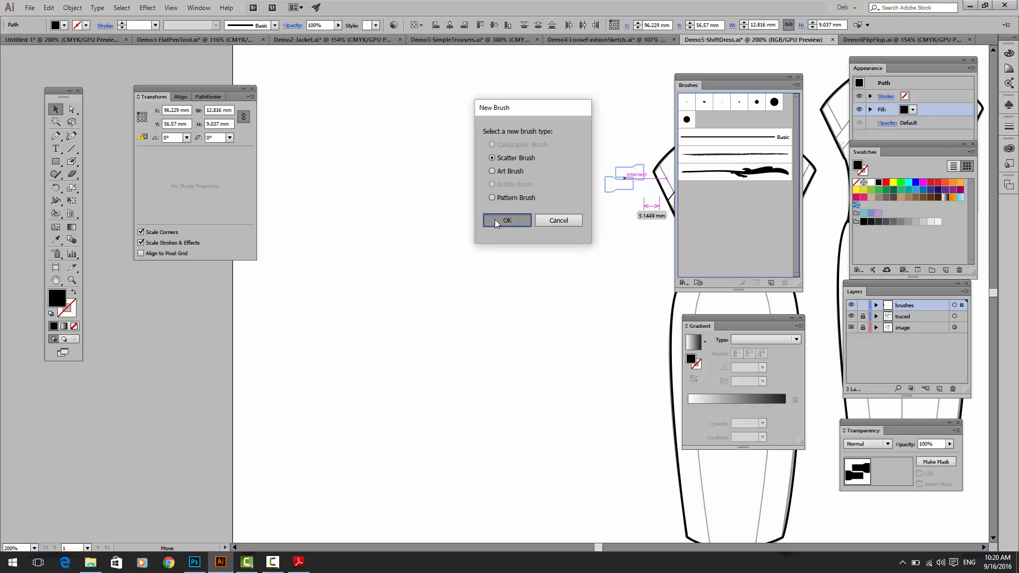
left_click(494, 221)
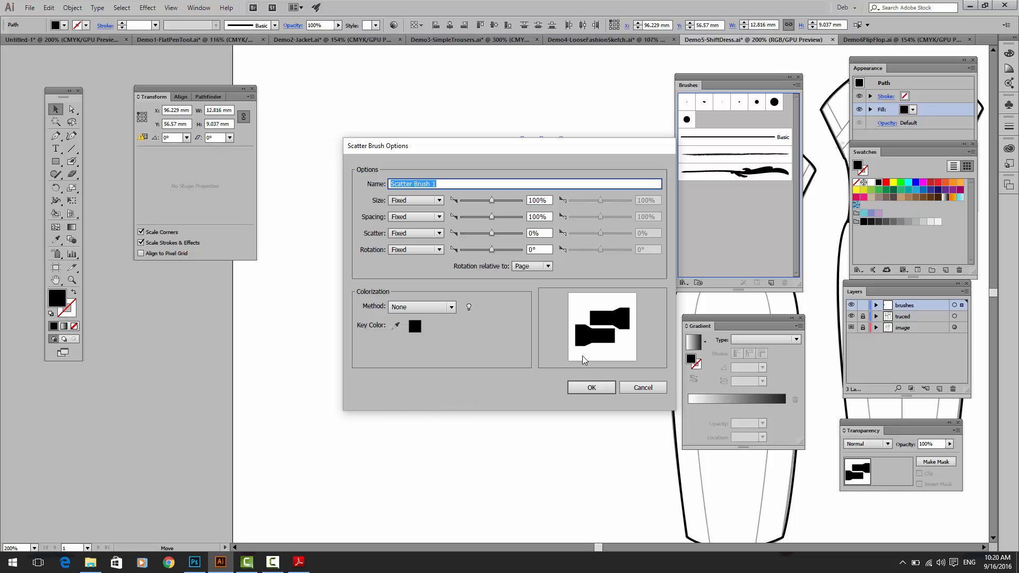
left_click(587, 386)
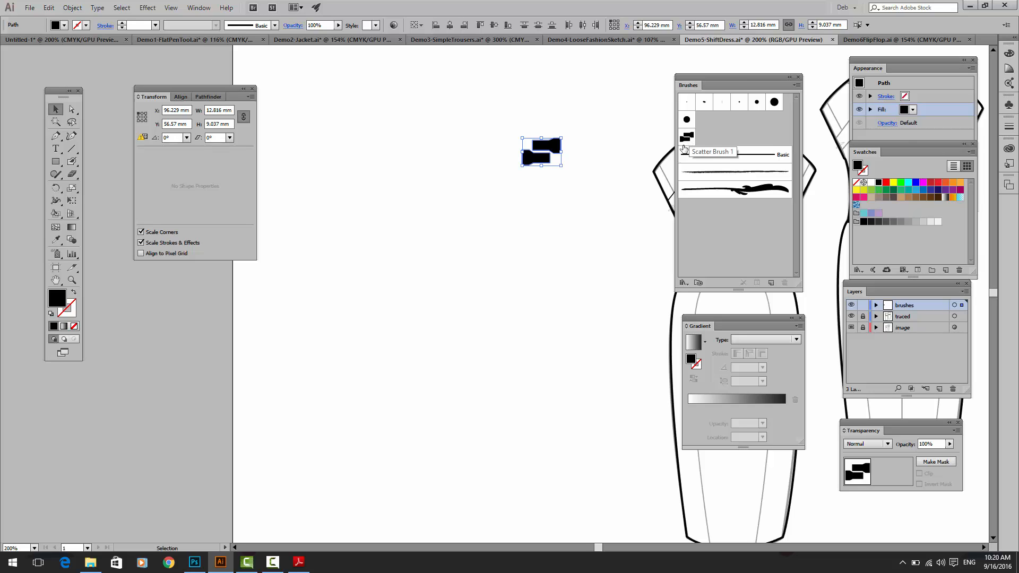
Step: Draw a vertical line about 110 mm long with the Pen tool and apply the zip-tooth scatter brush to it
left_click(55, 136)
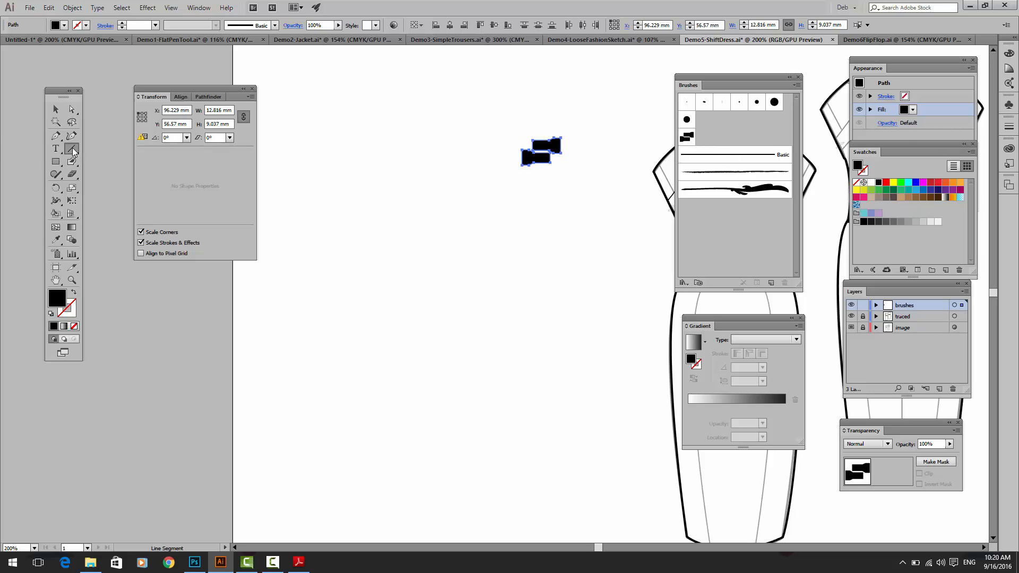
left_click(355, 118)
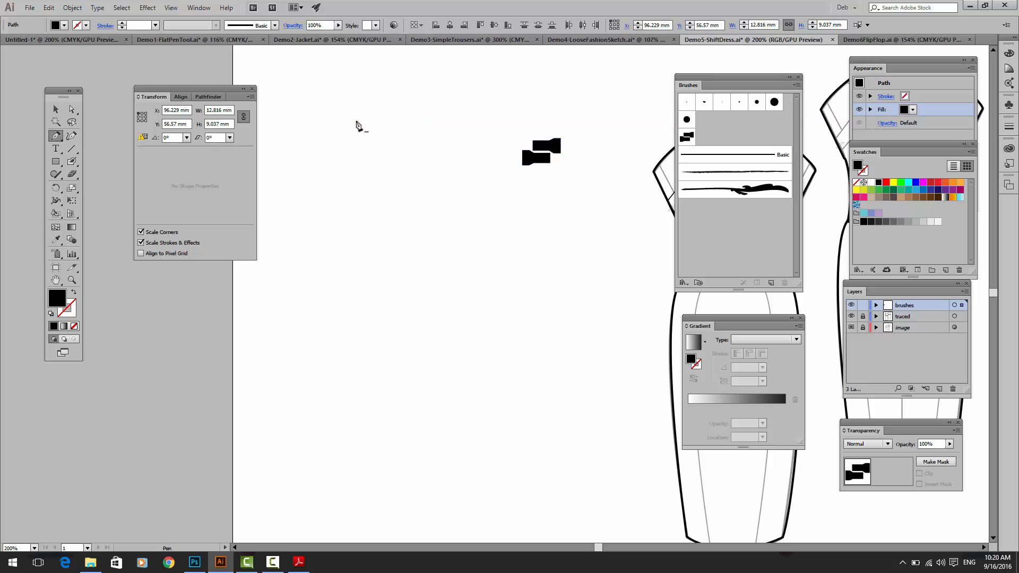
left_click(355, 448)
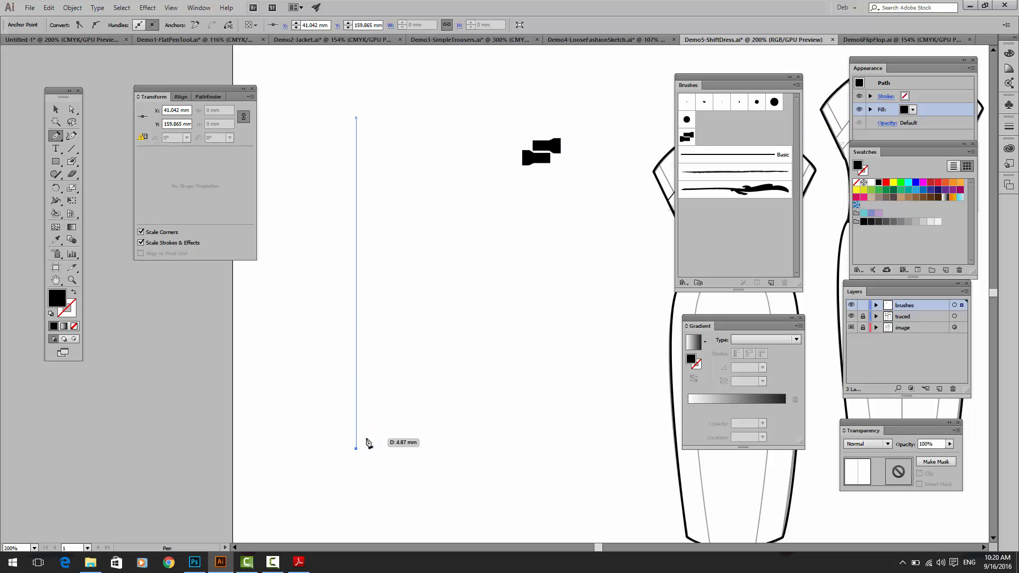
left_click(56, 110)
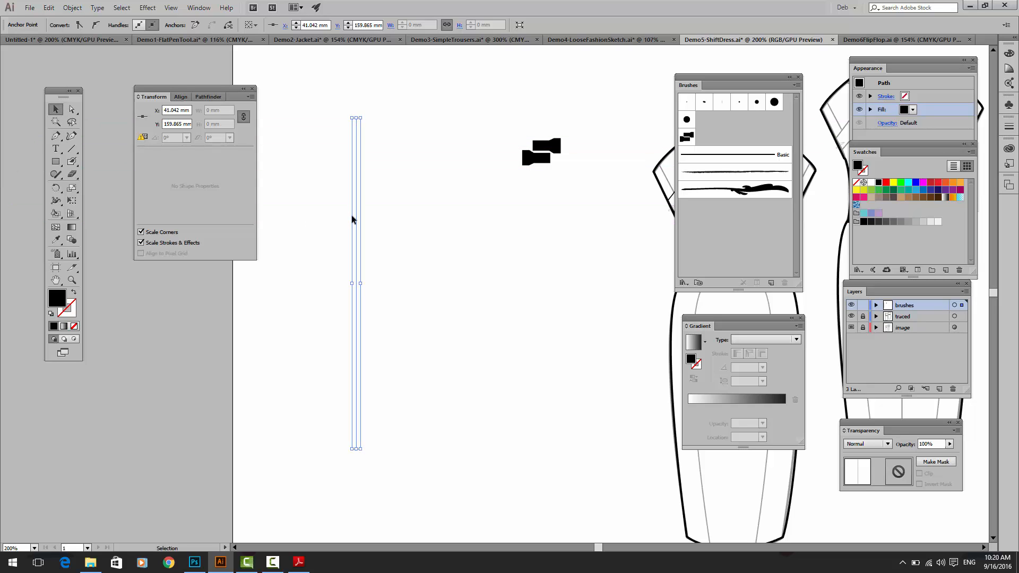
left_click(686, 138)
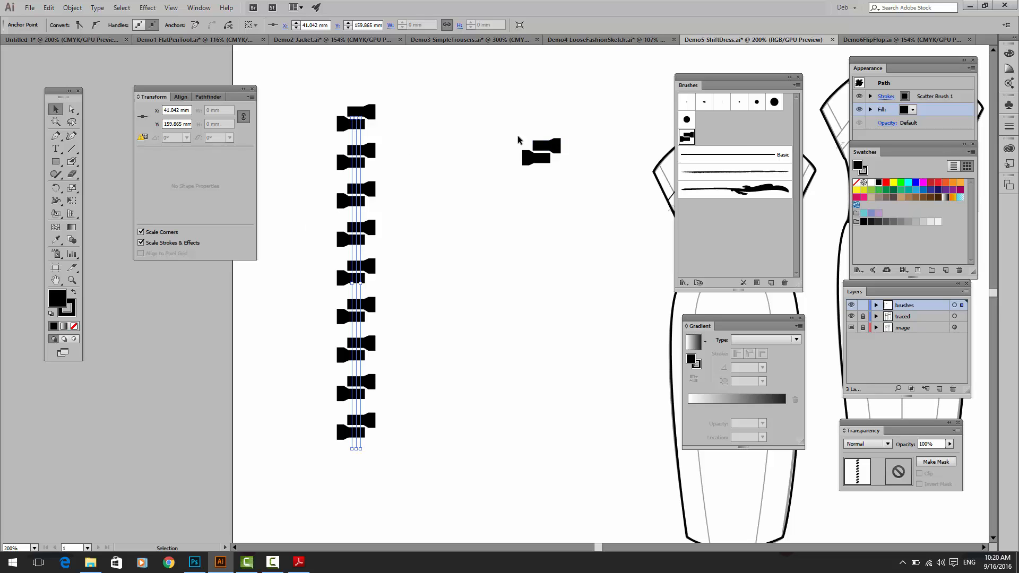
Step: Move the loose zip-tooth artwork slightly up, and set the line's scatter brush to 98% size and 62% spacing with preview on
left_click(540, 154)
mouse_move(540, 154)
left_mouse_down()
mouse_move(477, 148)
mouse_move(364, 113)
mouse_move(363, 233)
mouse_move(580, 154)
mouse_move(553, 113)
left_mouse_up()
left_click(353, 121)
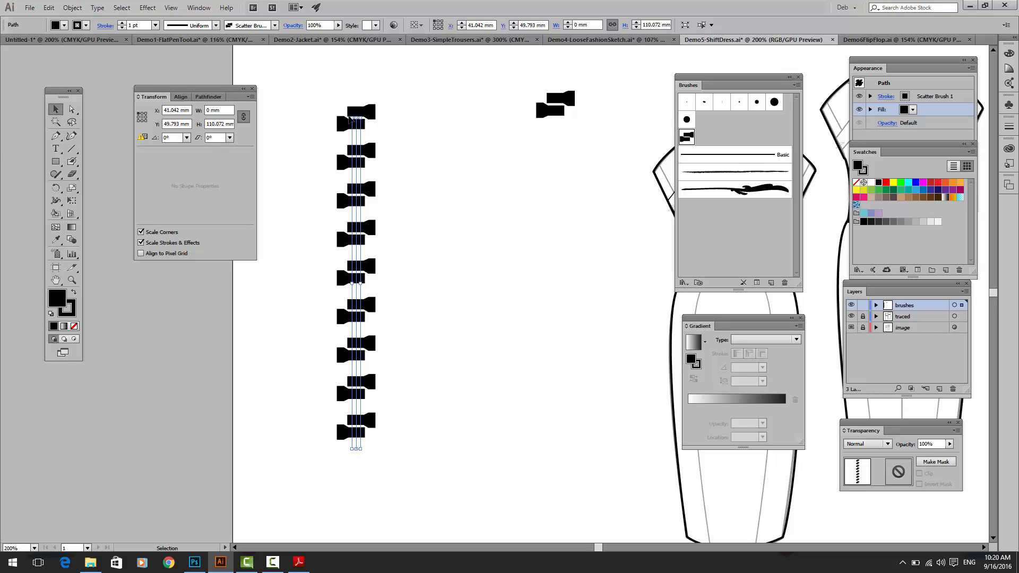
double_click(686, 139)
mouse_move(563, 137)
left_mouse_down()
mouse_move(609, 143)
mouse_move(673, 95)
left_mouse_up()
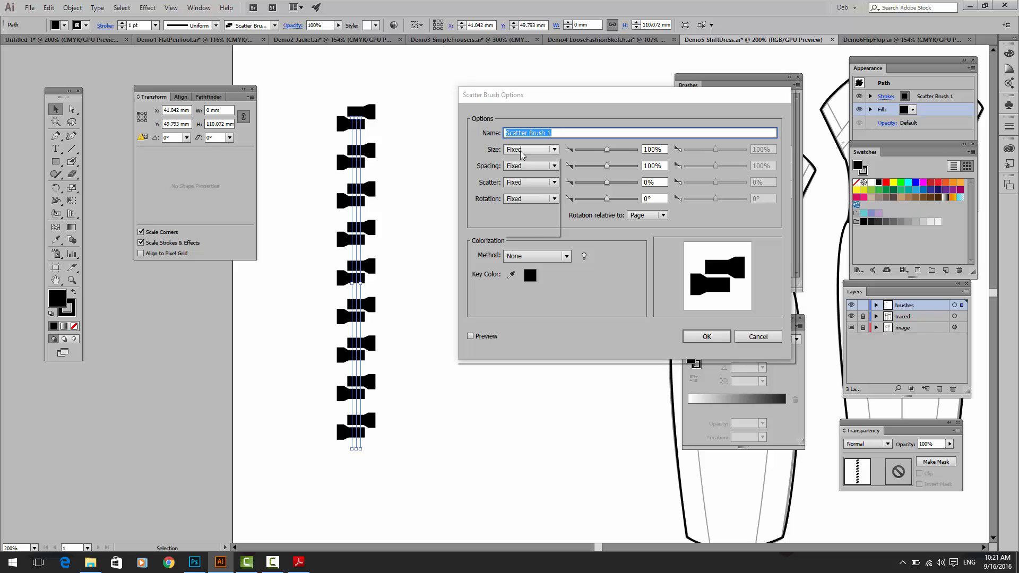
left_click(521, 150)
left_click(522, 157)
mouse_move(607, 151)
left_mouse_down()
mouse_move(595, 151)
mouse_move(607, 154)
mouse_move(587, 165)
mouse_move(596, 164)
left_mouse_up()
left_click(470, 337)
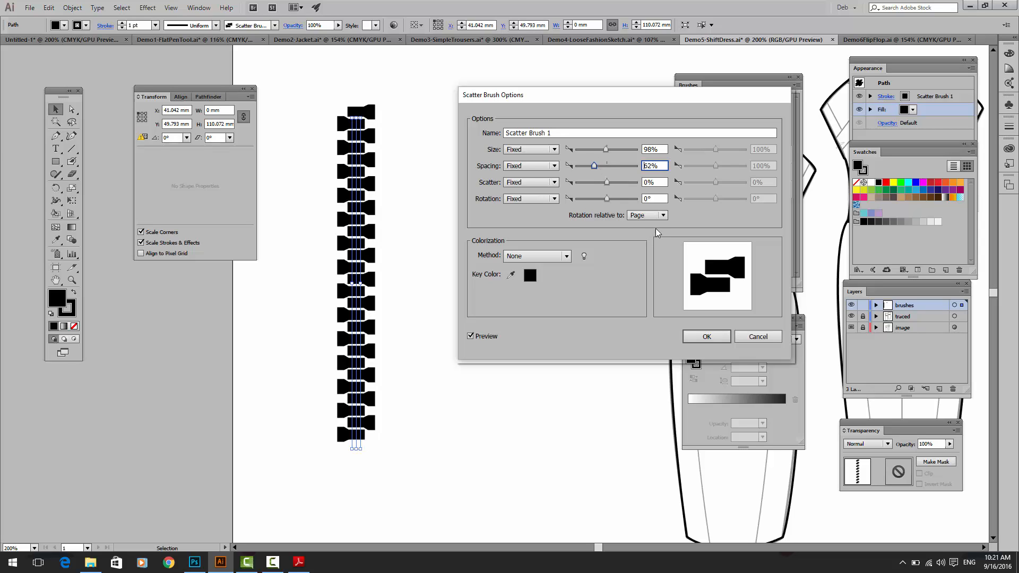
left_click(650, 215)
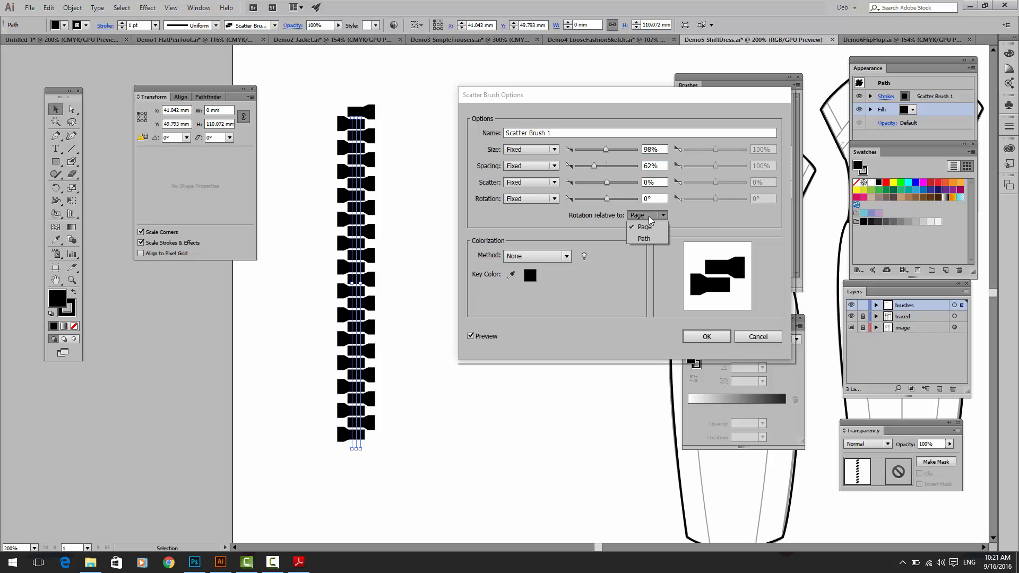
left_click(706, 338)
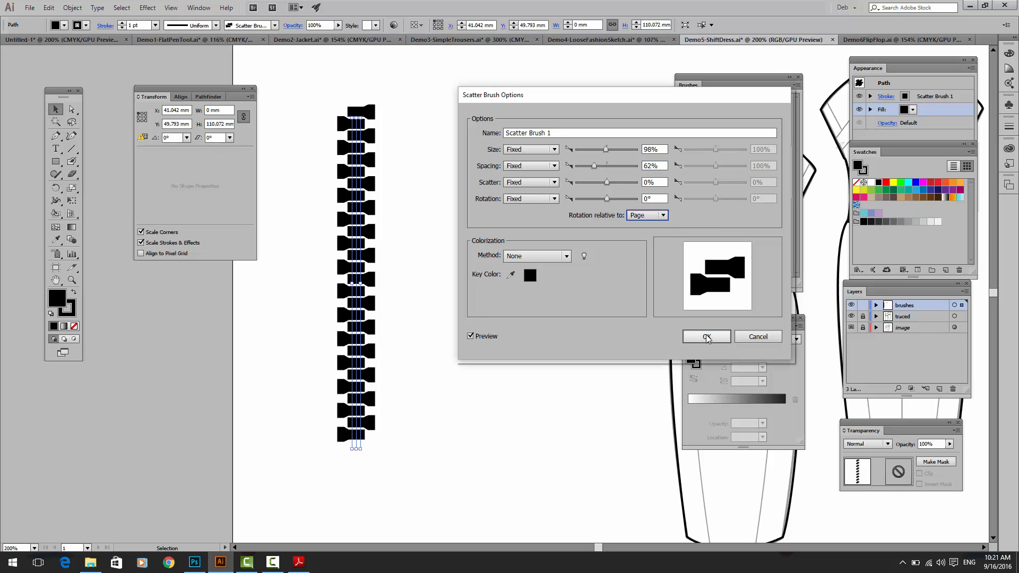
Step: Accept the zip-tooth scatter brush options and apply the changes to the existing strokes
left_click(707, 337)
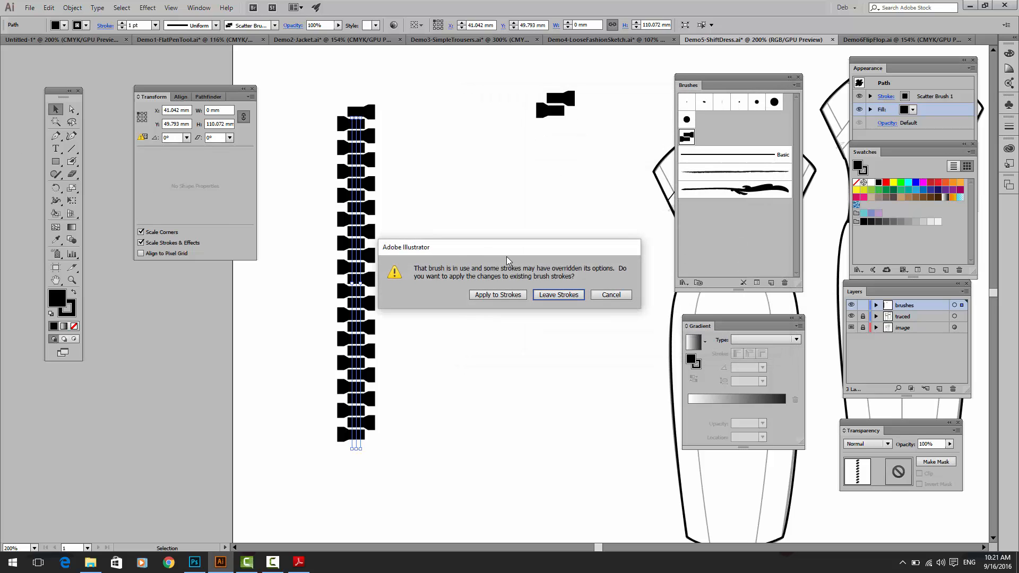
left_click(511, 296)
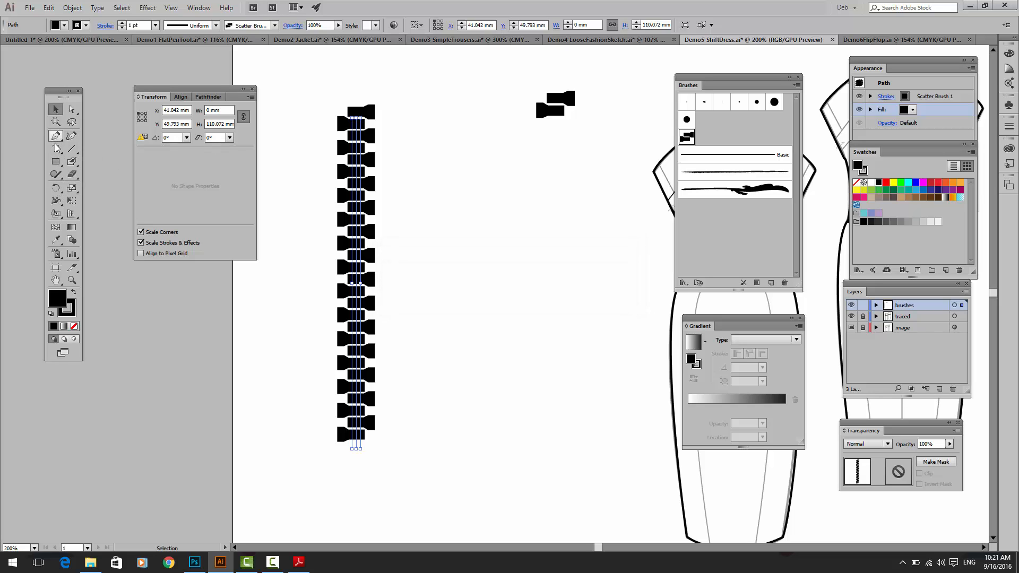
Step: Paint an S-shaped test stroke about 69 by 98 mm beside the vertical zip with the Paintbrush tool and select it
left_click(72, 161)
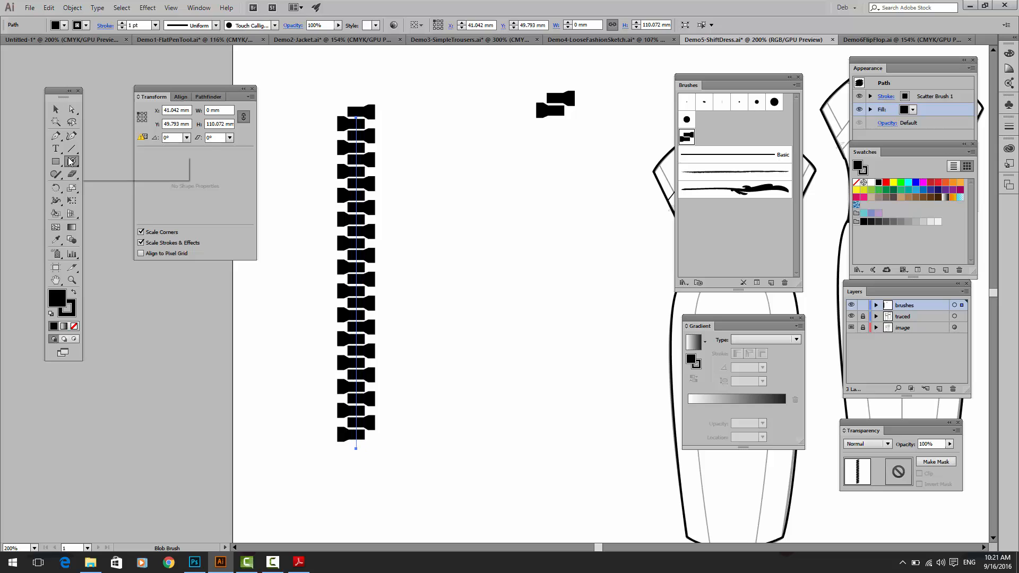
left_click(87, 161)
mouse_move(489, 130)
left_mouse_down()
mouse_move(469, 148)
mouse_move(651, 407)
mouse_move(563, 418)
left_mouse_up()
left_click(56, 109)
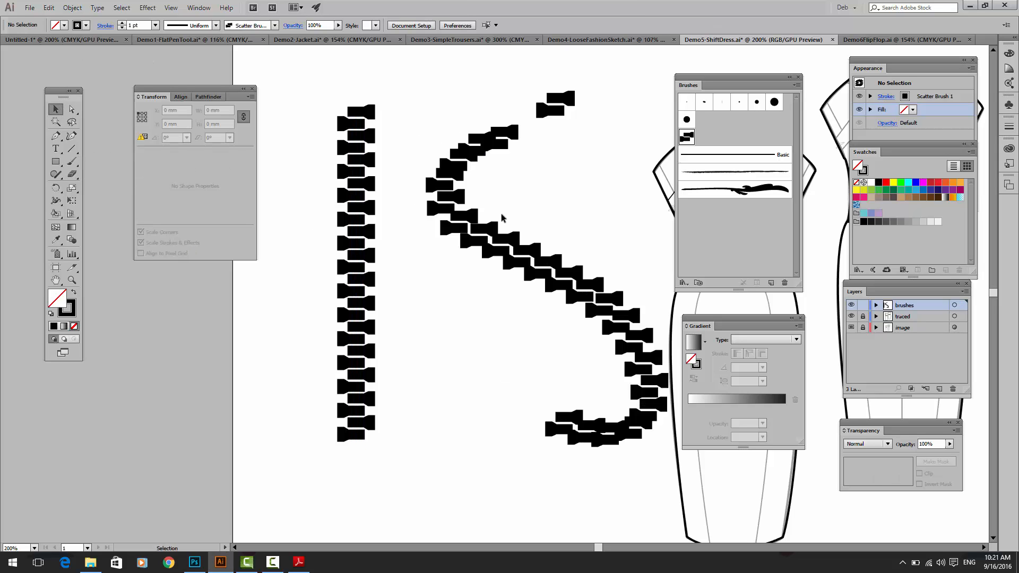
left_click(472, 229)
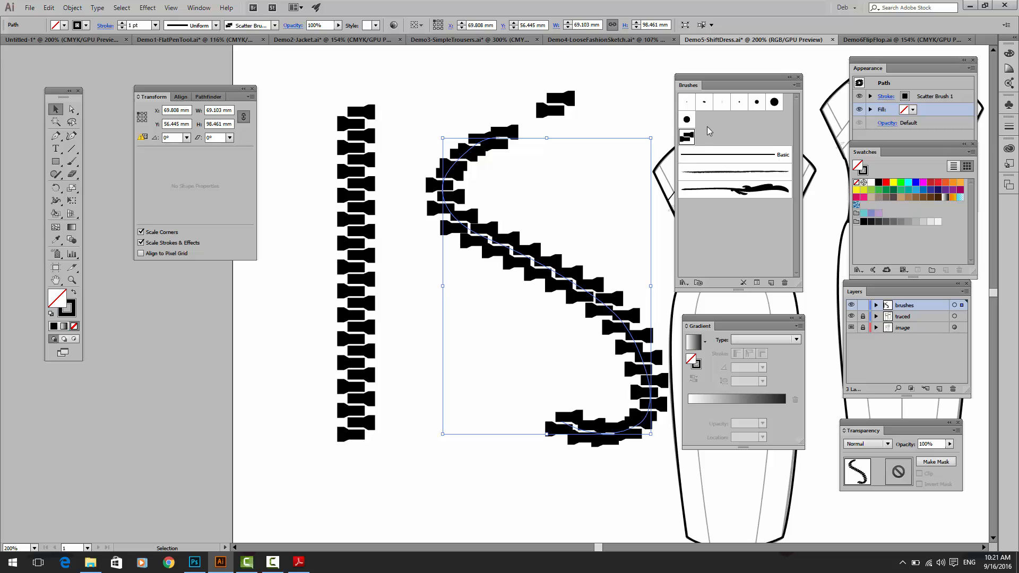
Step: Try Scatter Brush 1 with its rotation relative to Path, switching the preview off to compare
double_click(686, 137)
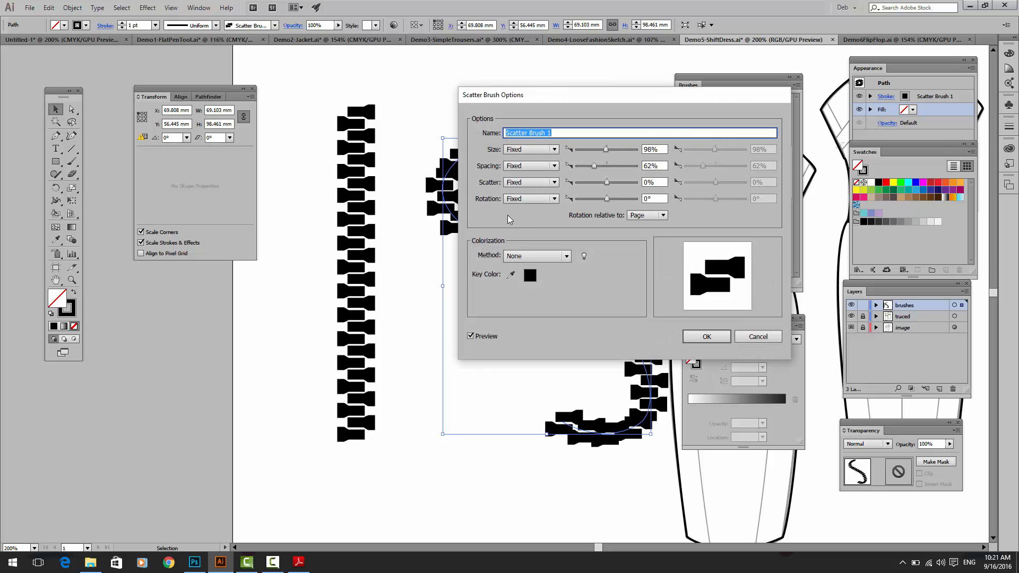
left_click(642, 216)
left_click(643, 237)
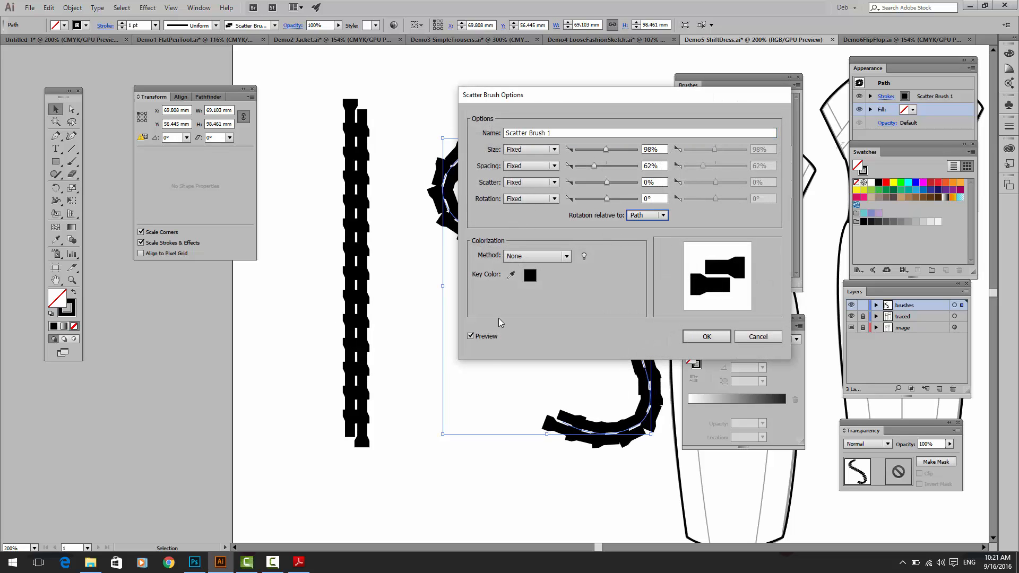
left_click_drag(530, 93, 633, 88)
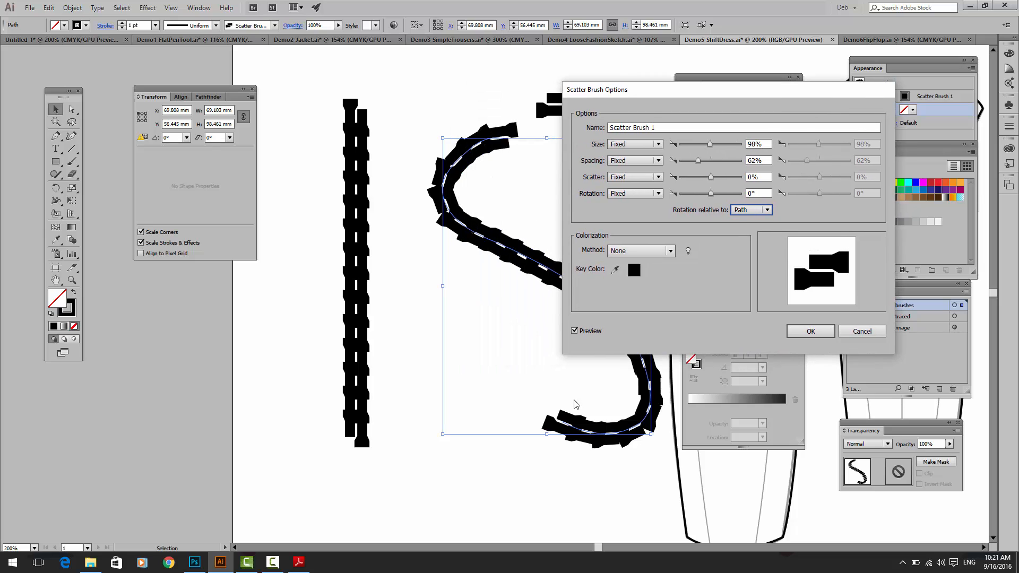
left_click(575, 331)
left_click(574, 331)
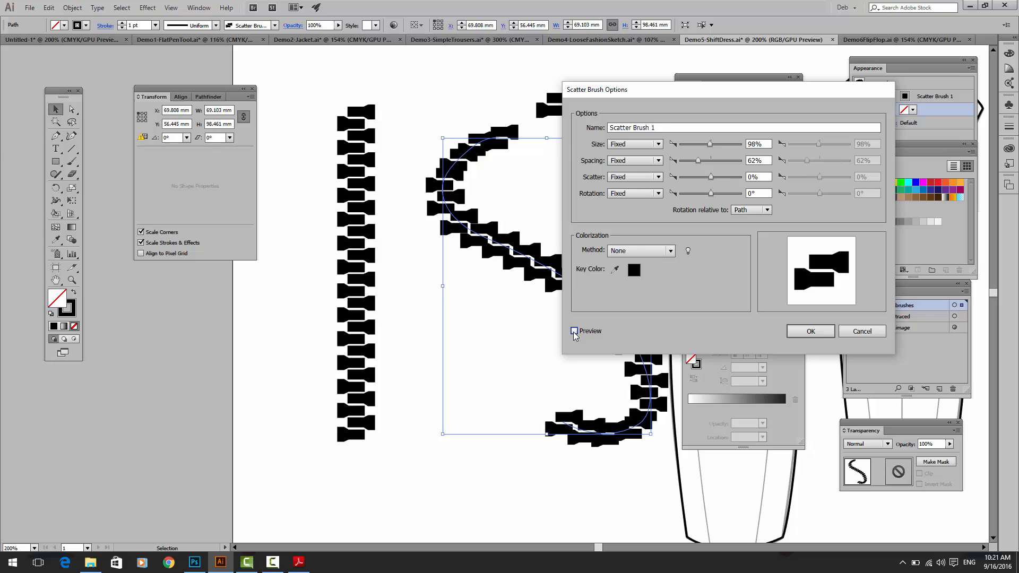
Step: Compare the brush's rotation relative to Page and then relative to Path with the preview turned on
left_click(753, 210)
left_click(748, 222)
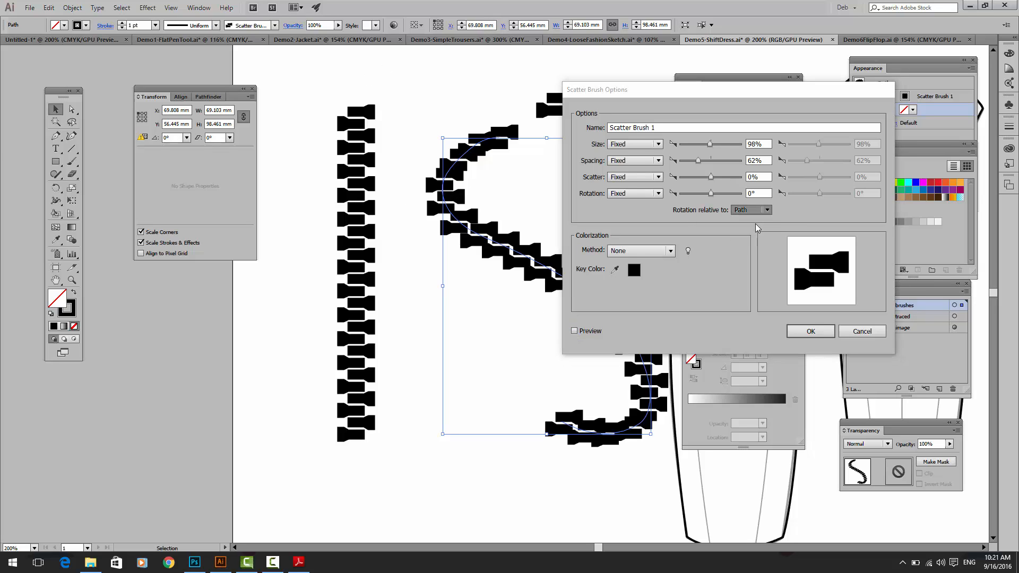
left_click(574, 331)
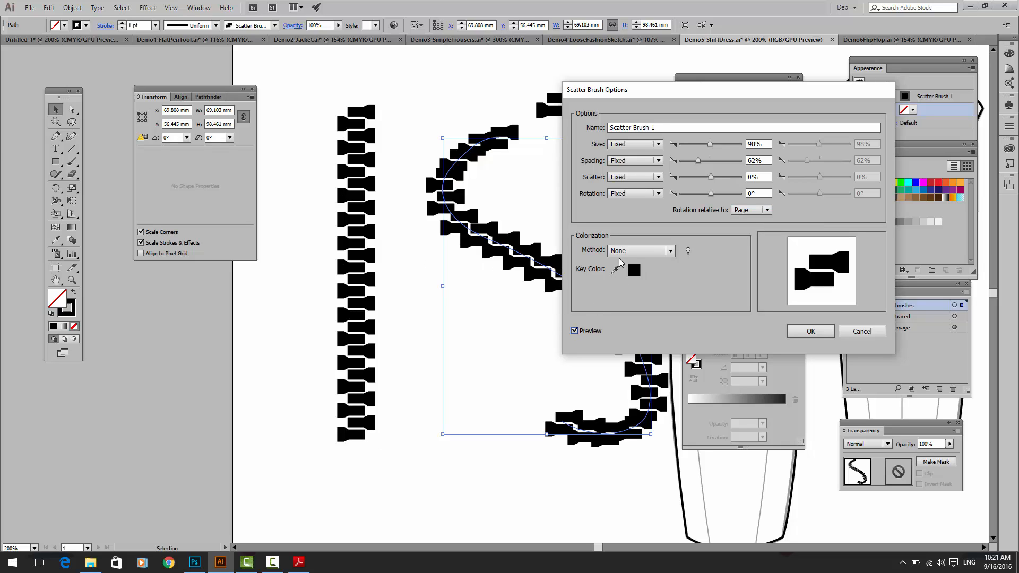
left_click(754, 213)
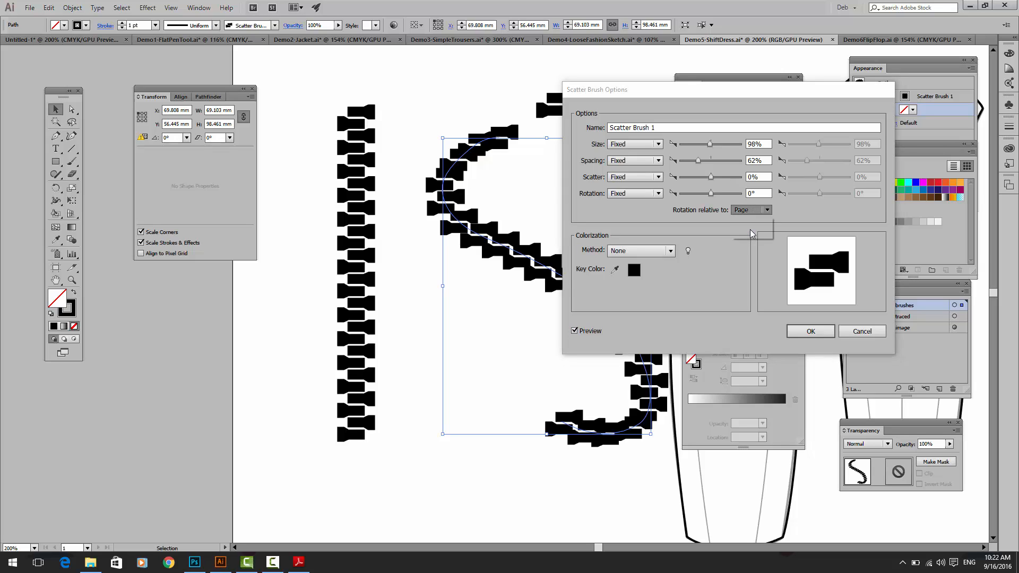
left_click(749, 232)
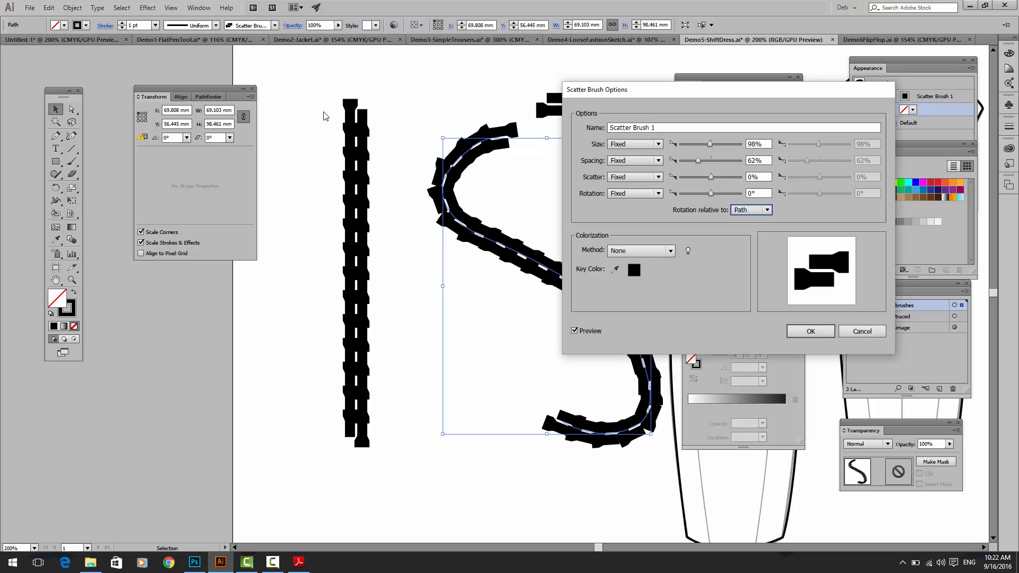
Step: Set the scatter brush's rotation relative to Page, accept the options, and delete the S-shaped test stroke
left_click(762, 210)
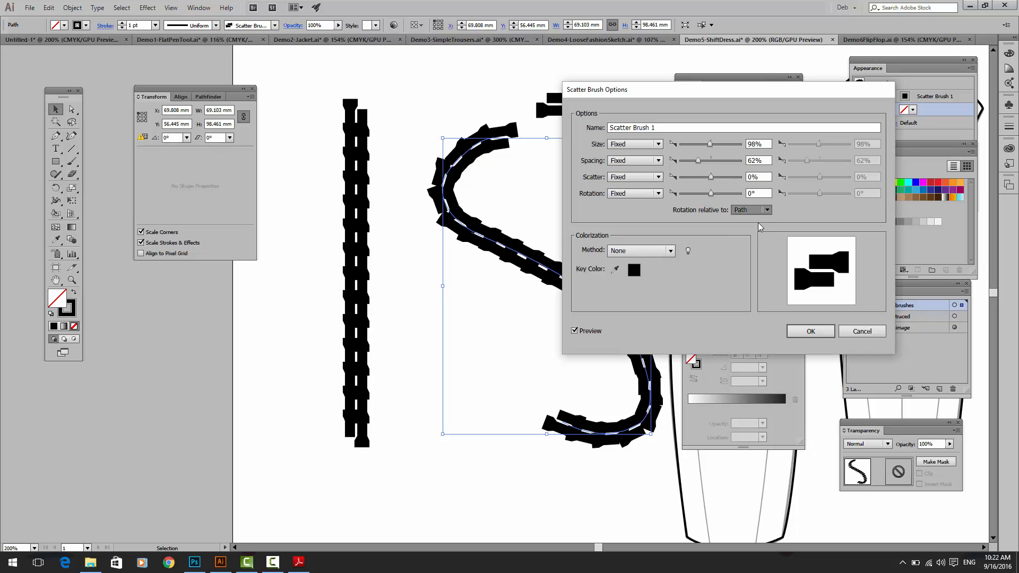
left_click(757, 222)
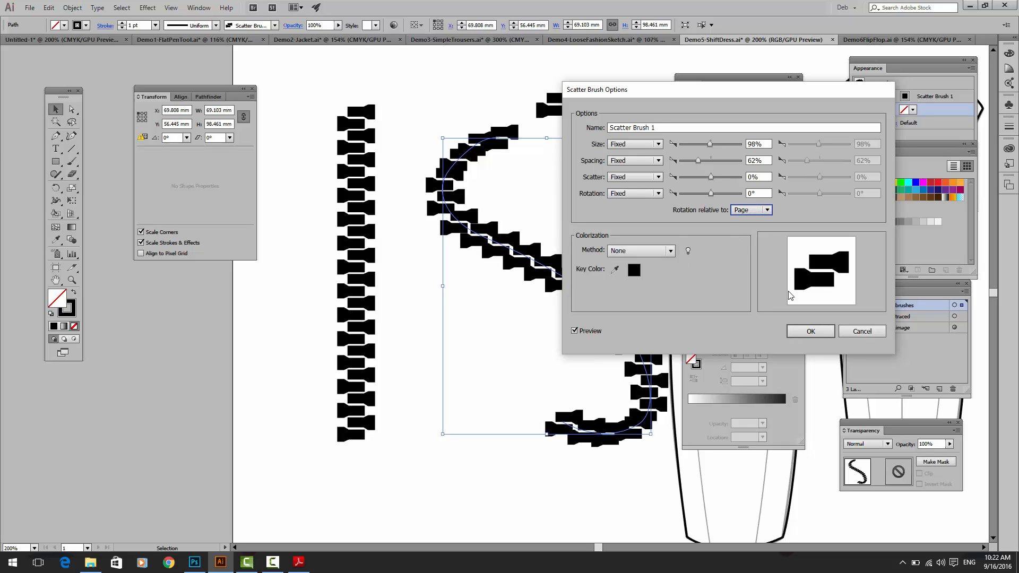
left_click(811, 331)
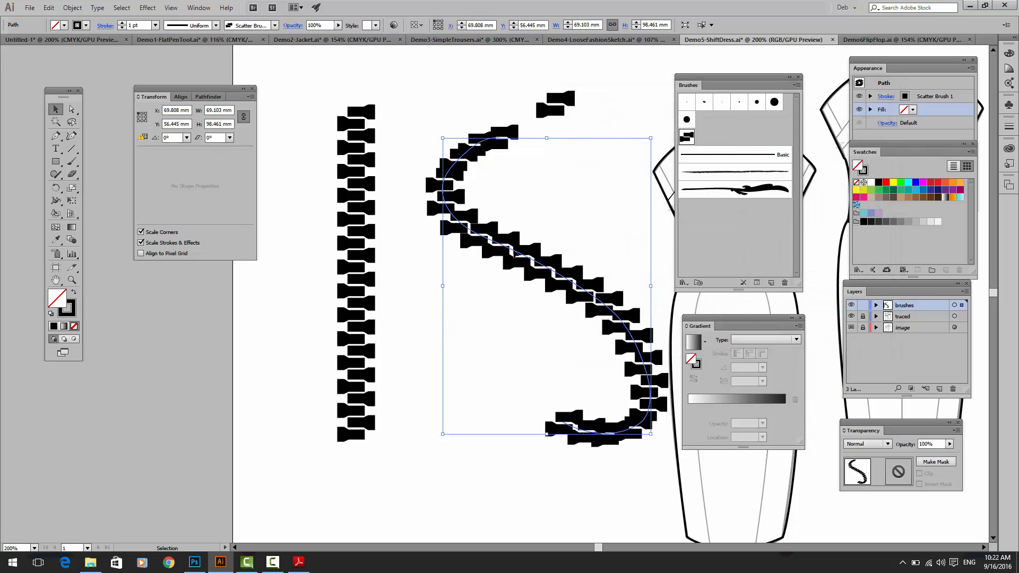
key("Delete")
Step: Draw a vertical line about 66 mm long down the back-view dress's centre zip opening and apply the zip-tooth scatter brush
left_click(349, 212)
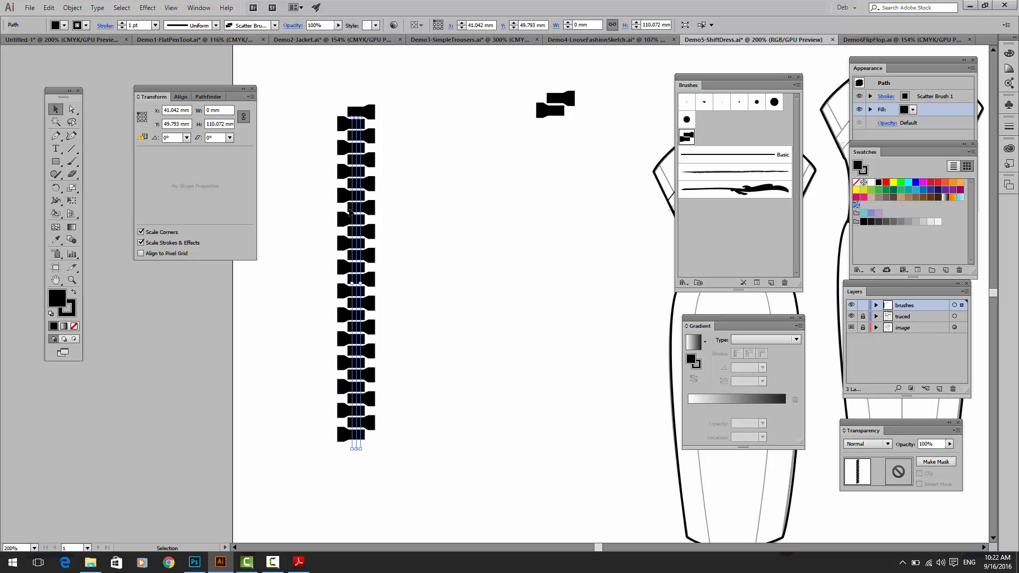
left_click_drag(468, 244, 154, 254)
left_click_drag(461, 285, 393, 279)
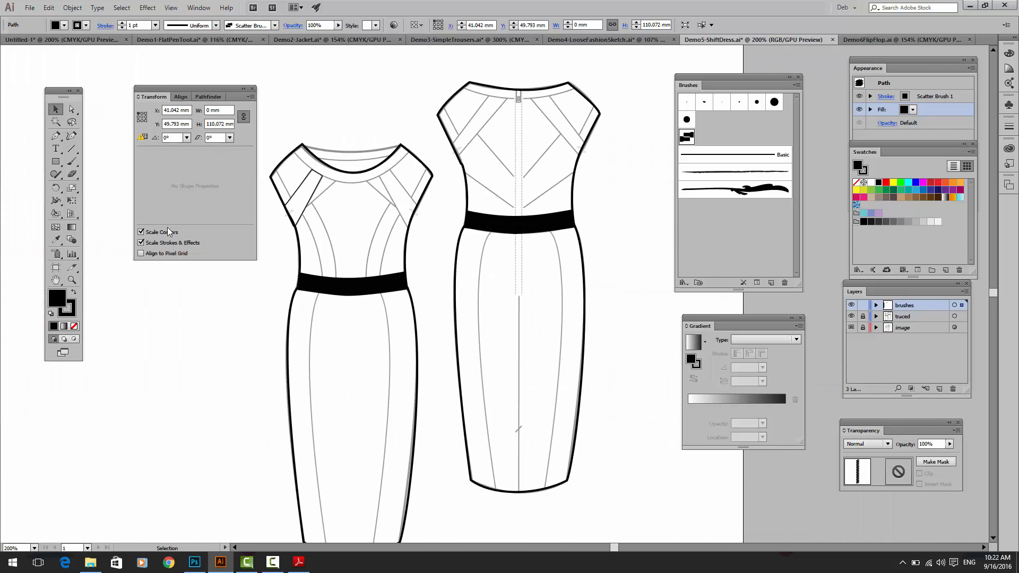
left_click(72, 148)
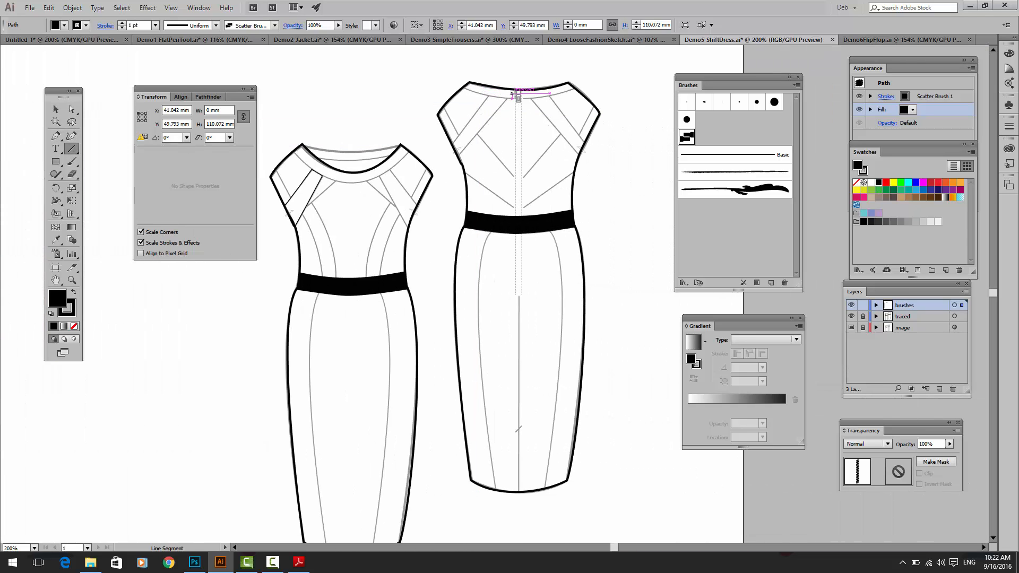
left_click_drag(517, 95, 521, 289)
left_click(732, 155)
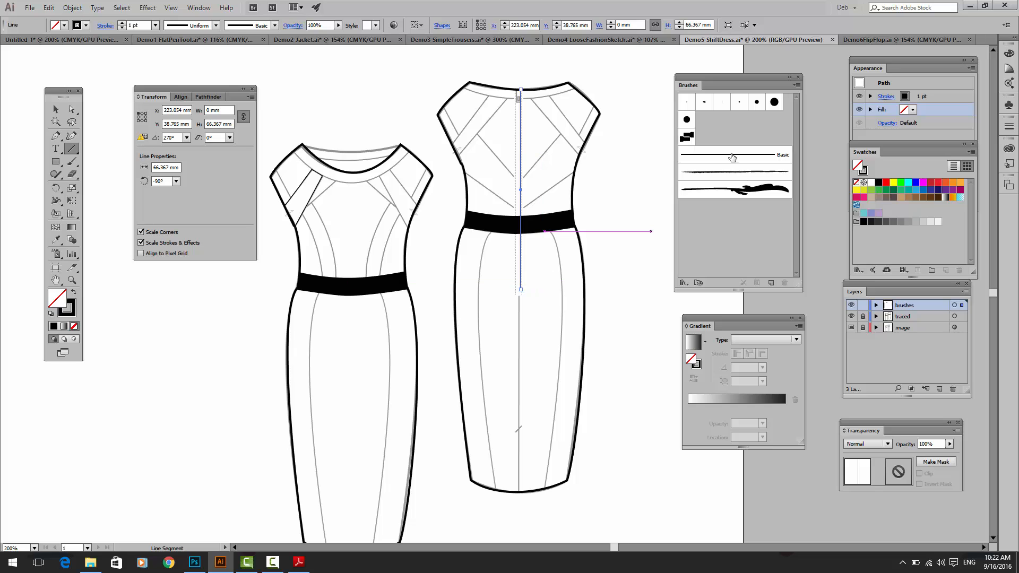
left_click(687, 138)
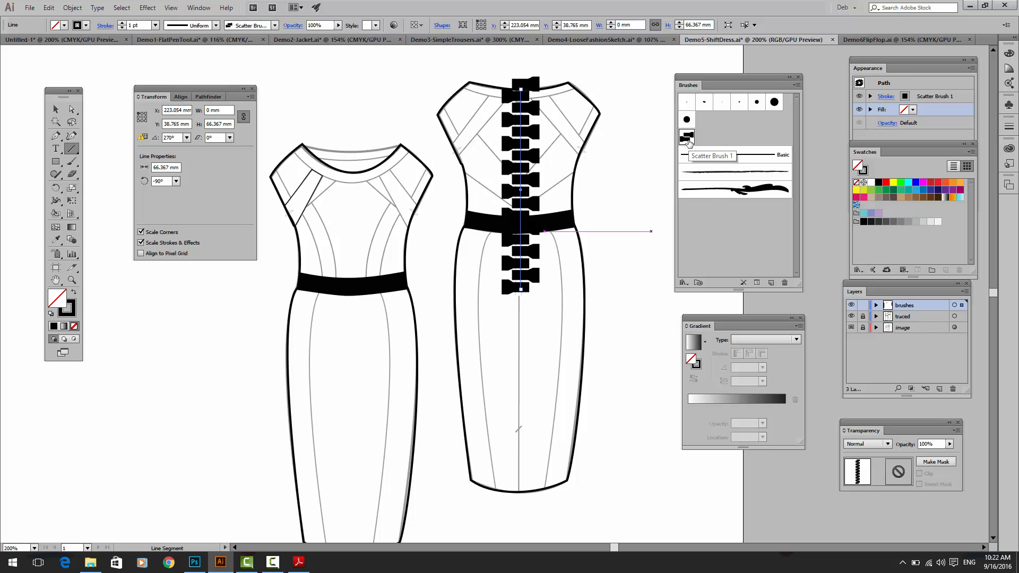
double_click(687, 140)
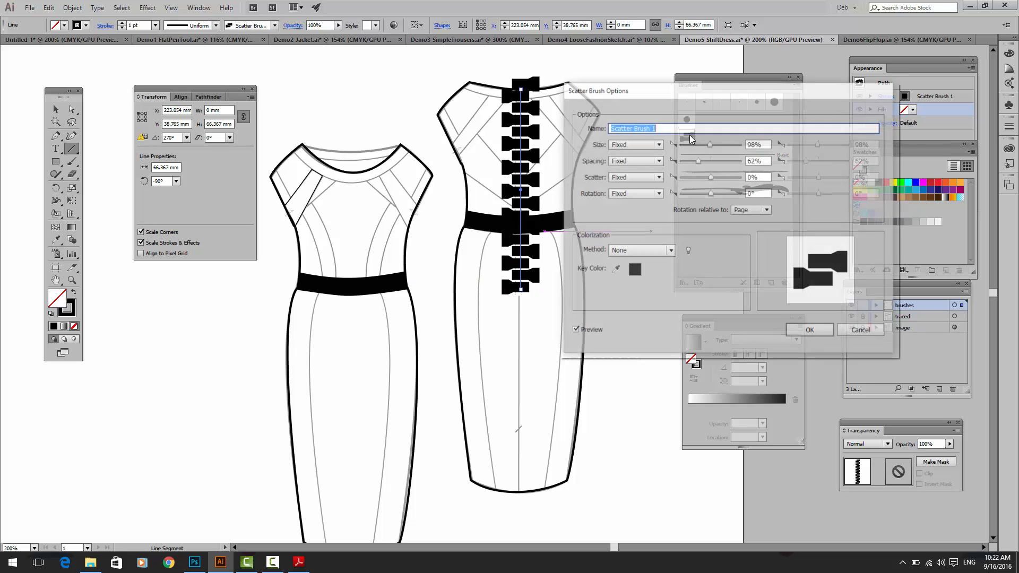
left_click_drag(705, 145, 696, 144)
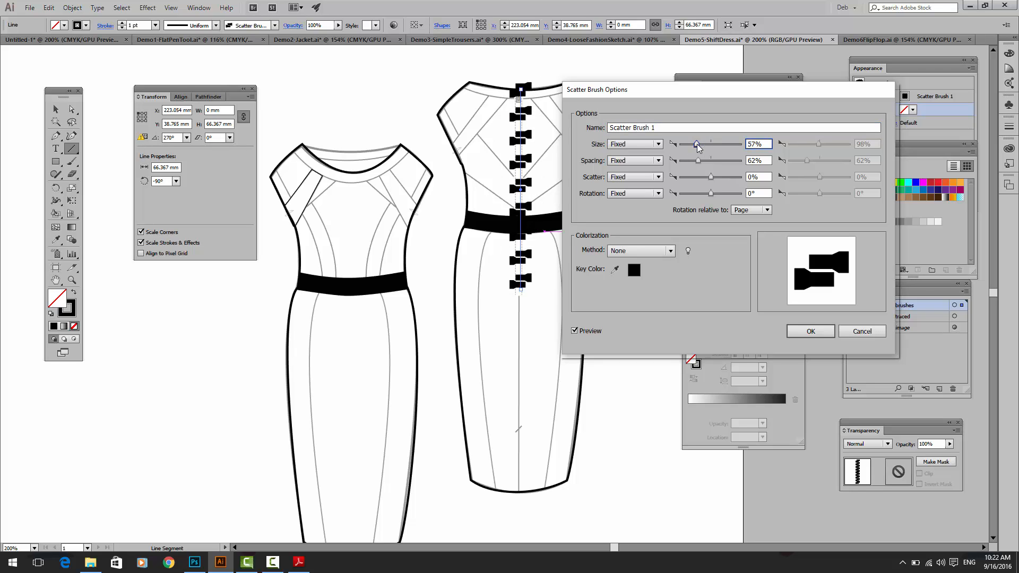
key("Escape")
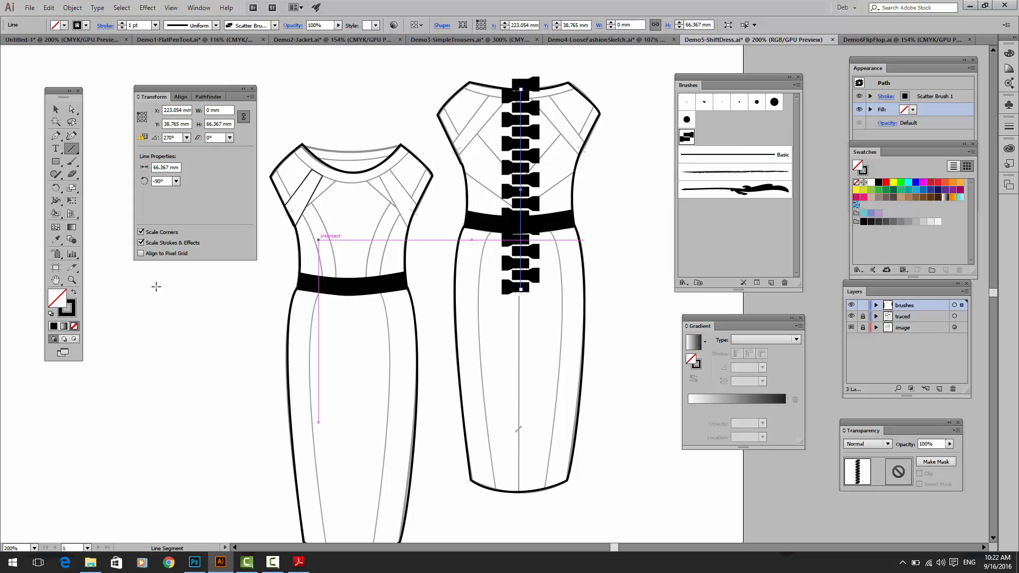
Step: Try stroke weights of 5, 0.75 and 0.5 pt on the dress's zip line, and settle on 0.25 pt
left_click(67, 312)
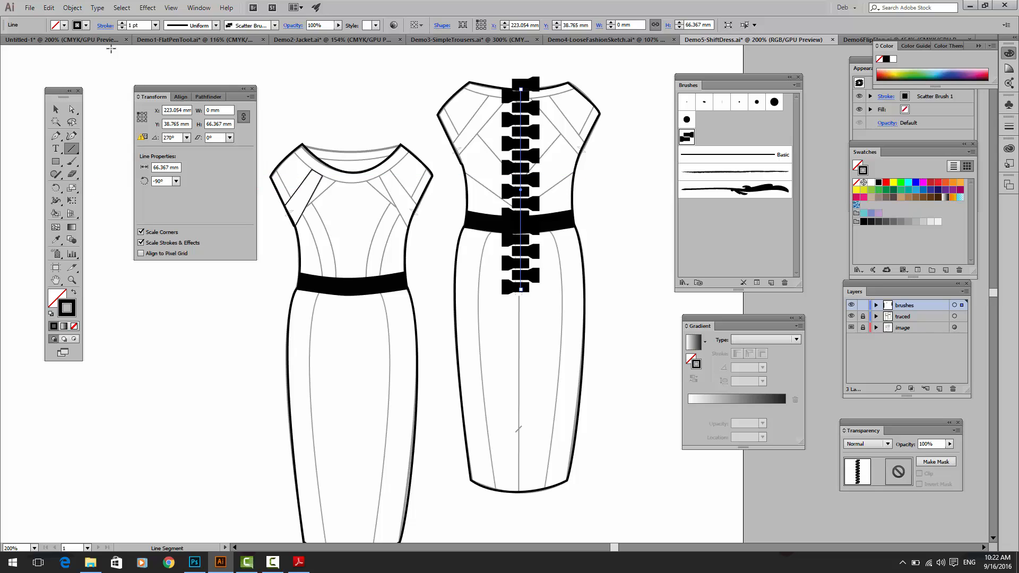
left_click(155, 25)
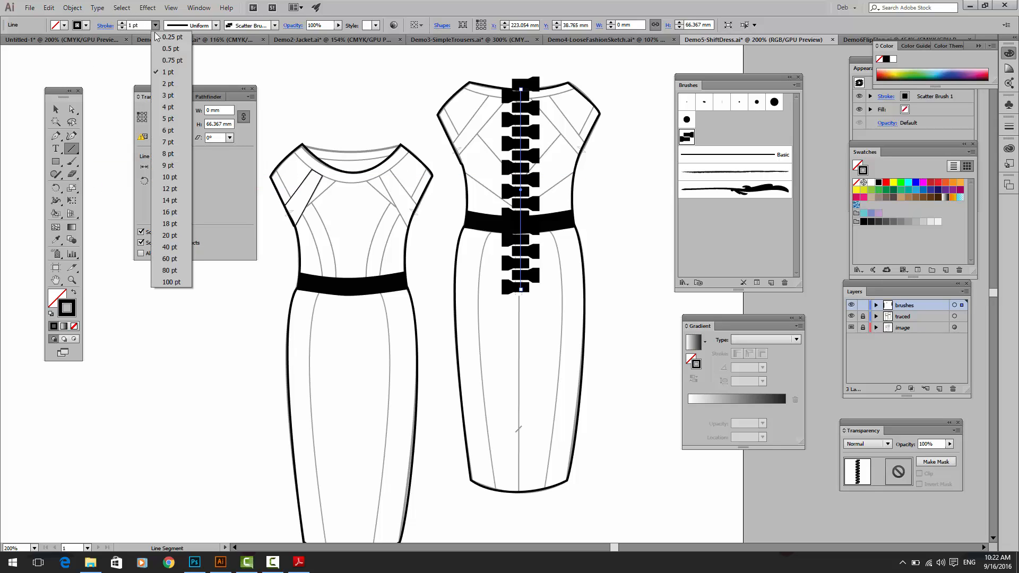
left_click(160, 120)
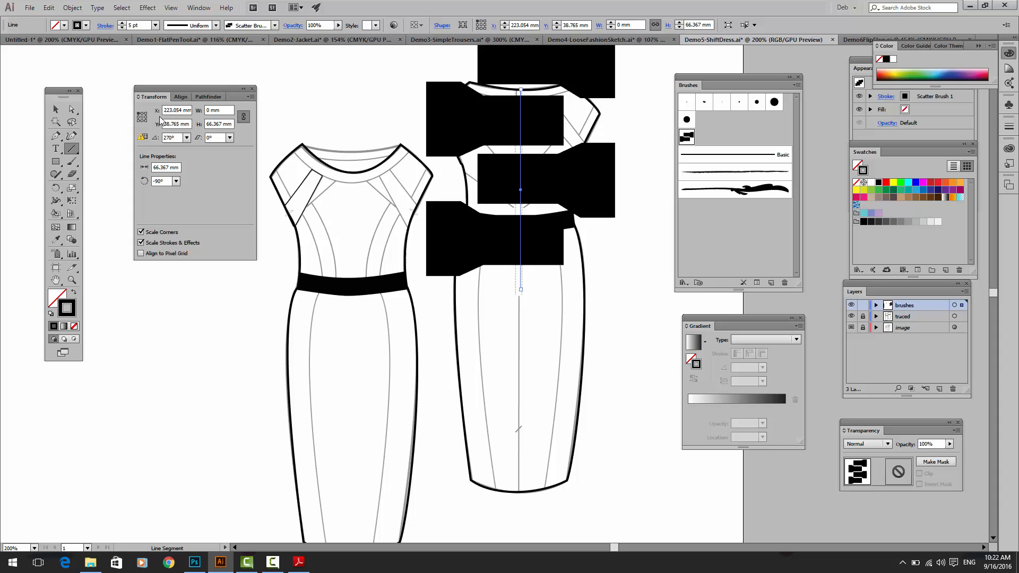
left_click(155, 25)
left_click(170, 60)
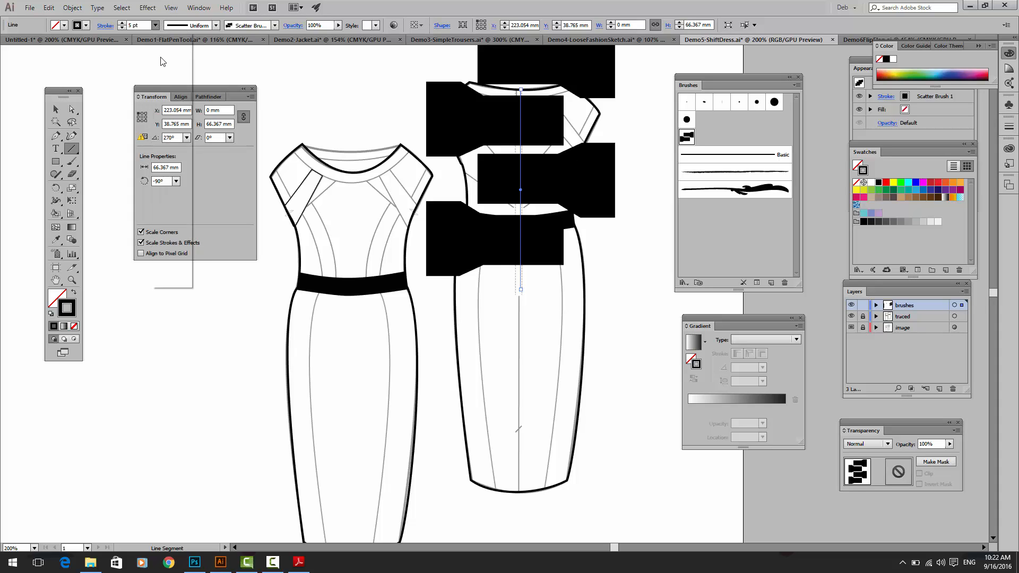
left_click(155, 26)
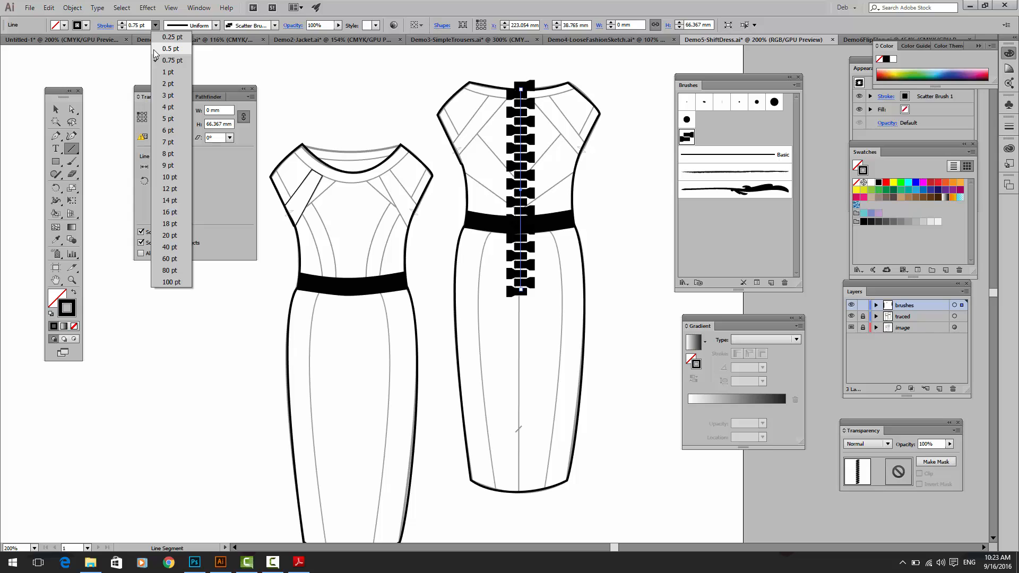
left_click(154, 50)
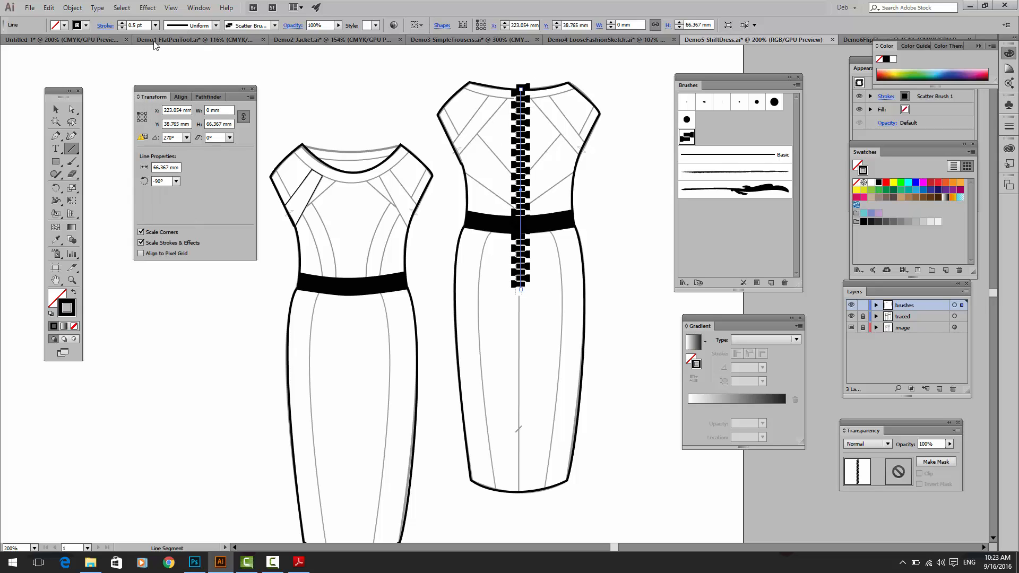
left_click(155, 26)
left_click(155, 26)
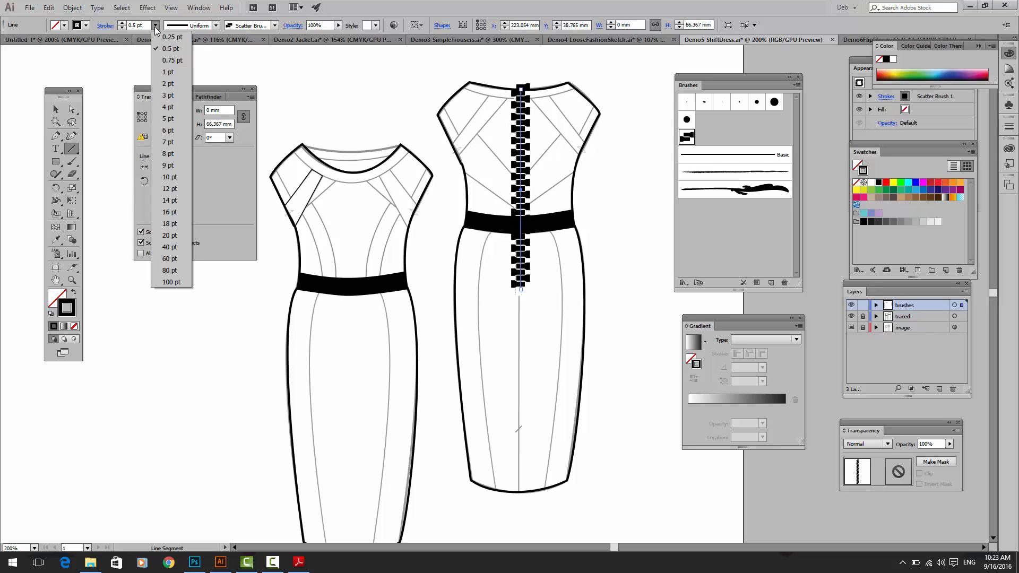
left_click(157, 40)
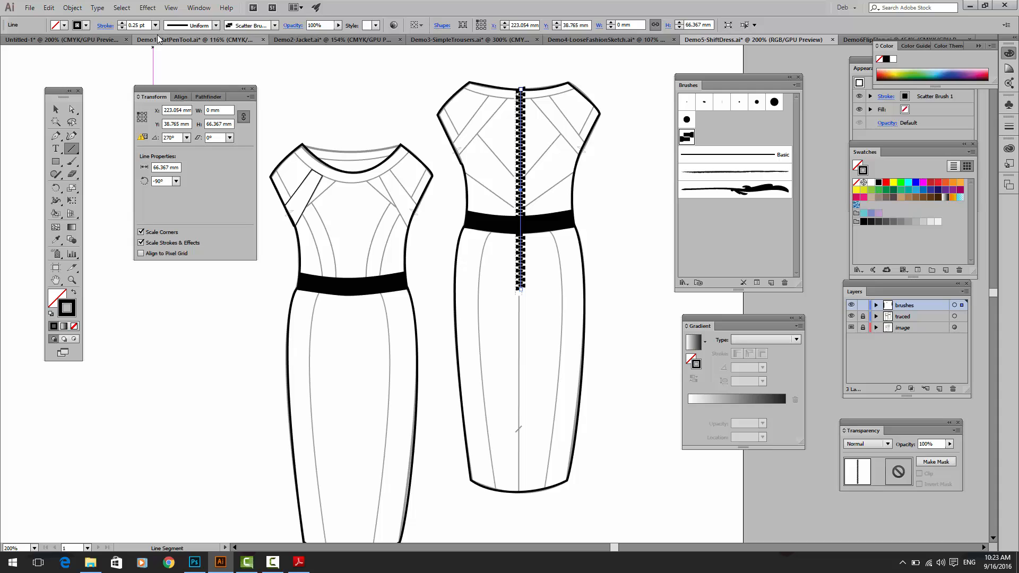
Step: Try green swatches as the zip line's stroke color and settle on light blue
left_click(884, 189)
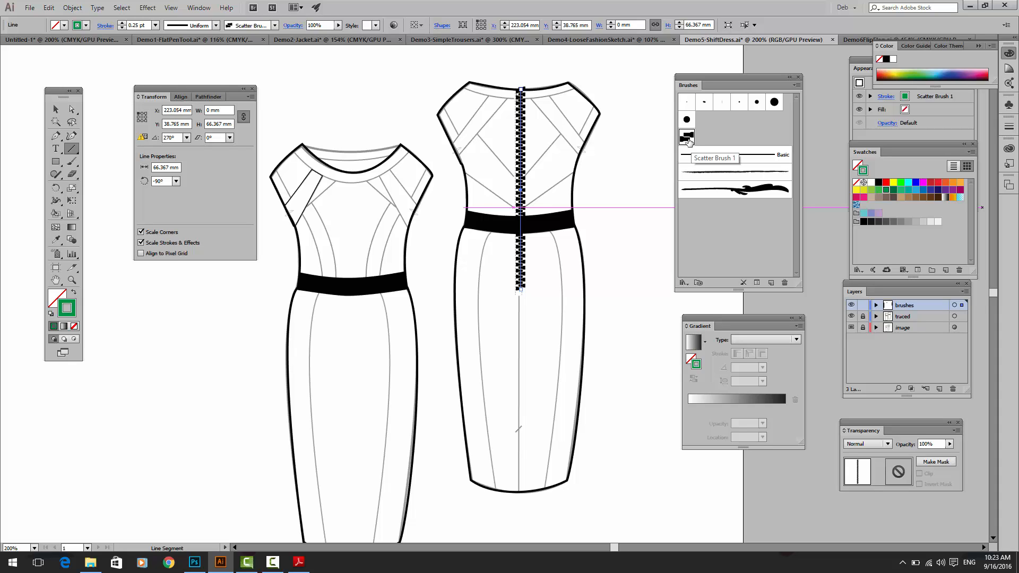
left_click(879, 191)
left_click(893, 190)
left_click(916, 190)
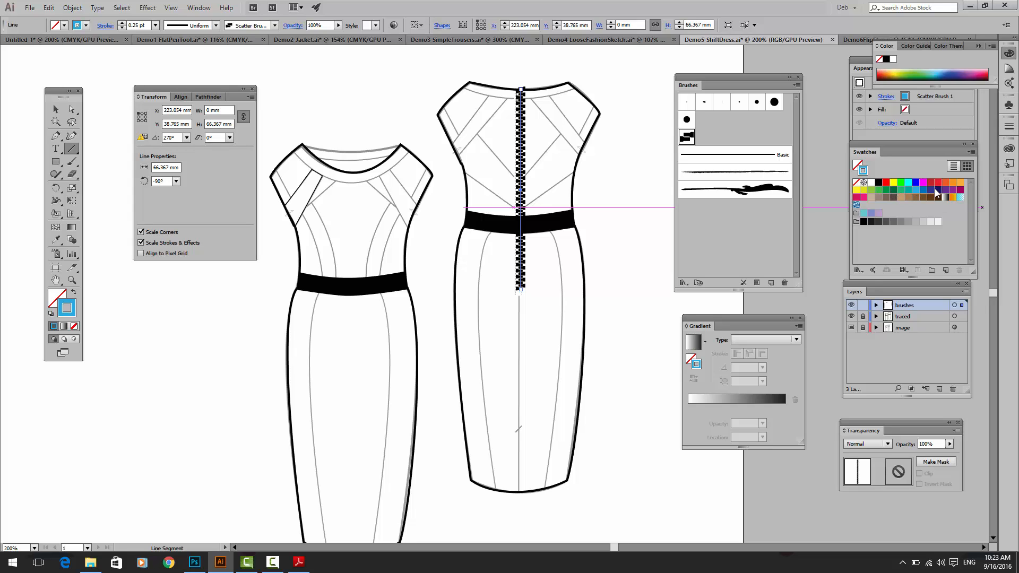
Step: Set the zip-tooth scatter brush's colorization method to Hue Shift, apply it to existing strokes, and recolor the back zip line dark blue
double_click(687, 137)
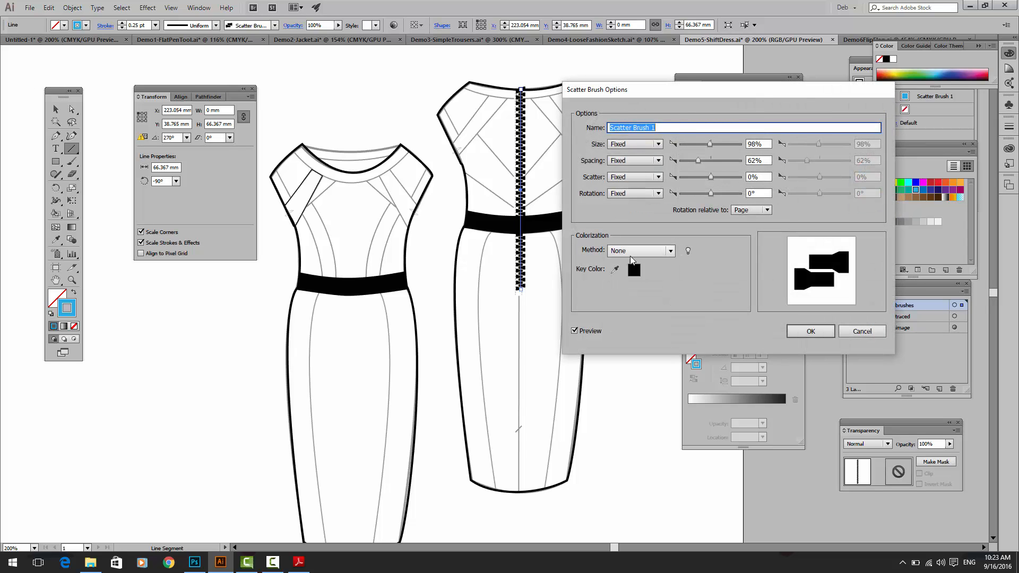
left_click(630, 250)
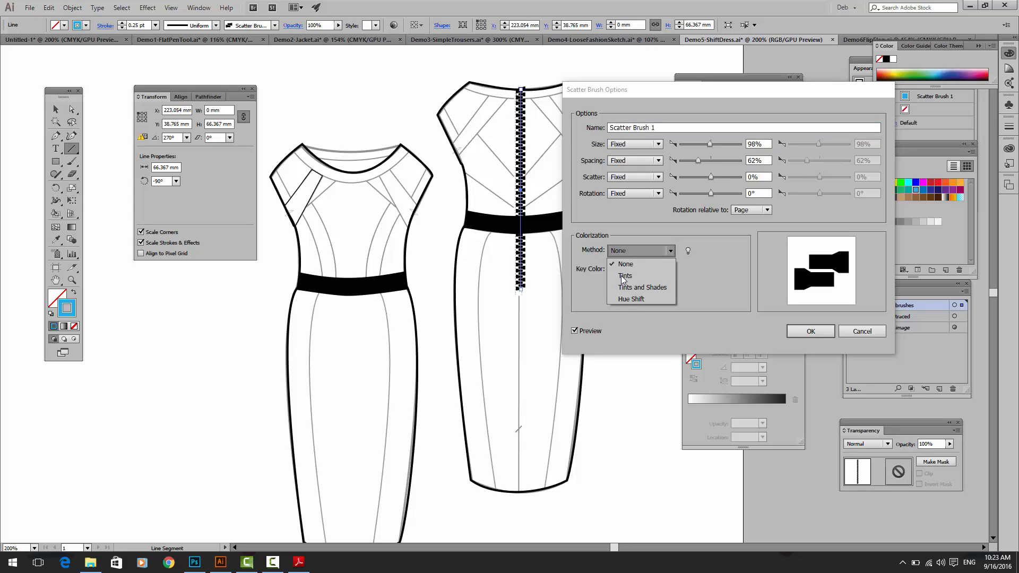
left_click(631, 299)
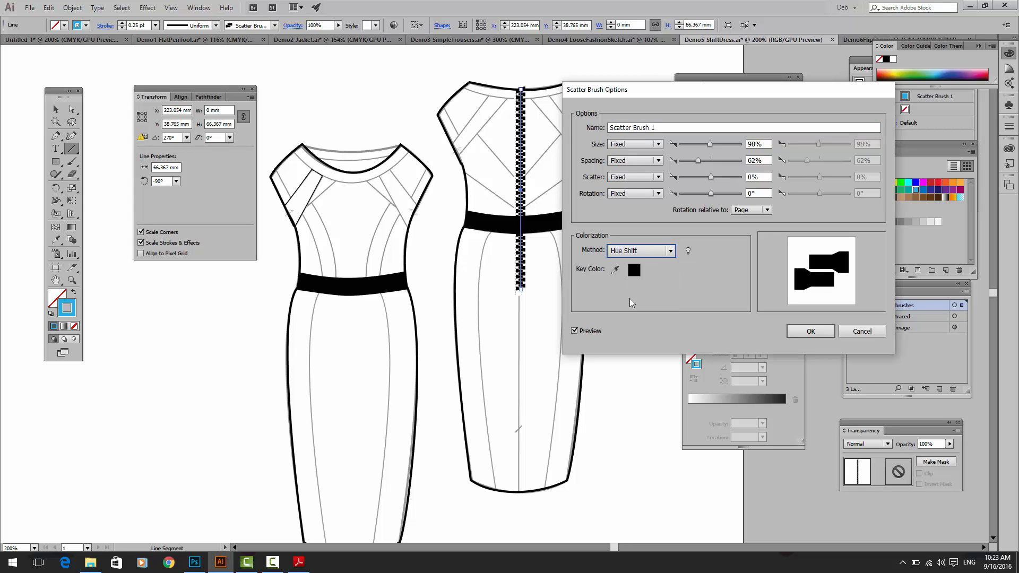
left_click(573, 331)
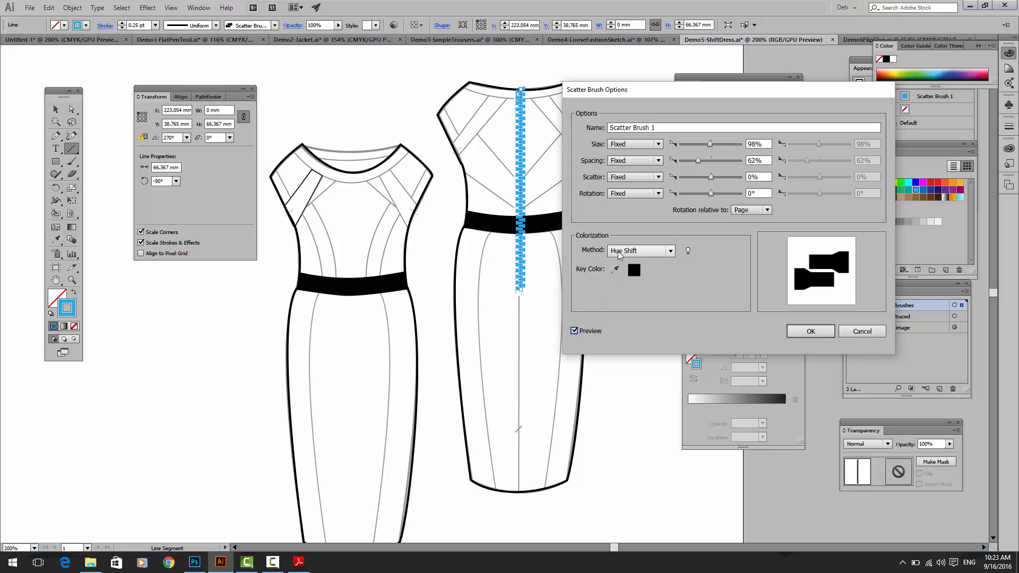
left_click(812, 331)
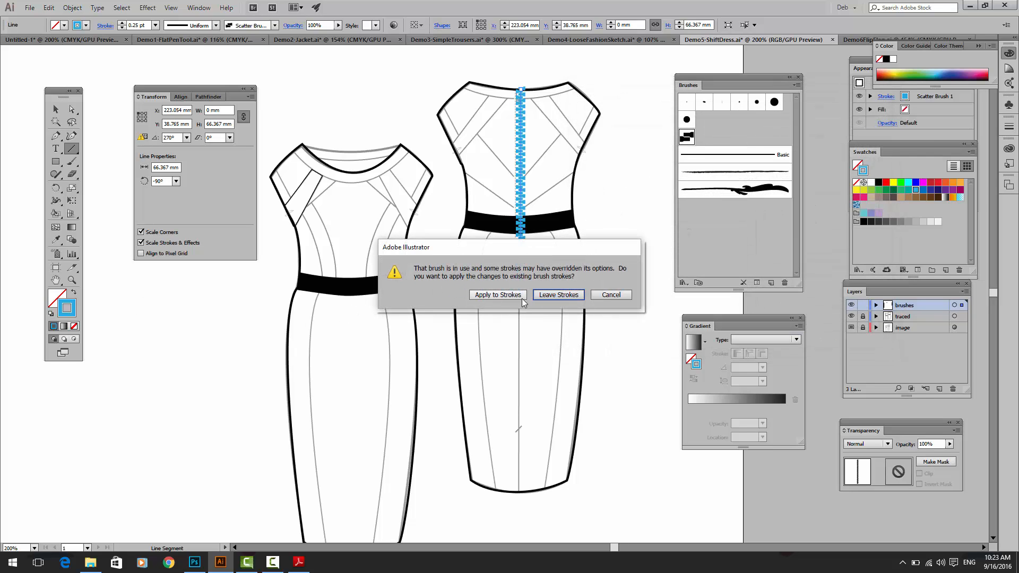
left_click(502, 295)
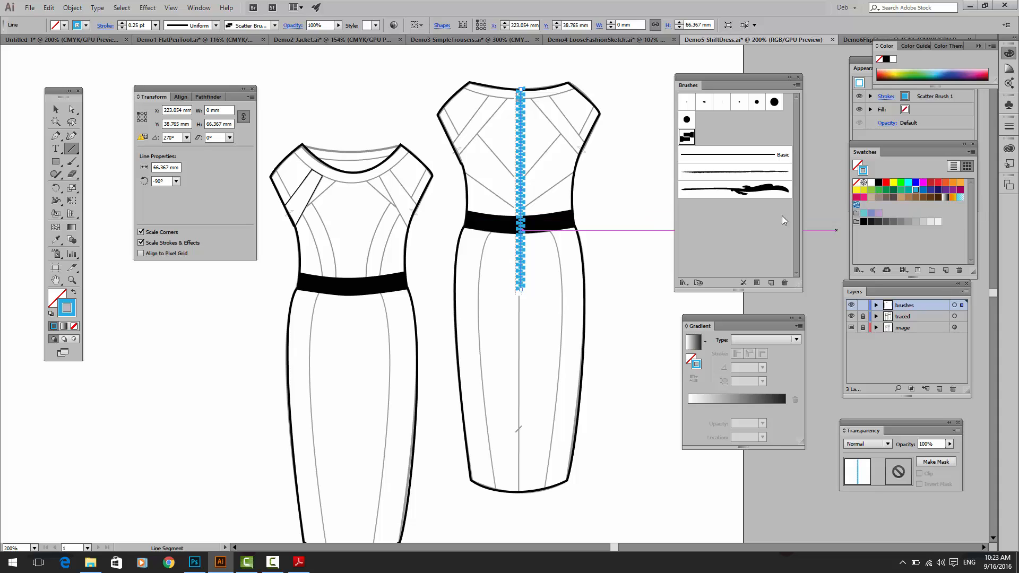
left_click(917, 183)
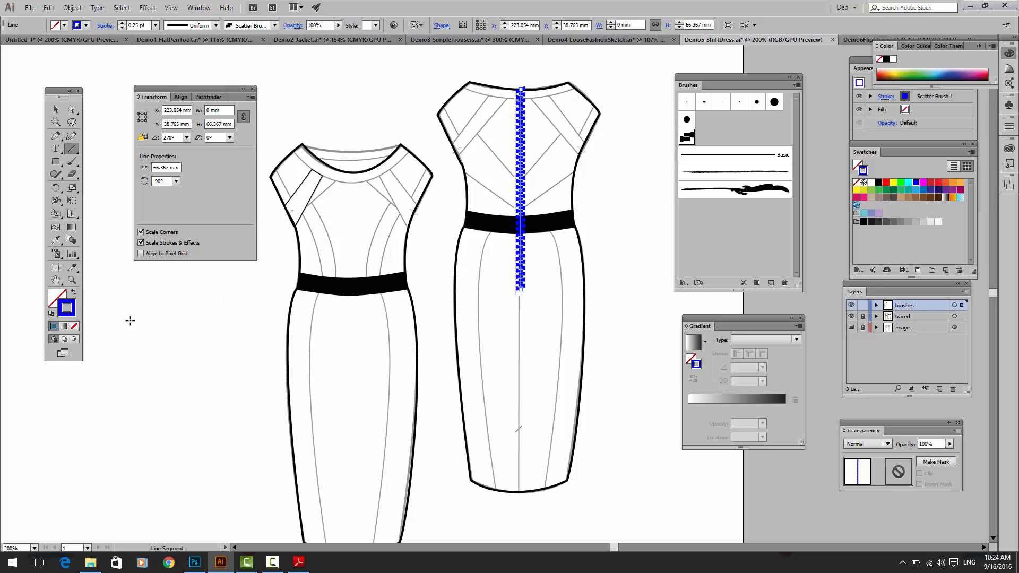
Step: Create a Pattern Brush from the black zip-tooth pair beside the dresses, keeping the default brush options
mouse_move(343, 346)
left_mouse_down()
mouse_move(495, 371)
mouse_move(608, 362)
left_mouse_up()
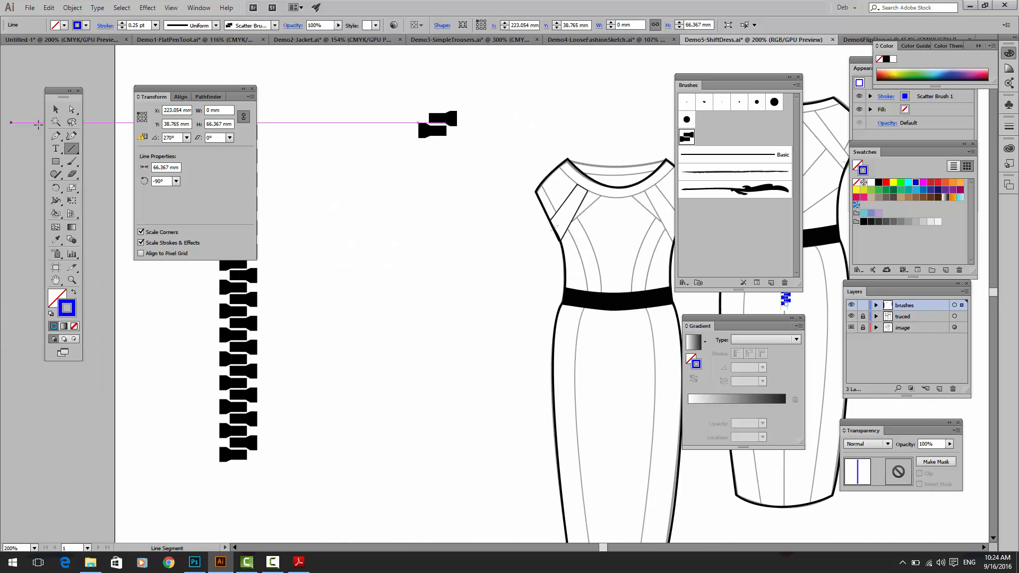
left_click(56, 110)
left_click_drag(352, 102, 466, 183)
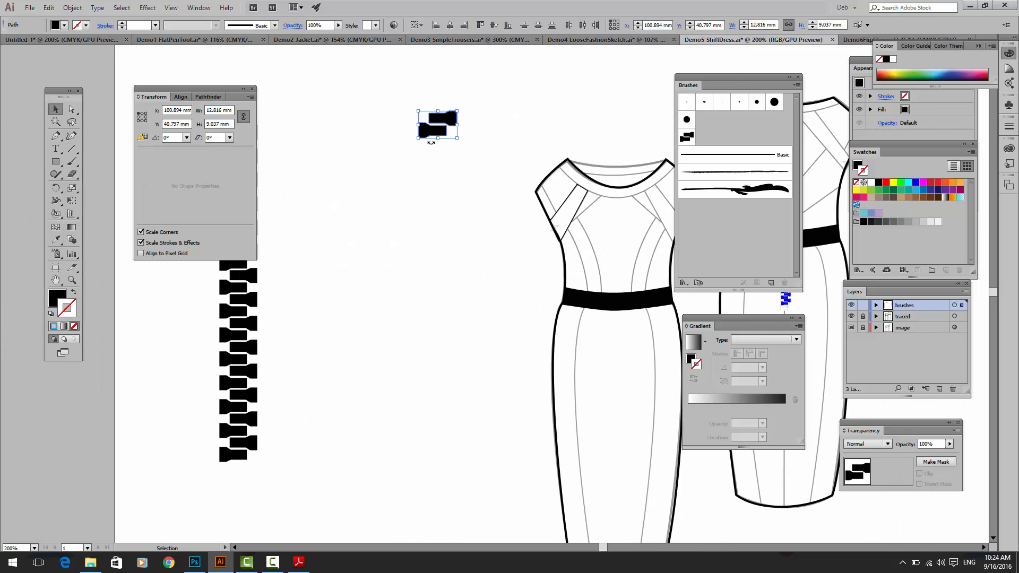
mouse_move(439, 137)
left_mouse_down()
mouse_move(688, 249)
mouse_move(718, 246)
left_mouse_up()
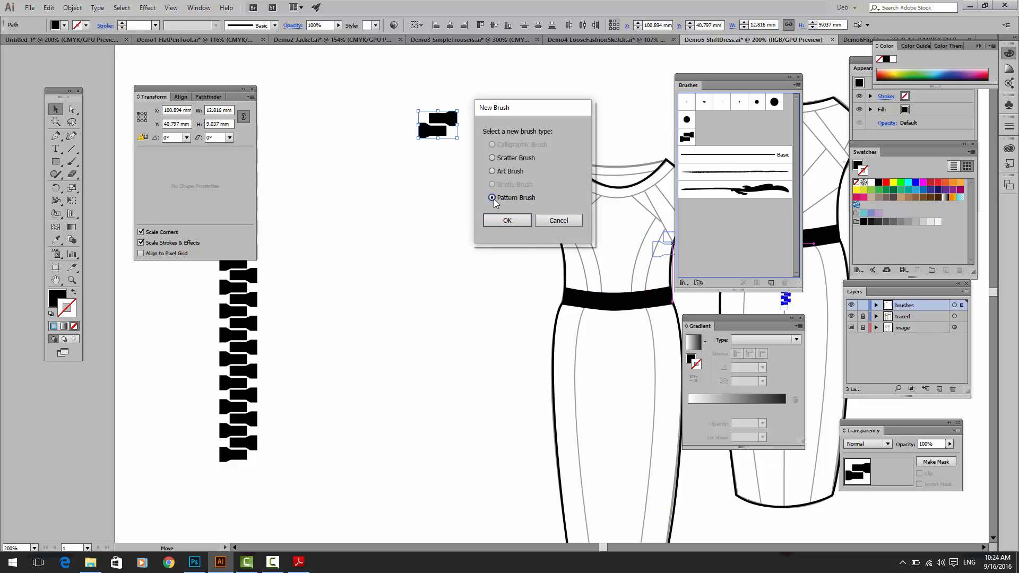
left_click(507, 221)
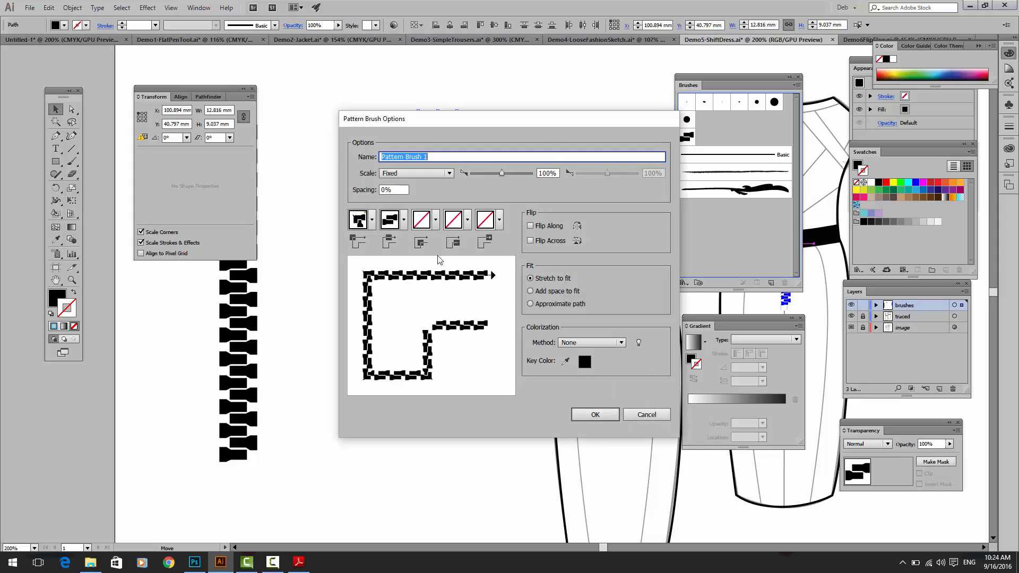
left_click(610, 417)
Step: Paint a wavy test stroke with the zip-tooth pattern brush beside the front-view dress, and delete it
left_click(72, 162)
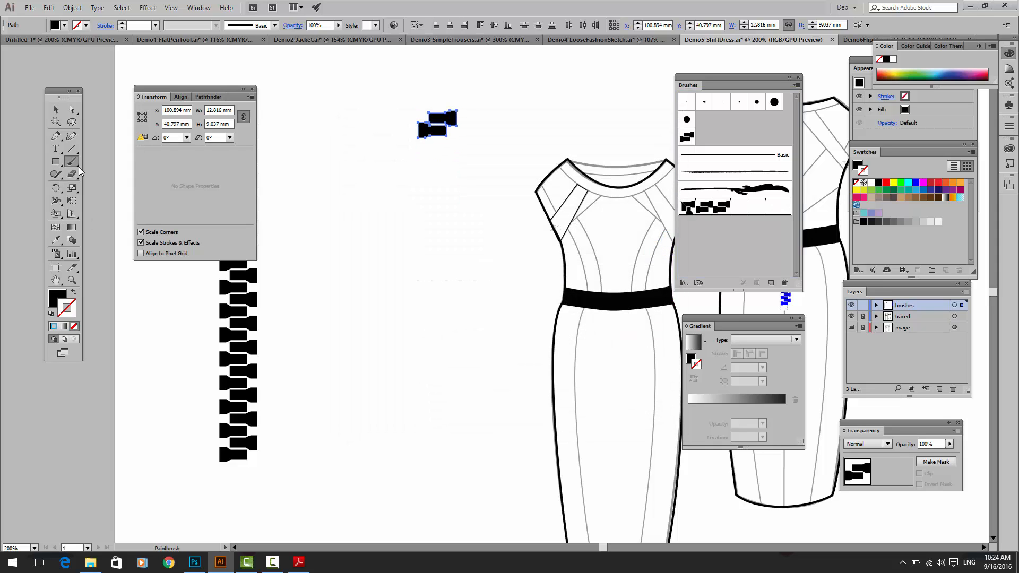
left_click_drag(516, 248, 531, 247)
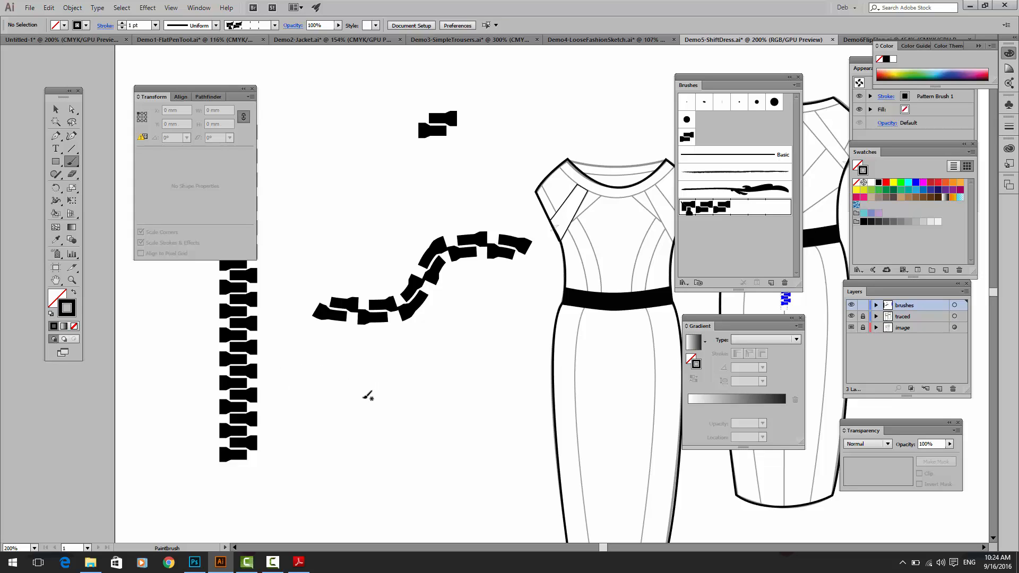
left_click(56, 110)
left_click_drag(331, 241, 408, 345)
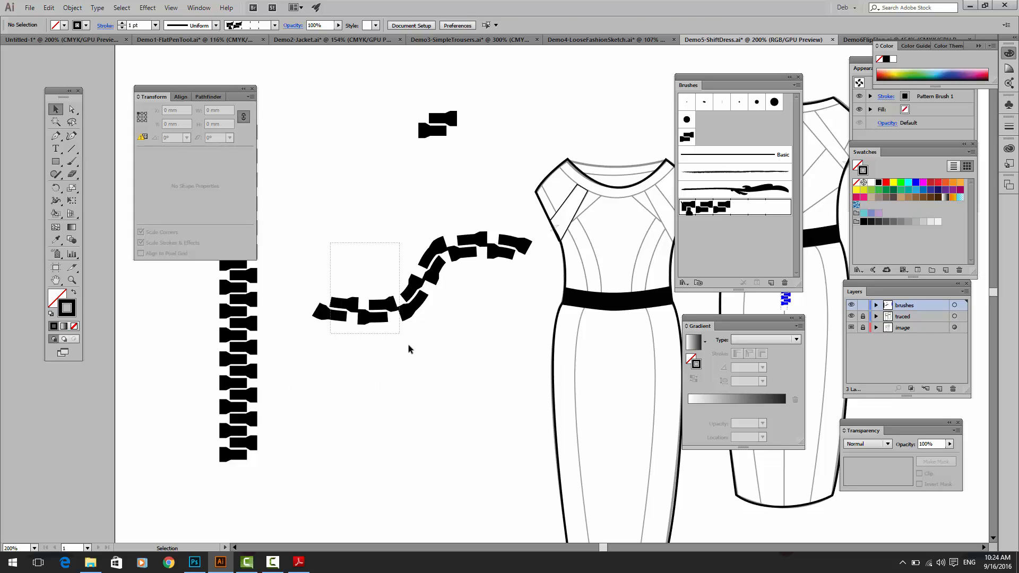
key("Delete")
Step: Place the linked LaceTrim image at about 26 mm square in the empty area below the zip-tooth pair
left_click(29, 8)
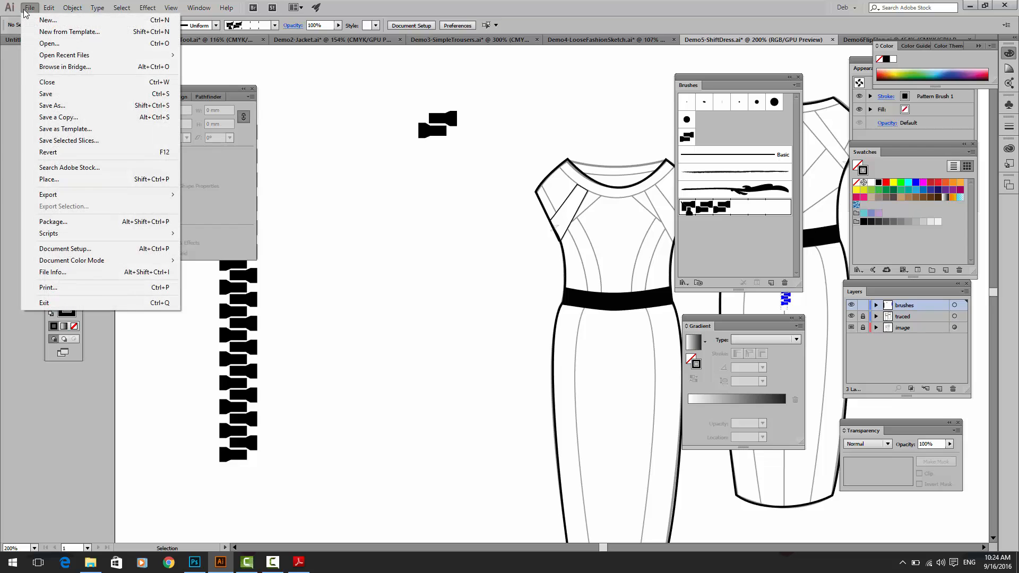
left_click(75, 183)
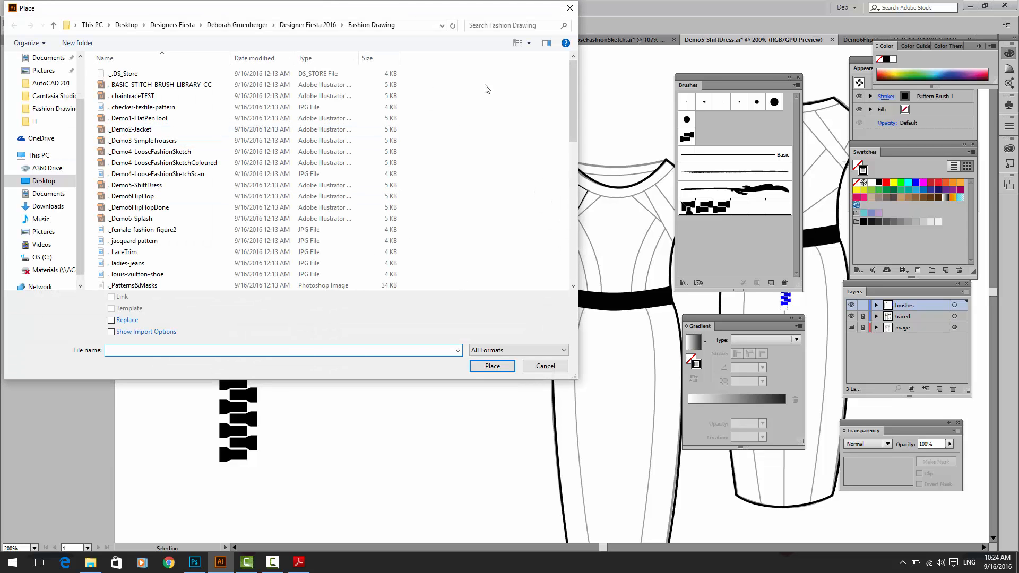
left_click_drag(572, 139, 566, 284)
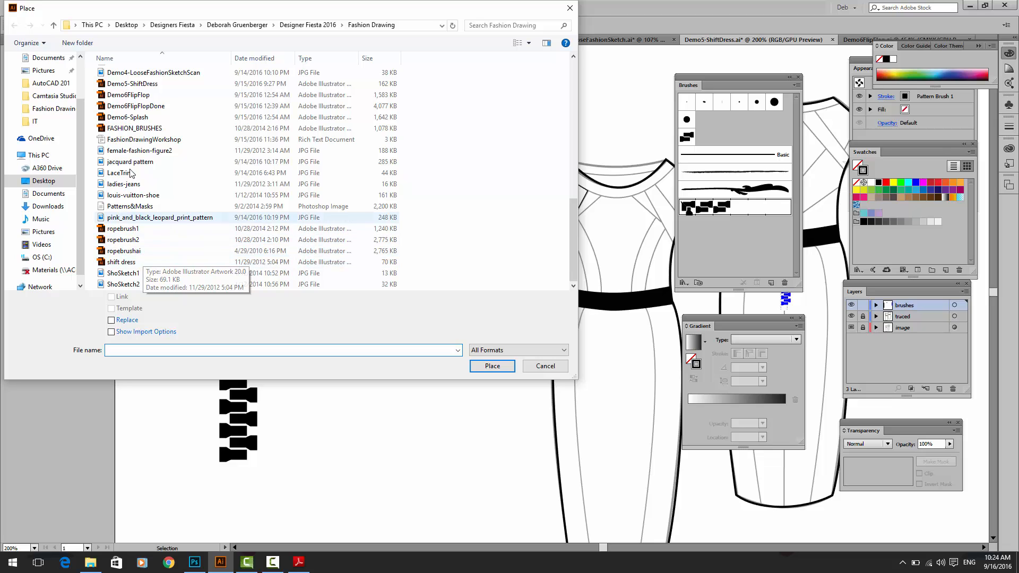
left_click(120, 174)
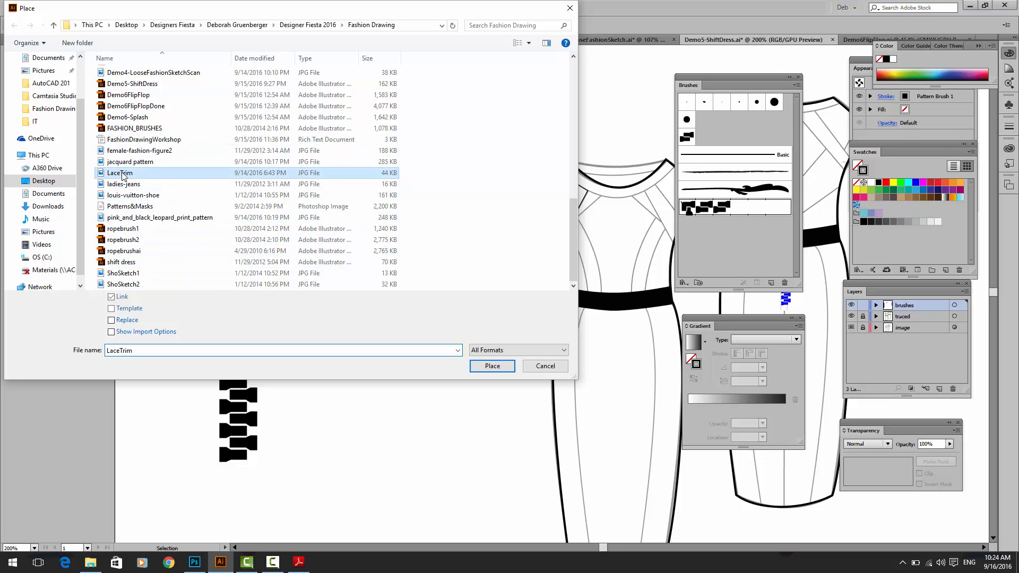
left_click(490, 366)
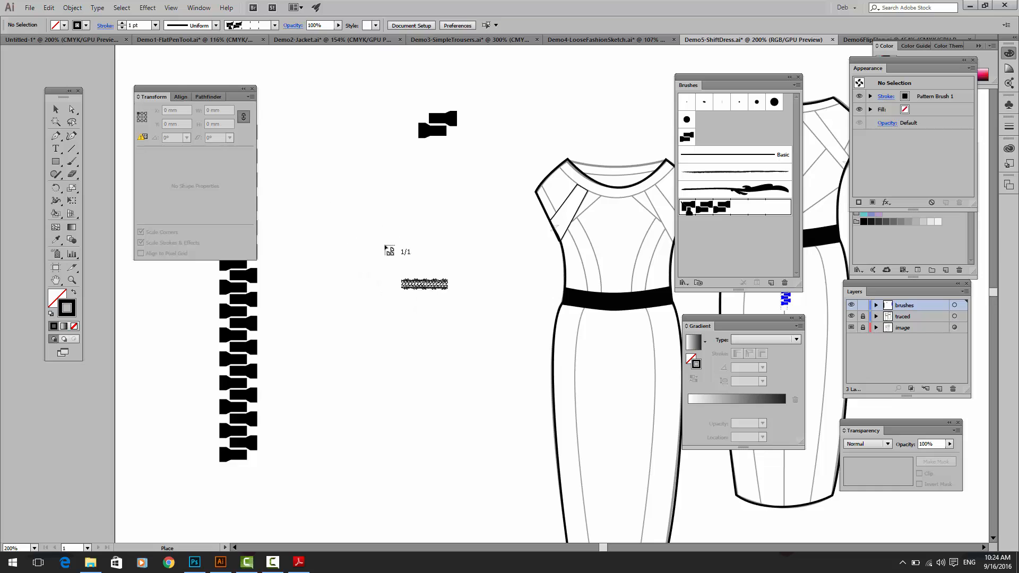
left_click_drag(332, 203, 413, 283)
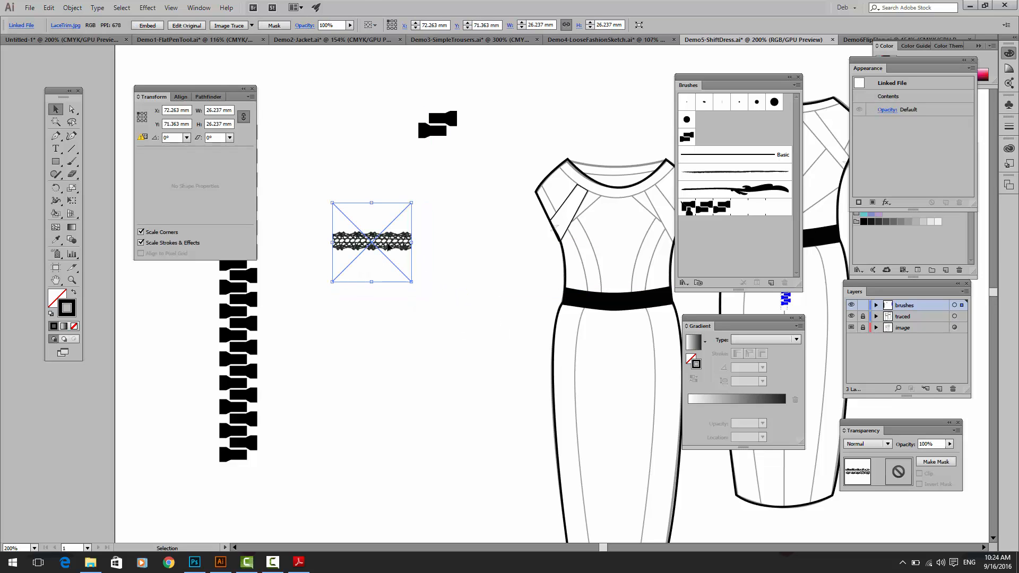
Step: Try to create a Pattern Brush from the linked lace trim image
left_click_drag(373, 245, 746, 247)
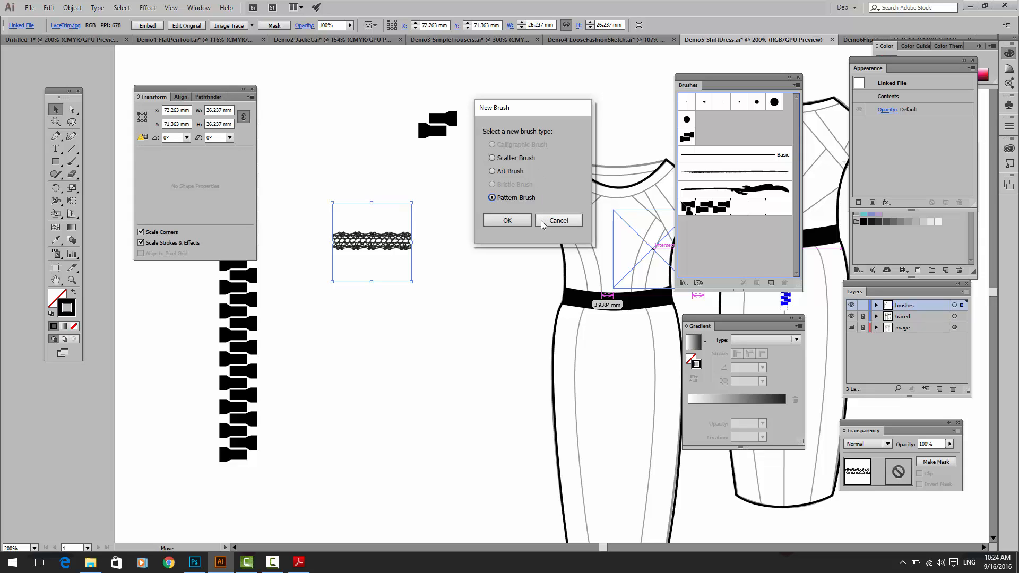
left_click(519, 221)
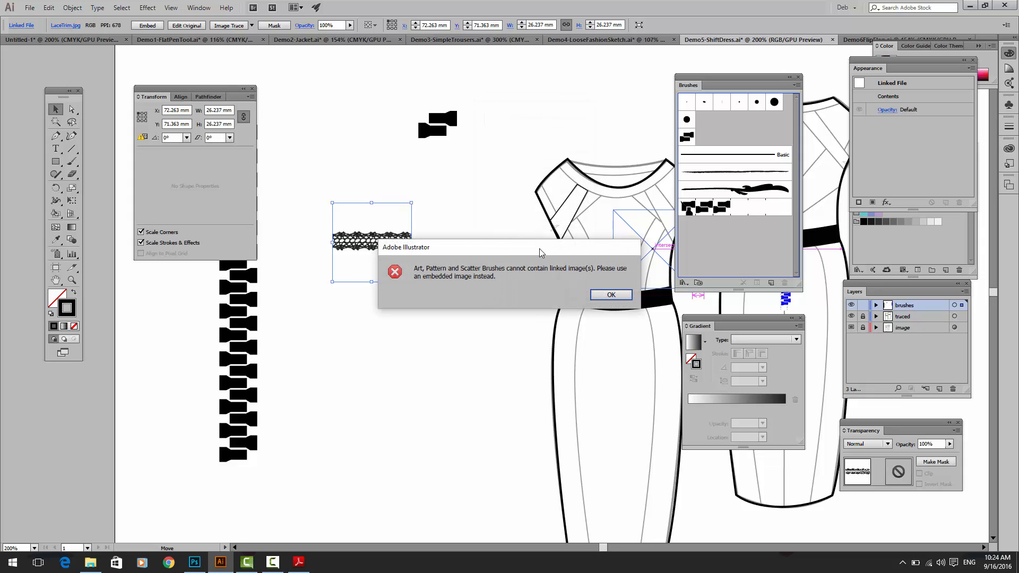
left_click(611, 295)
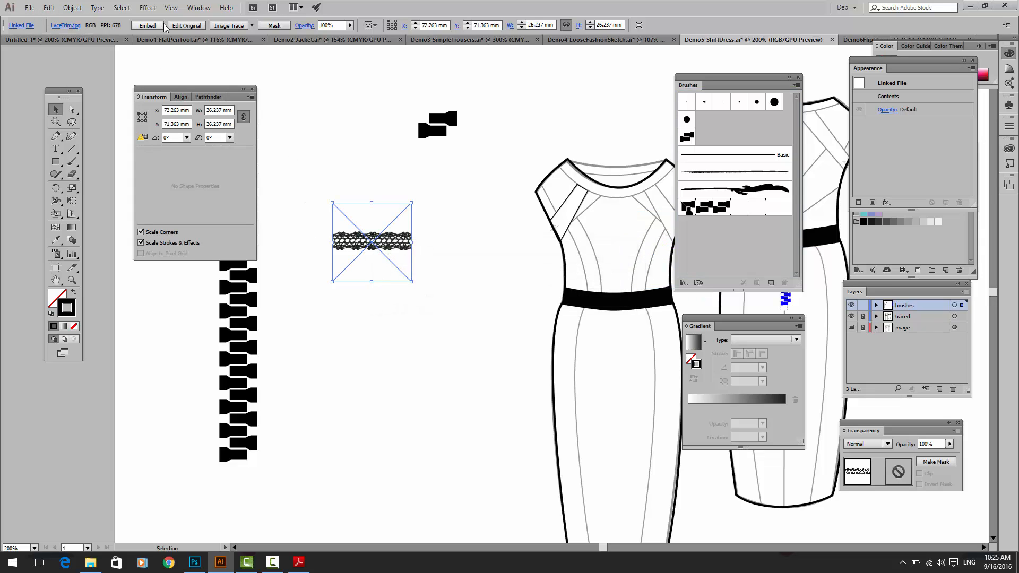
Step: Embed the lace trim image and create a Pattern Brush from it with the default options
left_click(148, 26)
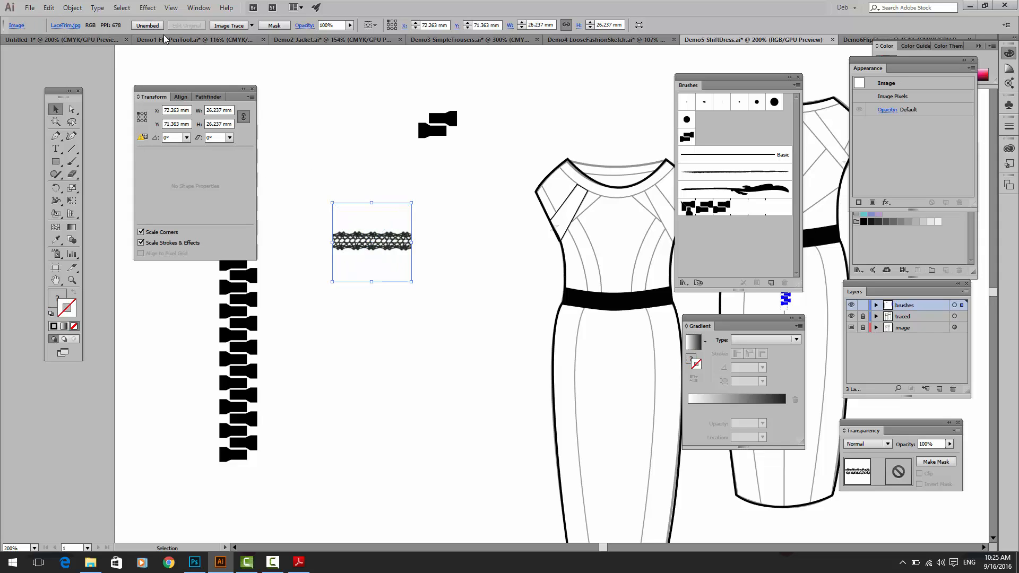
mouse_move(356, 220)
left_mouse_down()
mouse_move(547, 287)
mouse_move(765, 236)
left_mouse_up()
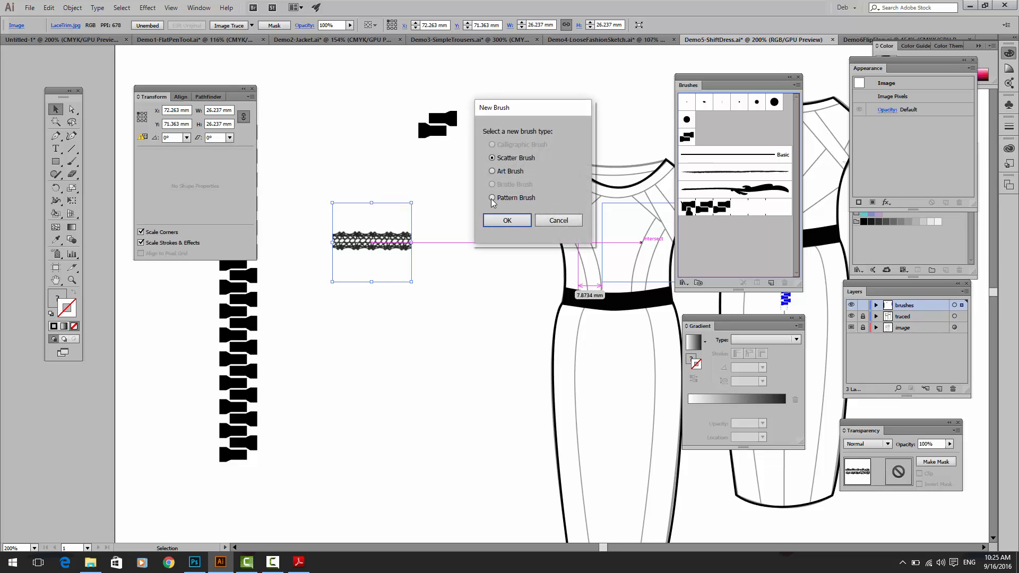
left_click(504, 227)
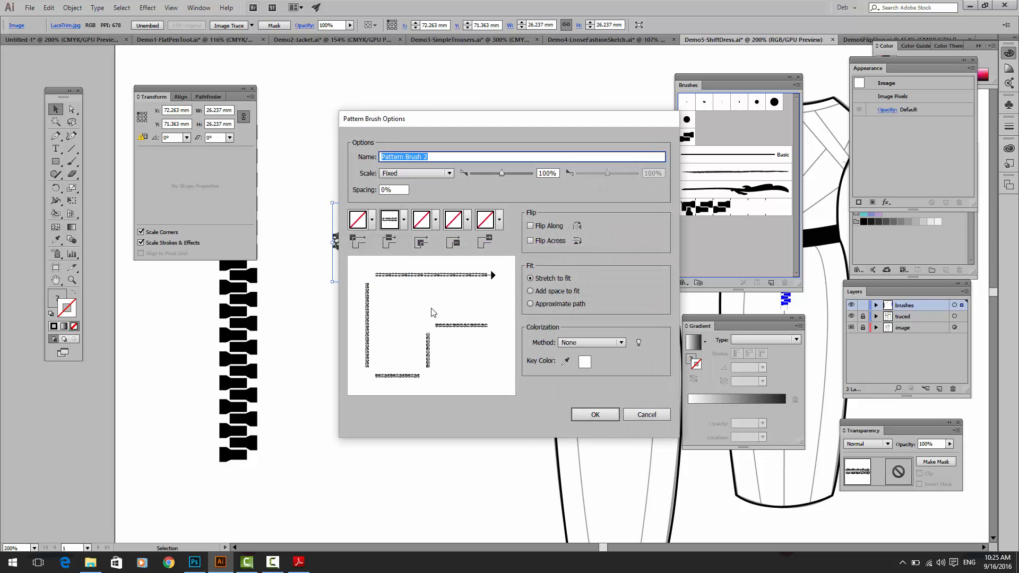
left_click(595, 417)
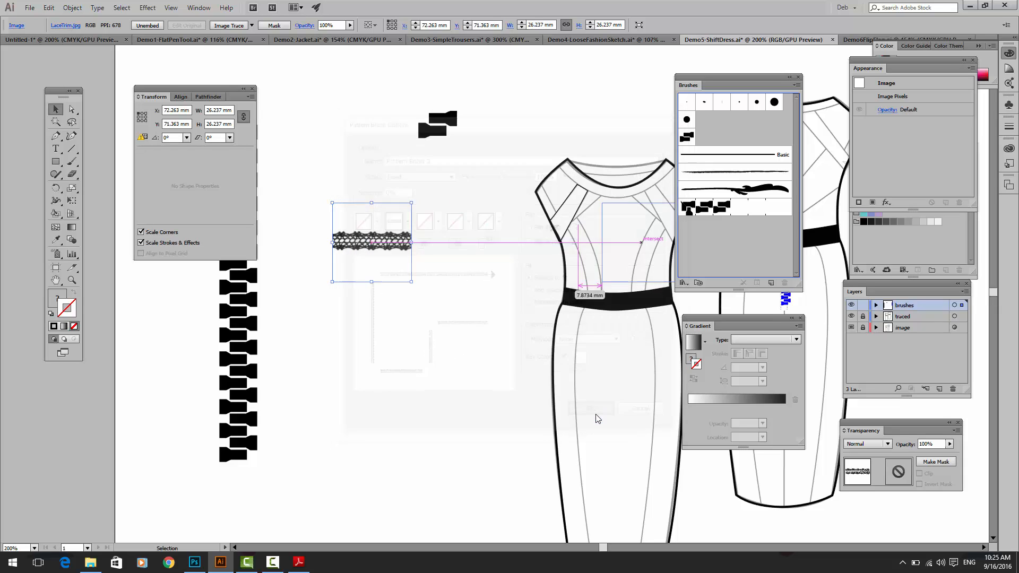
Step: Paint a U-shaped stroke and a wavy stroke about 65 mm wide below the lace image with the lace pattern brush
left_click(72, 162)
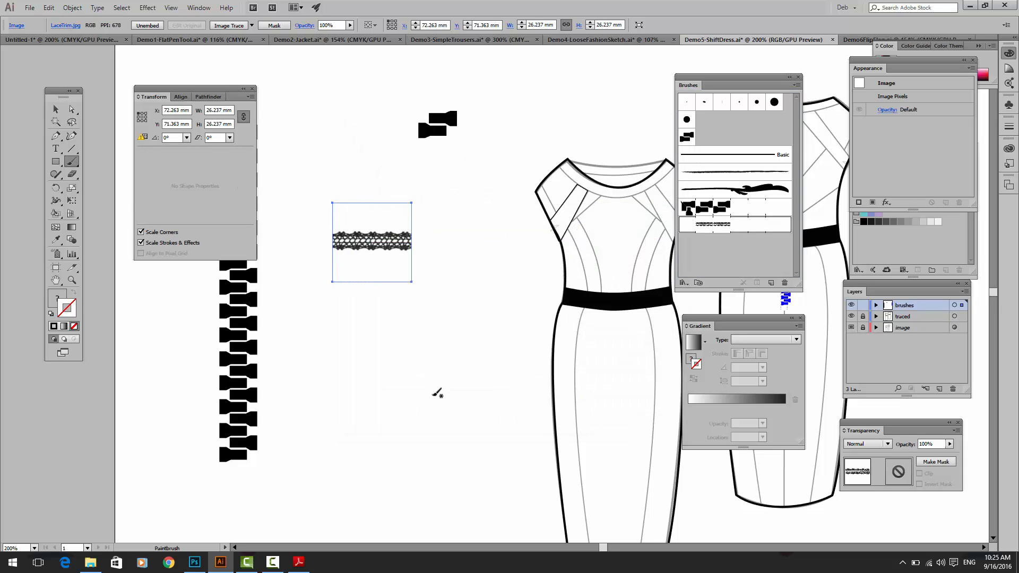
left_click_drag(451, 337, 452, 336)
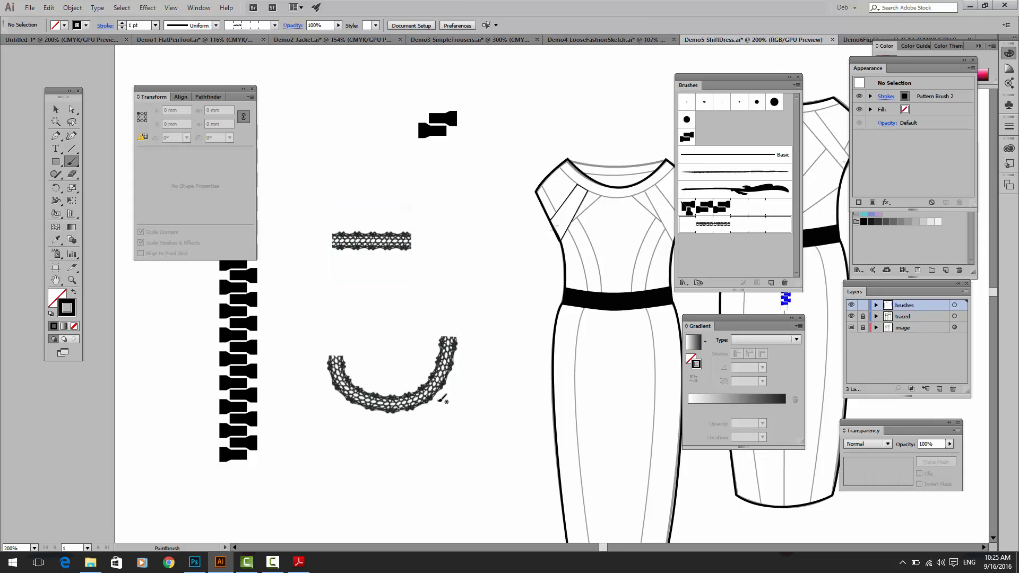
mouse_move(348, 303)
left_mouse_down()
mouse_move(378, 308)
mouse_move(489, 281)
left_mouse_up()
left_click_drag(541, 301, 537, 298)
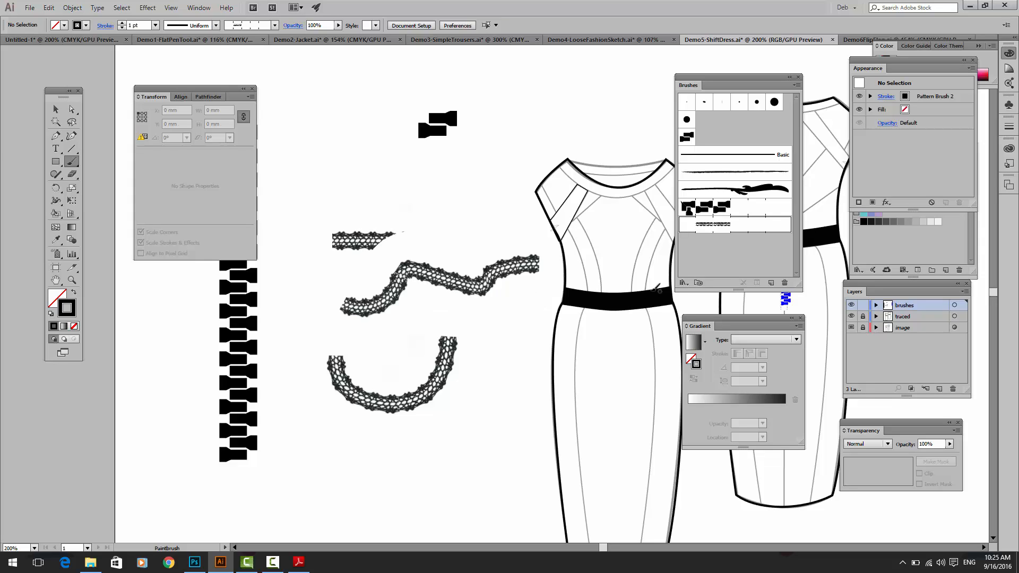
Step: Paint a lace stroke along the front-view dress's black waistband, move it off to the side, and delete it
left_click_drag(663, 296, 653, 299)
left_click_drag(574, 290, 573, 291)
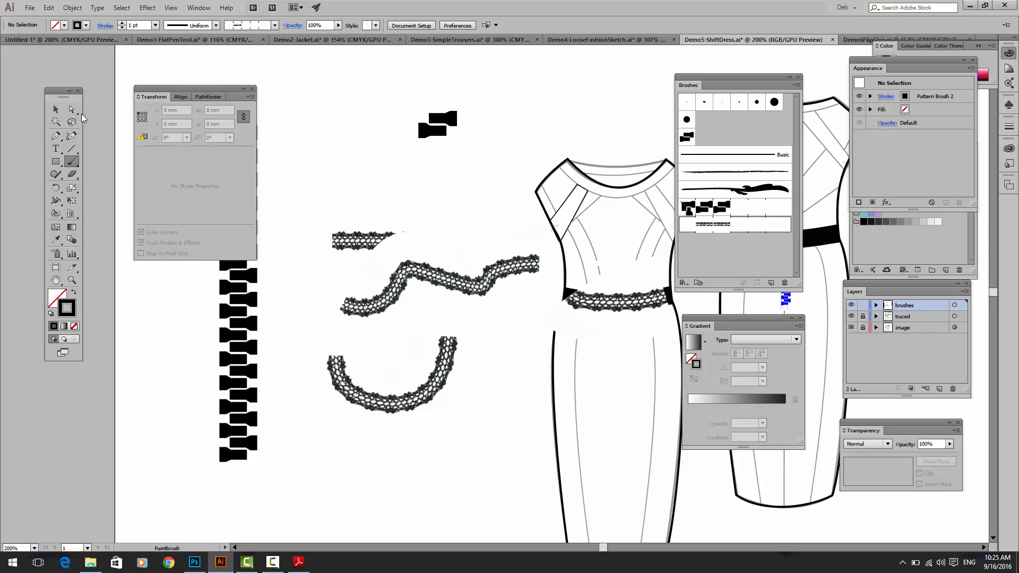
left_click(55, 109)
left_click_drag(577, 312, 530, 315)
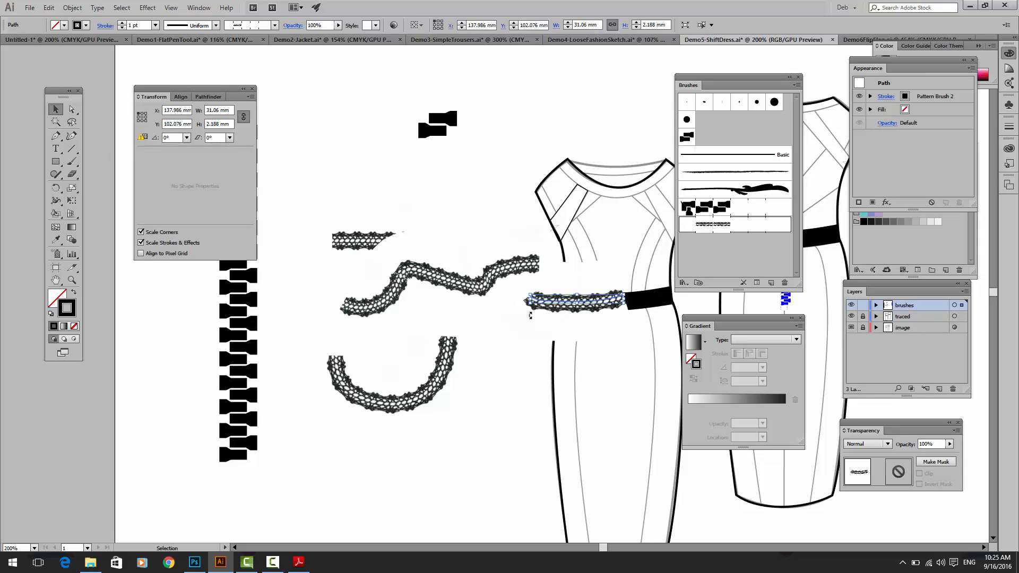
key("Delete")
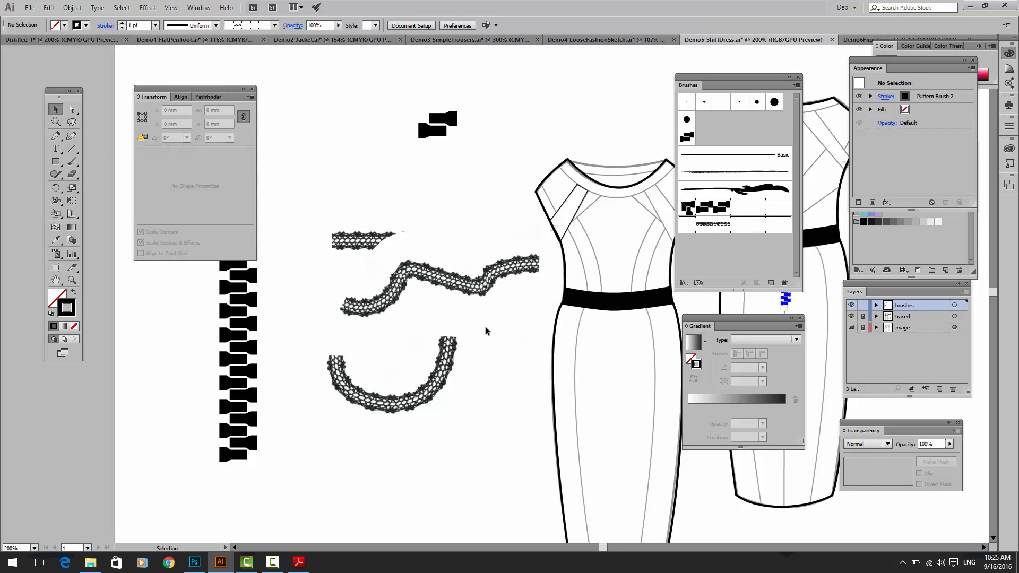
Step: Move the wavy lace stroke about 9 mm to the left, away from the front-view dress
left_click(471, 286)
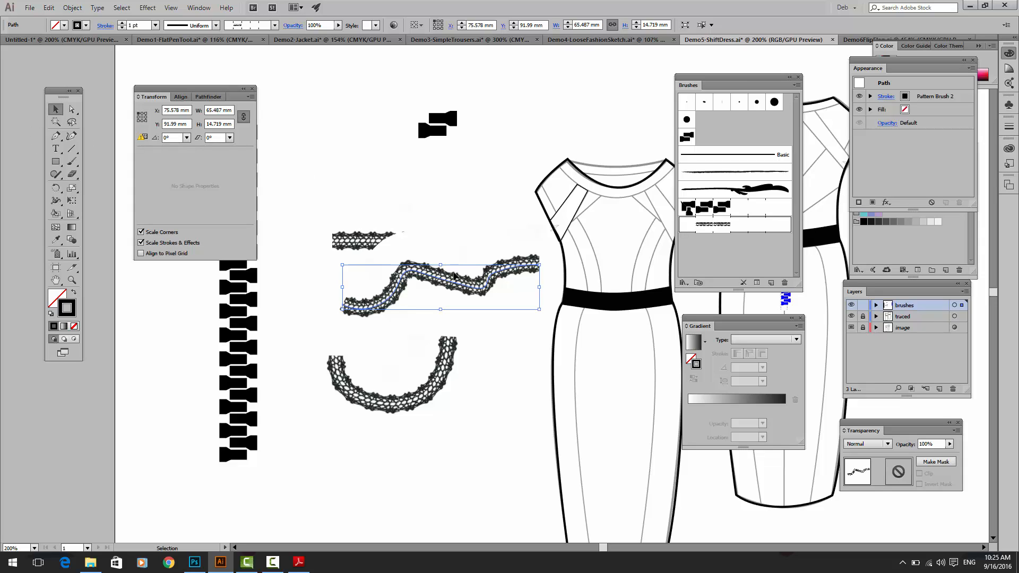
left_click_drag(454, 278, 427, 279)
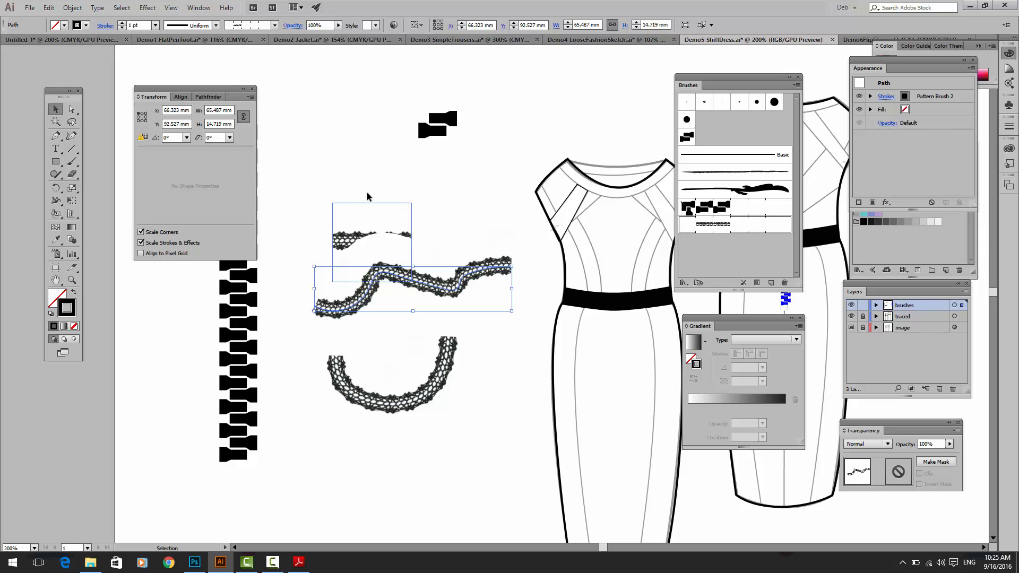
Step: Isolate the straight lace trim image and trace it with the Sketched Art preset
double_click(366, 225)
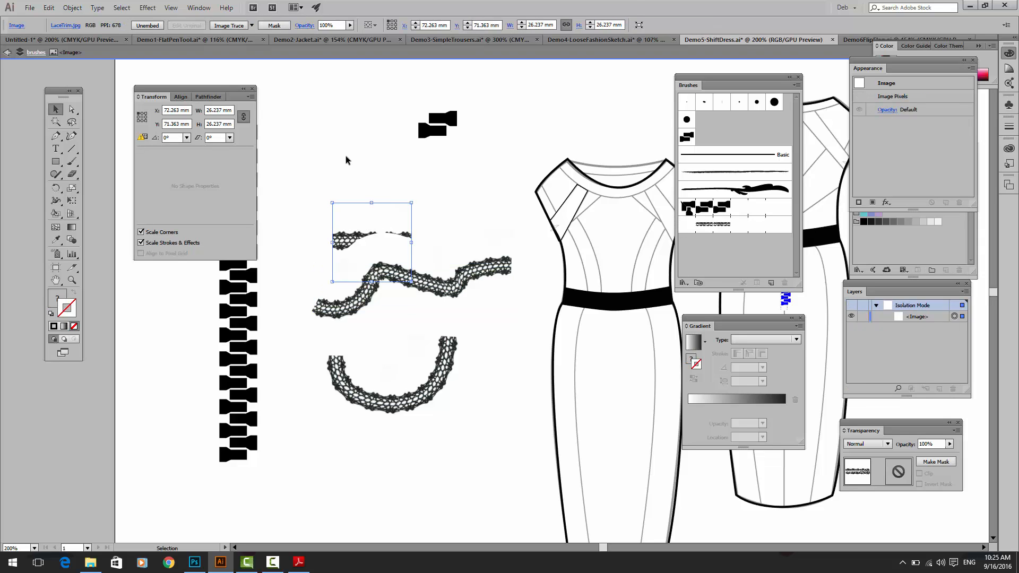
left_click(252, 25)
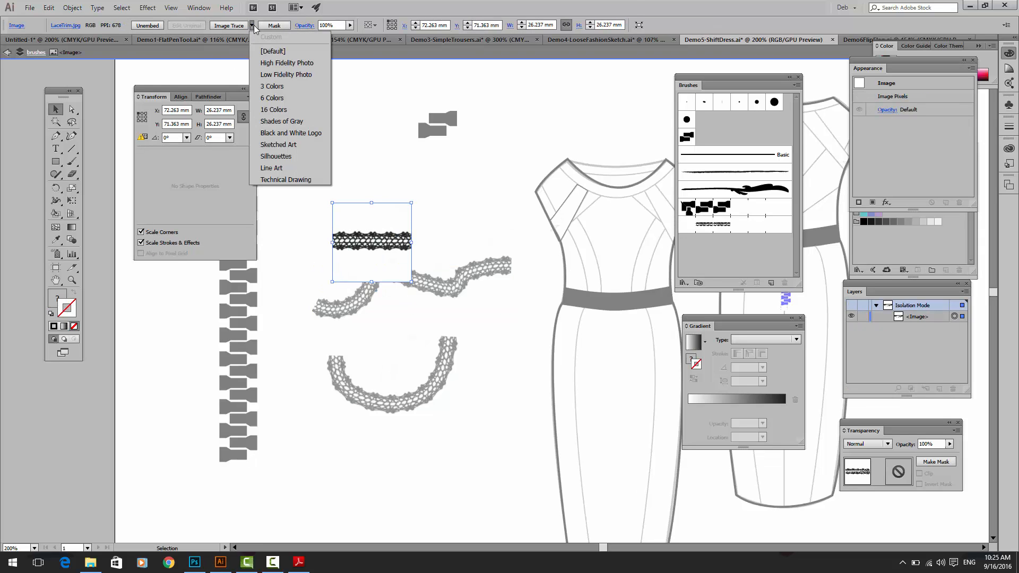
left_click(281, 145)
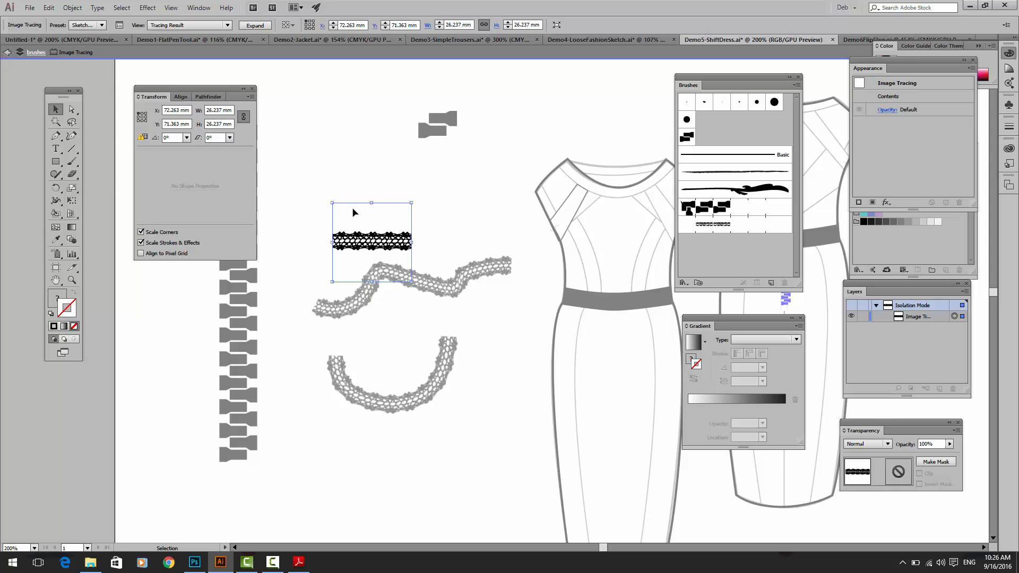
key("Delete")
key("ctrl+z")
left_click(82, 6)
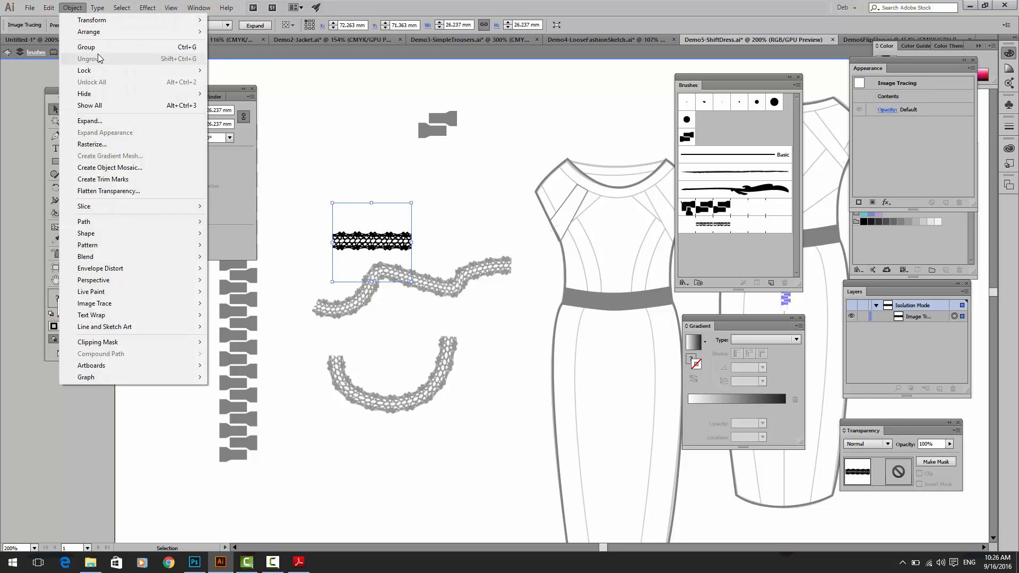
left_click(117, 114)
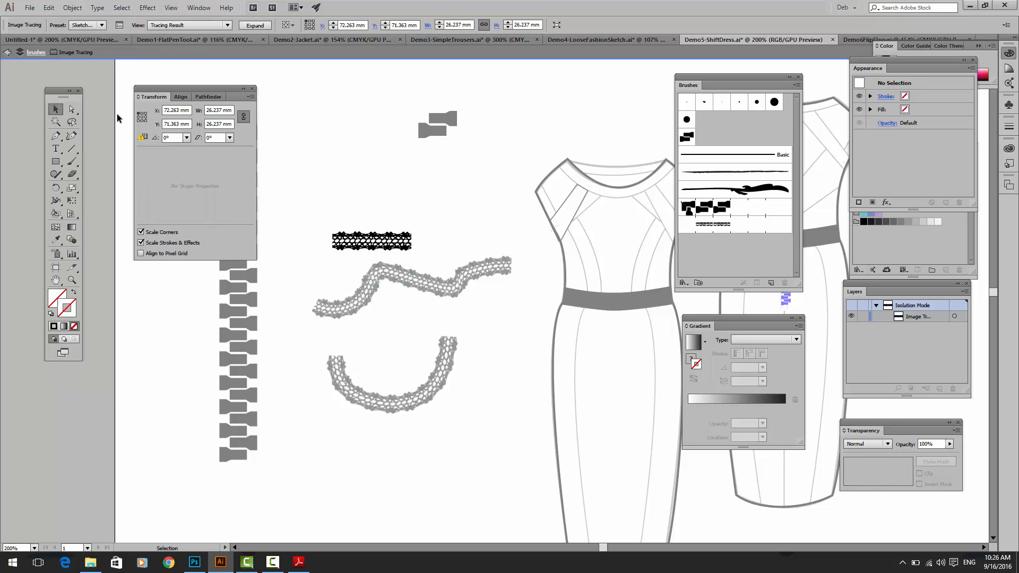
Step: Leave isolation mode, move the traced lace about 31 mm up and 7 mm to the left, and expand the tracing
double_click(269, 151)
left_click(335, 234)
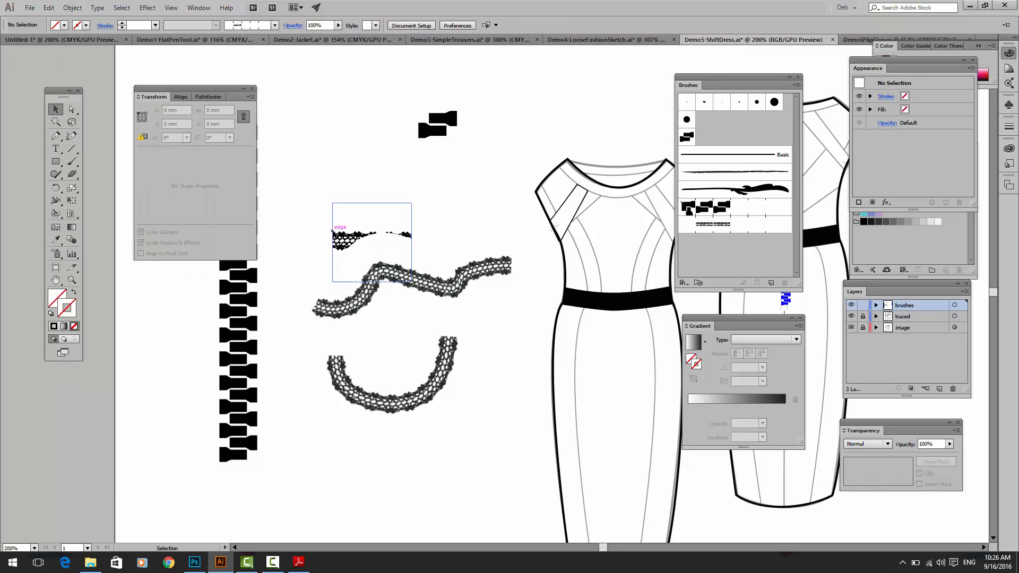
left_click_drag(334, 221, 311, 129)
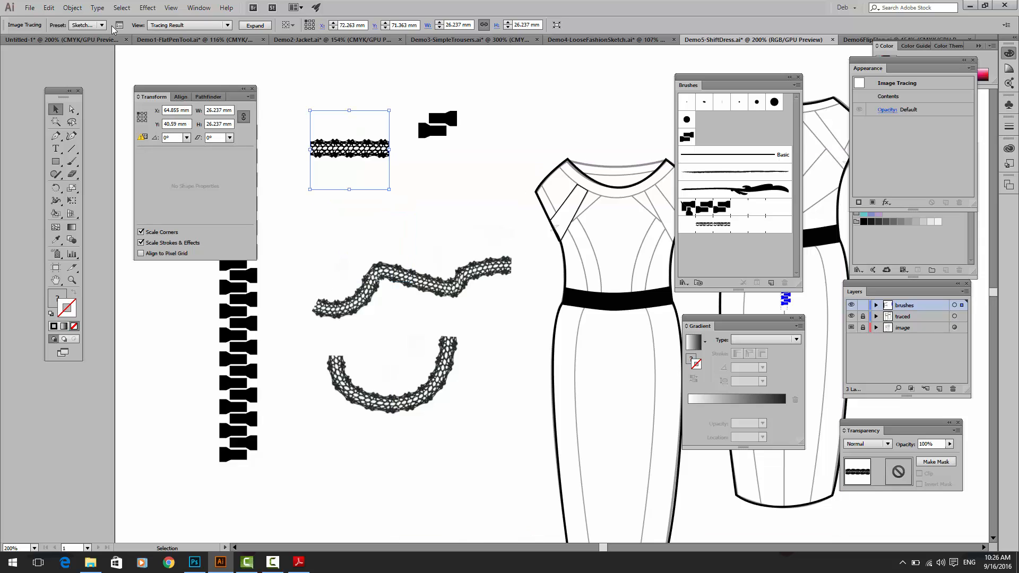
left_click(253, 24)
left_click(309, 104)
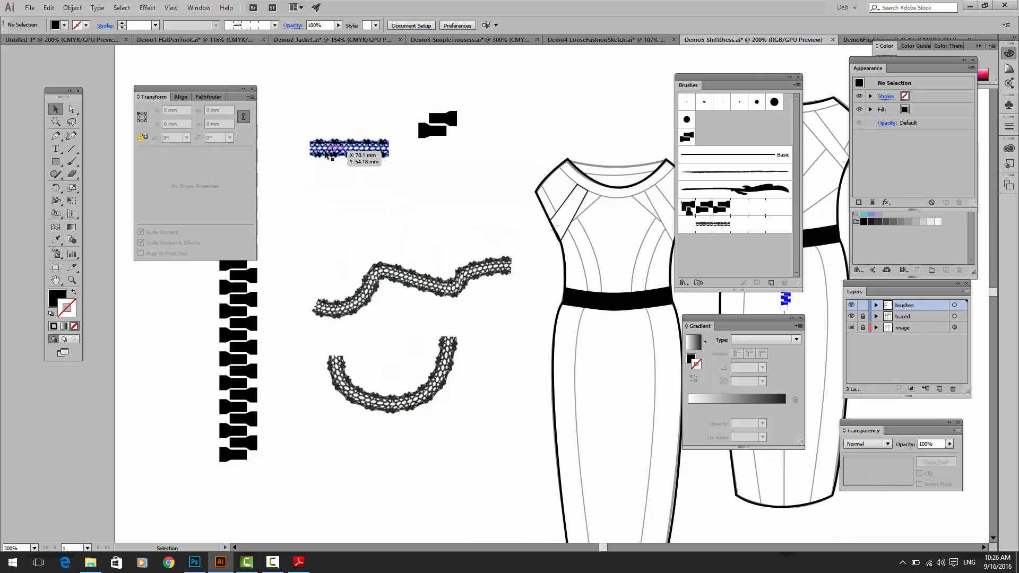
Step: Create a Pattern Brush with default options from the expanded lace and paint a stroke with it along the front-view dress's neckline
mouse_move(349, 149)
left_mouse_down()
mouse_move(538, 225)
mouse_move(724, 262)
left_mouse_up()
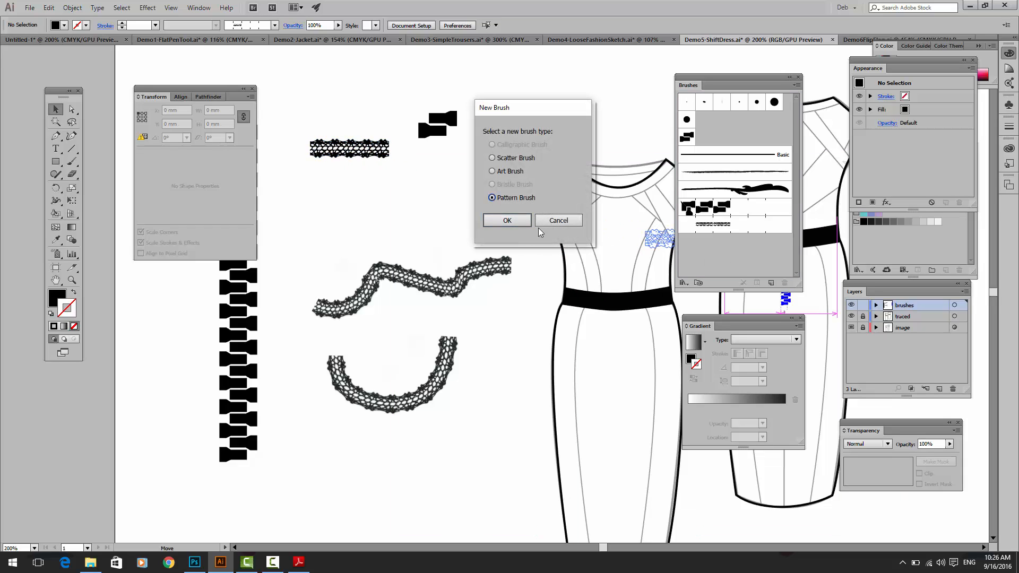
left_click(514, 222)
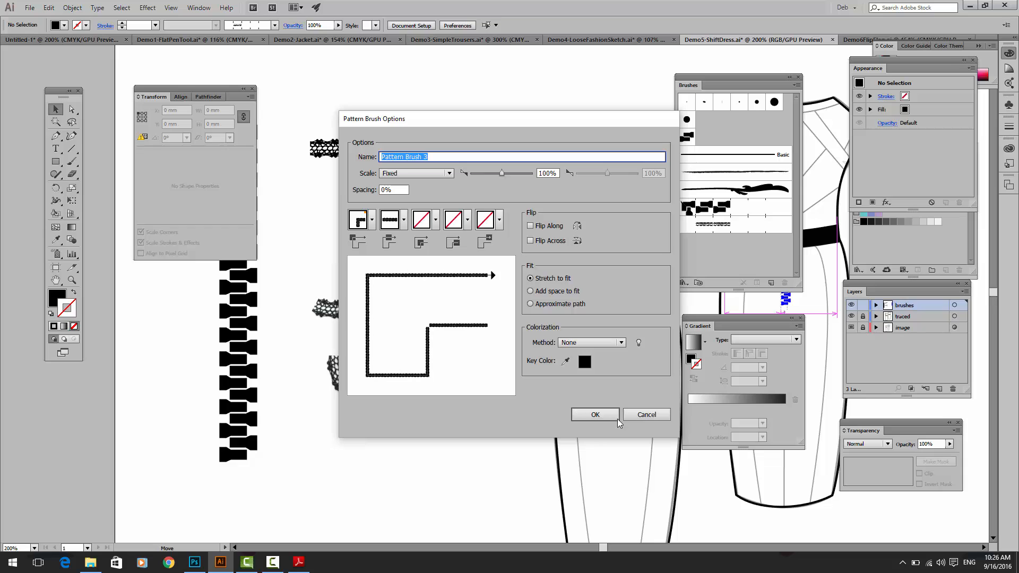
left_click(594, 414)
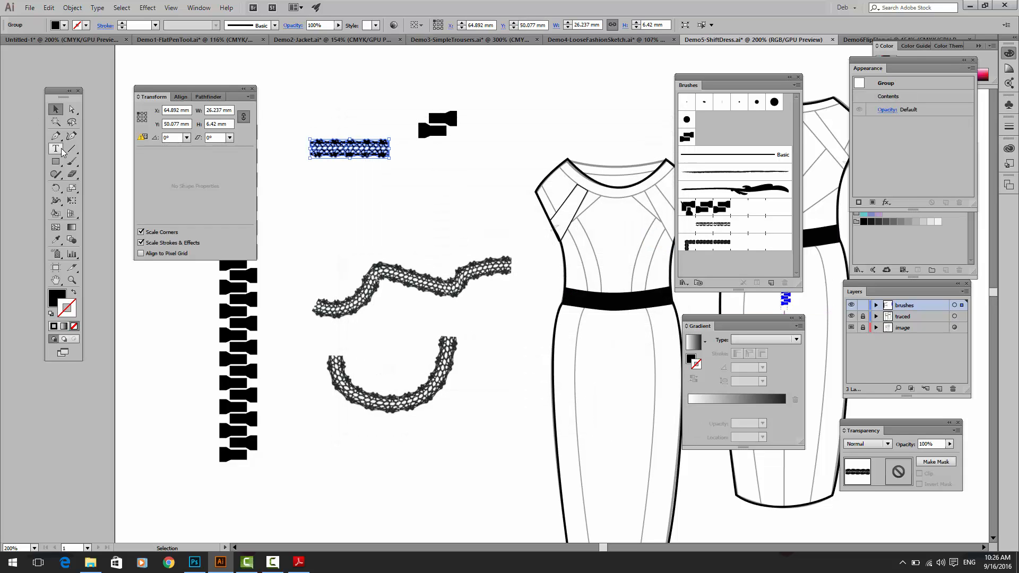
left_click(72, 162)
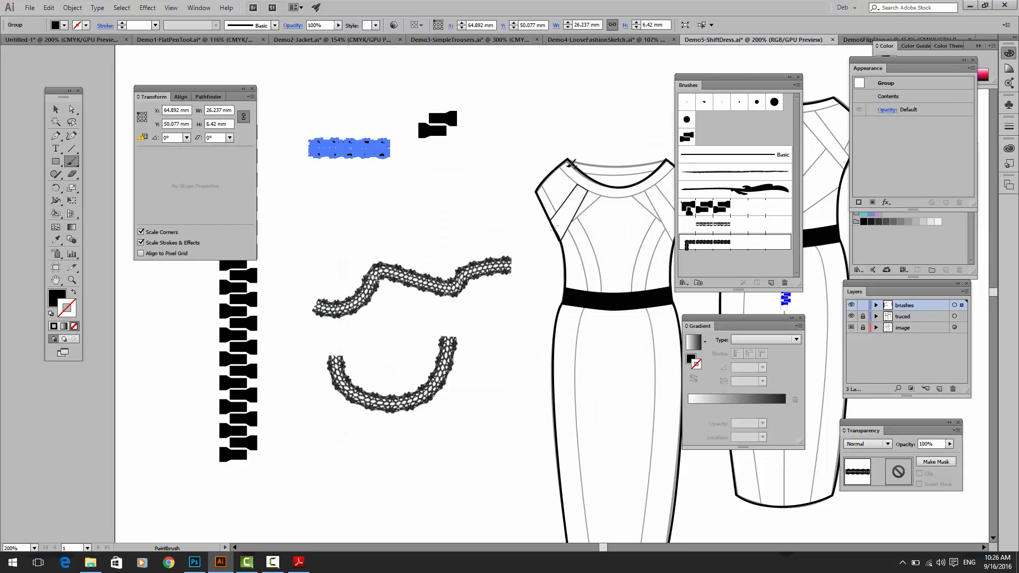
mouse_move(570, 163)
left_mouse_down()
mouse_move(580, 183)
mouse_move(636, 189)
mouse_move(670, 164)
left_mouse_up()
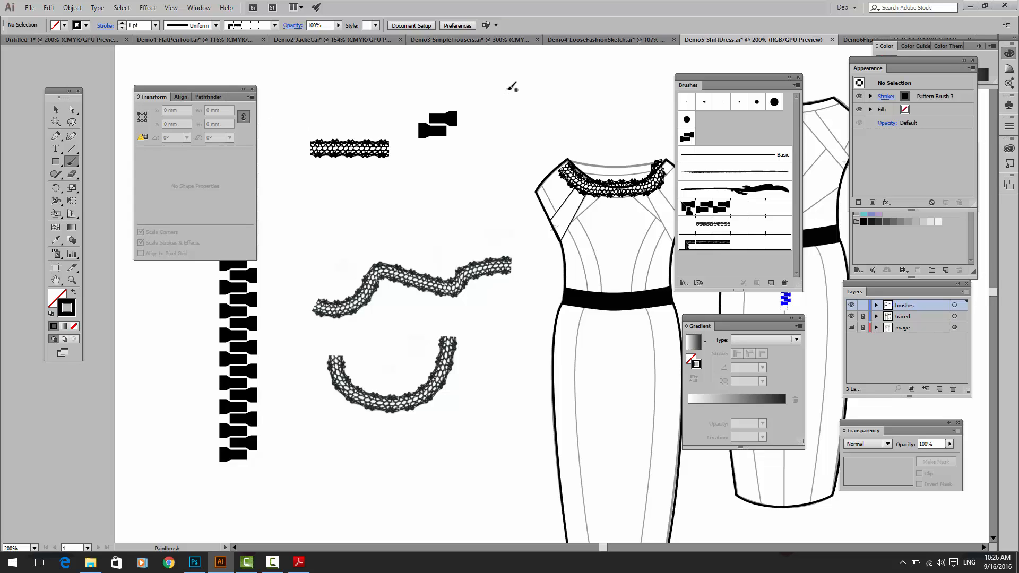
Step: Open a rope brush file from the Fashion Drawing folder and bring its brush list closer to the rope samples
left_click(30, 8)
left_click(36, 43)
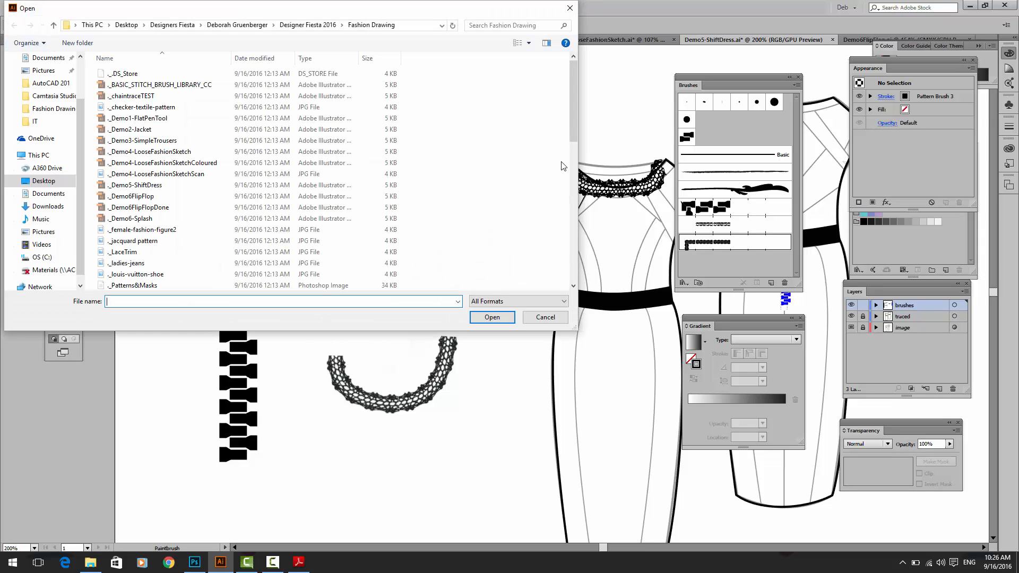
left_click_drag(572, 112, 587, 261)
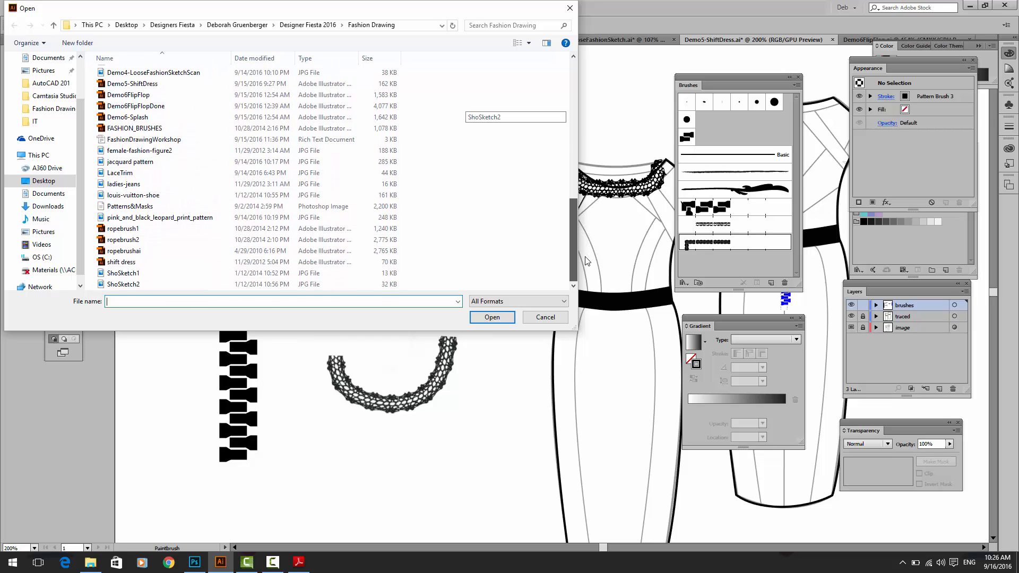
double_click(110, 234)
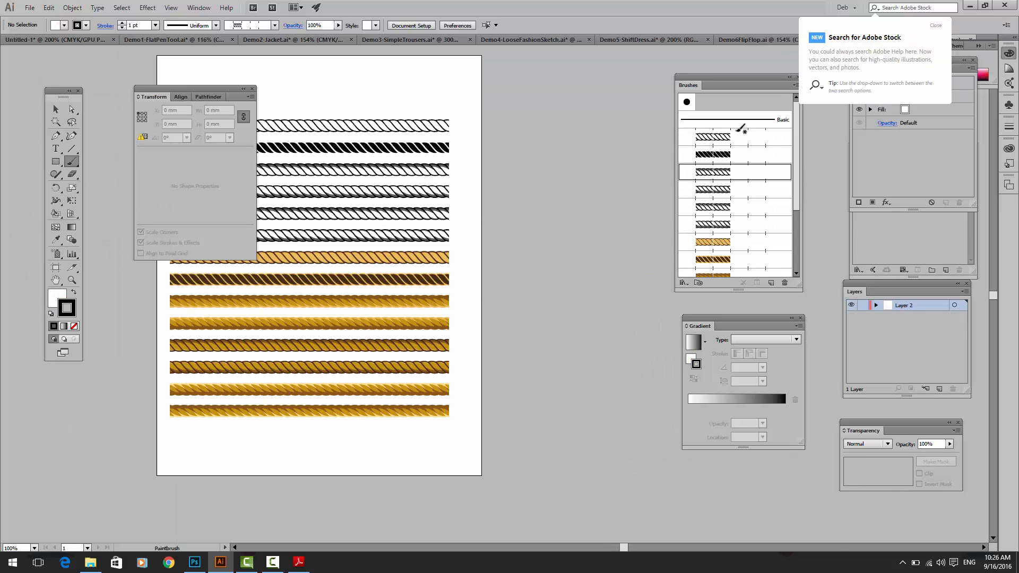
left_click_drag(695, 77, 541, 75)
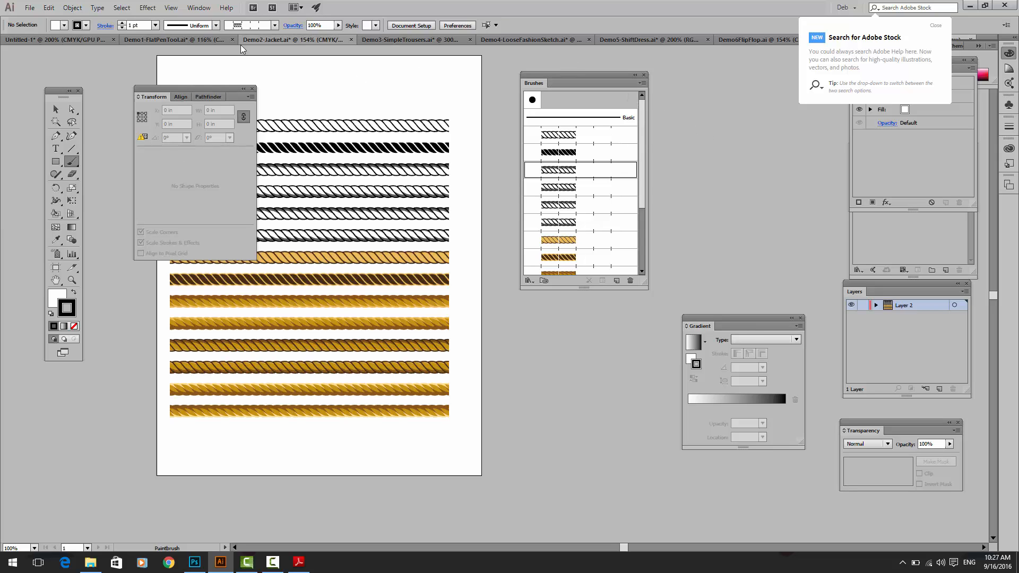
Step: Switch to the Demo2-Jacket document and view the Open Brush Library choices, including Other Library, without loading one
left_click(259, 40)
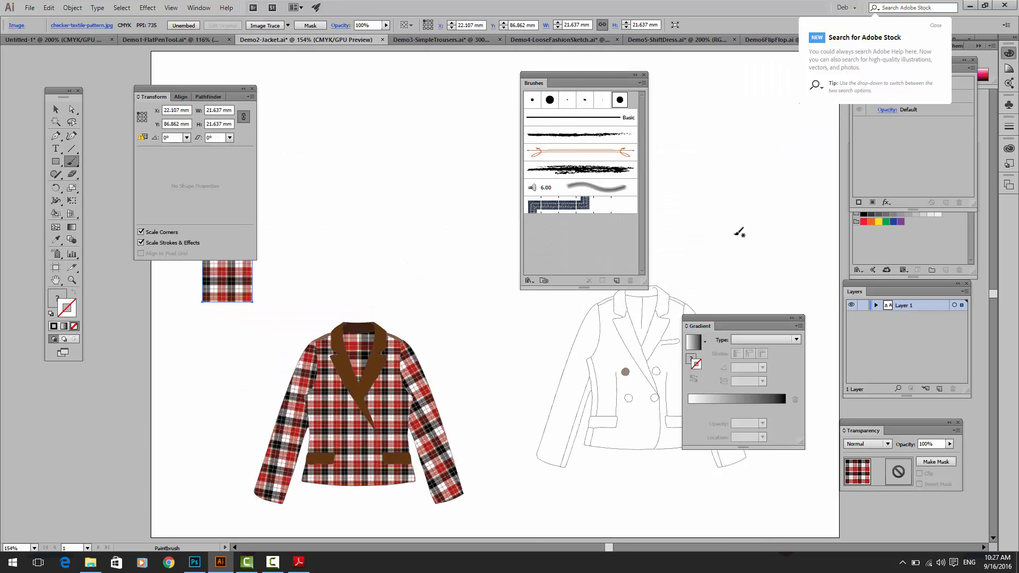
left_click(641, 83)
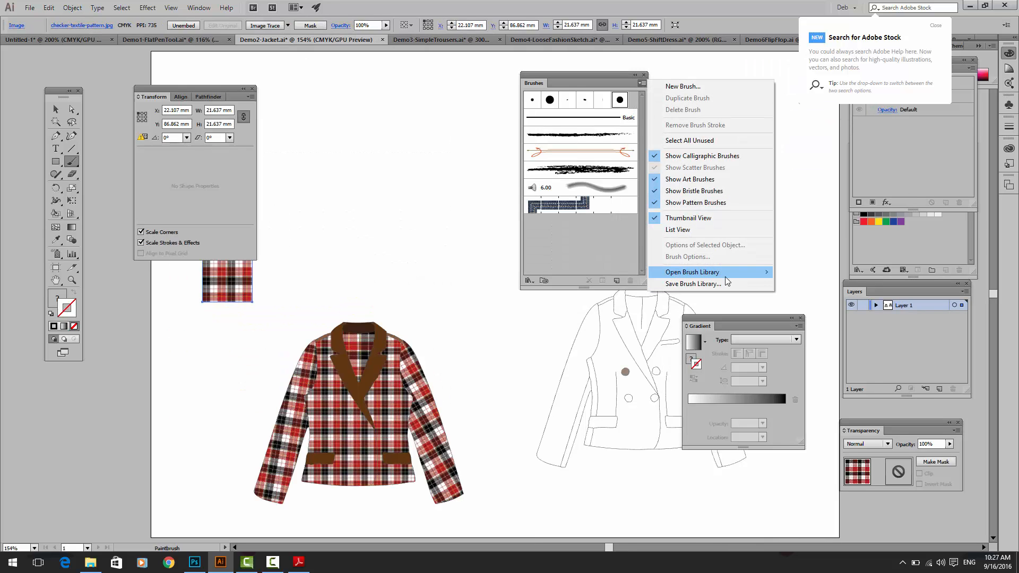
mouse_move(724, 276)
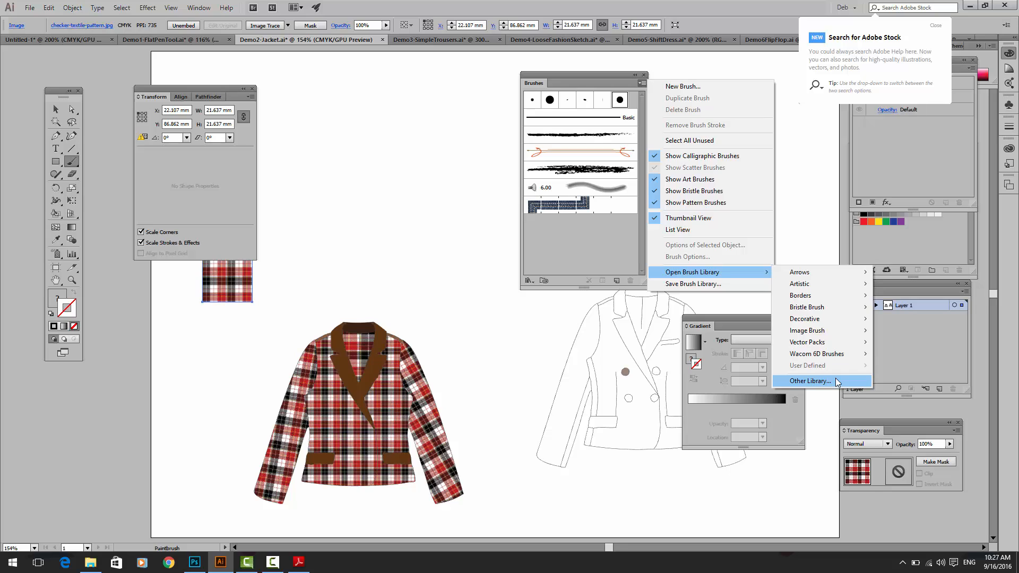
left_click(505, 371)
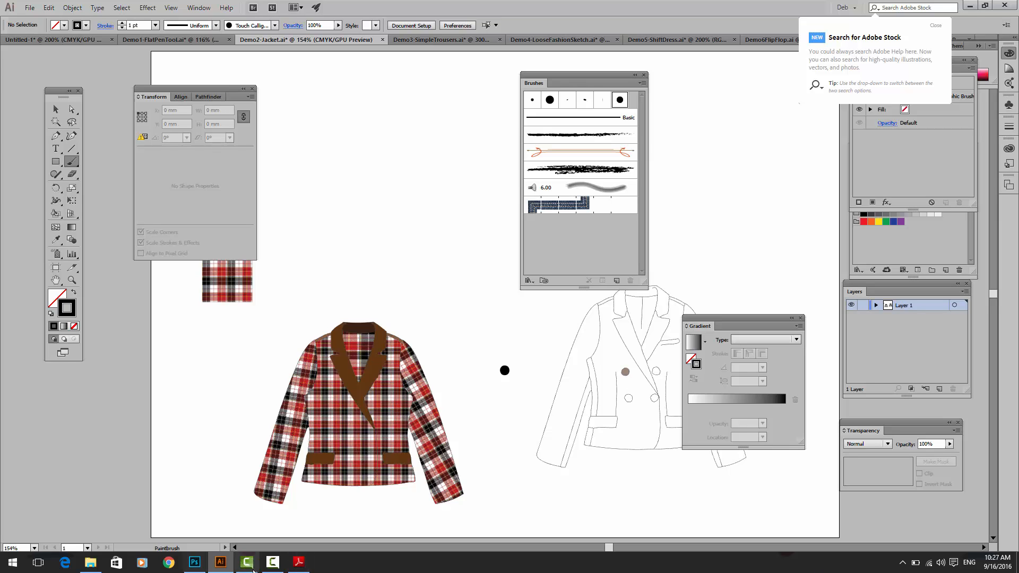
left_click(247, 563)
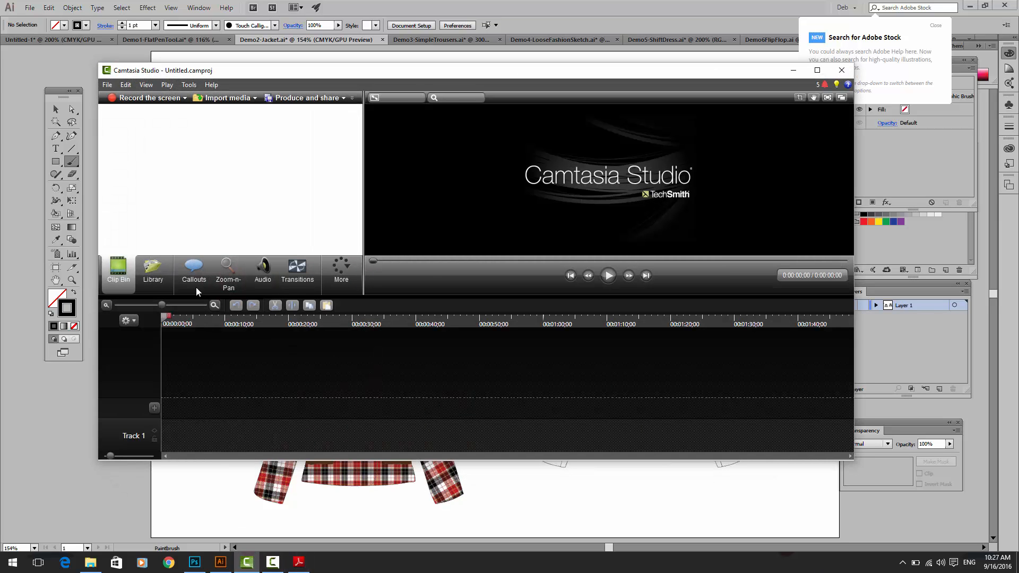